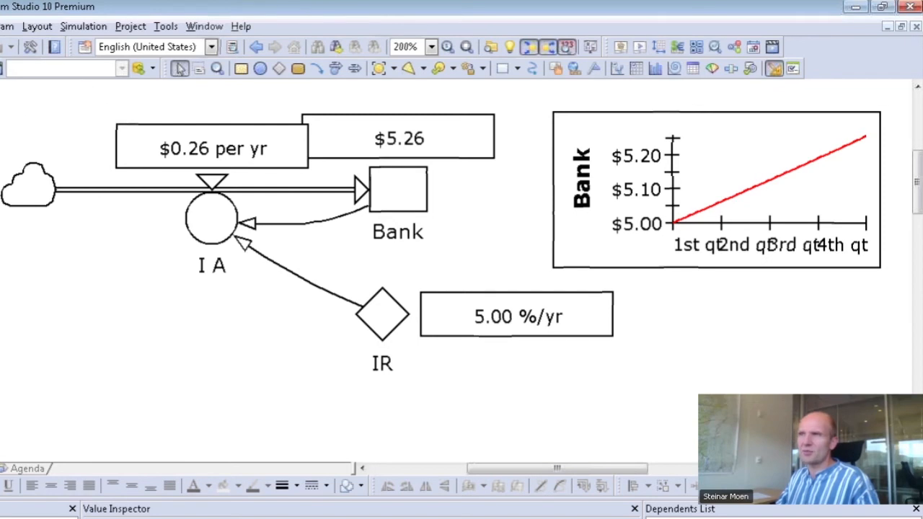
# Set the simulation's stop time to 01.01.2030 in the simulation settings.
pyautogui.click(96, 28)
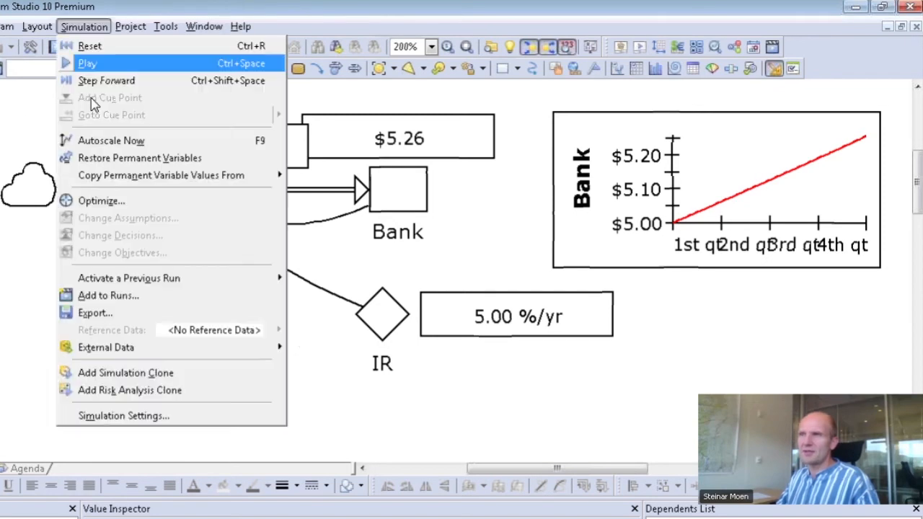
pyautogui.click(124, 417)
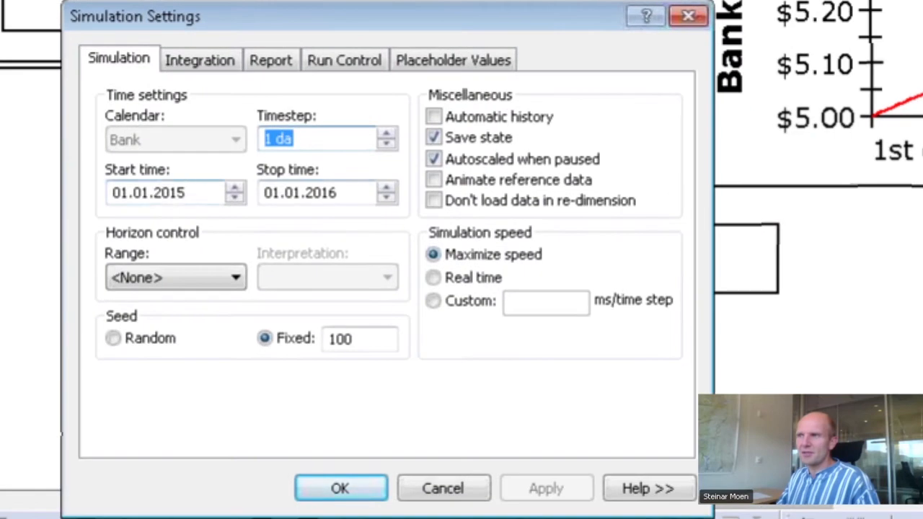
pyautogui.click(332, 192)
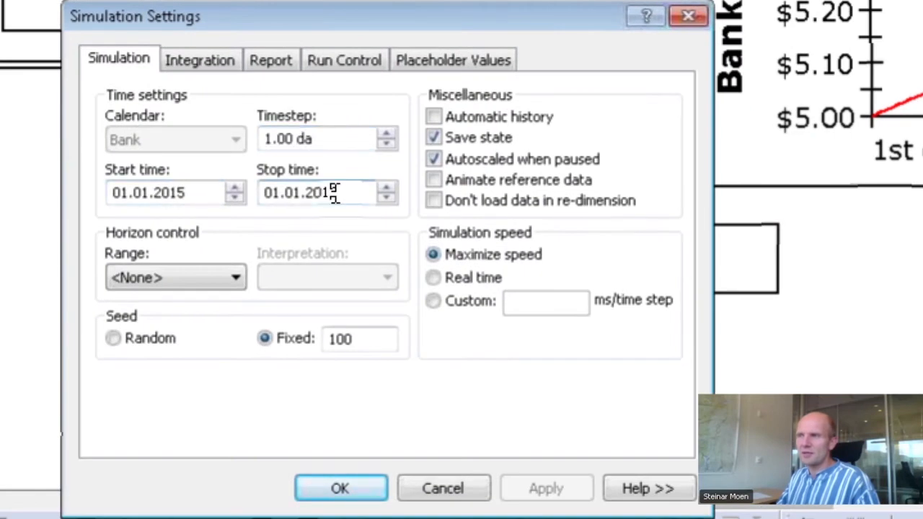
pyautogui.press('BackSpace')
pyautogui.press('BackSpace')
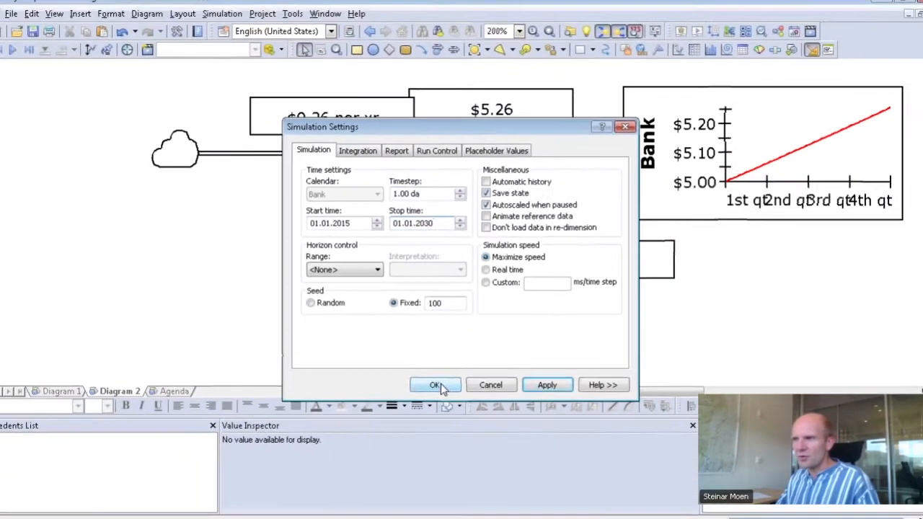
pyautogui.click(406, 416)
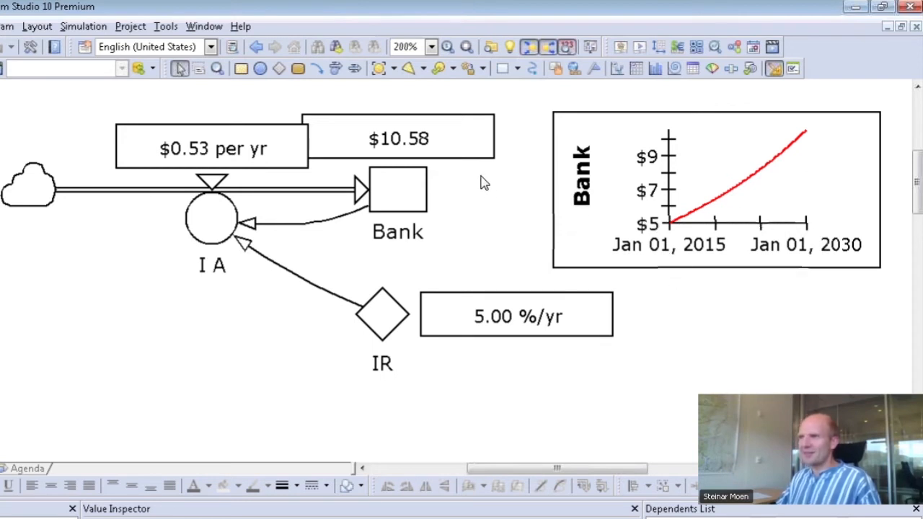
# Try duplicating the Bank, I A and IR structure below the original, and delete the copy.
pyautogui.scroll(2, 476, 222)
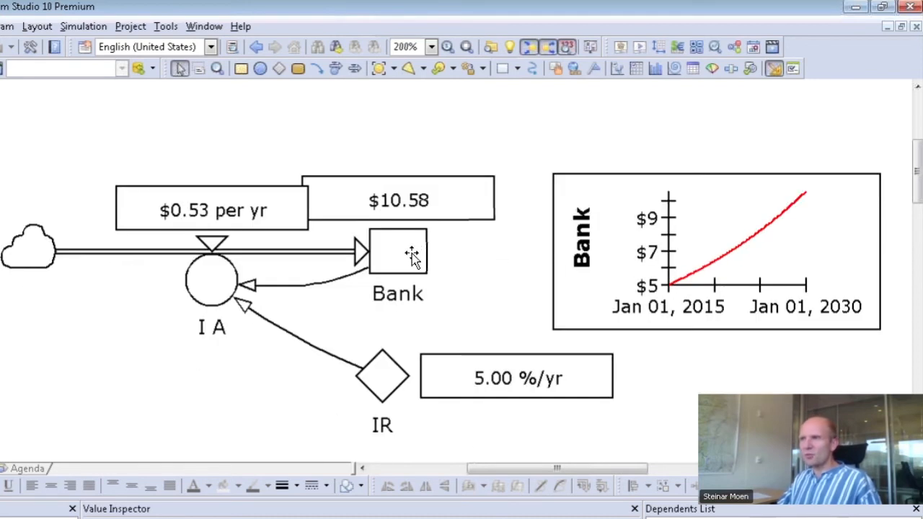
pyautogui.moveTo(399, 258)
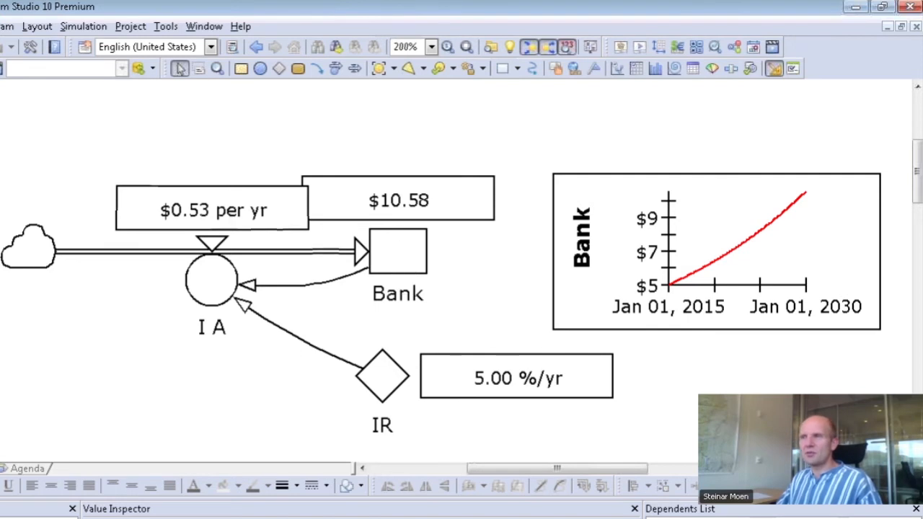
pyautogui.moveTo(1, 148); pyautogui.dragTo(507, 443)
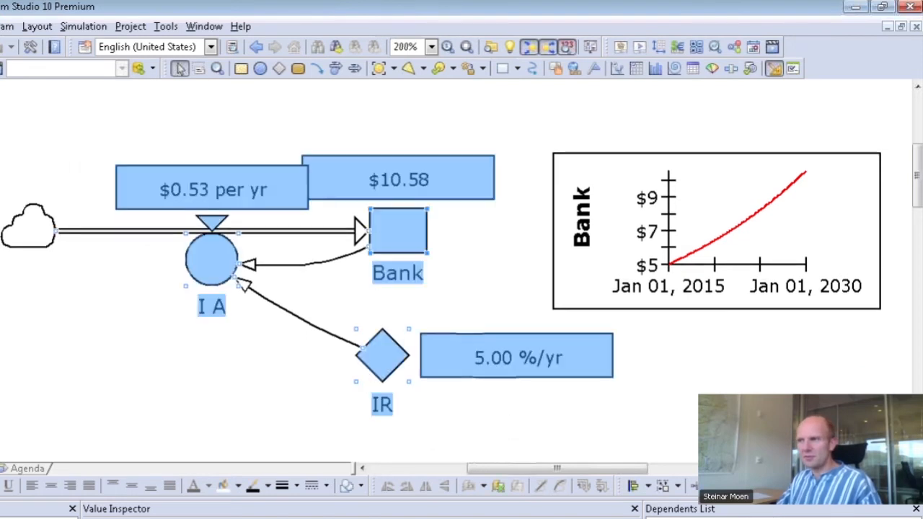
pyautogui.scroll(-3, 471, 311)
pyautogui.scroll(-1, 391, 258)
pyautogui.moveTo(390, 269); pyautogui.dragTo(197, 368)
pyautogui.click(271, 376)
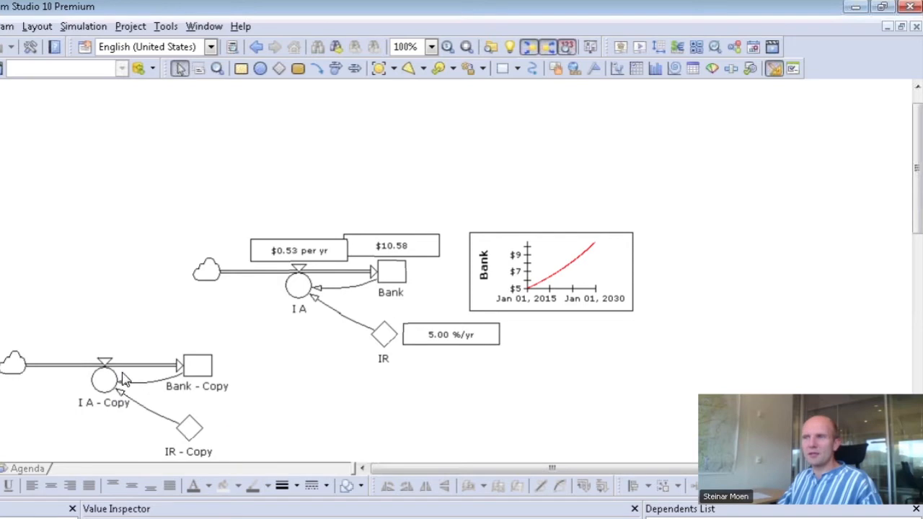
pyautogui.moveTo(4, 312); pyautogui.dragTo(292, 476)
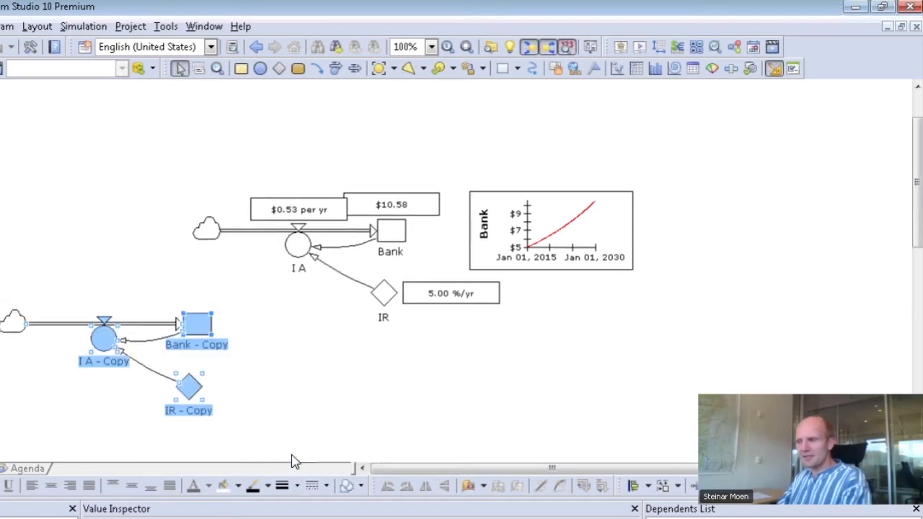
pyautogui.press('Delete')
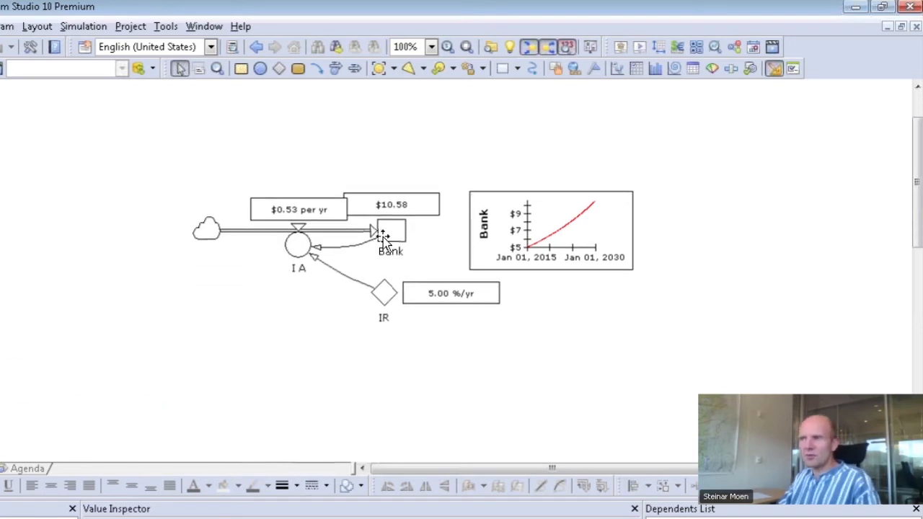
# Set the dimensions of the Bank variable to 1..3.
pyautogui.moveTo(382, 238)
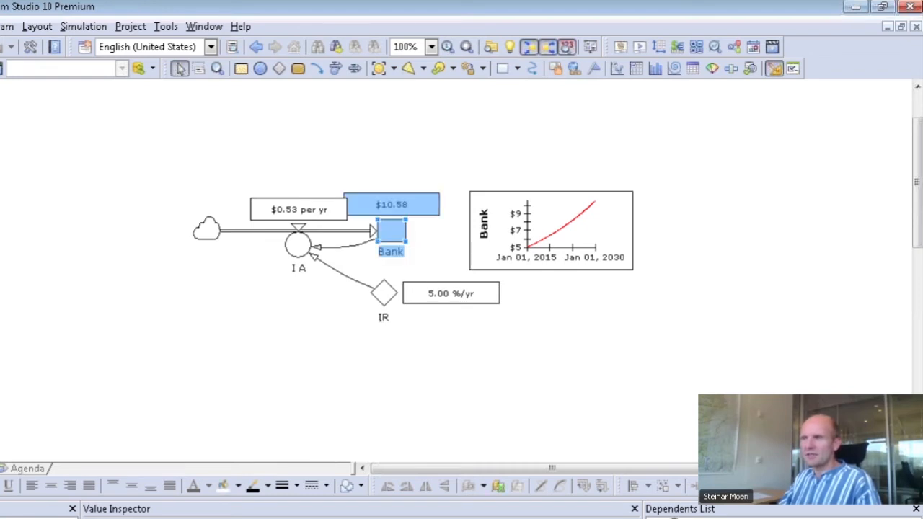
pyautogui.doubleClick(392, 233)
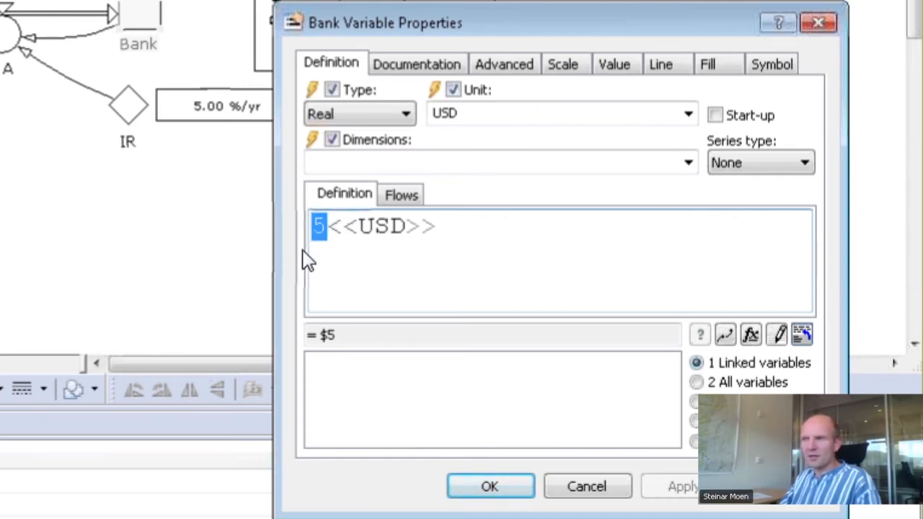
pyautogui.click(314, 160)
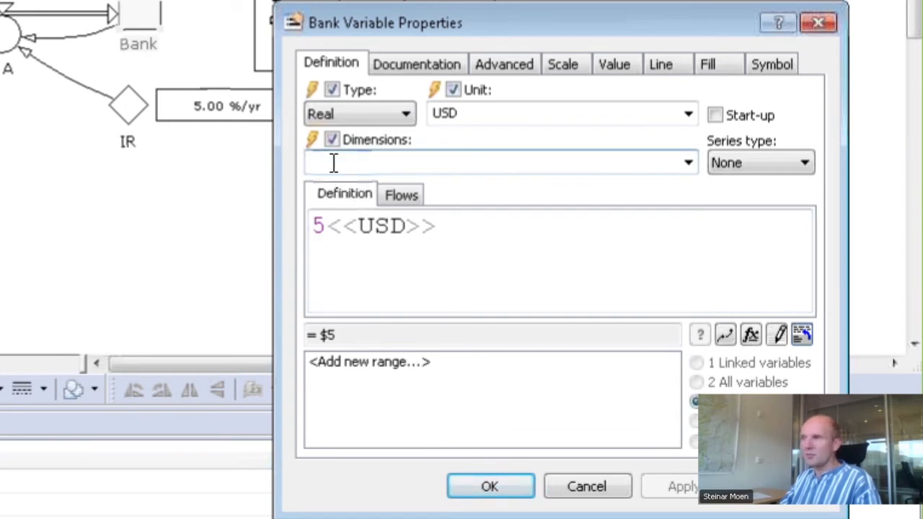
pyautogui.write('1..3')
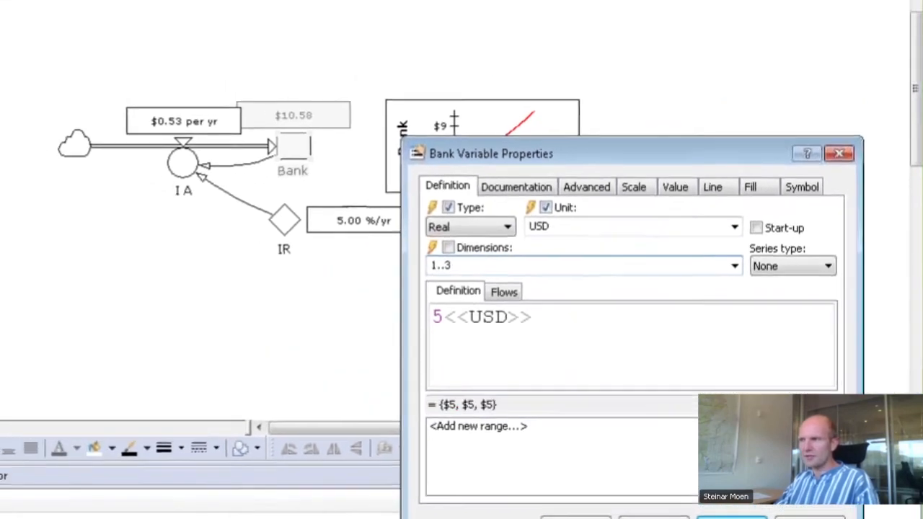
pyautogui.press('Return')
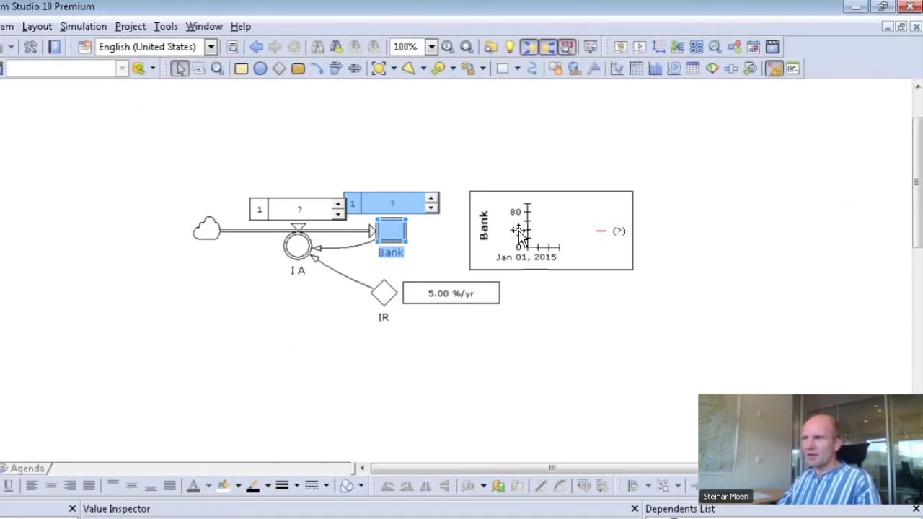
# Enlarge the value reports above Bank and I A upward so each displays all three array elements.
pyautogui.click(393, 202)
pyautogui.moveTo(393, 189); pyautogui.dragTo(393, 148)
pyautogui.click(303, 208)
pyautogui.moveTo(298, 195); pyautogui.dragTo(300, 165)
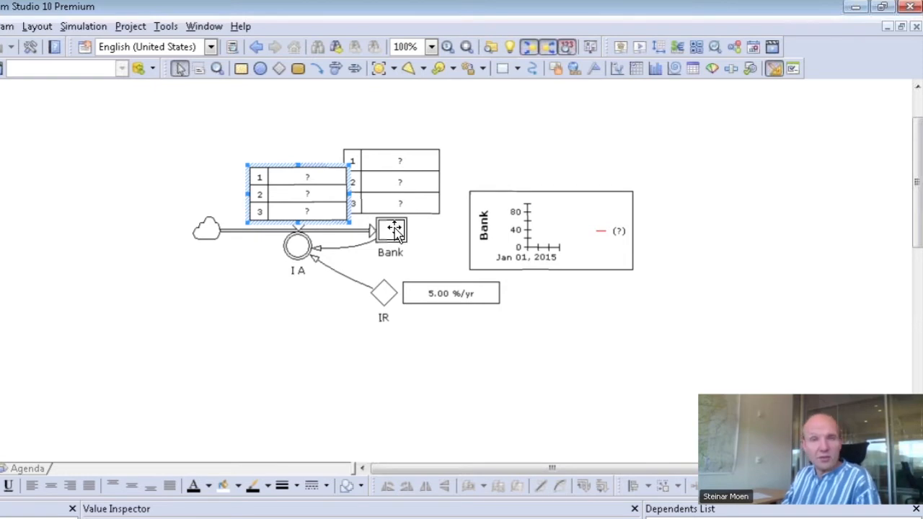
# Add a constant above the Bank chart, define it as 7 and show its auto report.
pyautogui.click(279, 68)
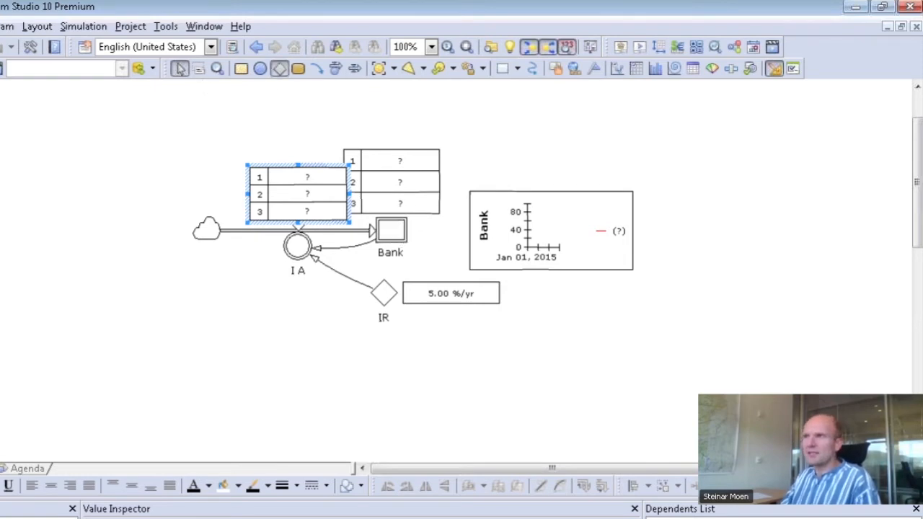
pyautogui.click(554, 136)
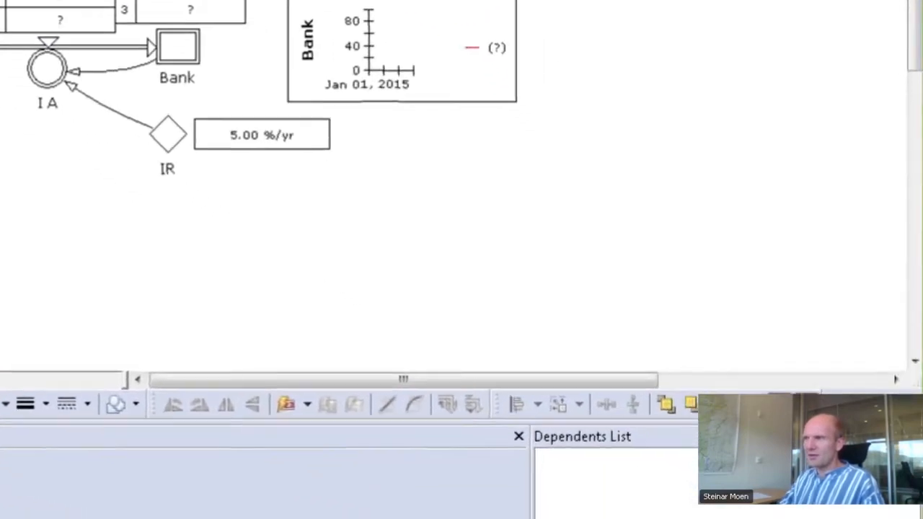
pyautogui.doubleClick(331, 4)
pyautogui.write('7')
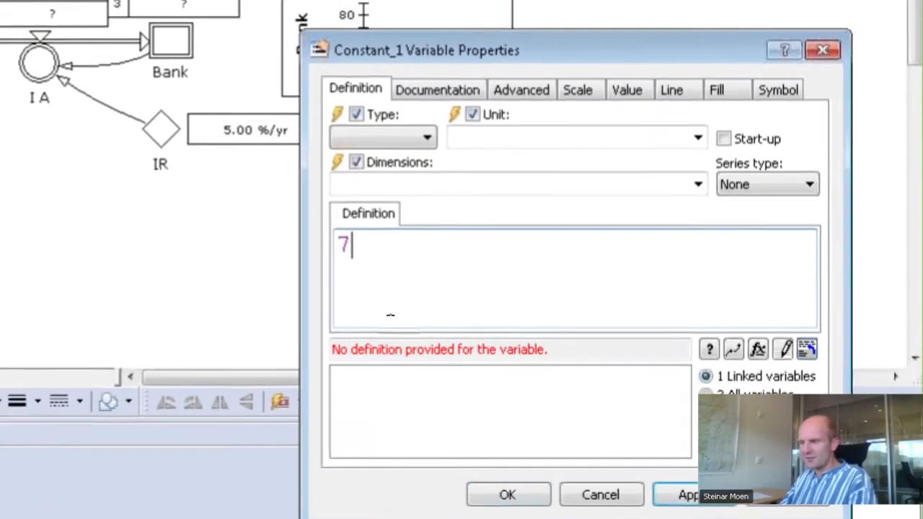
pyautogui.press('Return')
pyautogui.press('Return')
pyautogui.rightClick(558, 142)
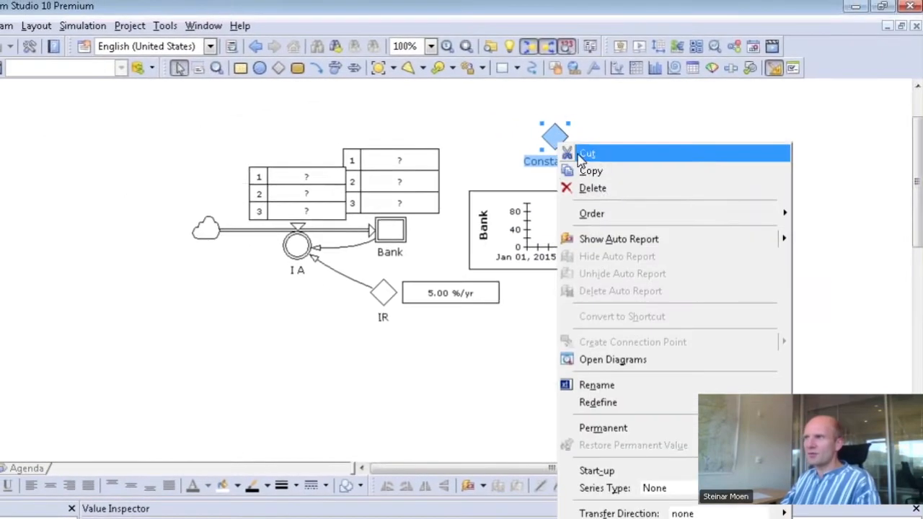
pyautogui.click(566, 239)
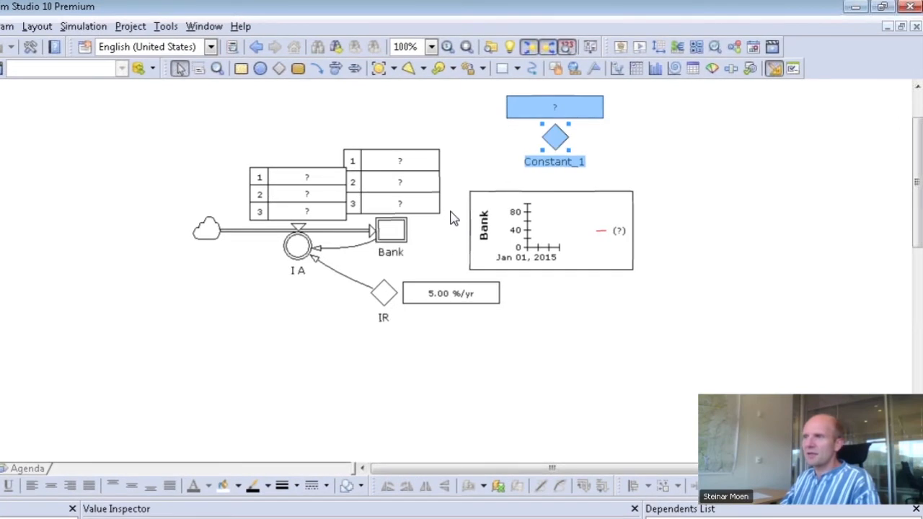
# Reset the simulation to its start and clear the diagram selection.
pyautogui.moveTo(387, 229)
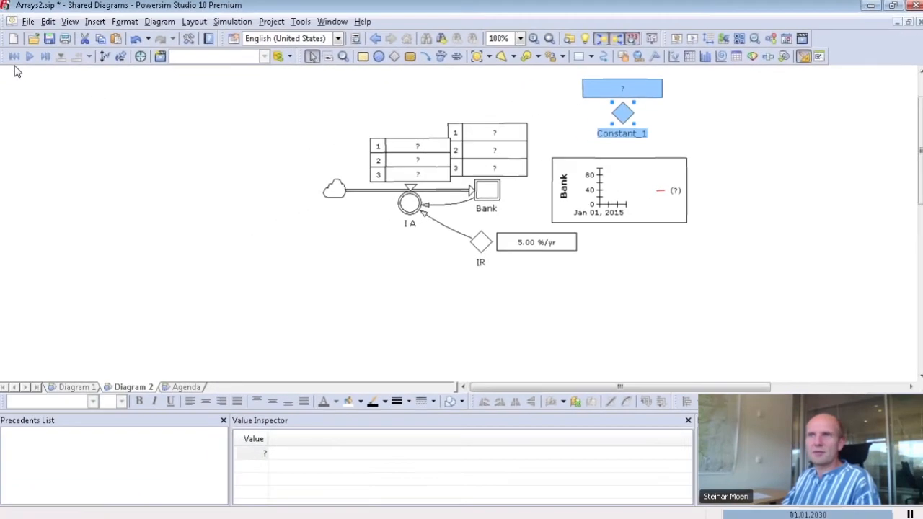
pyautogui.click(14, 62)
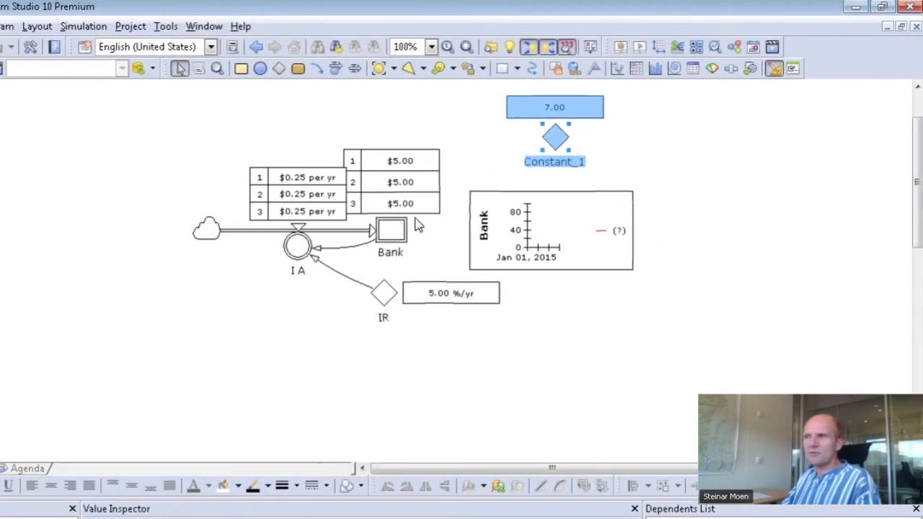
pyautogui.click(436, 234)
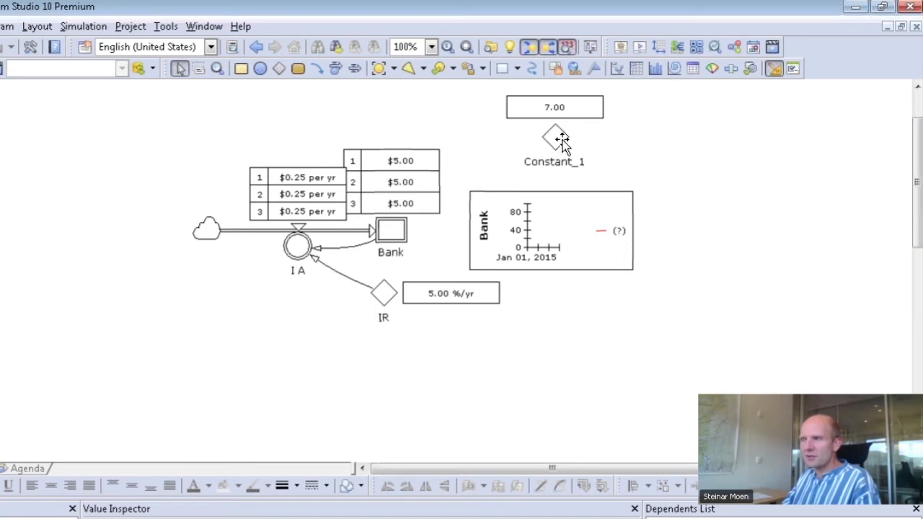
# Delete the constant above the Bank chart.
pyautogui.moveTo(562, 139)
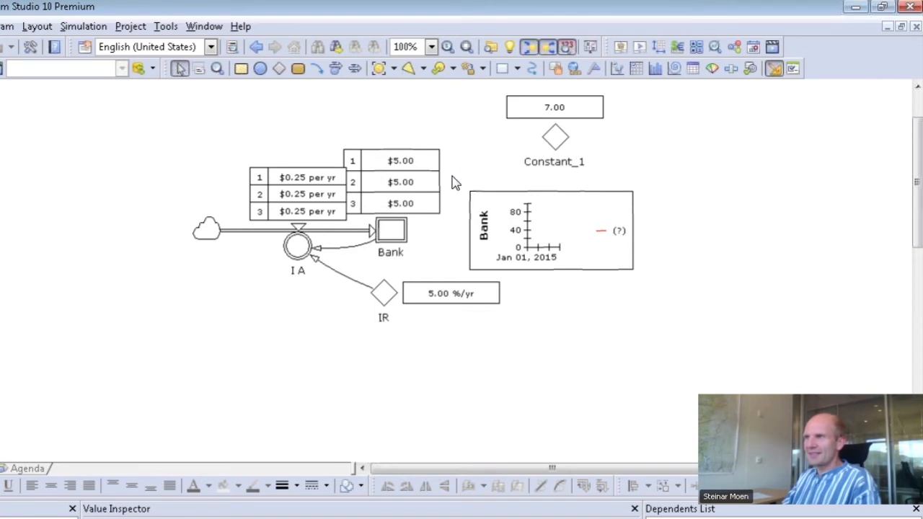
pyautogui.click(552, 137)
pyautogui.press('Delete')
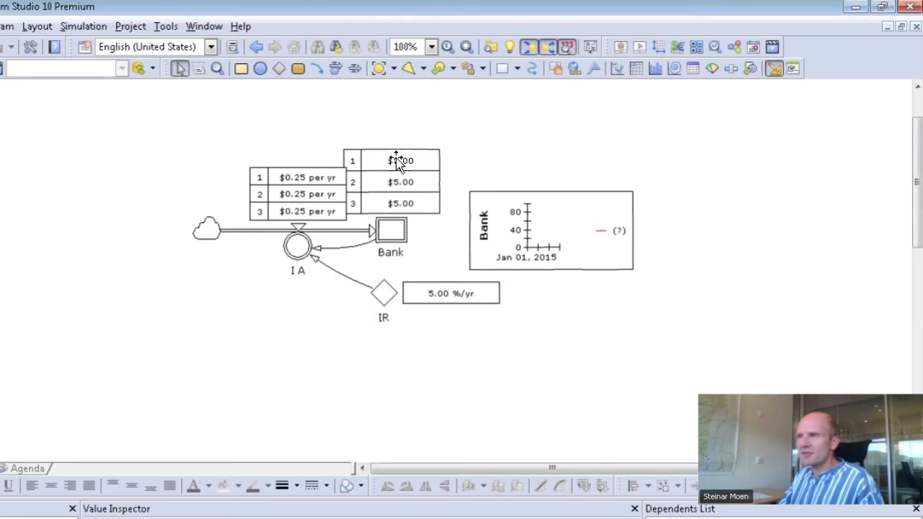
# Check the Bank and IR variables, open the properties of I A and highlight its whole definition formula.
pyautogui.moveTo(399, 229)
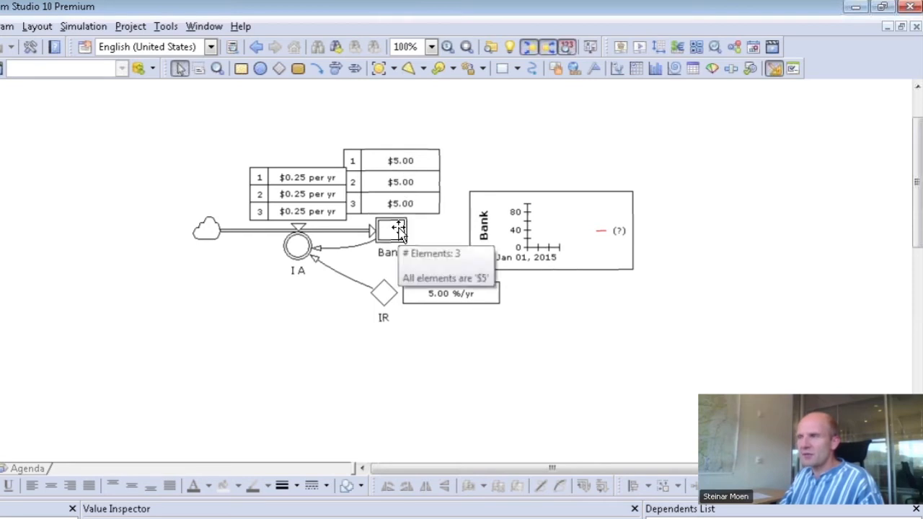
pyautogui.click(383, 299)
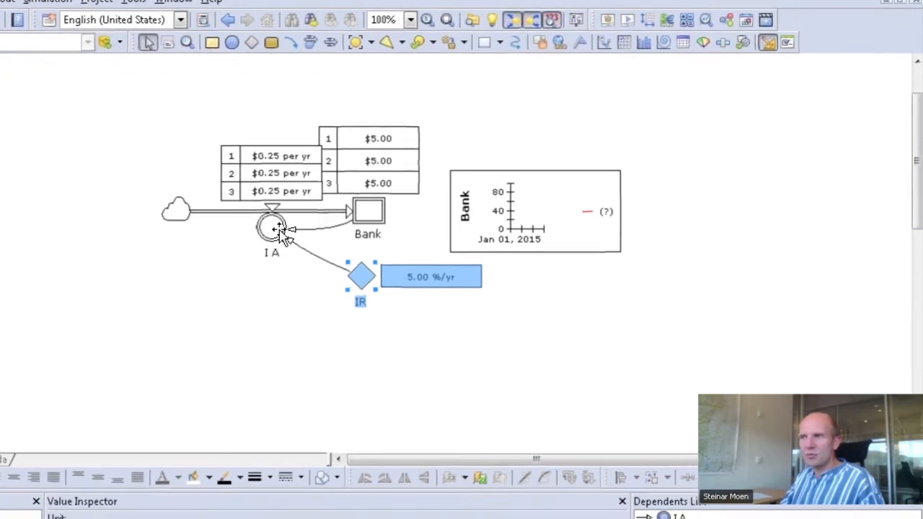
pyautogui.doubleClick(278, 230)
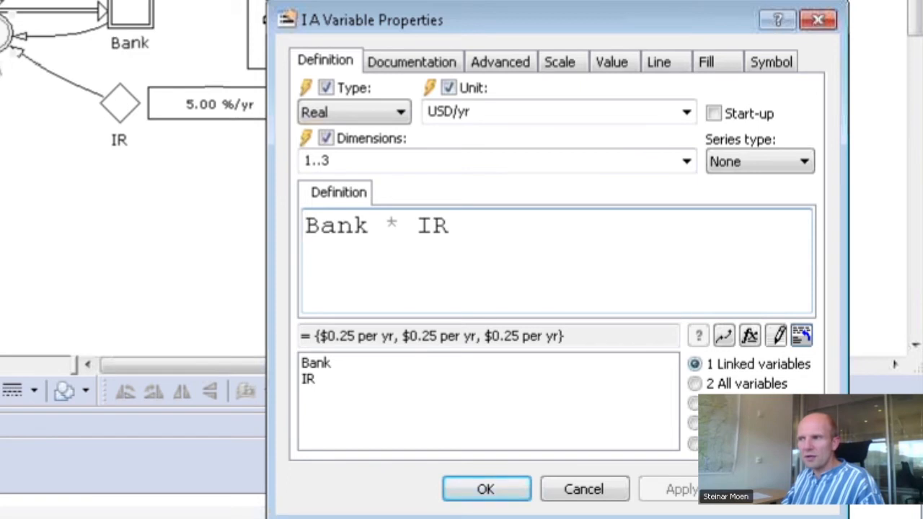
pyautogui.doubleClick(311, 226)
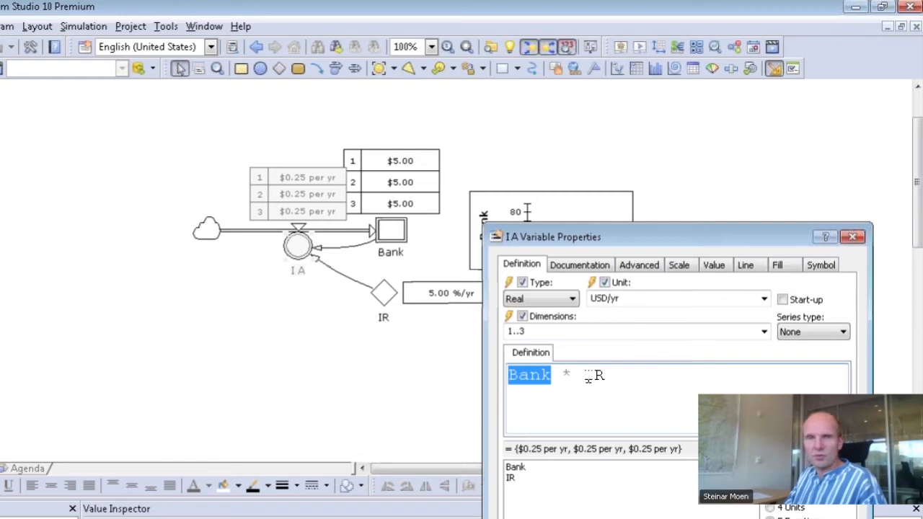
pyautogui.moveTo(589, 376)
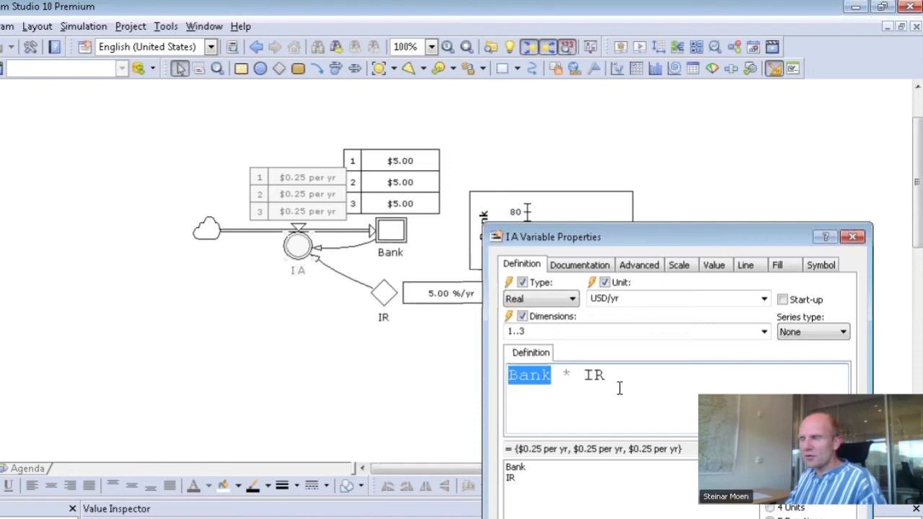
pyautogui.moveTo(619, 380); pyautogui.dragTo(495, 377)
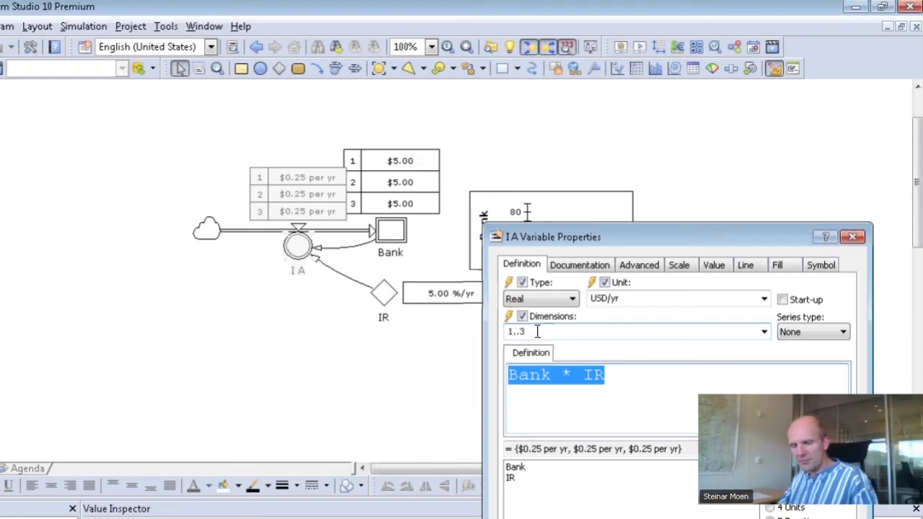
# Switch to the Word agenda document and highlight the "Explicit dimension or automatic dimension" topic.
pyautogui.hotkey('alt', 'Tab')
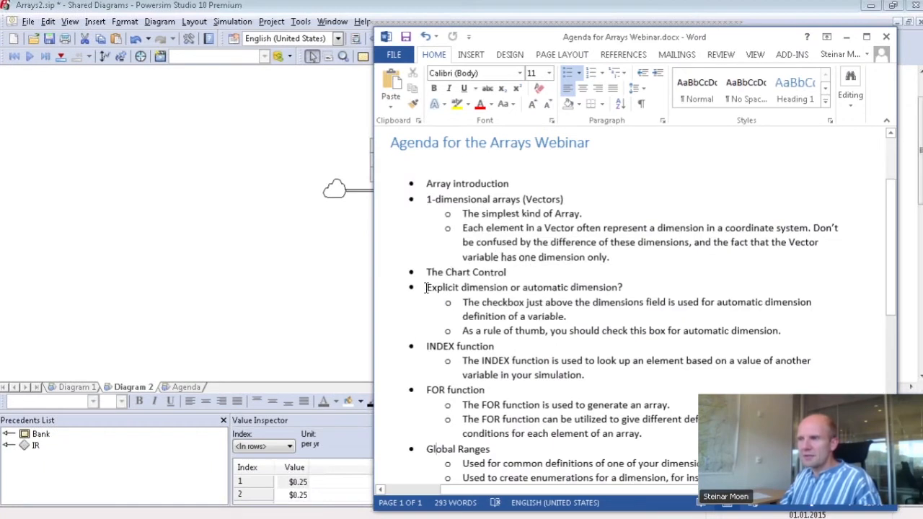
pyautogui.moveTo(429, 288); pyautogui.dragTo(606, 288)
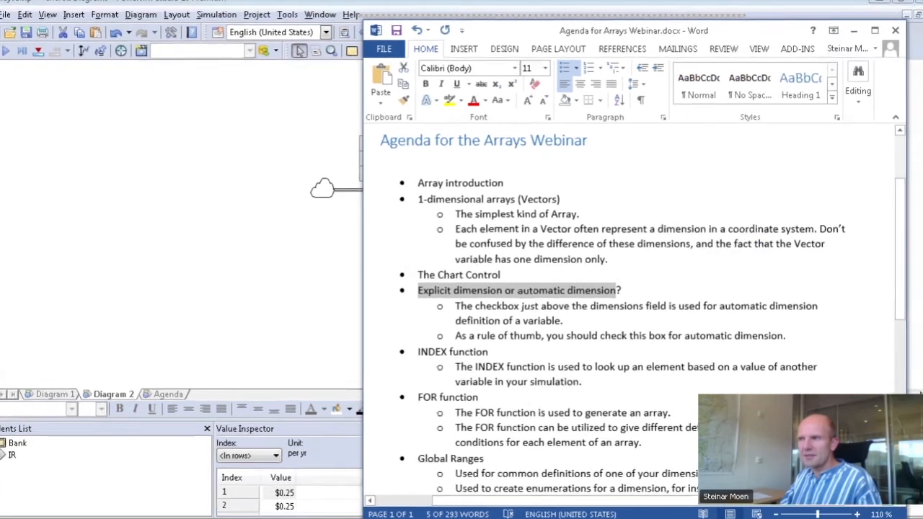
# Switch back to Powersim Studio, highlight I A's whole definition formula and inspect the elements of the Bank variable.
pyautogui.hotkey('alt', 'Tab')
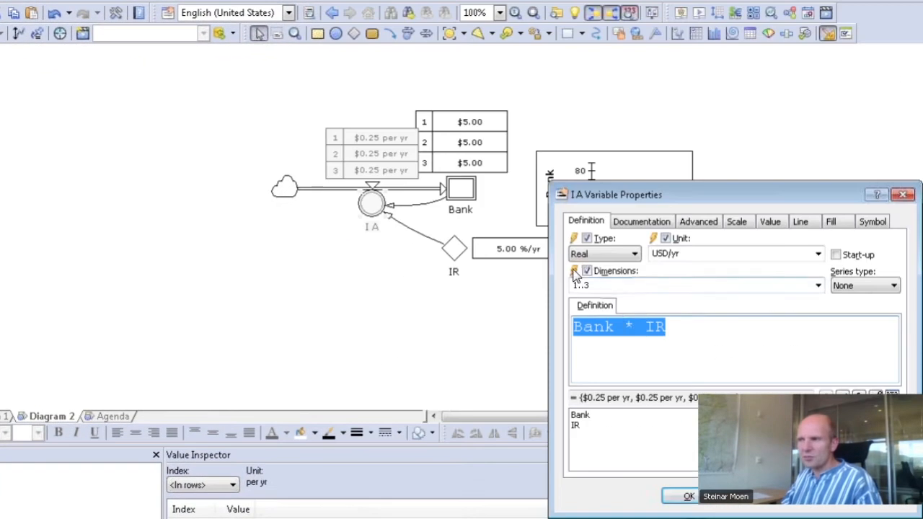
pyautogui.click(684, 328)
pyautogui.moveTo(694, 329); pyautogui.dragTo(551, 330)
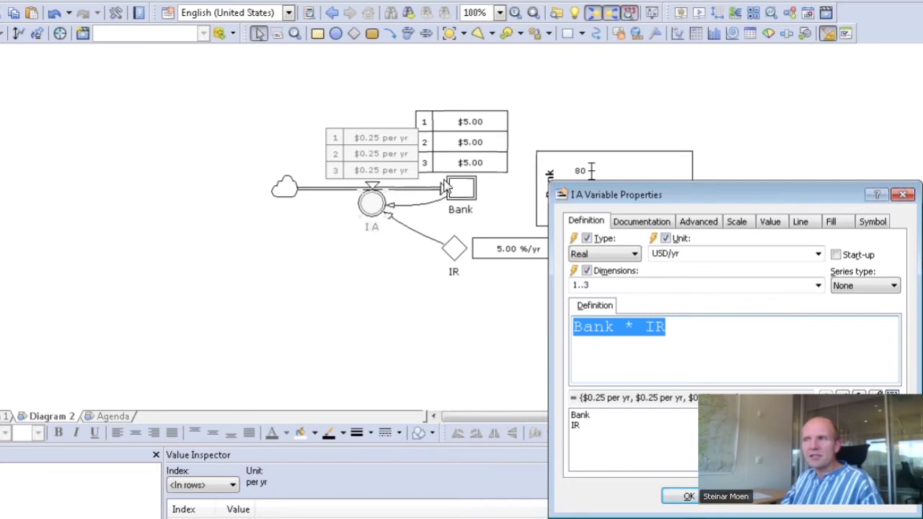
pyautogui.moveTo(472, 192)
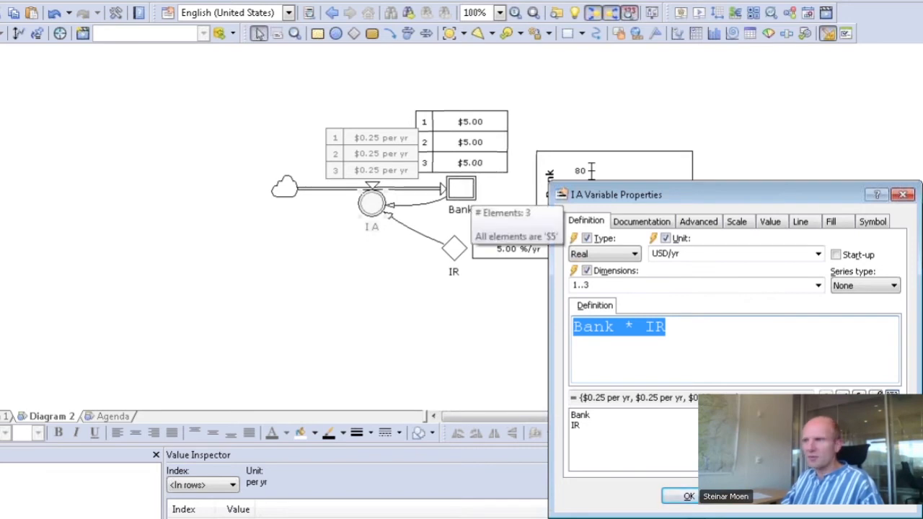
# Add a constant named "Initial value" to the diagram above the Bank chart.
pyautogui.click(353, 33)
pyautogui.click(587, 96)
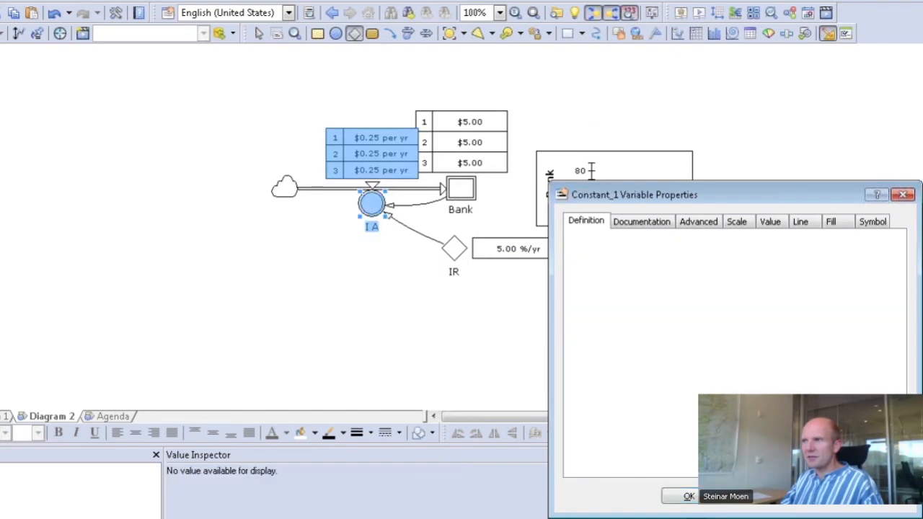
pyautogui.write('Initial value')
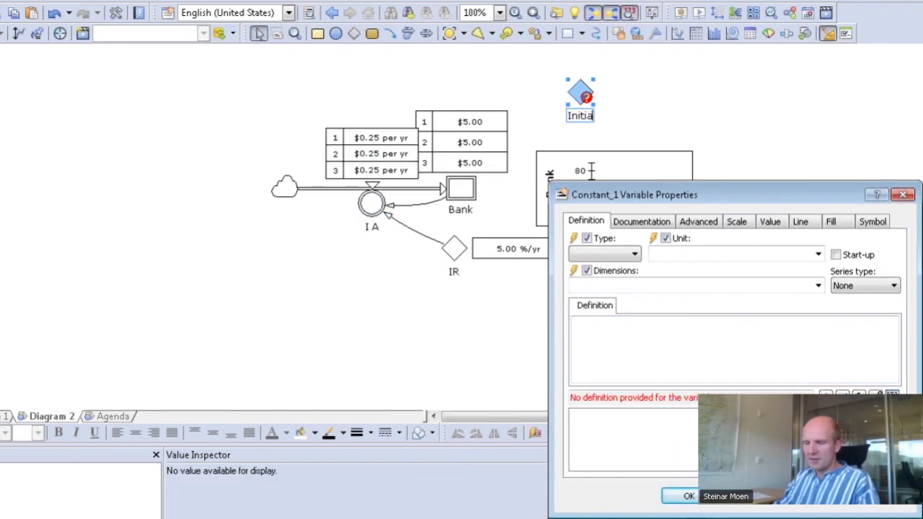
pyautogui.press('Return')
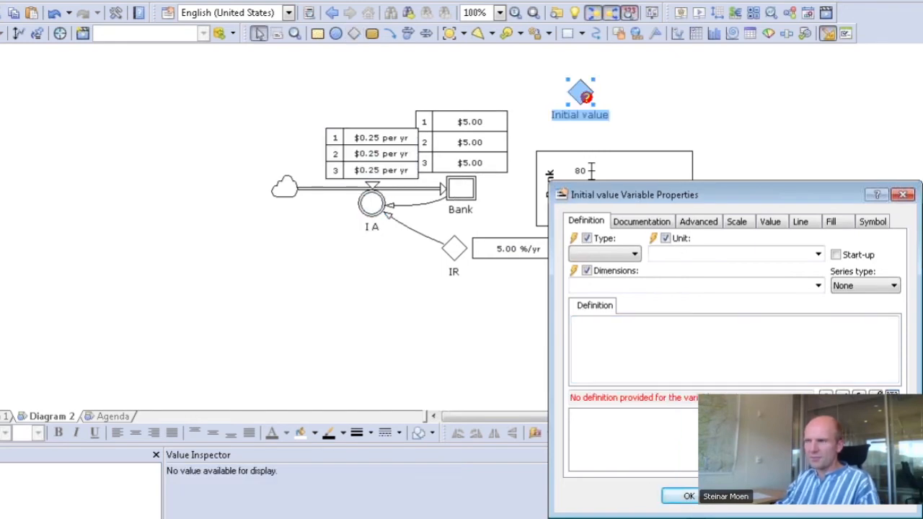
# Check Bank's definition, define the Initial value constant as {3,7,5}<<USD>> and accept its properties.
pyautogui.click(461, 187)
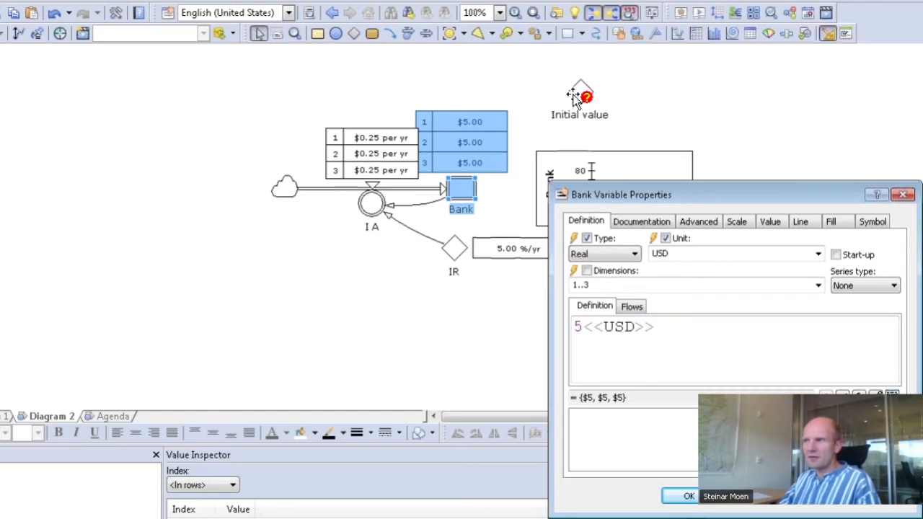
pyautogui.moveTo(584, 96)
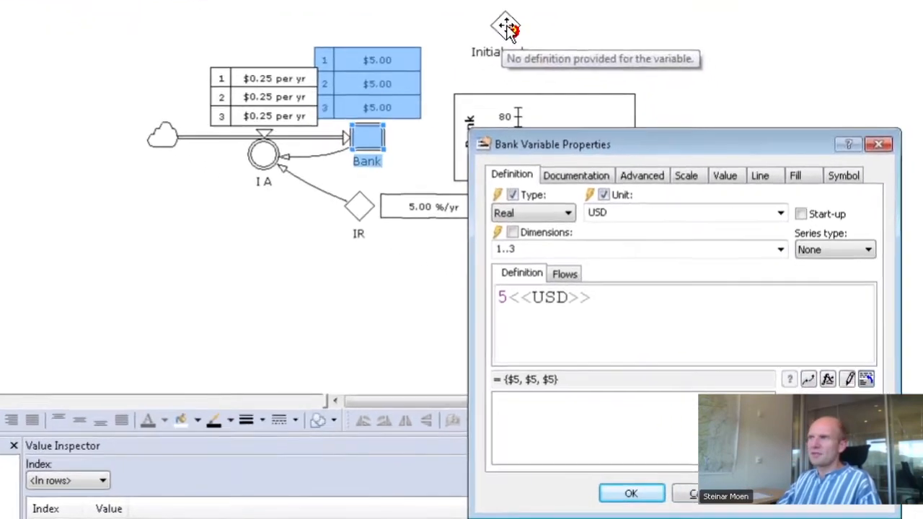
pyautogui.doubleClick(583, 95)
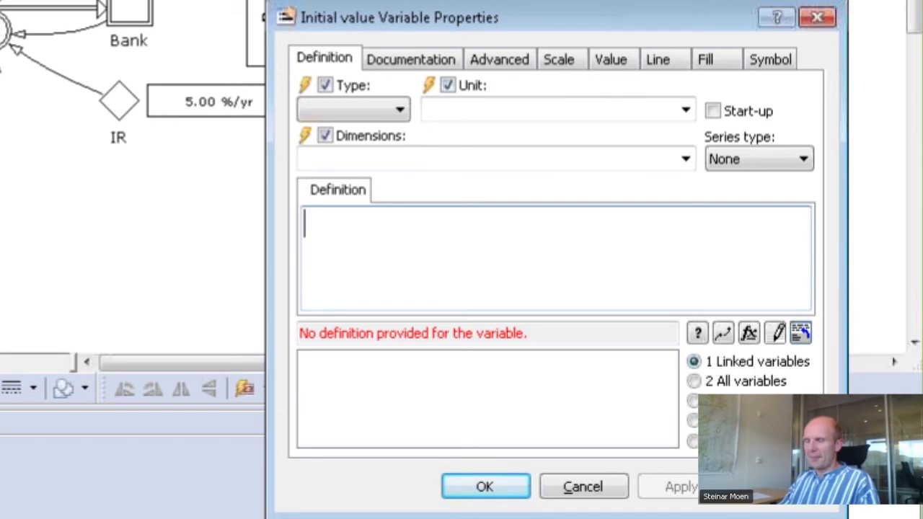
pyautogui.write('{')
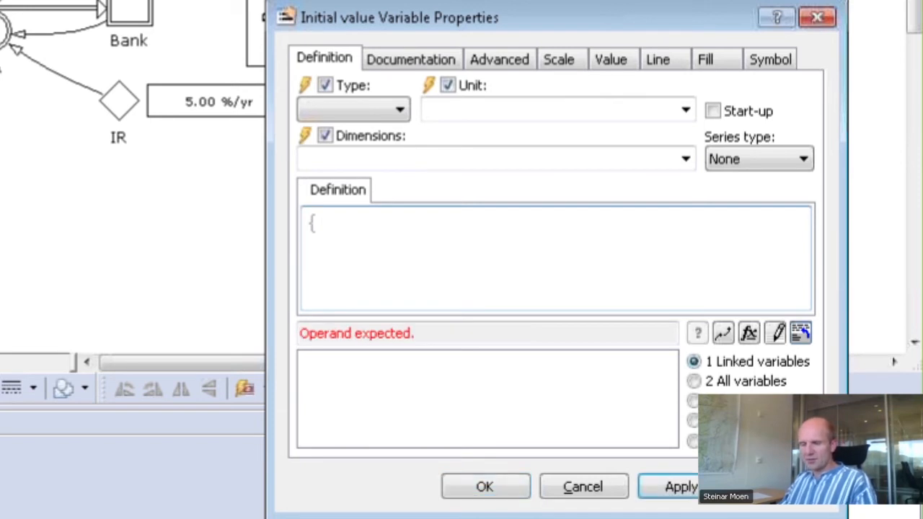
pyautogui.write('3,7,5')
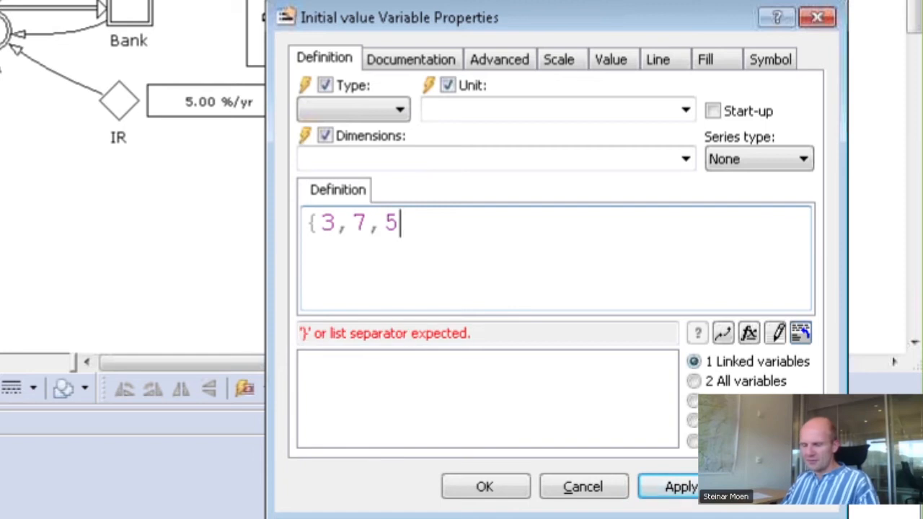
pyautogui.write('}')
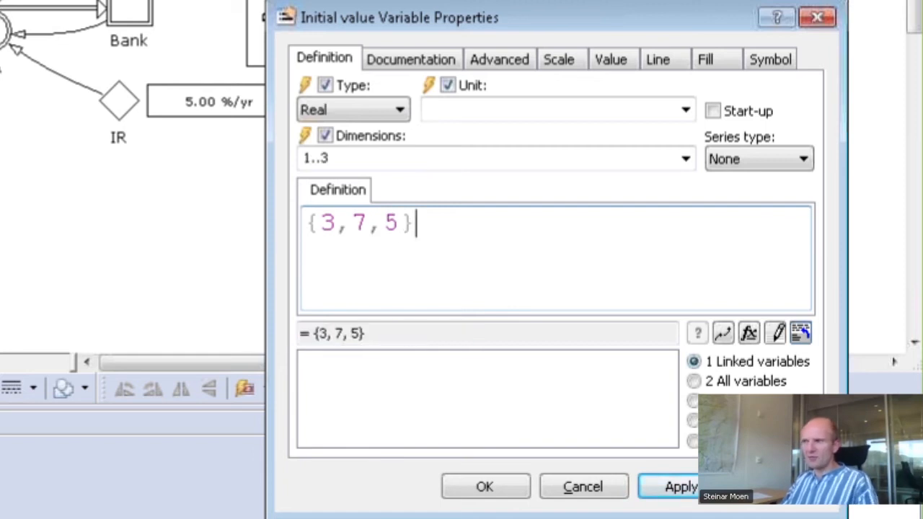
pyautogui.write('<<USD>>')
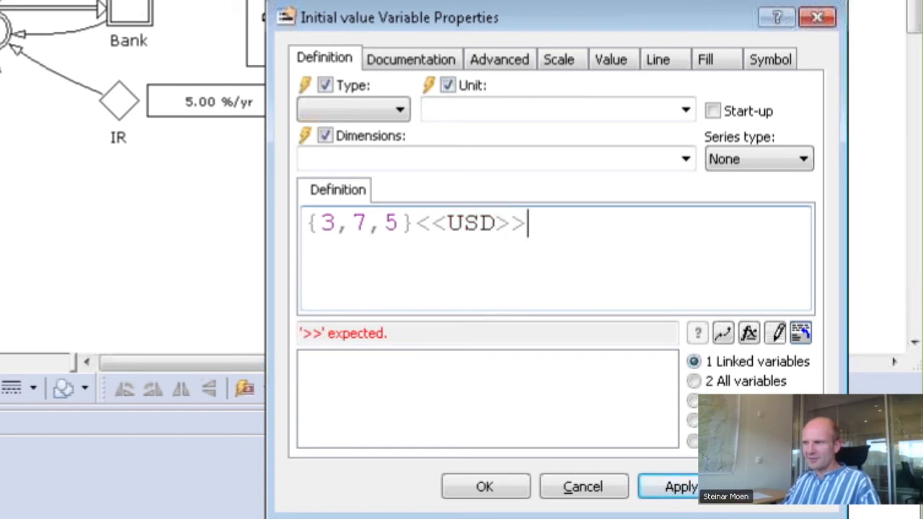
pyautogui.press('Return')
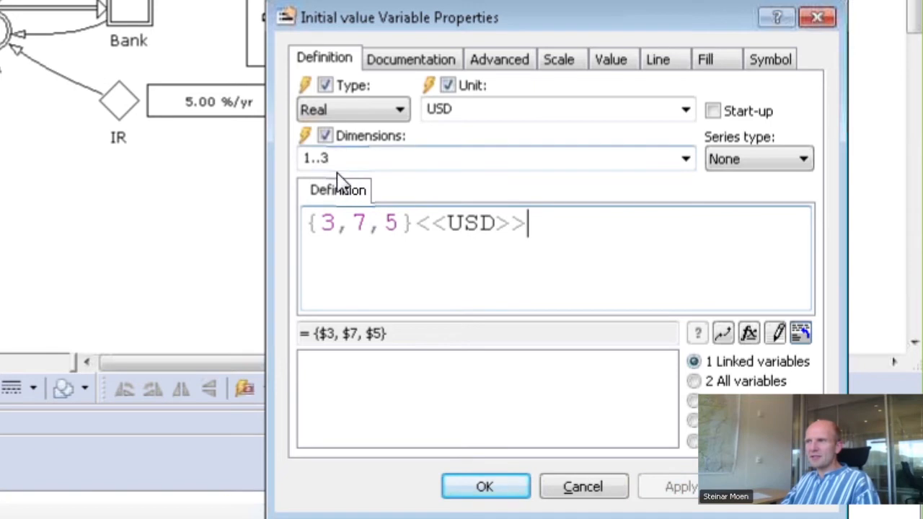
pyautogui.moveTo(529, 224); pyautogui.dragTo(269, 216)
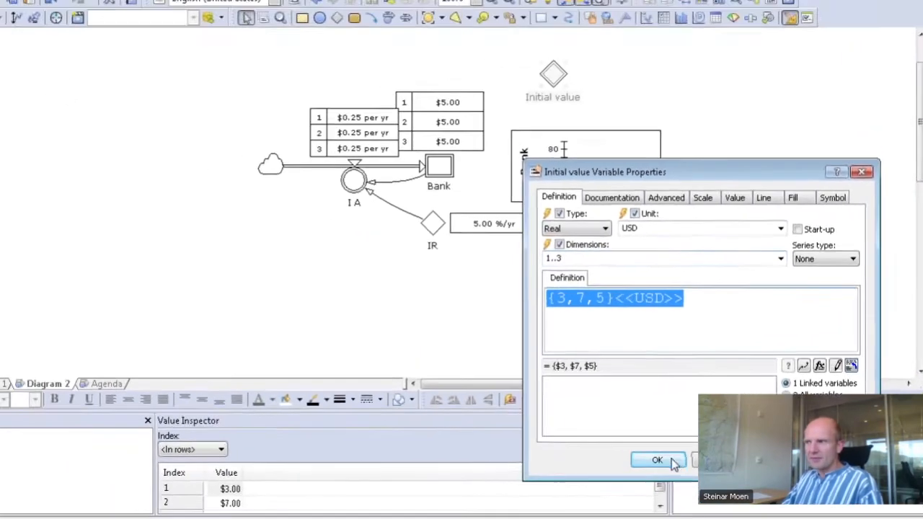
pyautogui.click(549, 478)
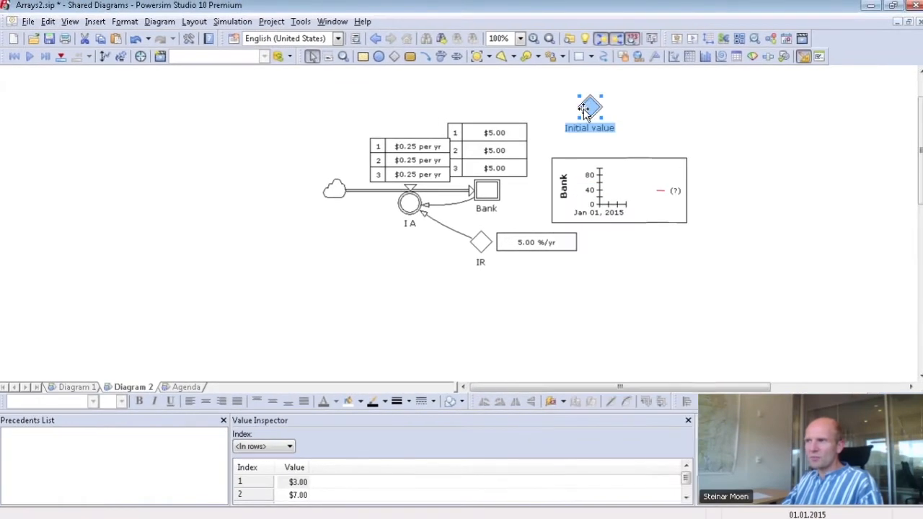
# Draw a large chart control beside the model's cloud and assign Initial value to it as its parameter.
pyautogui.click(707, 58)
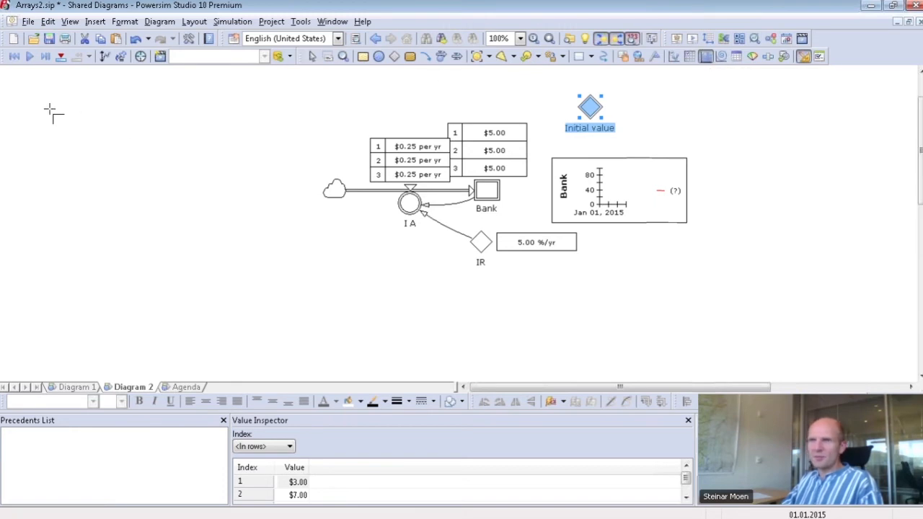
pyautogui.moveTo(6, 75); pyautogui.dragTo(316, 236)
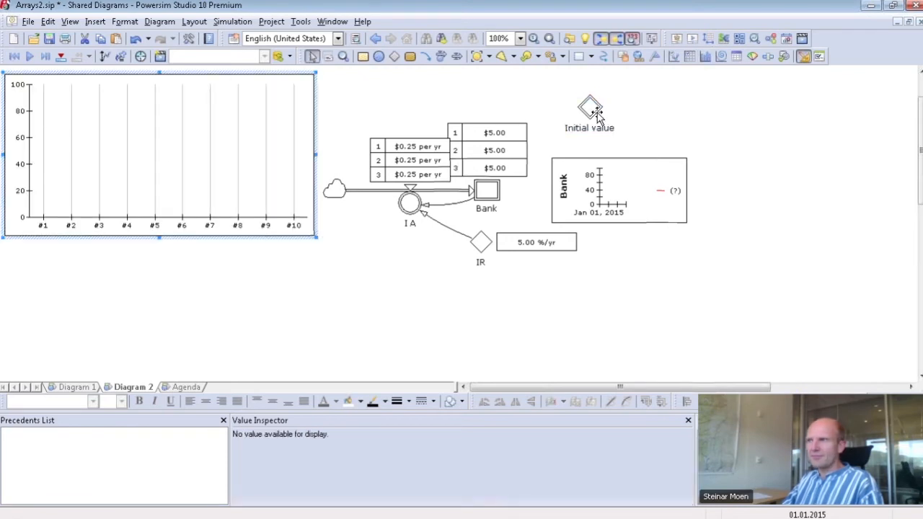
pyautogui.moveTo(590, 108); pyautogui.dragTo(217, 147)
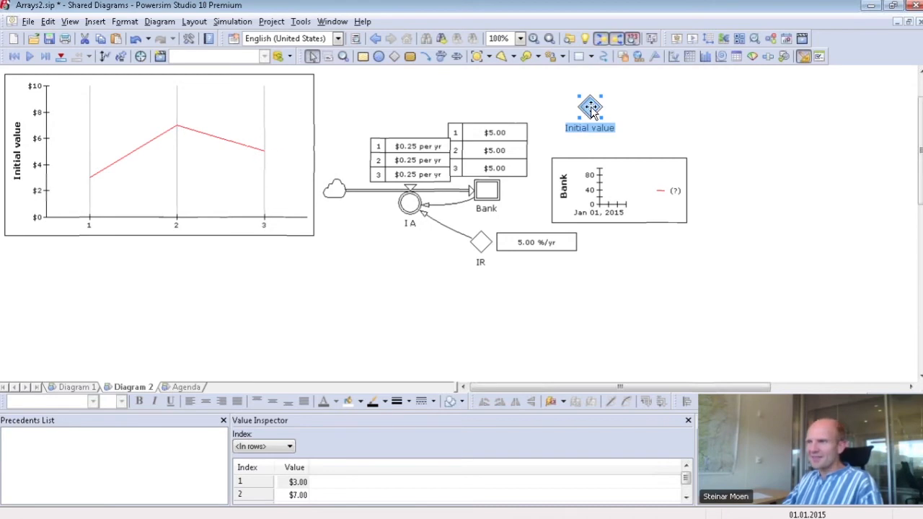
# Enlarge the Value Inspector so that all elements of Initial value fit.
pyautogui.moveTo(365, 412); pyautogui.dragTo(365, 379)
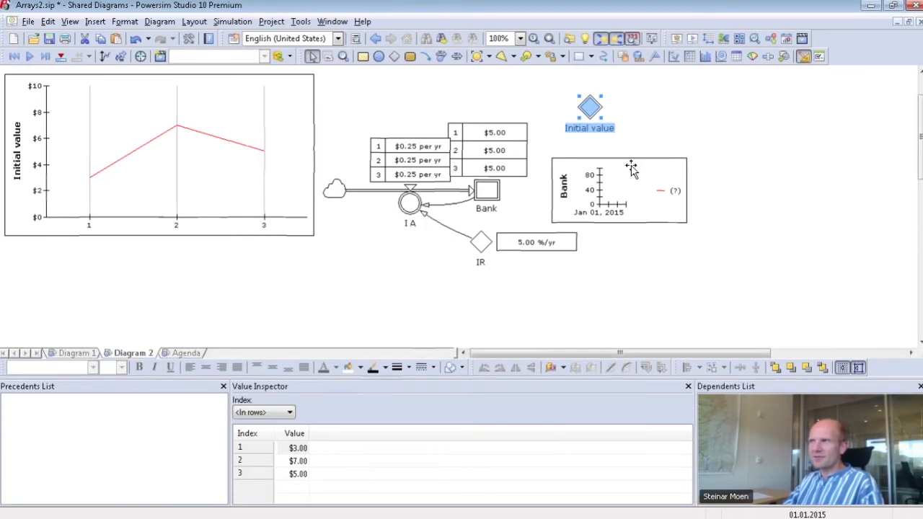
pyautogui.click(634, 41)
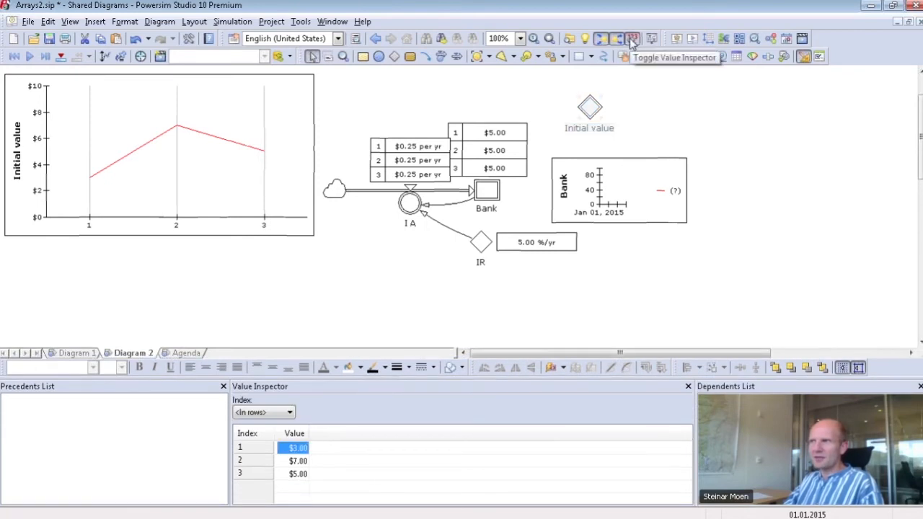
# Move Initial value slightly down, display its element values as an attached table and place the table beside the constant.
pyautogui.click(591, 108)
pyautogui.moveTo(588, 128); pyautogui.dragTo(583, 146)
pyautogui.rightClick(583, 126)
pyautogui.click(634, 205)
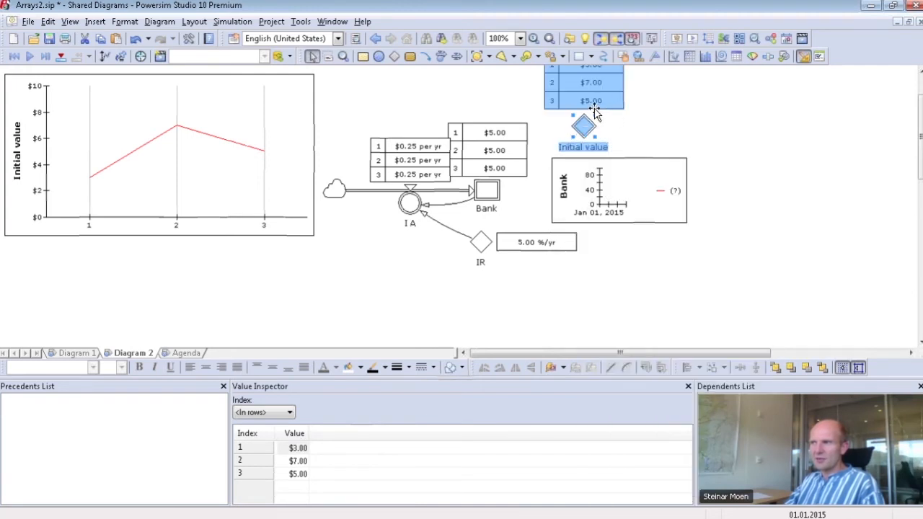
pyautogui.click(585, 99)
pyautogui.moveTo(625, 109); pyautogui.dragTo(682, 137)
pyautogui.click(725, 136)
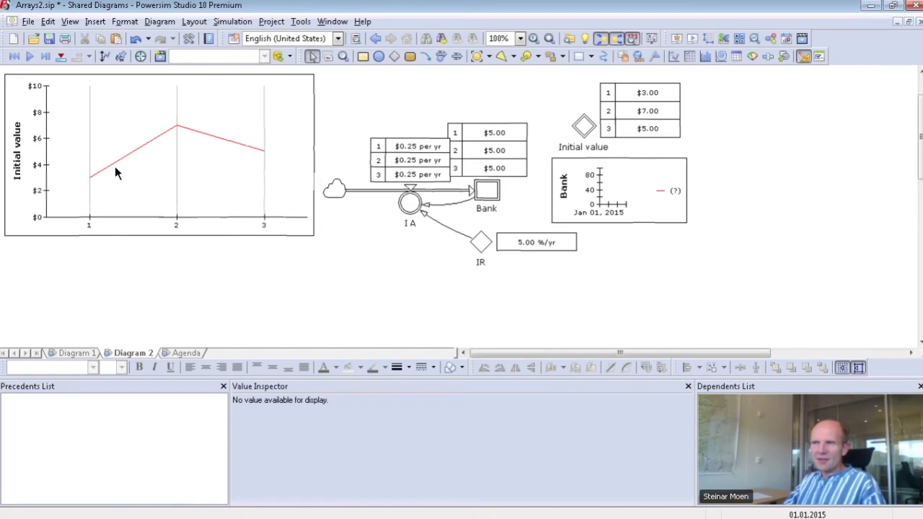
# Change the Initial value chart's line to a bar graph and fill its bars with pink.
pyautogui.rightClick(217, 137)
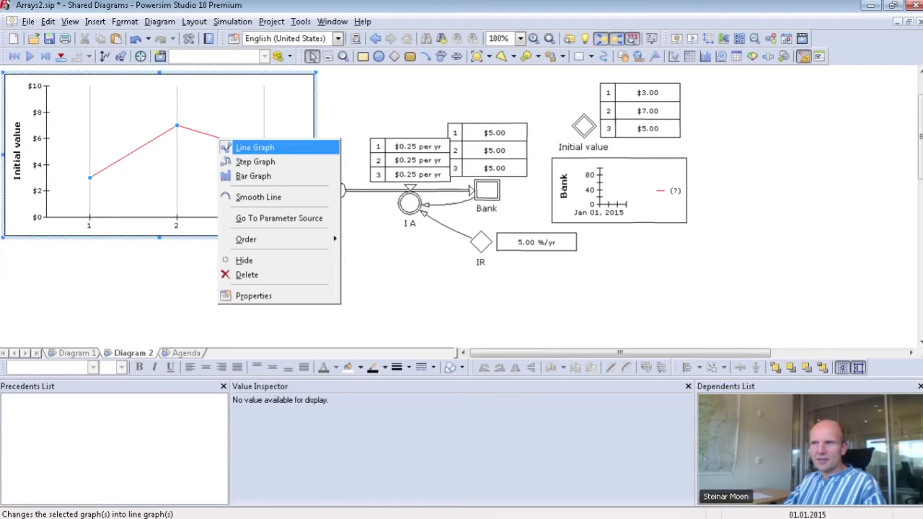
pyautogui.click(251, 177)
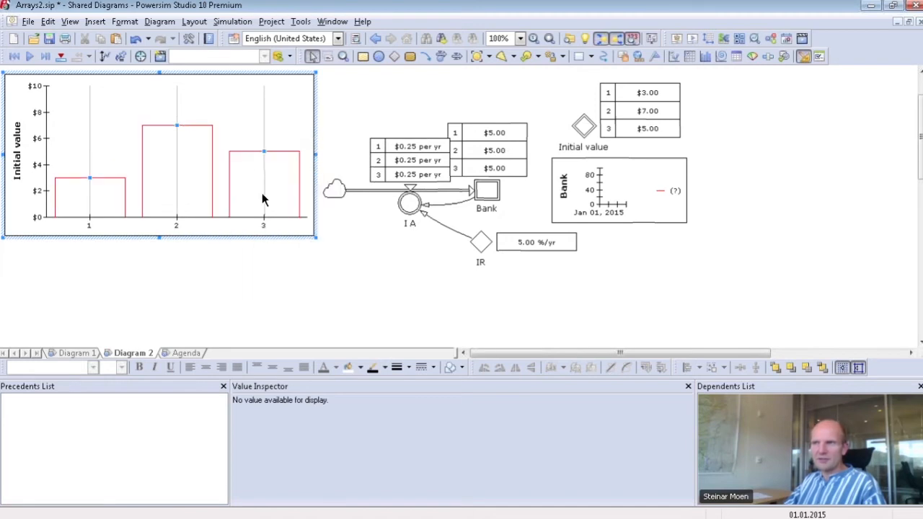
pyautogui.click(360, 367)
pyautogui.click(352, 453)
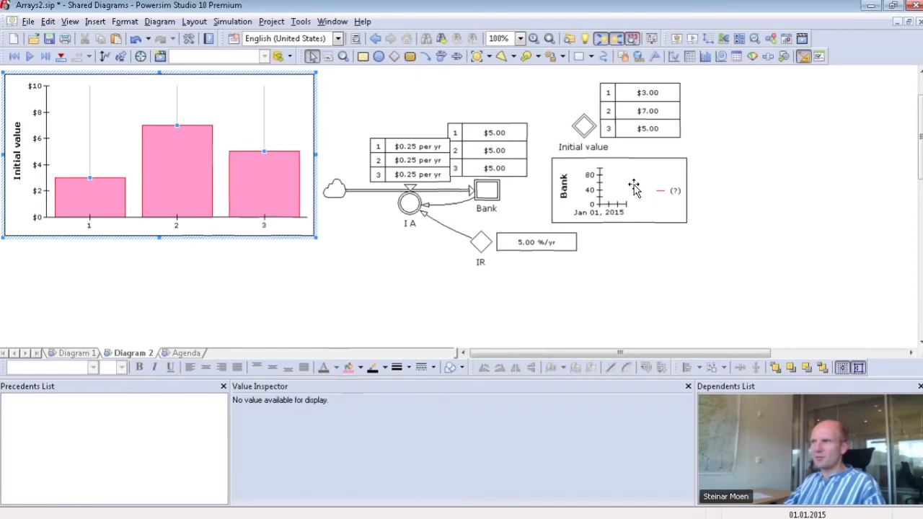
pyautogui.click(453, 88)
# Create a link from the Initial value constant to the Bank level.
pyautogui.click(425, 56)
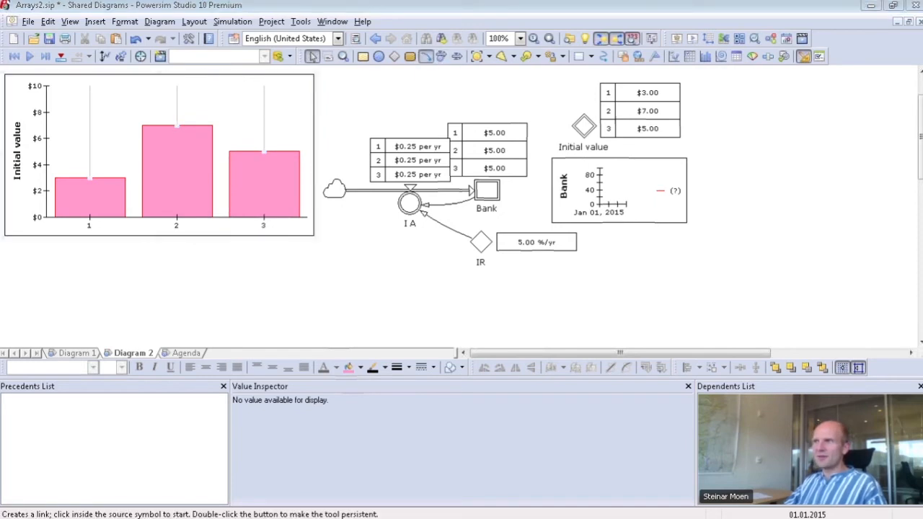
pyautogui.click(583, 128)
pyautogui.click(503, 192)
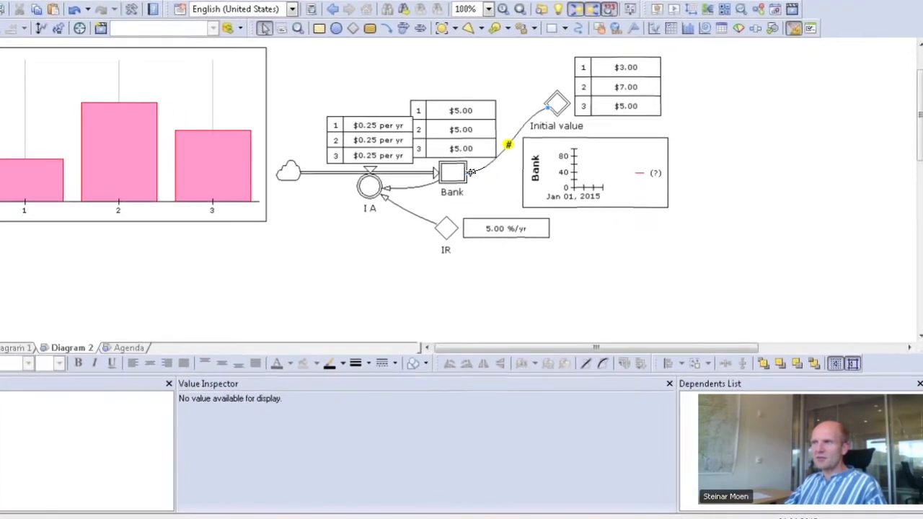
# Replace Bank's definition with the linked variable 'Initial value' and accept its properties.
pyautogui.doubleClick(197, 43)
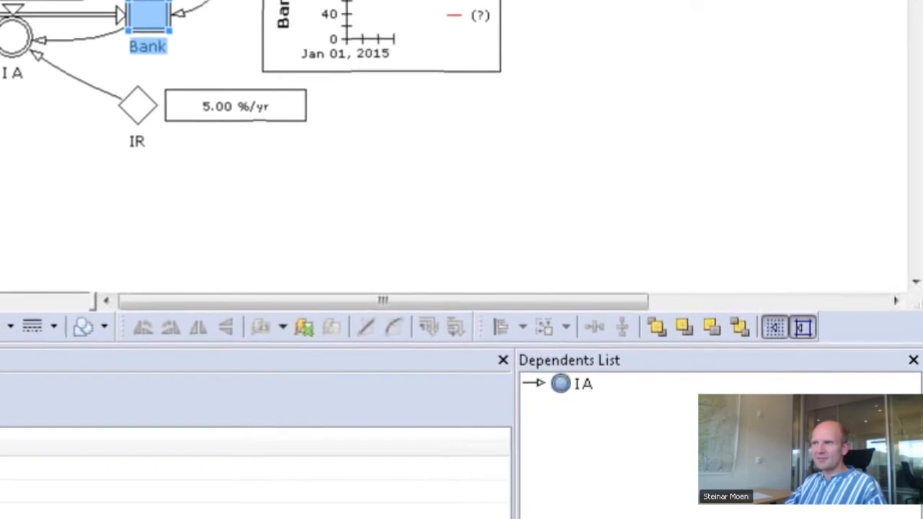
pyautogui.click(468, 227)
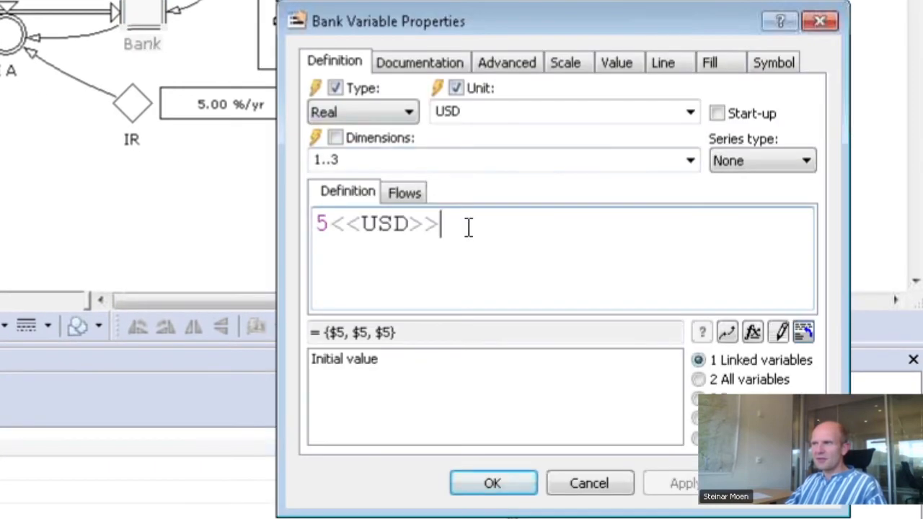
pyautogui.moveTo(469, 228); pyautogui.dragTo(196, 226)
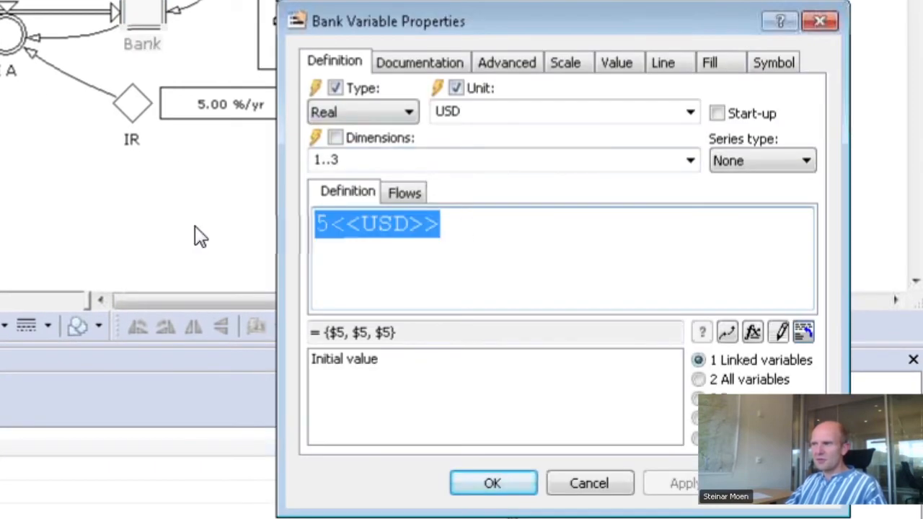
pyautogui.doubleClick(339, 361)
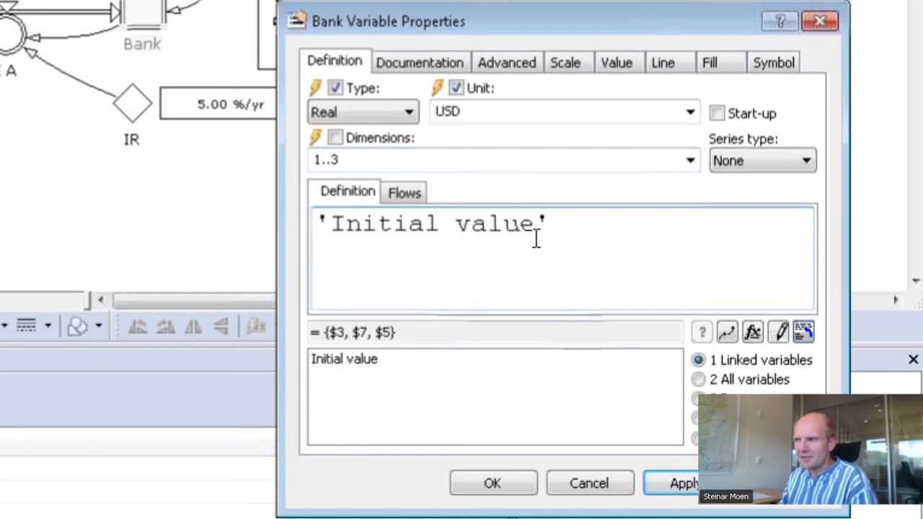
pyautogui.moveTo(553, 225); pyautogui.dragTo(290, 239)
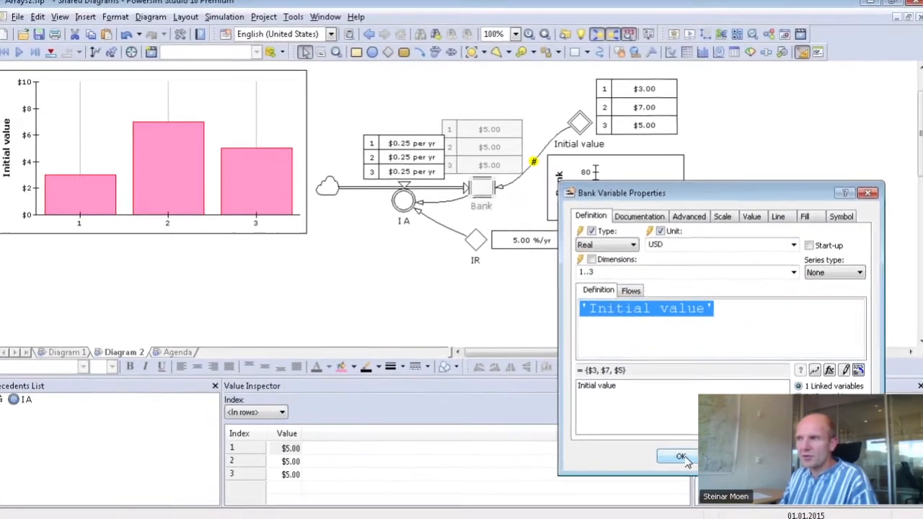
pyautogui.click(681, 458)
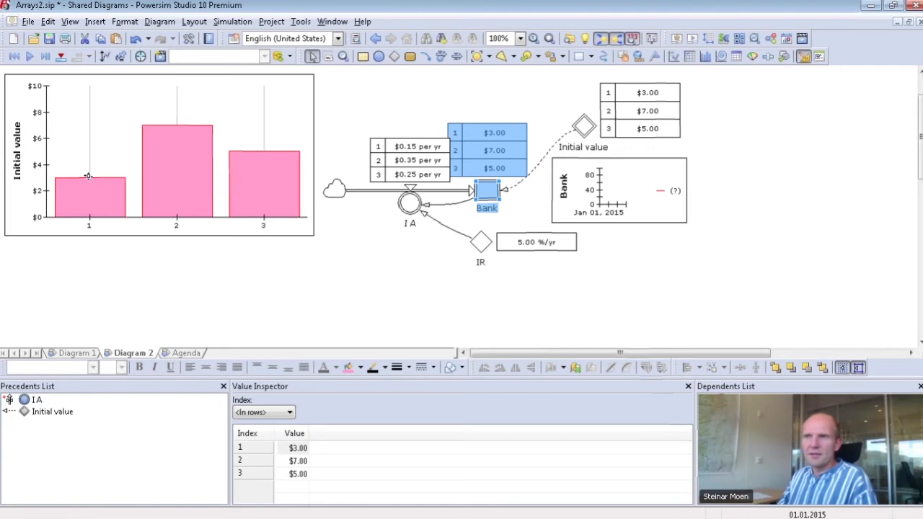
# Run the simulation with the new initial values for Bank.
pyautogui.click(29, 56)
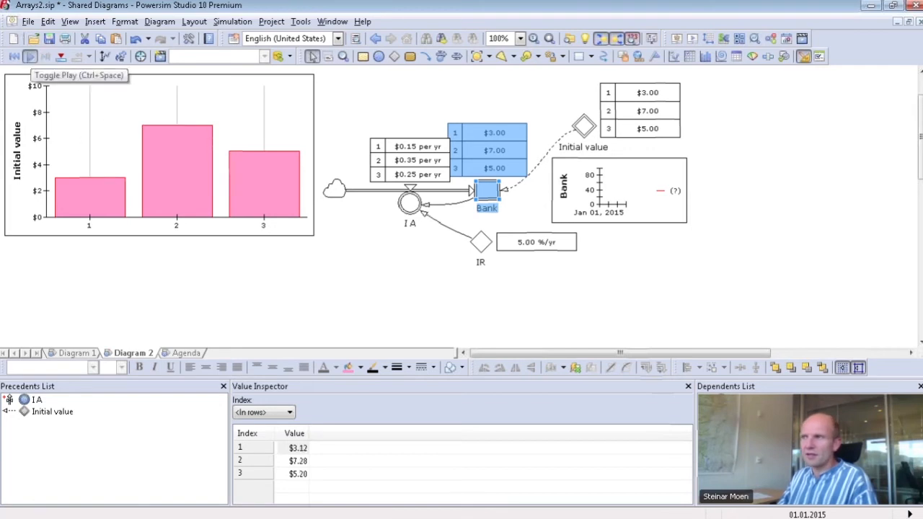
# Enlarge the Bank time graph to the lower right and add the elements of the Bank level to it.
pyautogui.click(690, 229)
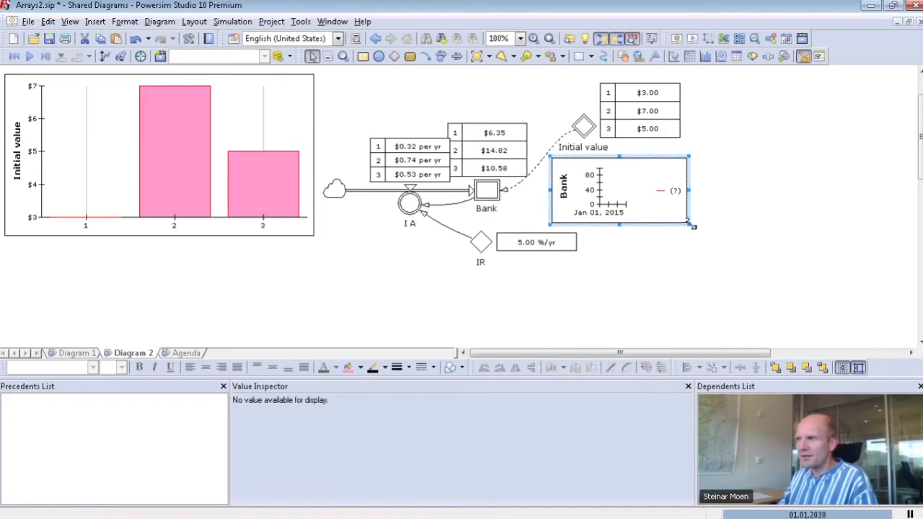
pyautogui.moveTo(690, 226); pyautogui.dragTo(876, 288)
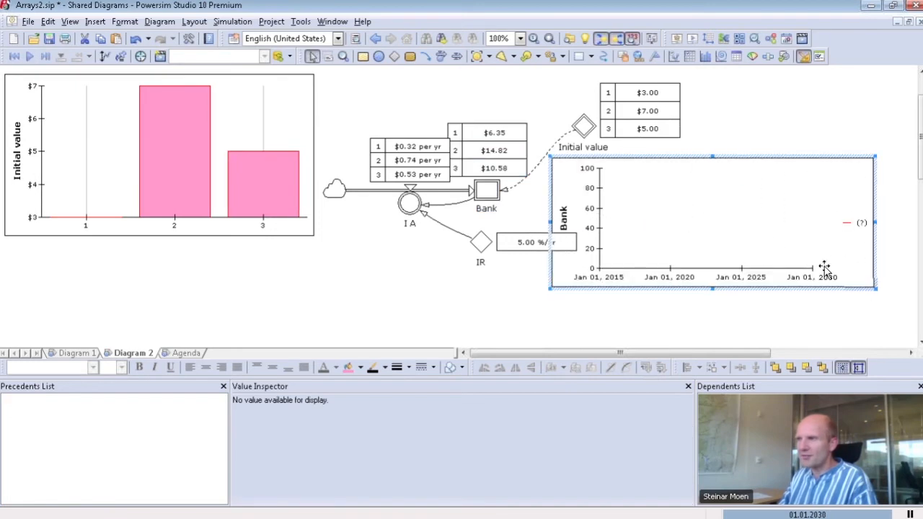
pyautogui.click(495, 194)
pyautogui.moveTo(494, 193); pyautogui.dragTo(671, 210)
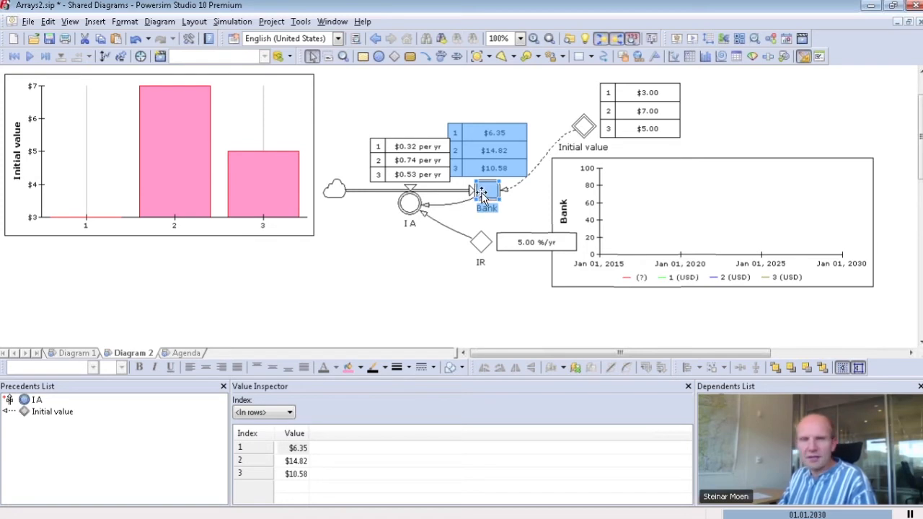
pyautogui.moveTo(482, 197)
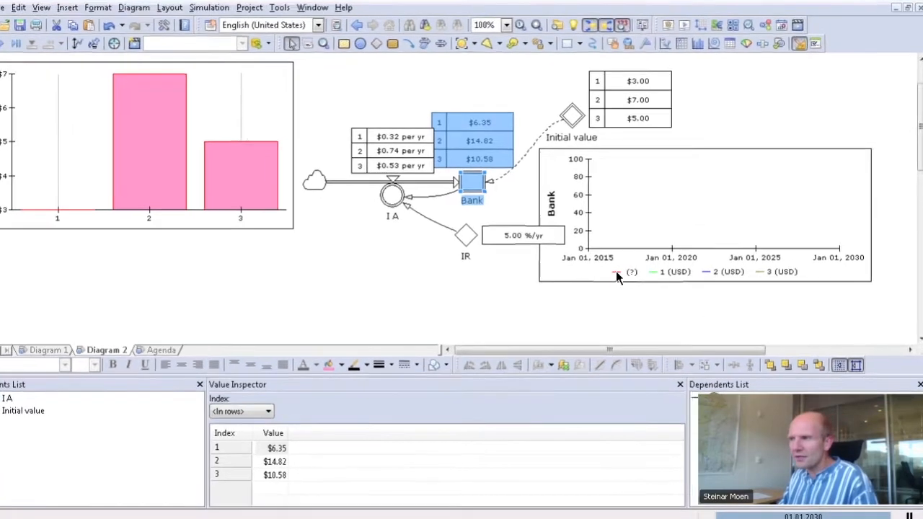
# Review which Bank elements are plotted in the time graph's parameters and close its properties.
pyautogui.click(617, 277)
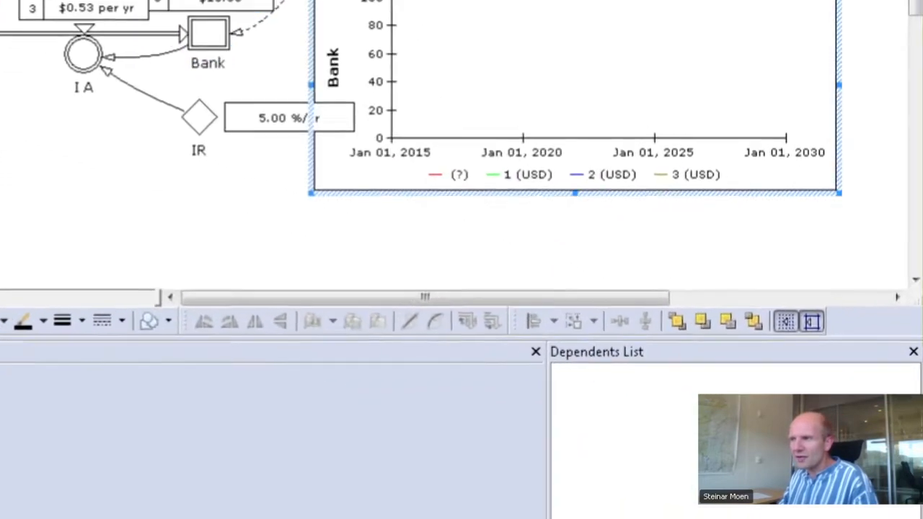
pyautogui.doubleClick(614, 174)
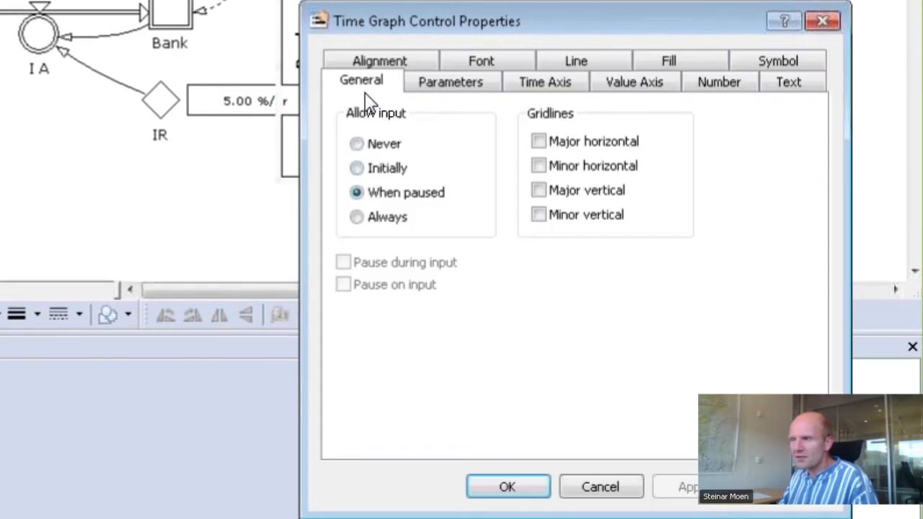
pyautogui.click(451, 82)
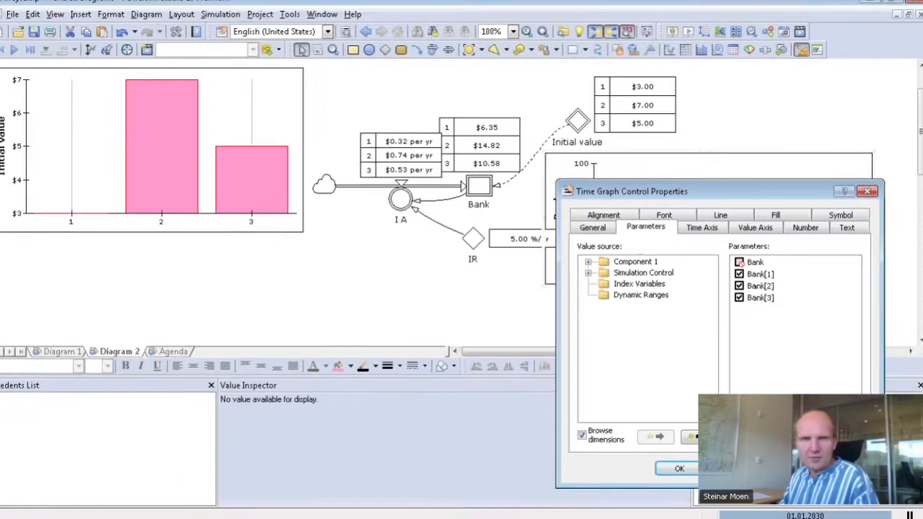
pyautogui.click(563, 481)
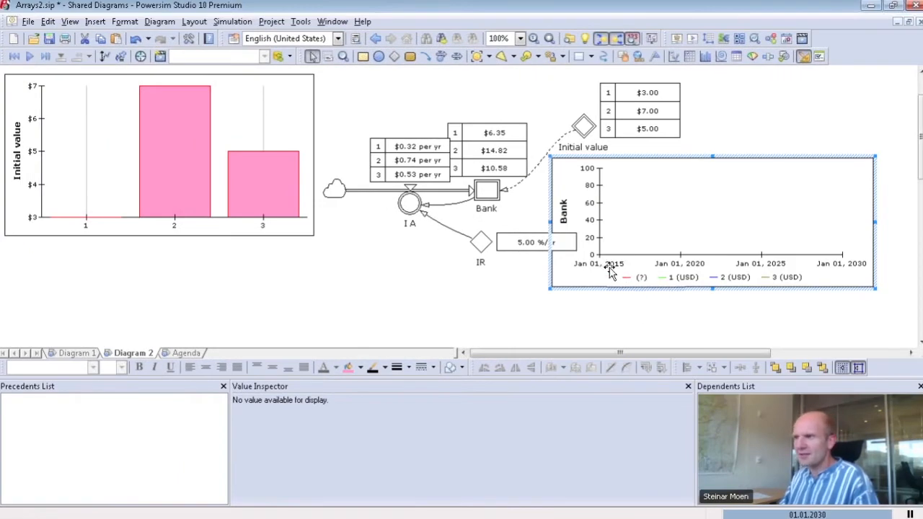
# Move the Bank time graph clear of IR's value box and run the simulation again.
pyautogui.moveTo(581, 289); pyautogui.dragTo(613, 296)
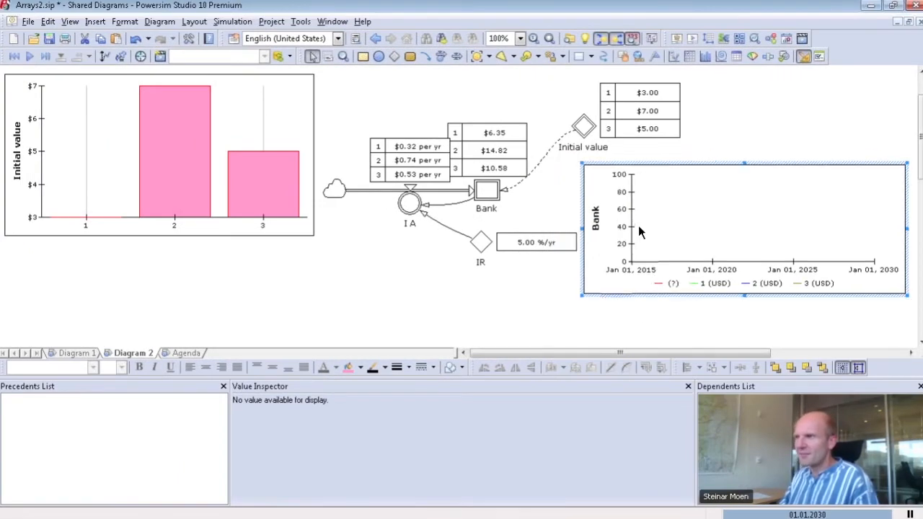
pyautogui.click(34, 55)
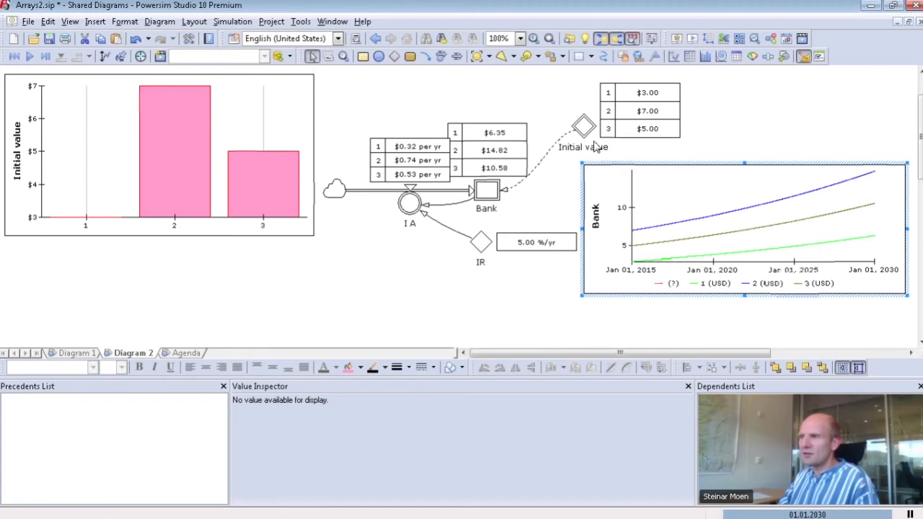
pyautogui.moveTo(487, 193)
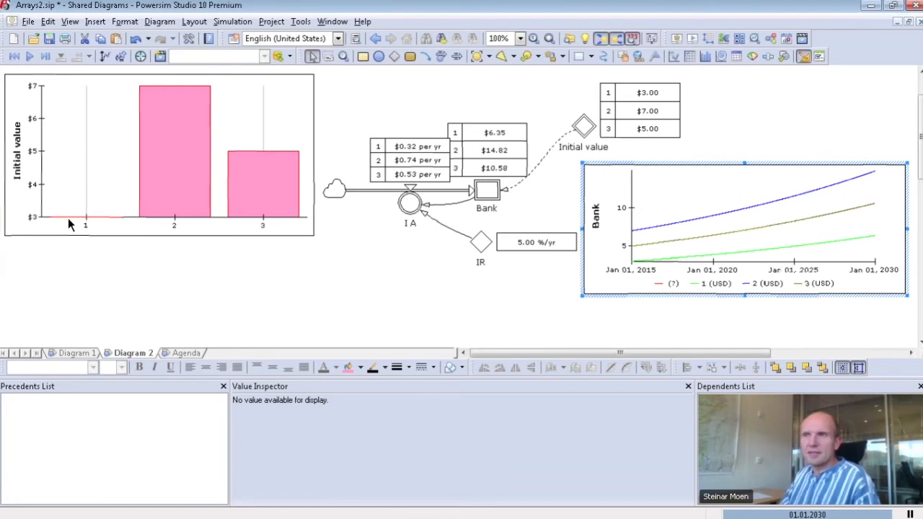
# Set the scale of the Initial value variable to a minimum of 0 and a maximum of 200.
pyautogui.doubleClick(585, 127)
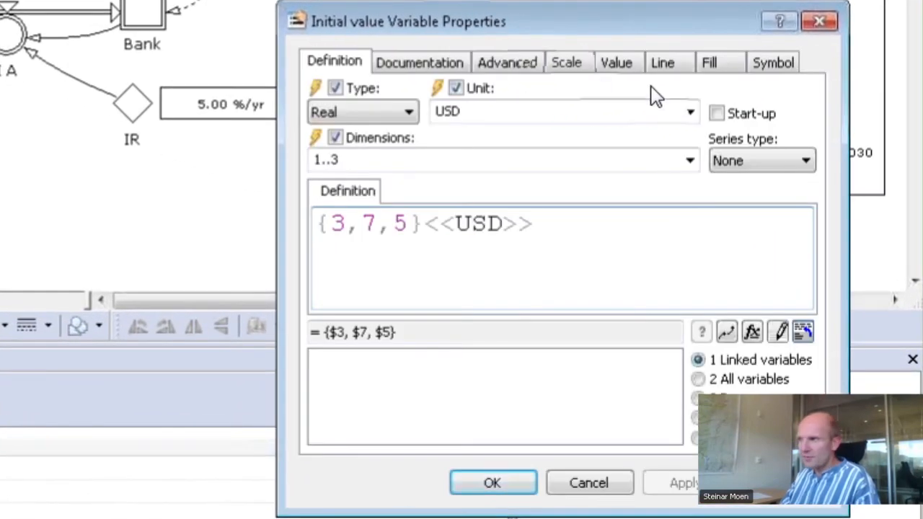
pyautogui.click(571, 71)
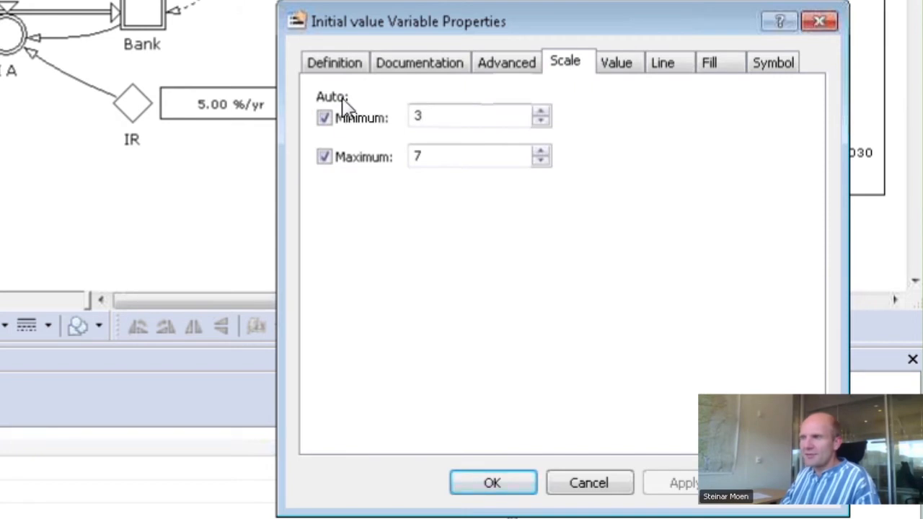
pyautogui.moveTo(439, 118); pyautogui.dragTo(323, 116)
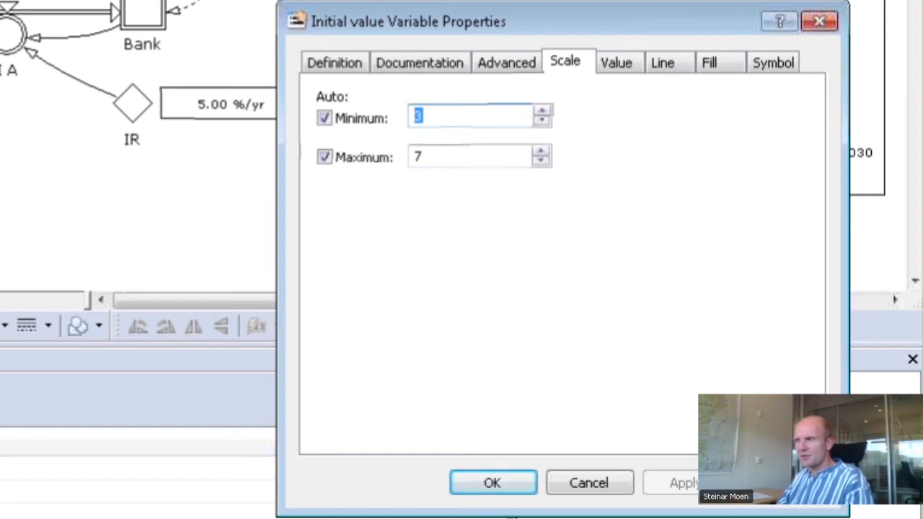
pyautogui.write('0')
pyautogui.click(428, 157)
pyautogui.doubleClick(428, 157)
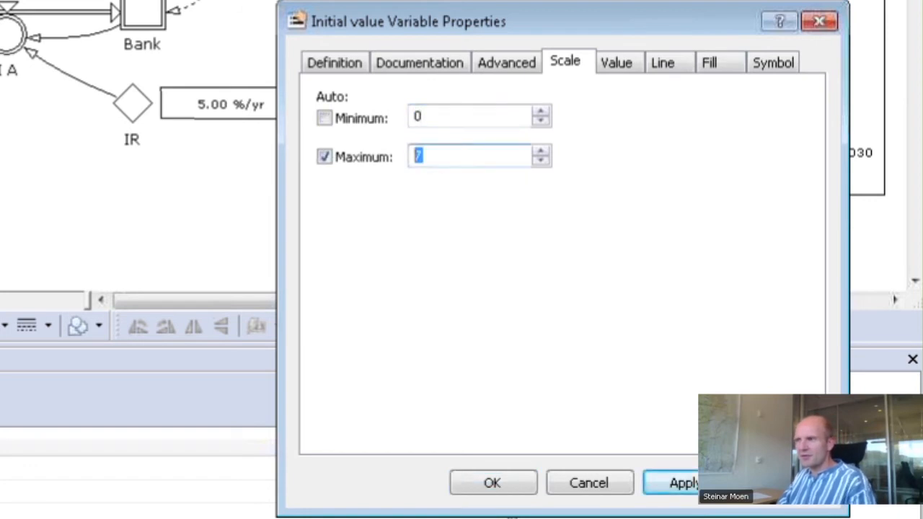
pyautogui.write('200')
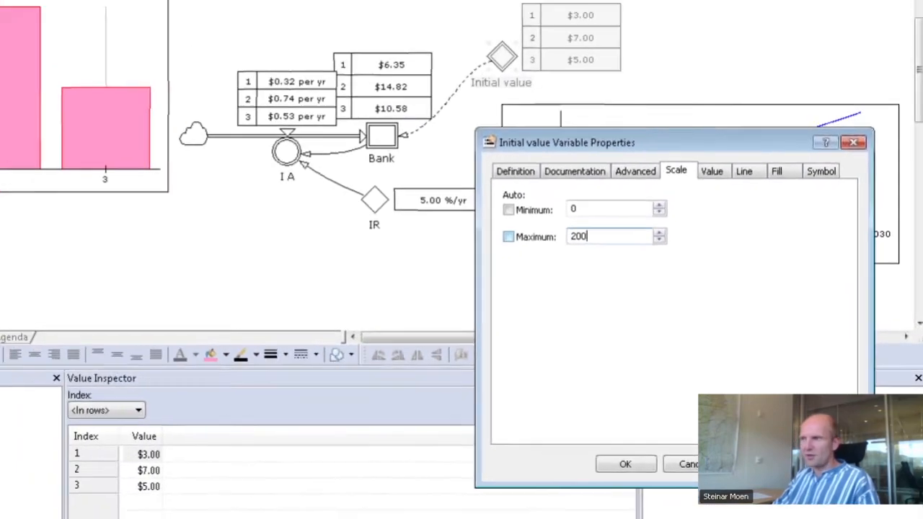
pyautogui.press('Return')
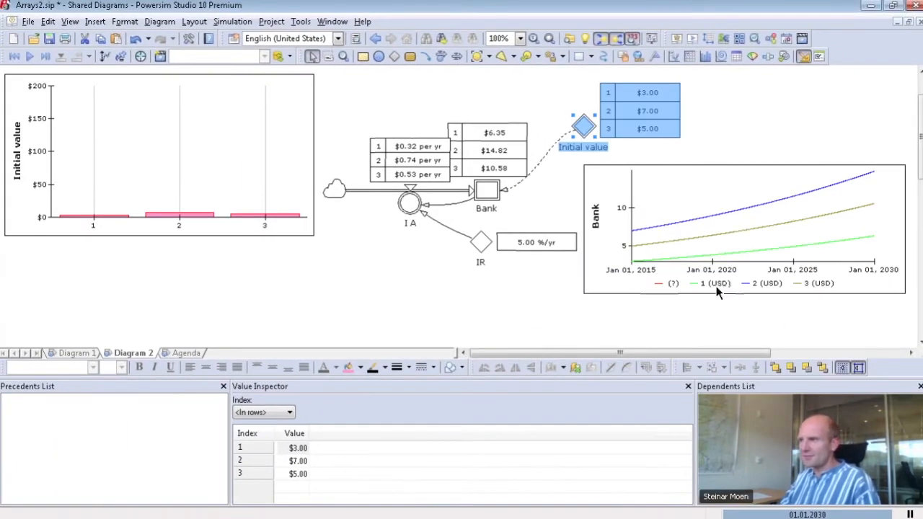
# Reset the simulation and adjust the bars in the Initial value chart to about $177, $139 and $97.
pyautogui.click(93, 216)
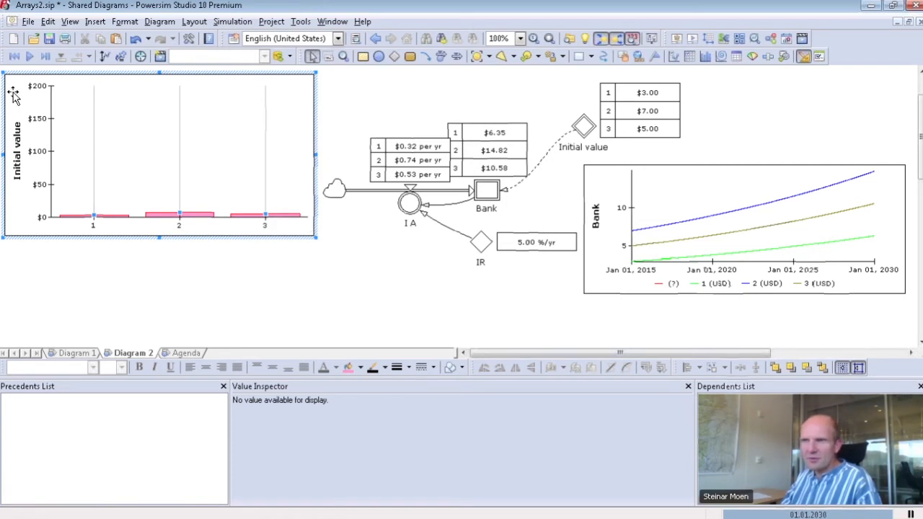
pyautogui.click(14, 57)
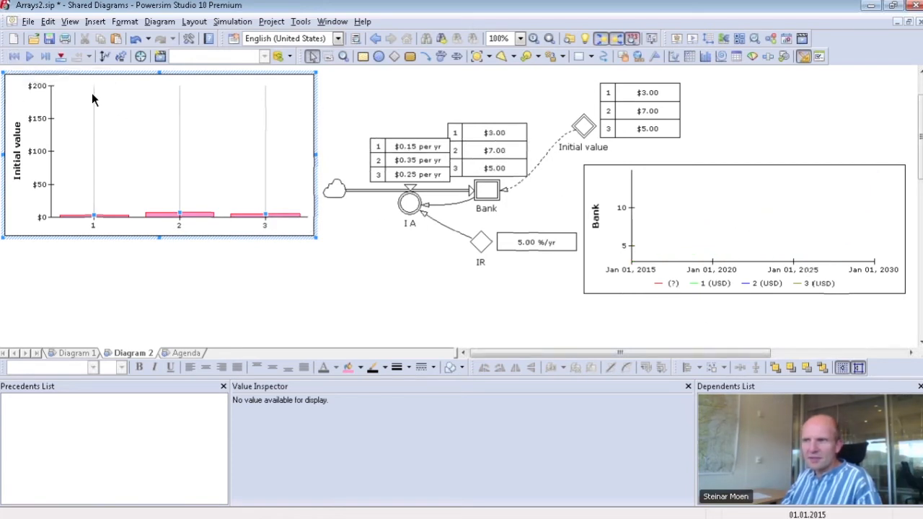
pyautogui.moveTo(179, 212)
pyautogui.mouseDown()
pyautogui.moveTo(176, 96)
pyautogui.moveTo(209, 108)
pyautogui.moveTo(193, 110)
pyautogui.moveTo(268, 170)
pyautogui.moveTo(93, 101)
pyautogui.mouseUp()
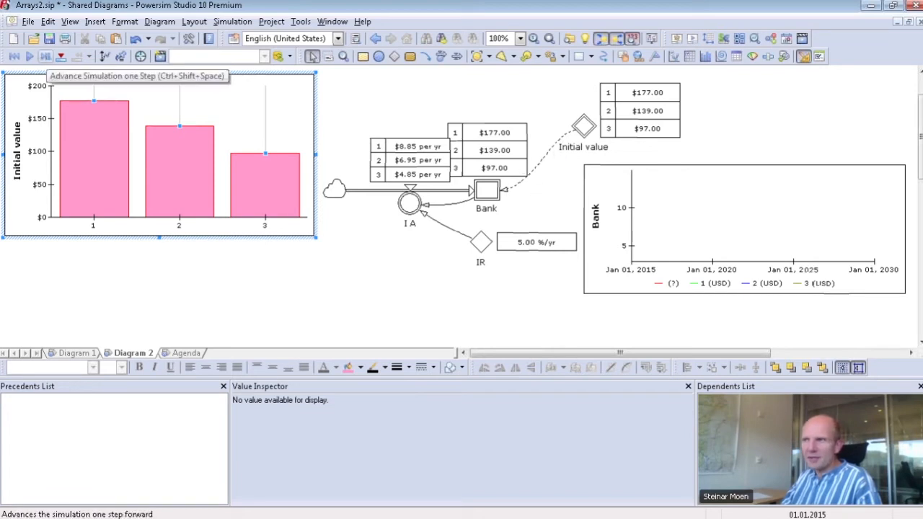
# After advancing the simulation one step, lower the first initial value to about $42 and run the rest of the simulation.
pyautogui.click(45, 56)
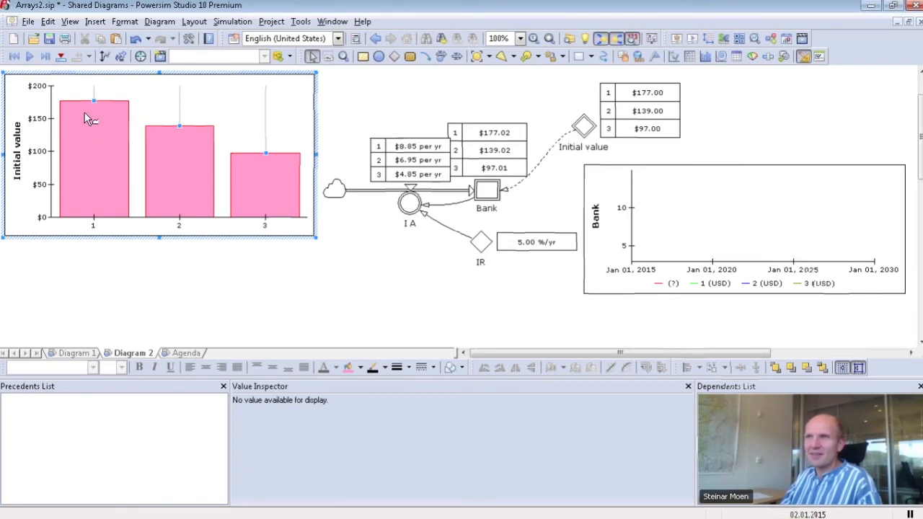
pyautogui.moveTo(93, 100); pyautogui.dragTo(94, 189)
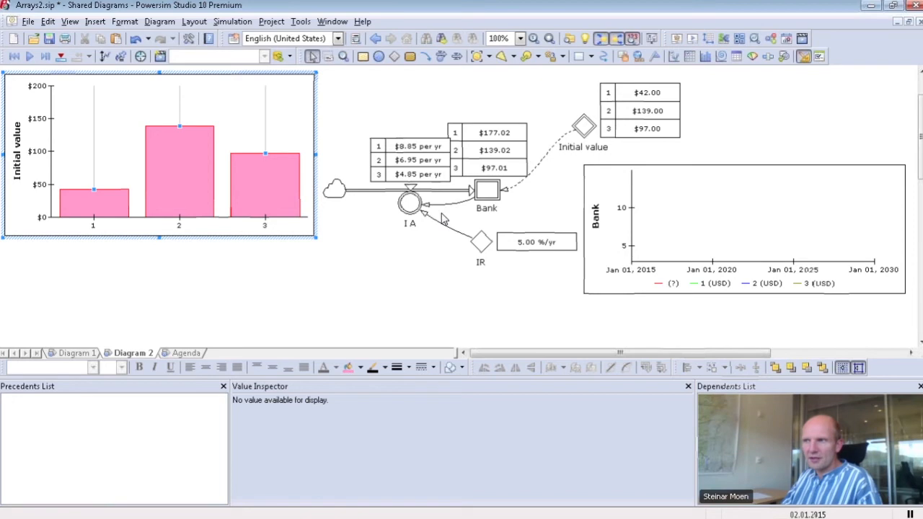
pyautogui.click(29, 57)
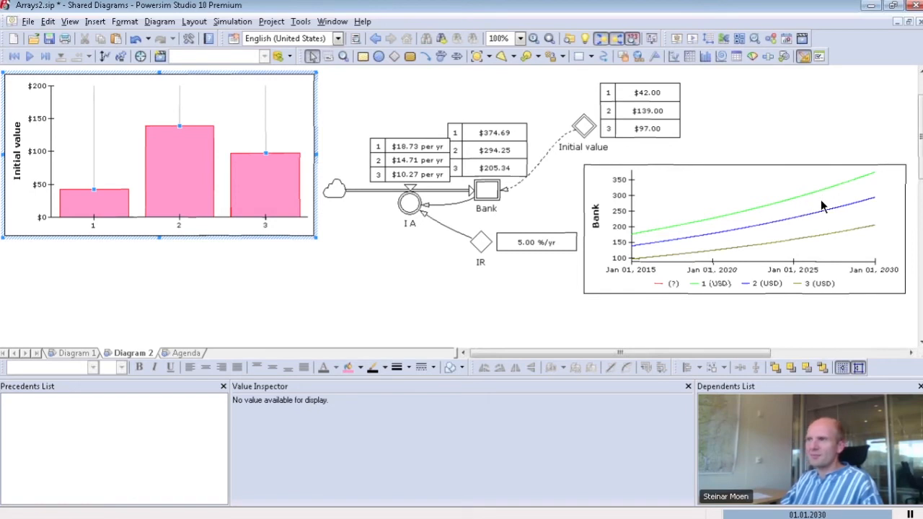
# Examine the definition and dimensions in the Bank level's properties.
pyautogui.click(548, 196)
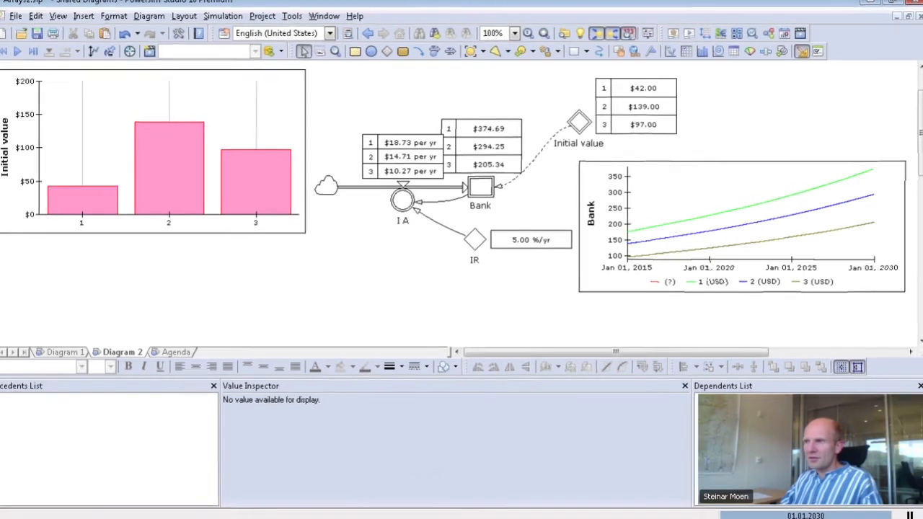
pyautogui.doubleClick(228, 59)
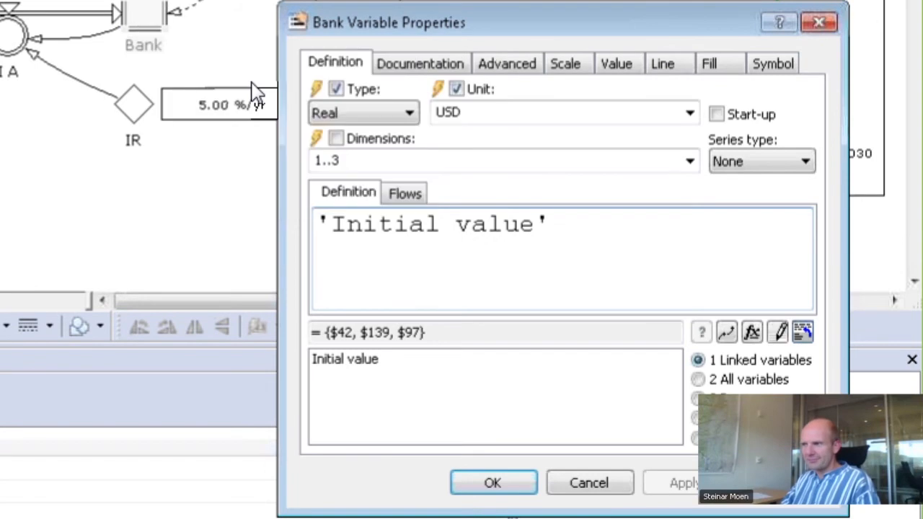
pyautogui.moveTo(562, 248); pyautogui.dragTo(224, 233)
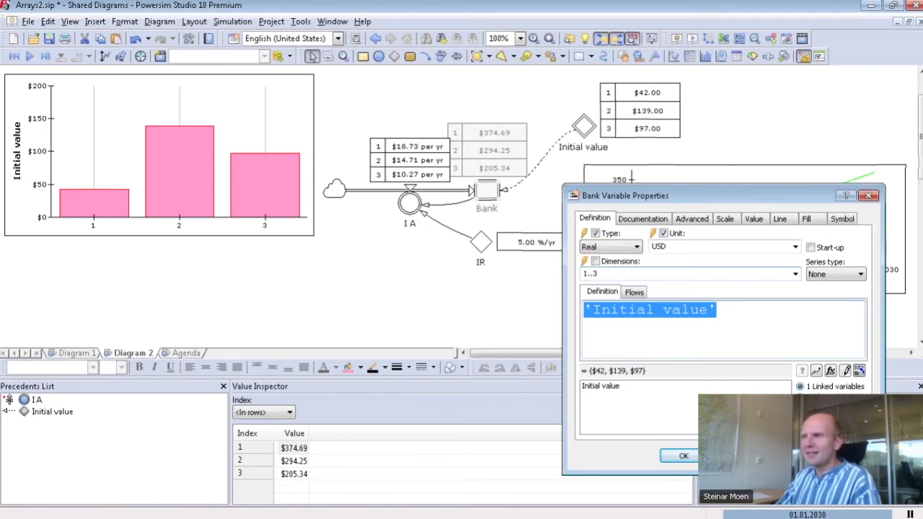
pyautogui.click(428, 287)
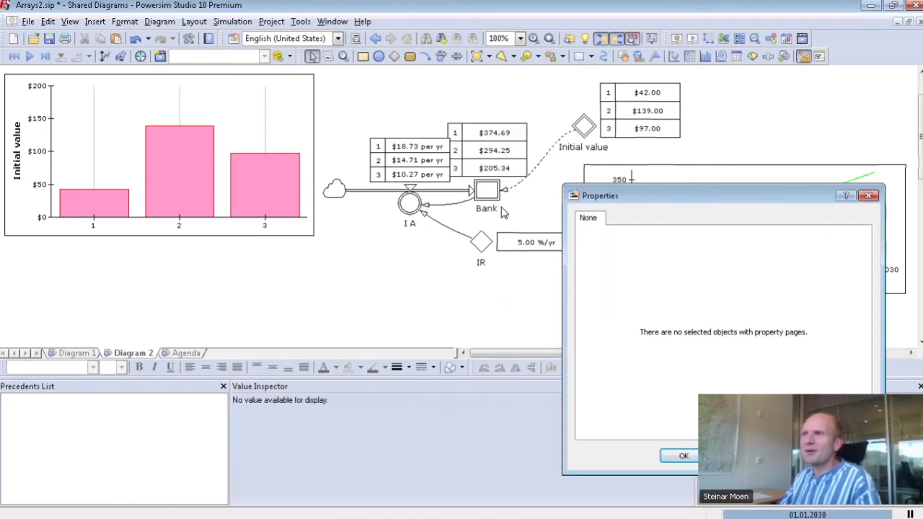
# Add a fourth element with value 1 to the Initial value definition, making it {3,7,5,1}<<USD>>.
pyautogui.click(584, 127)
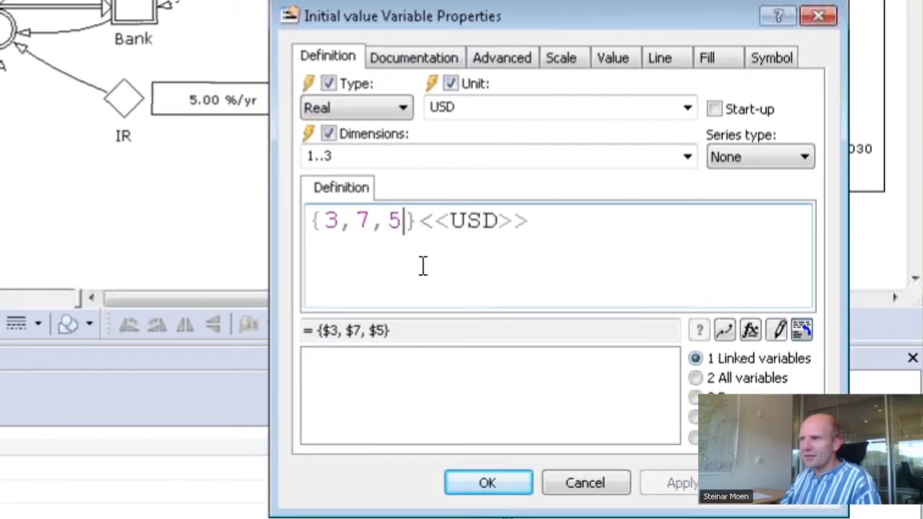
pyautogui.write(',1')
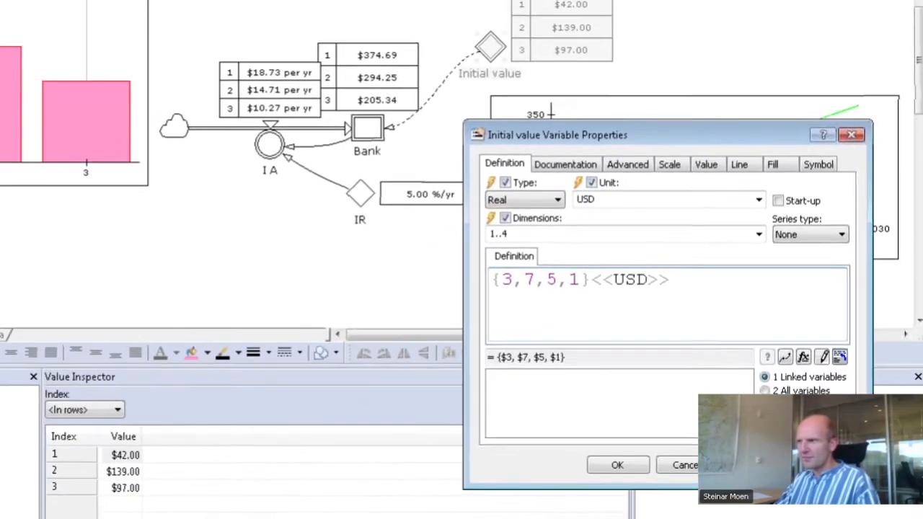
pyautogui.press('Return')
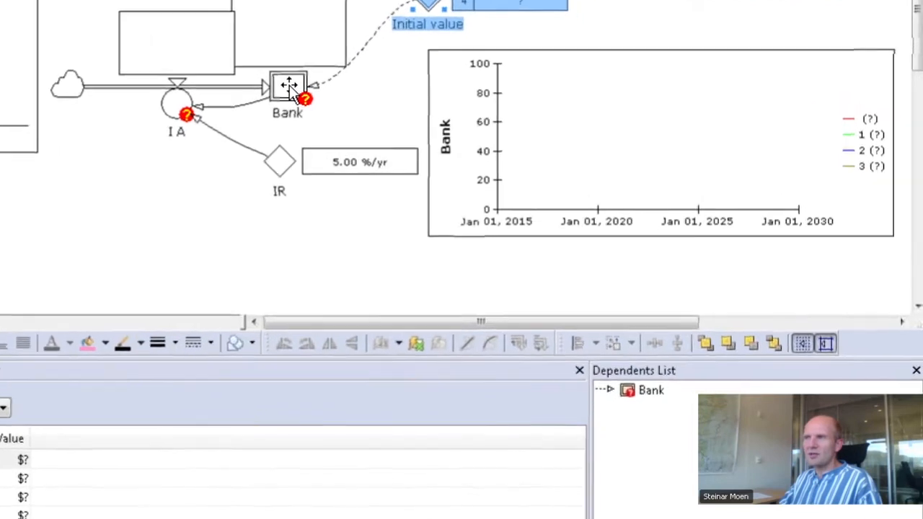
# Try to apply Bank's 'Initial value' definition with the explicit dimensions 1..3, declining to continue with mismatched dimensions.
pyautogui.doubleClick(441, 166)
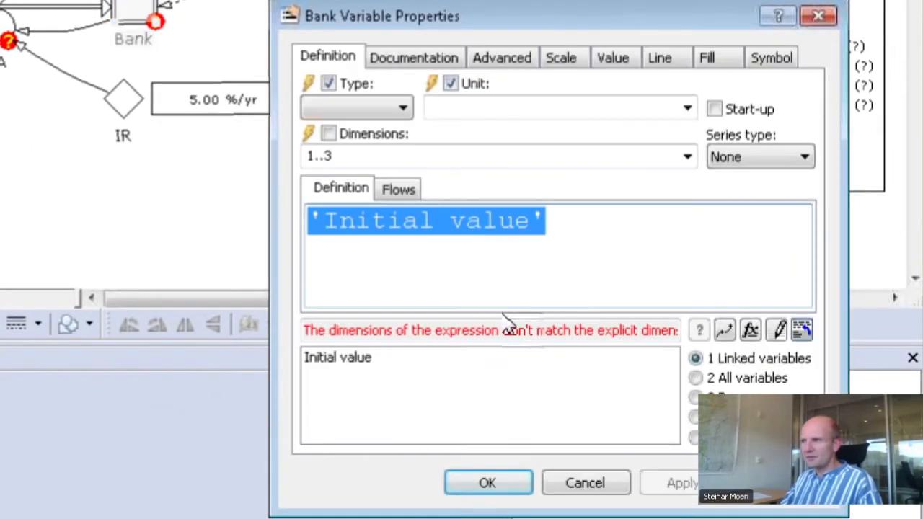
pyautogui.click(560, 252)
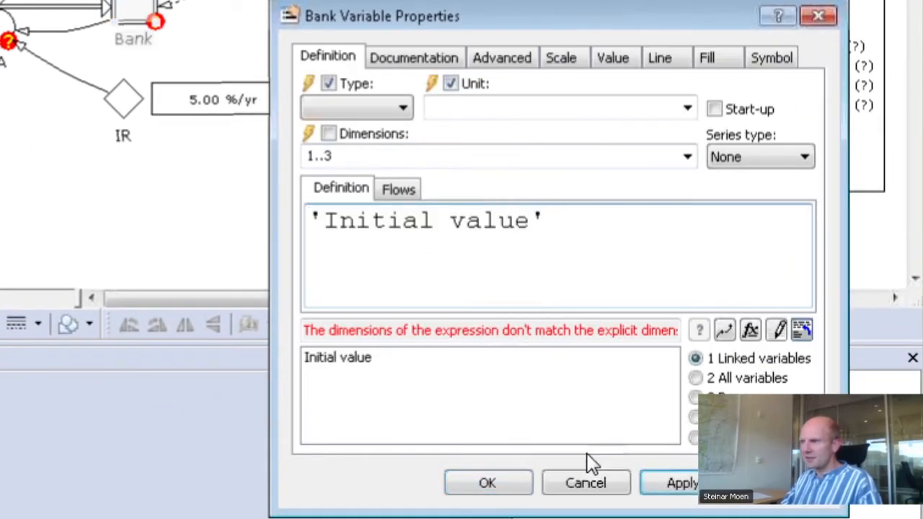
pyautogui.click(671, 481)
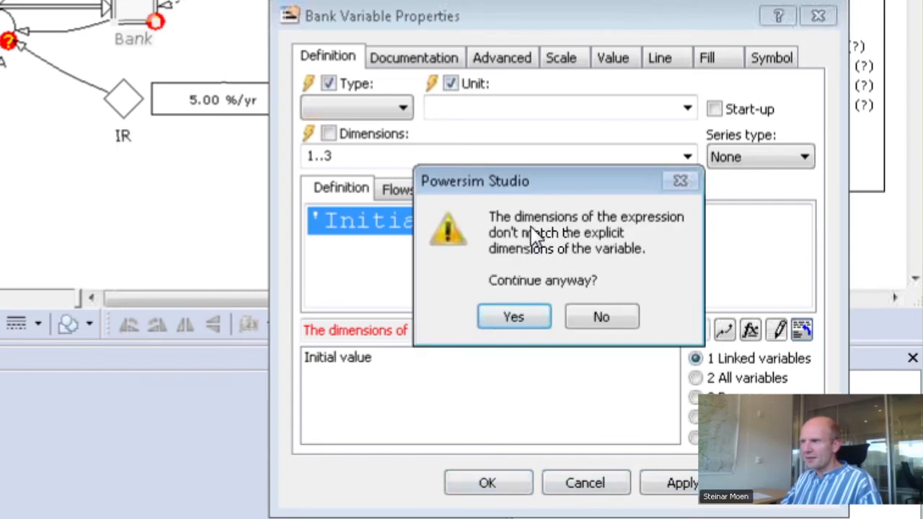
pyautogui.moveTo(482, 189); pyautogui.dragTo(411, 313)
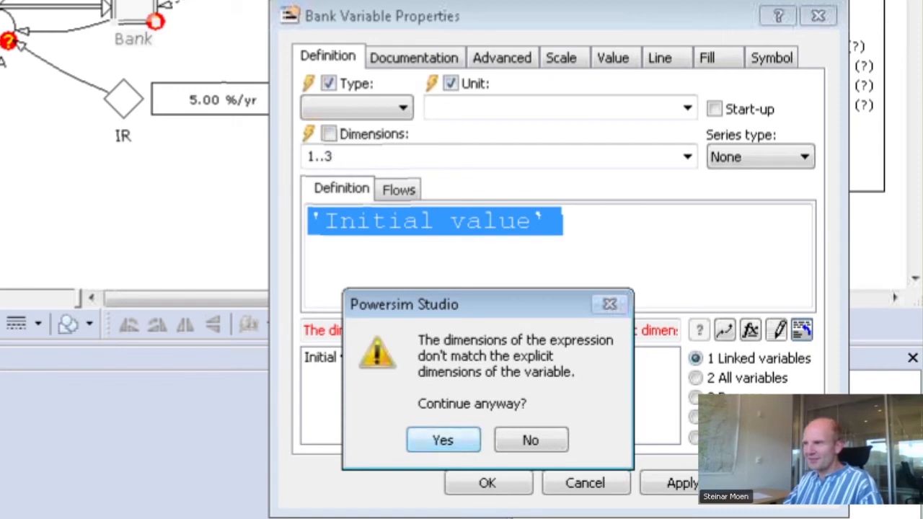
pyautogui.click(557, 441)
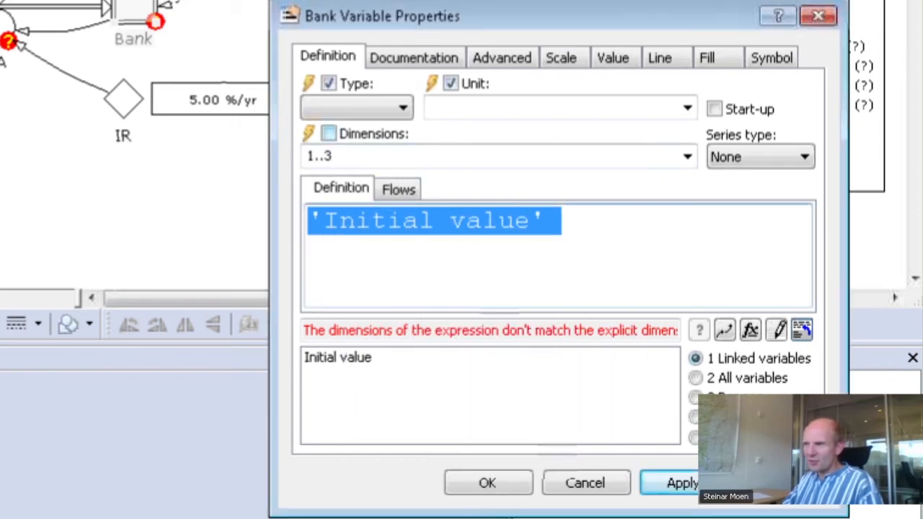
# Turn on automatic dimensions for the Bank level, accept its properties, and rerun the simulation from the start.
pyautogui.click(328, 133)
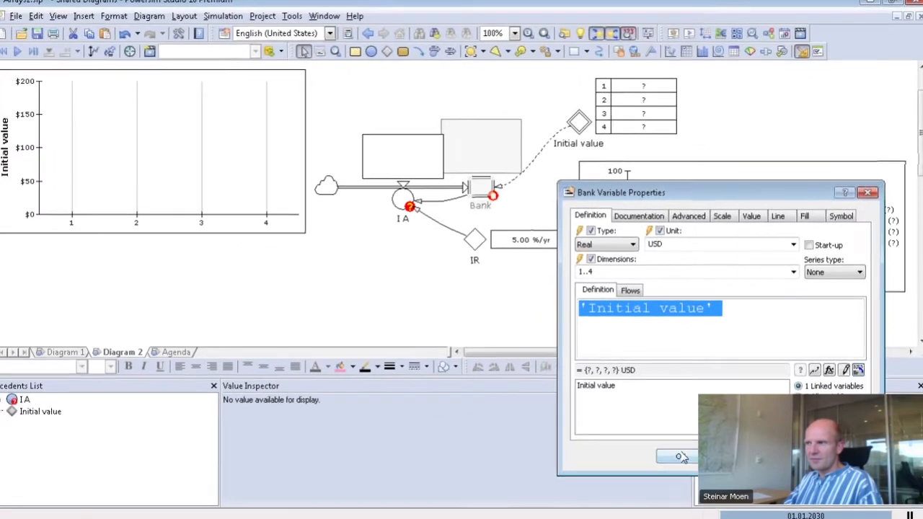
pyautogui.click(623, 464)
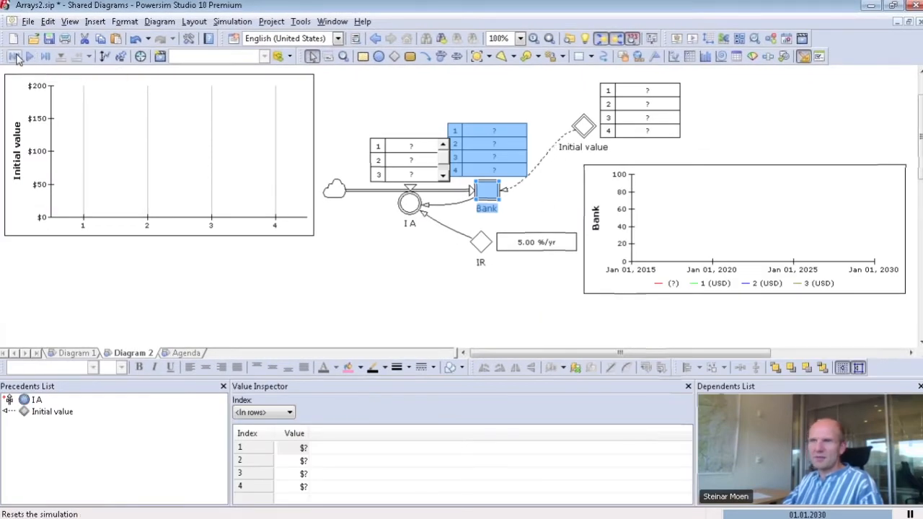
pyautogui.click(17, 57)
pyautogui.click(29, 56)
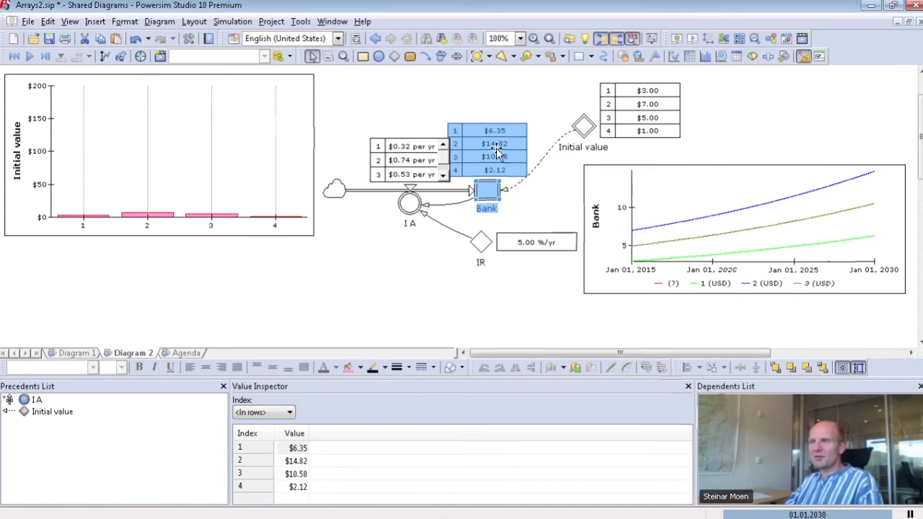
# Make the I A value table taller so it fits all four elements, and select the Bank level.
pyautogui.click(415, 144)
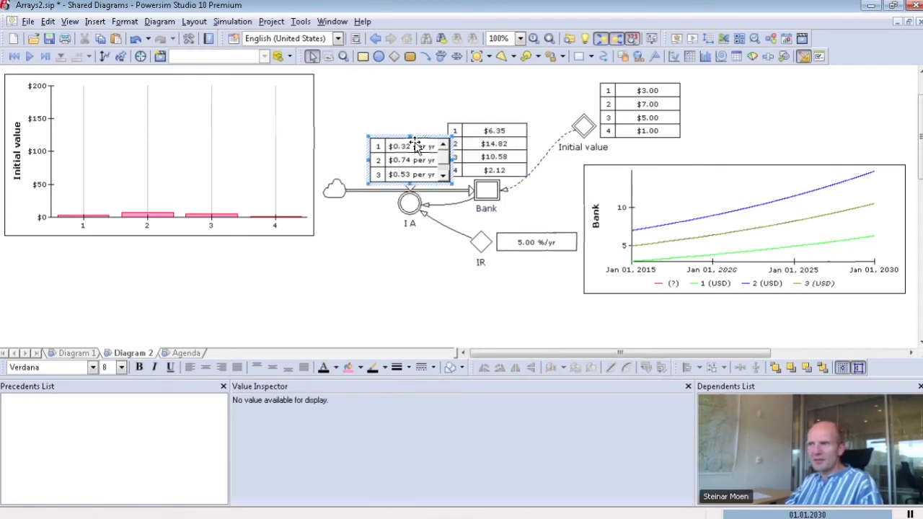
pyautogui.moveTo(410, 137); pyautogui.dragTo(410, 124)
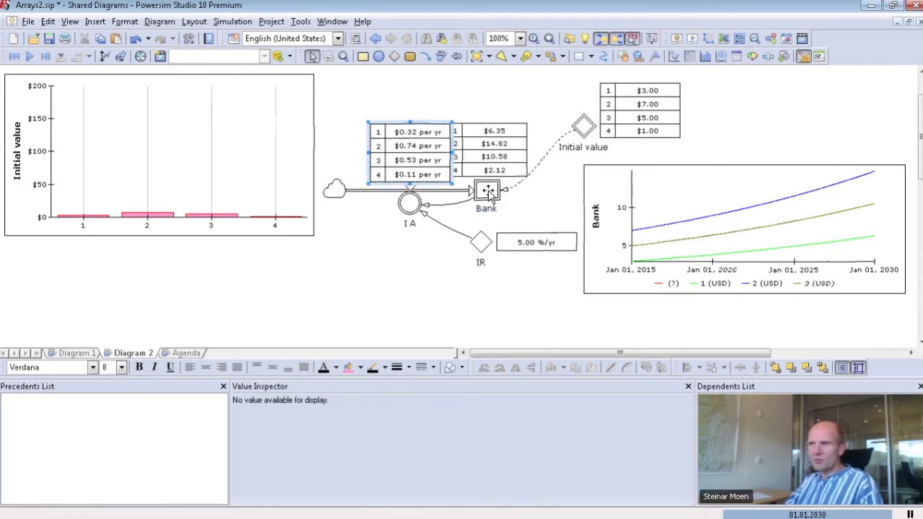
pyautogui.click(487, 190)
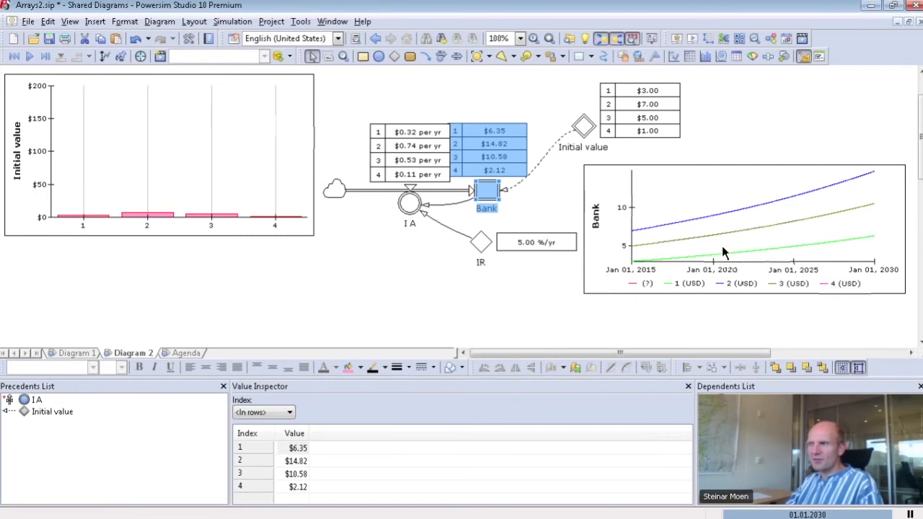
pyautogui.click(29, 56)
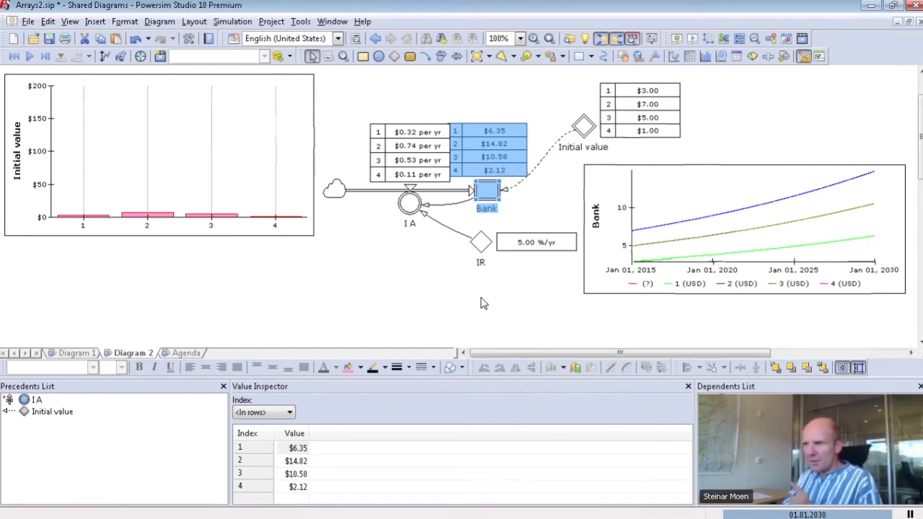
# Switch to the Word agenda to review the explicit or automatic dimension topic, and return to the Powersim model.
pyautogui.hotkey('alt', 'Tab')
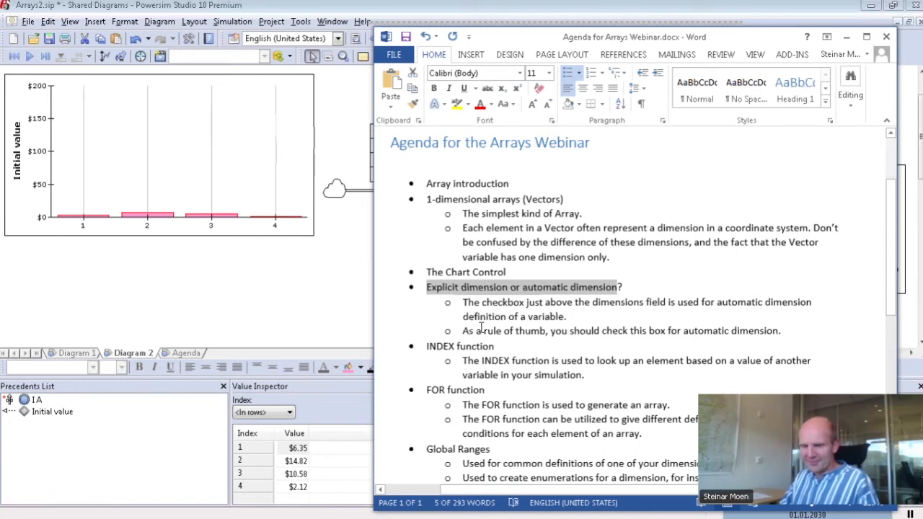
pyautogui.click(9, 400)
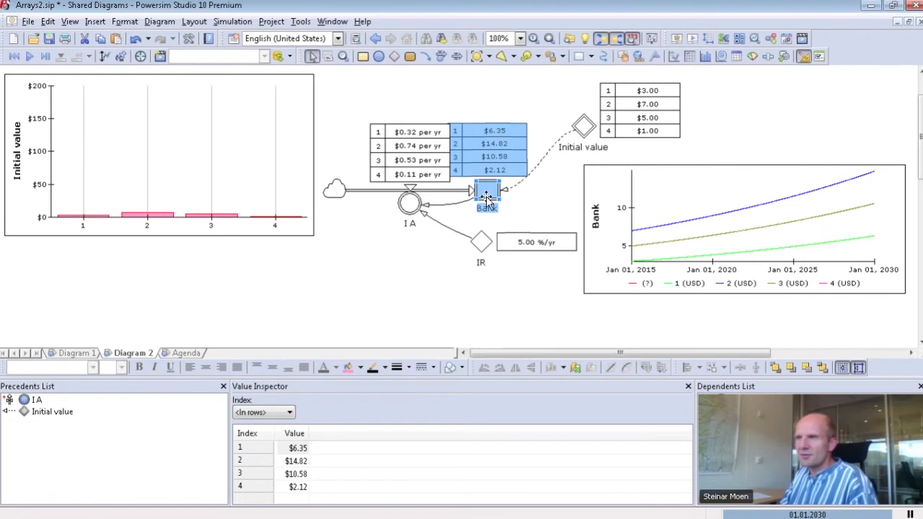
pyautogui.moveTo(486, 199)
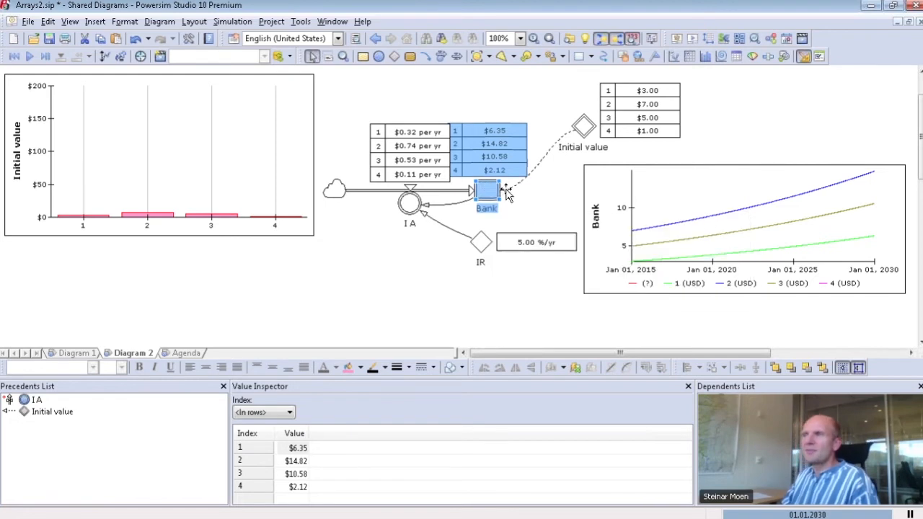
# Add an auxiliary variable to the diagram, move the Bank time chart aside, and position the auxiliary below the Initial value constant.
pyautogui.click(379, 56)
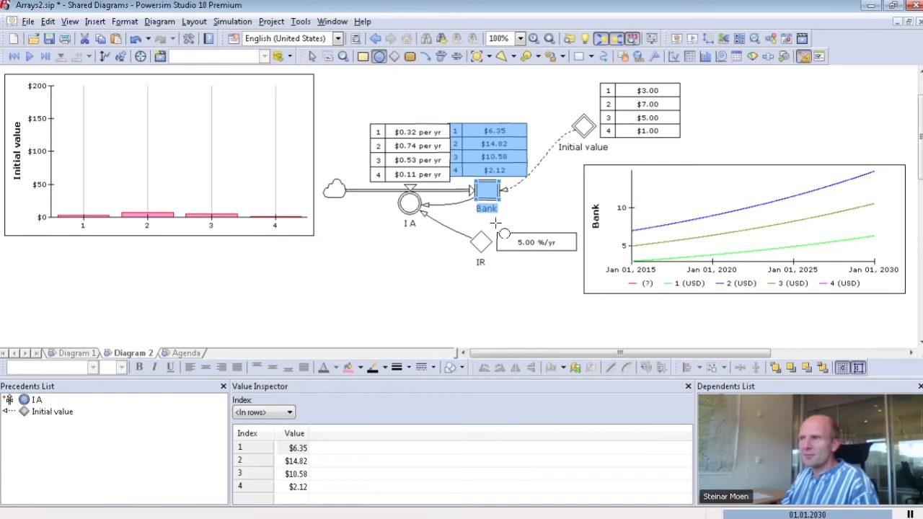
pyautogui.click(546, 298)
pyautogui.click(601, 171)
pyautogui.moveTo(602, 171); pyautogui.dragTo(717, 91)
pyautogui.moveTo(548, 297); pyautogui.dragTo(625, 260)
# Link the Bank level to Auxiliary_1.
pyautogui.click(426, 56)
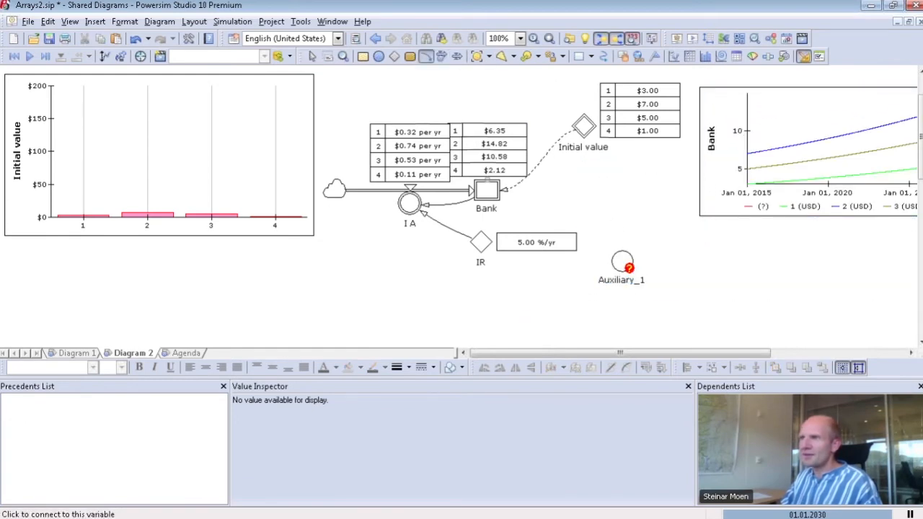
pyautogui.click(505, 189)
pyautogui.click(625, 263)
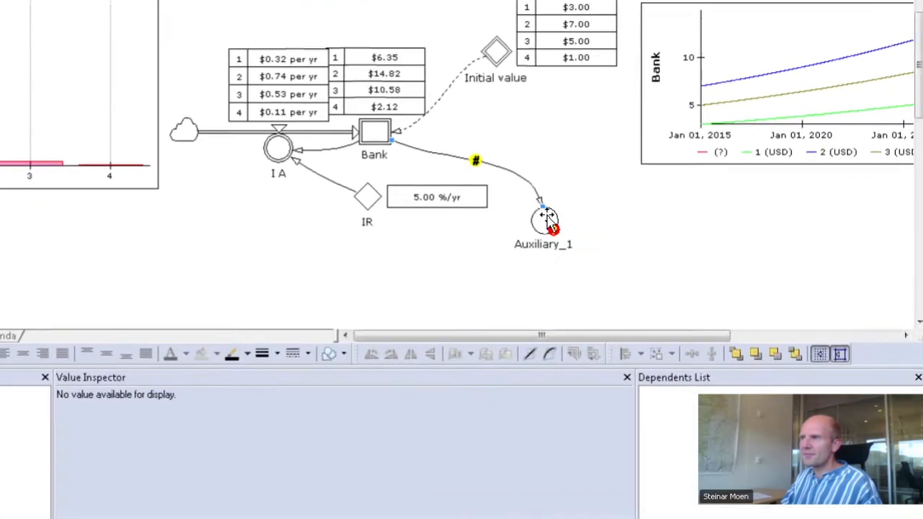
# Define Auxiliary_1 as Bank and display its values on the diagram.
pyautogui.doubleClick(489, 191)
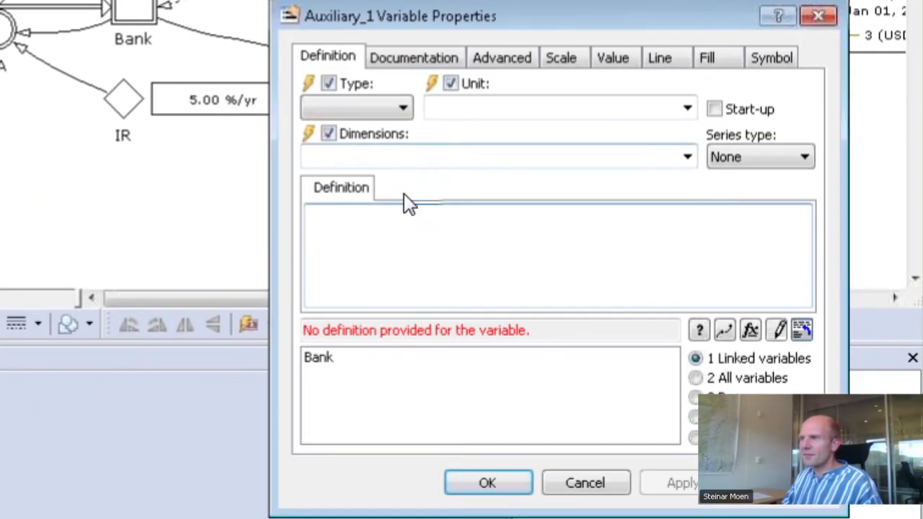
pyautogui.doubleClick(321, 361)
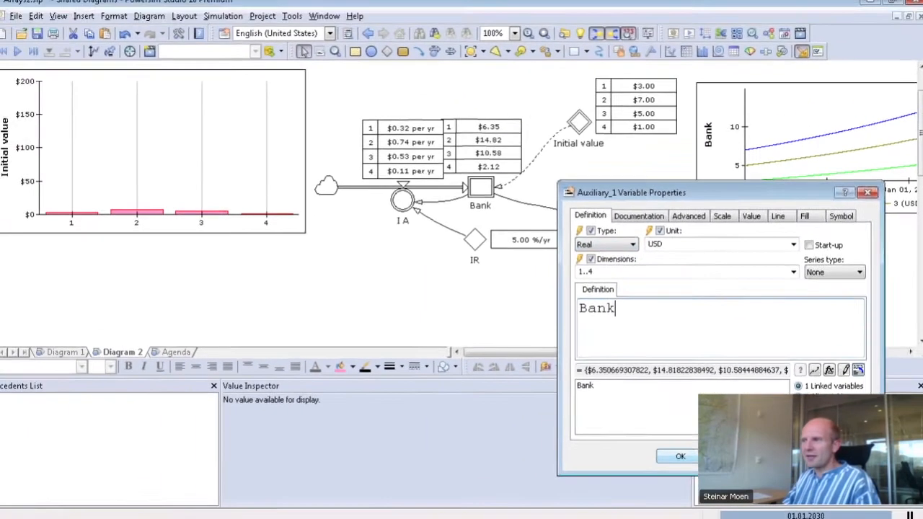
pyautogui.press('Return')
pyautogui.rightClick(621, 262)
pyautogui.click(670, 229)
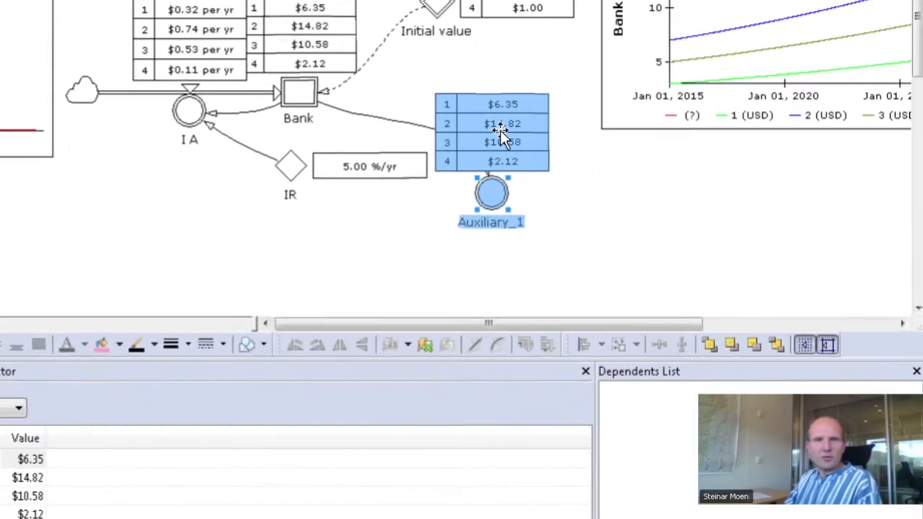
# Change the Auxiliary_1 definition to Bank[3] and check the variable's value on the diagram.
pyautogui.doubleClick(491, 193)
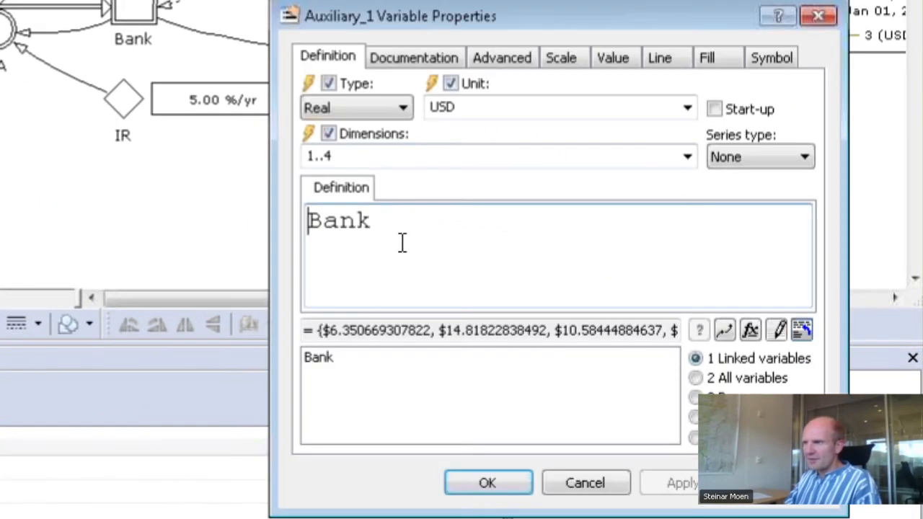
pyautogui.click(404, 225)
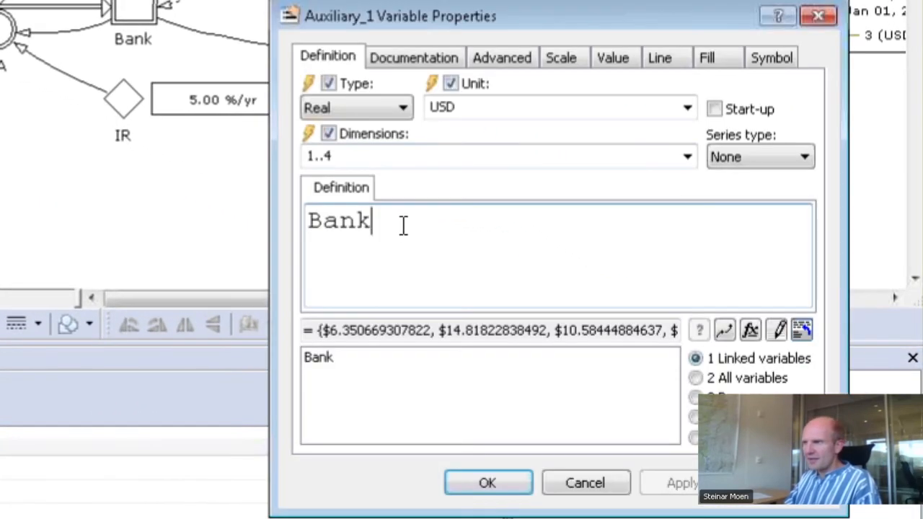
pyautogui.write('[')
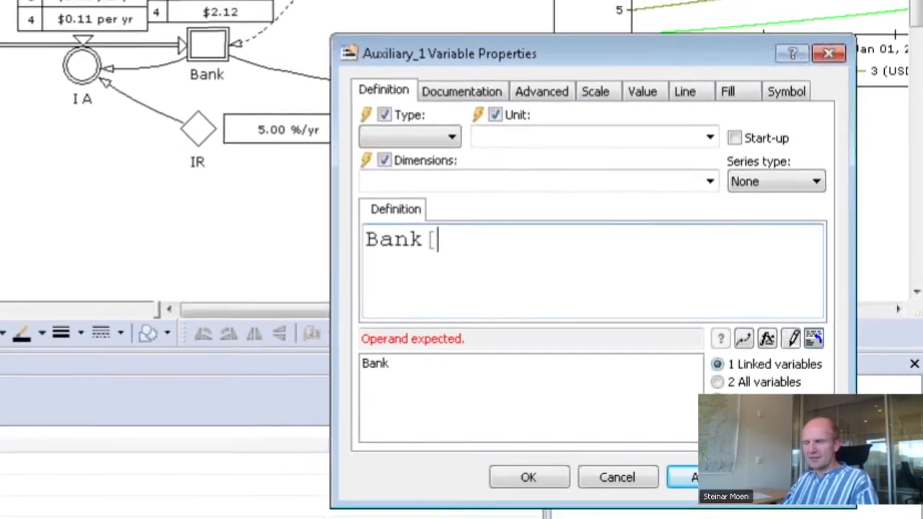
pyautogui.write('3]')
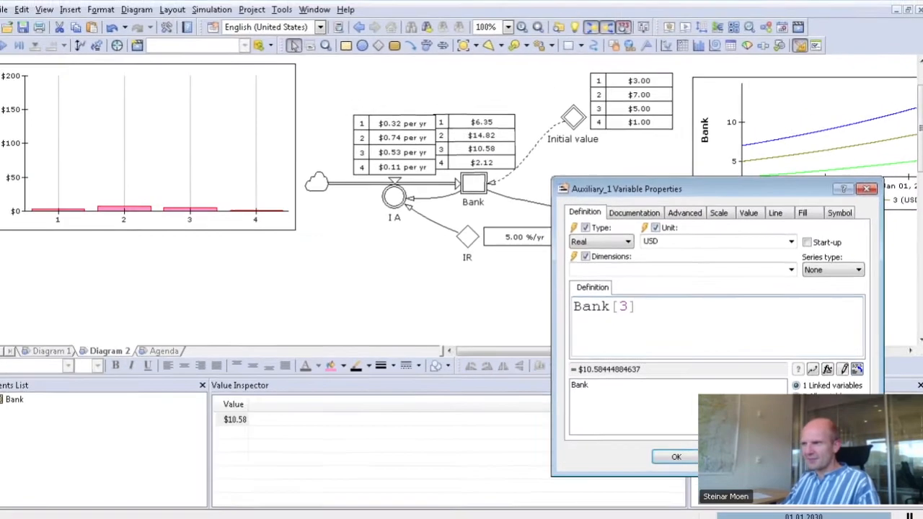
pyautogui.press('Return')
pyautogui.click(694, 272)
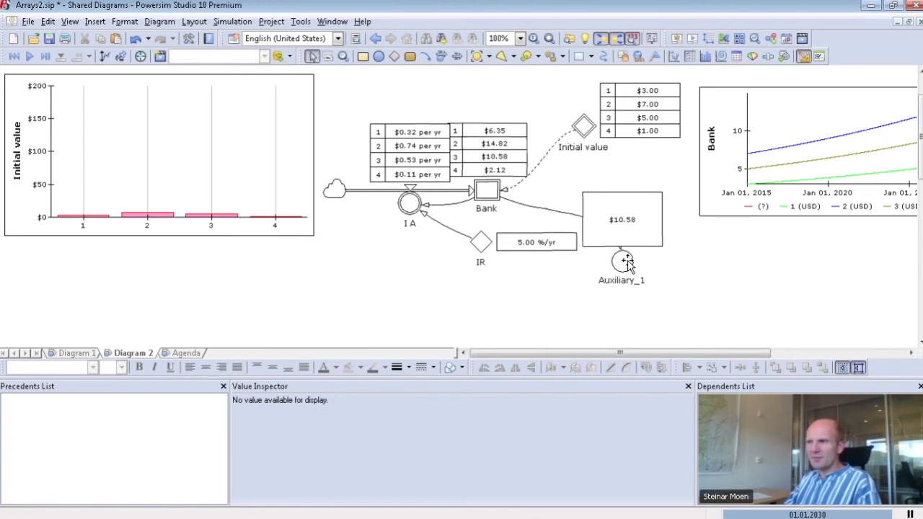
pyautogui.moveTo(624, 264)
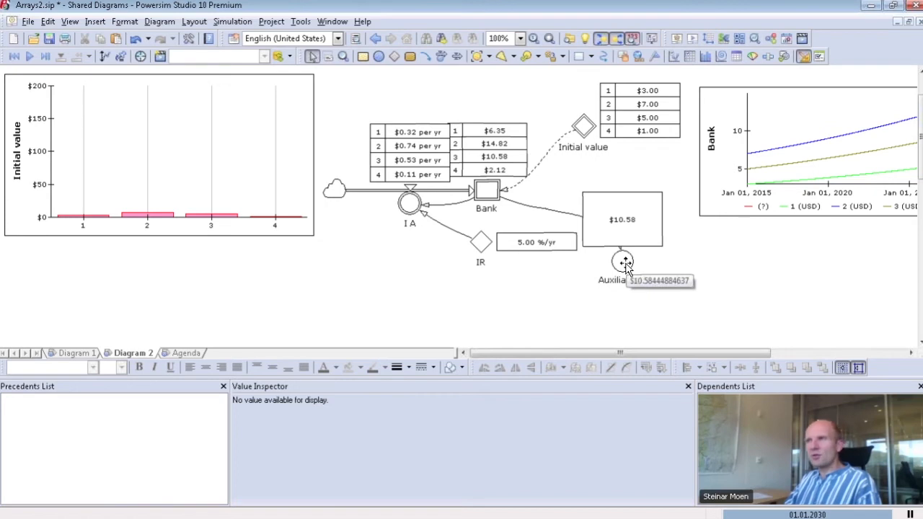
# Add a constant below IR and name it My index.
pyautogui.click(395, 56)
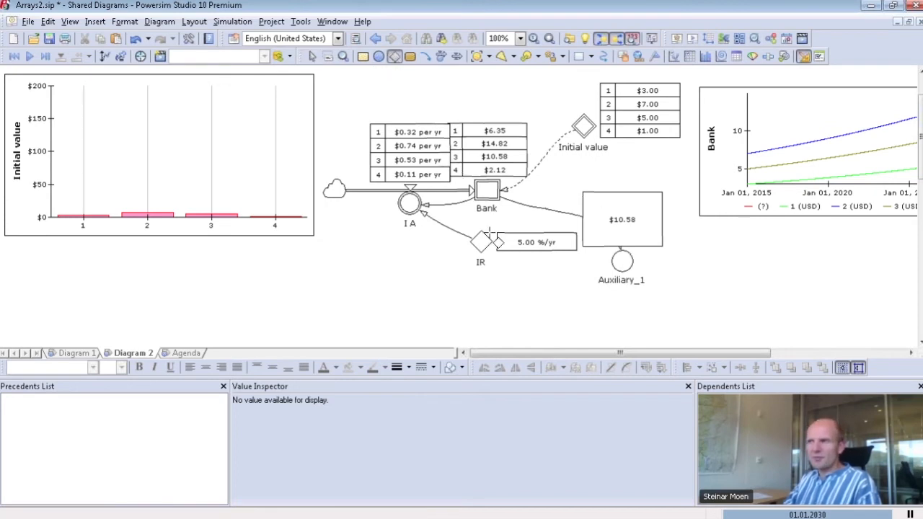
pyautogui.click(502, 305)
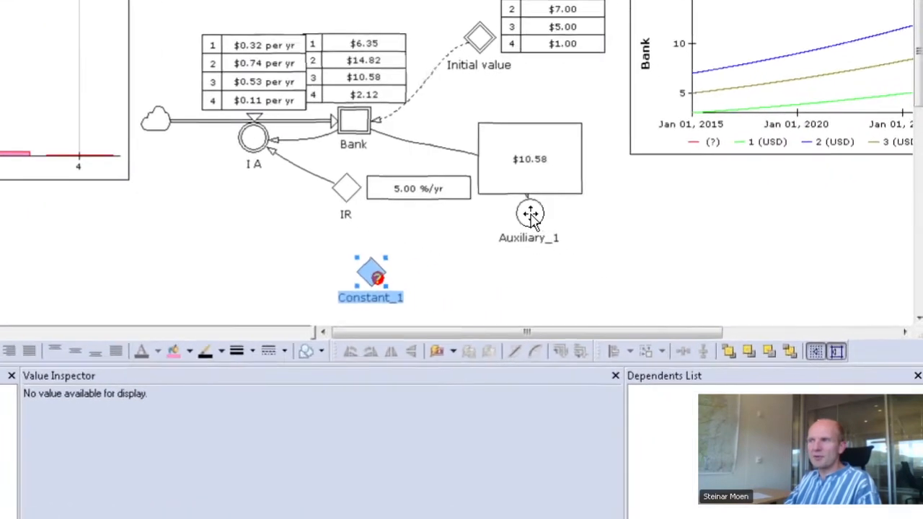
pyautogui.click(569, 239)
pyautogui.doubleClick(385, 137)
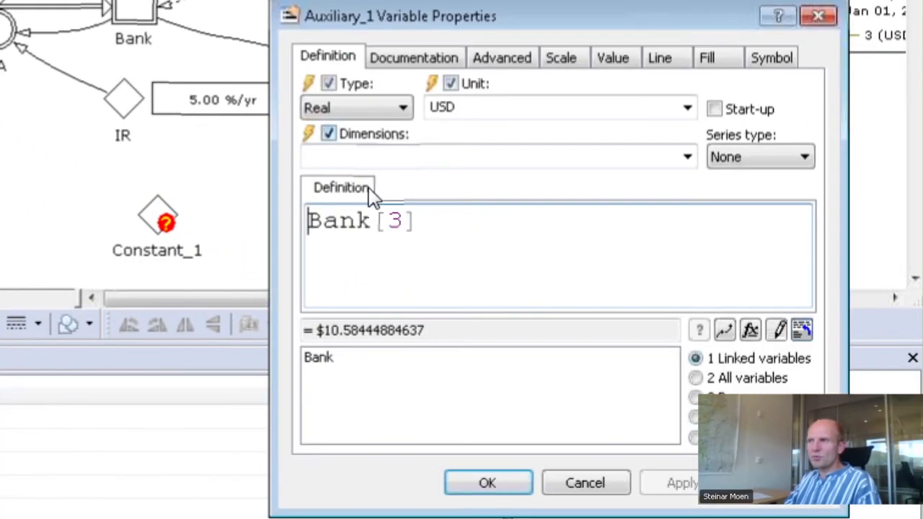
pyautogui.click(163, 223)
pyautogui.write('My index')
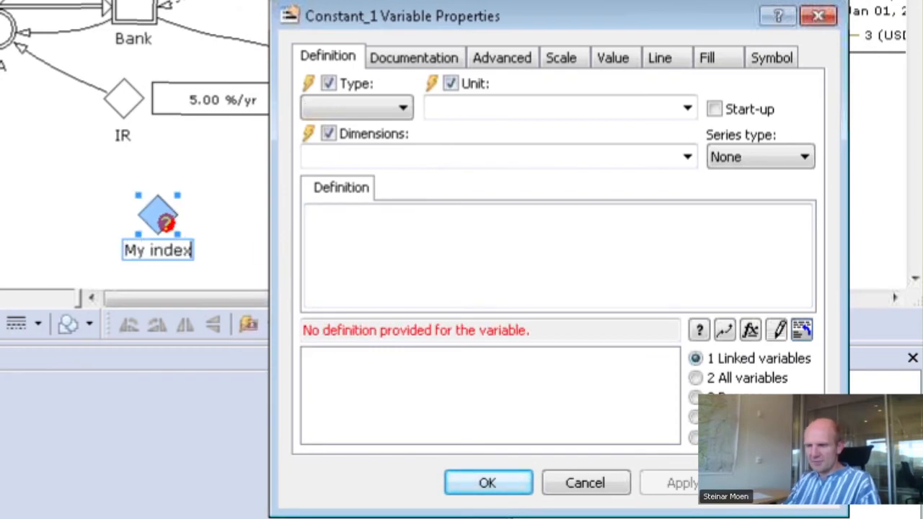
pyautogui.press('Return')
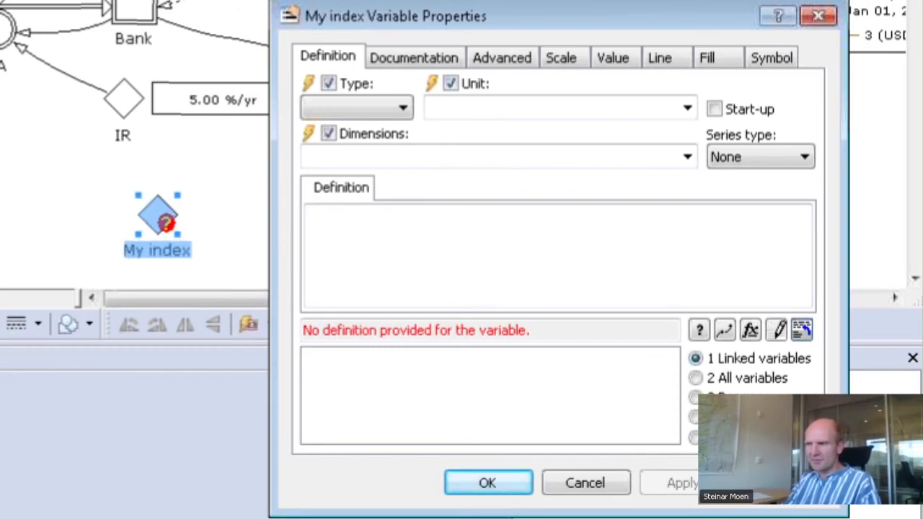
# Define the My index constant as 3.
pyautogui.click(363, 300)
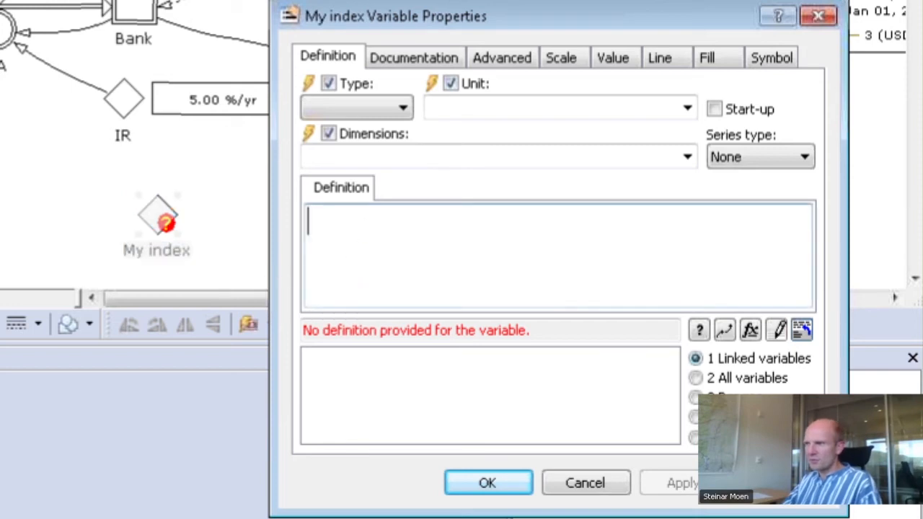
pyautogui.write('3')
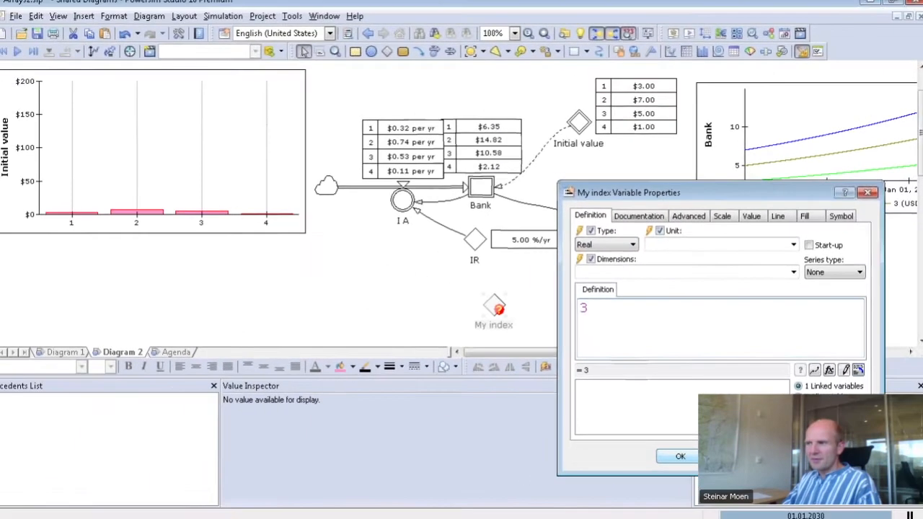
pyautogui.click(577, 471)
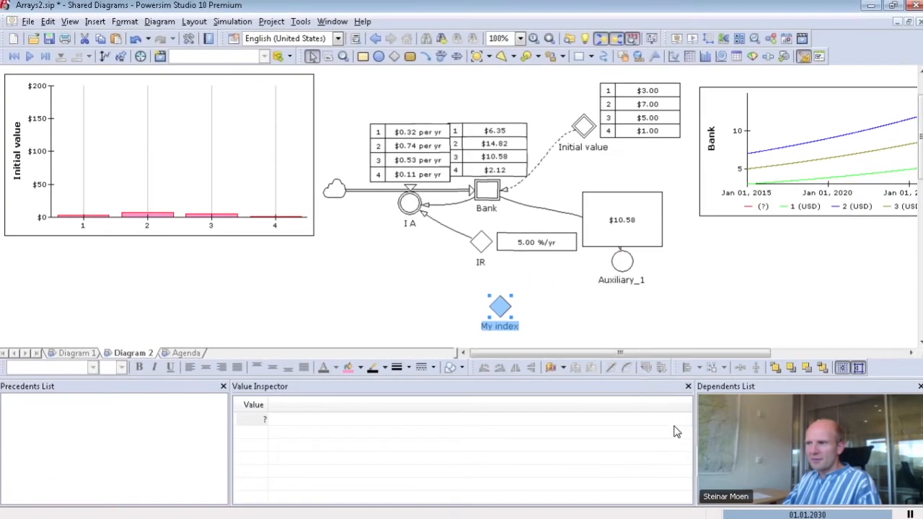
# Link My index to Auxiliary_1 and replace the fixed subscript in the Auxiliary_1 definition, making it Bank['My index'].
pyautogui.click(426, 57)
pyautogui.moveTo(481, 296); pyautogui.dragTo(604, 252)
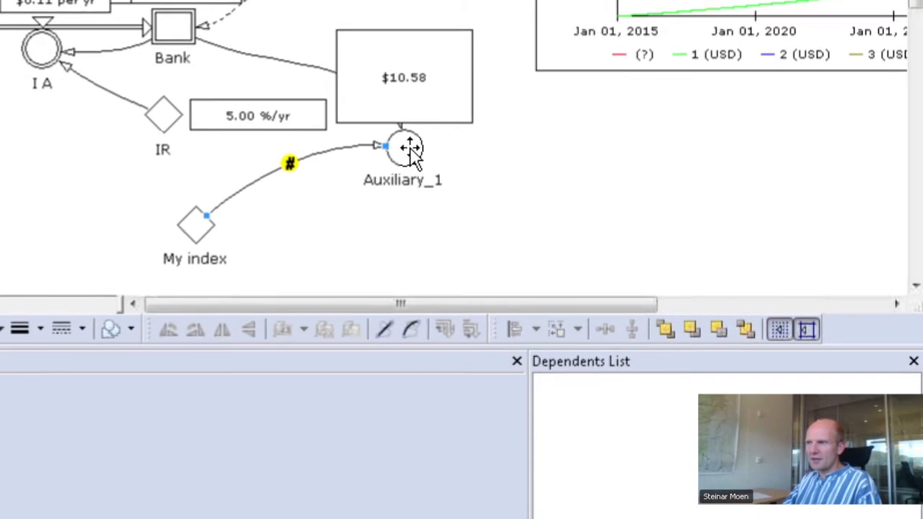
pyautogui.doubleClick(408, 149)
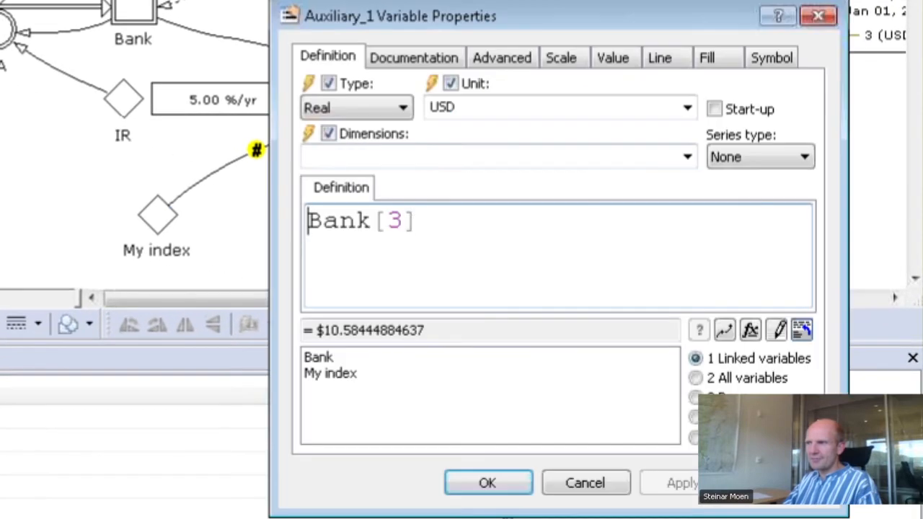
pyautogui.click(397, 223)
pyautogui.doubleClick(399, 222)
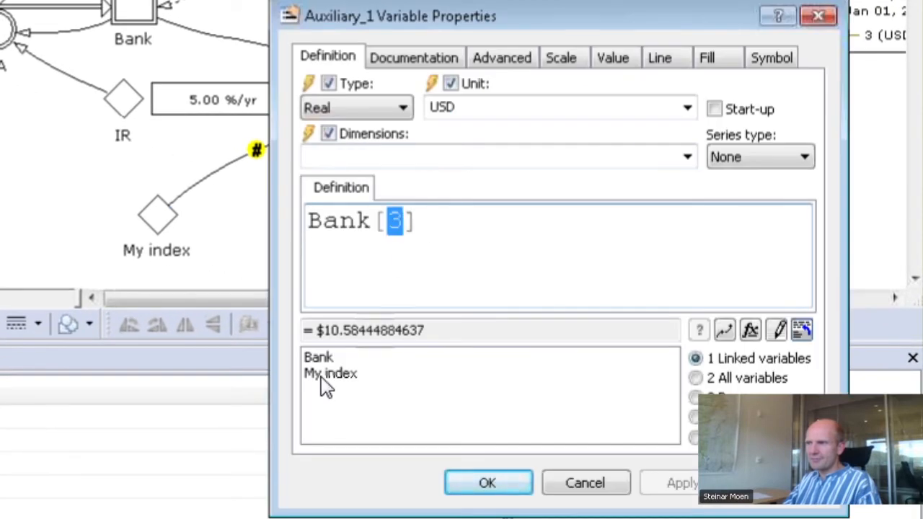
pyautogui.doubleClick(338, 376)
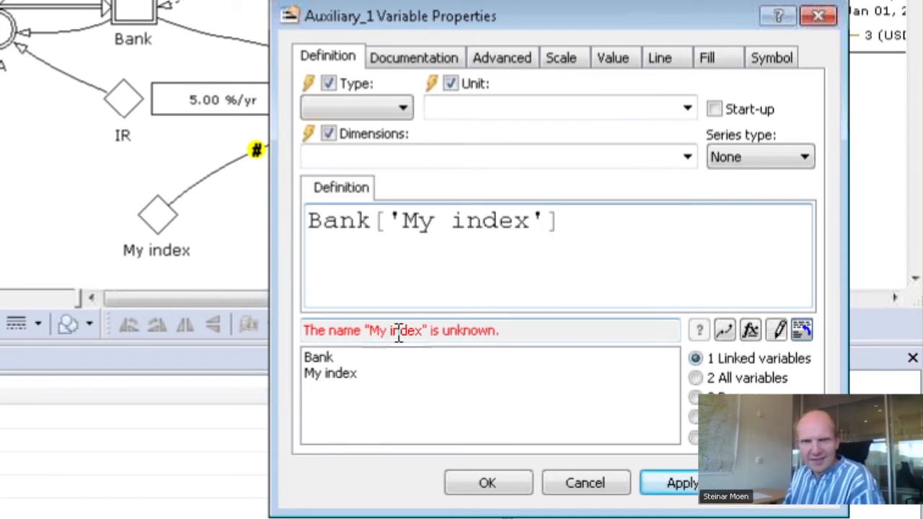
# Wrap 'My index' in the INDEX function inside the Auxiliary_1 definition and try to apply Bank[INDEX('My index')].
pyautogui.click(387, 221)
pyautogui.click(546, 221)
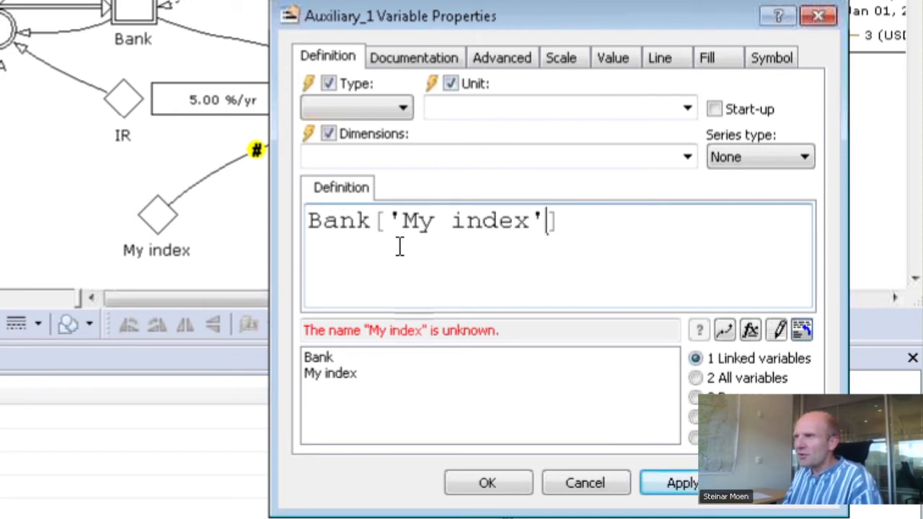
pyautogui.click(388, 221)
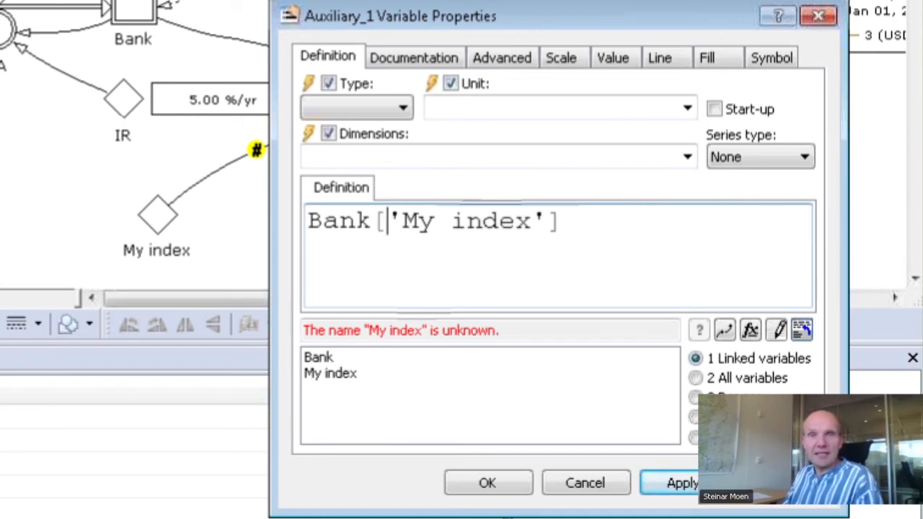
pyautogui.write('index(')
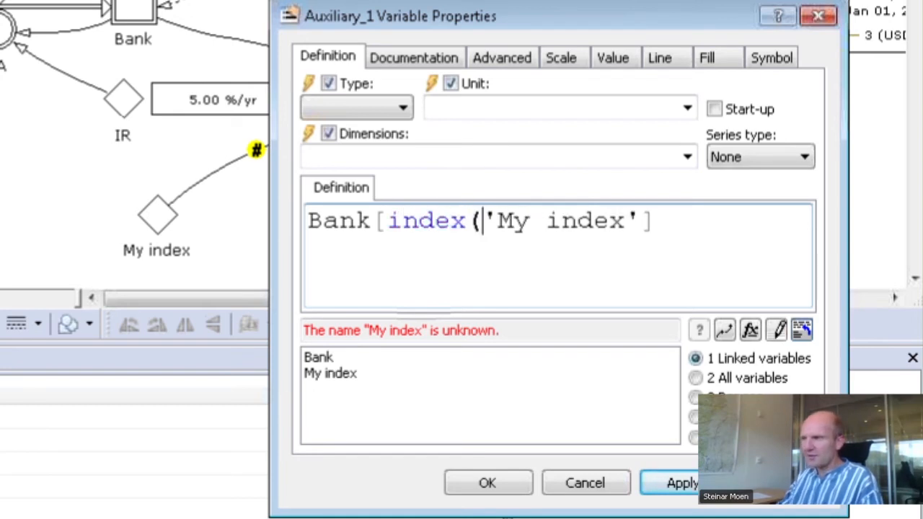
pyautogui.write(')')
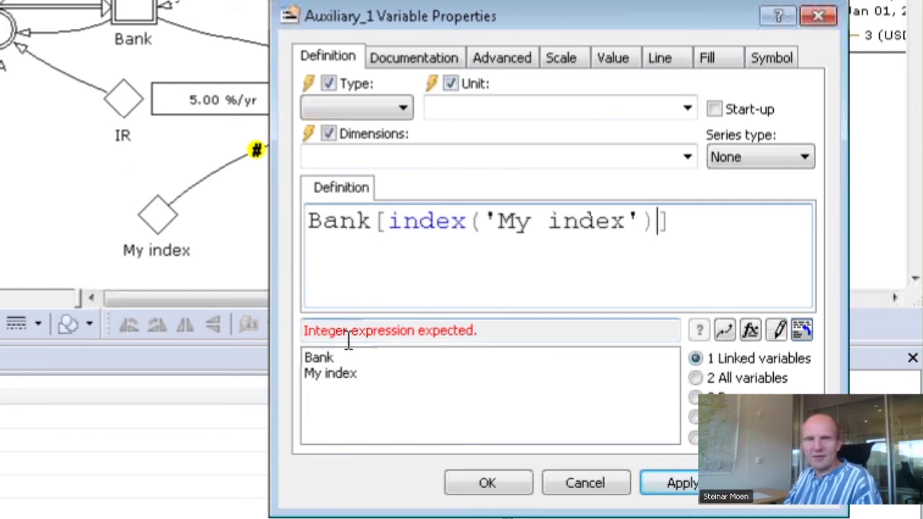
pyautogui.click(679, 483)
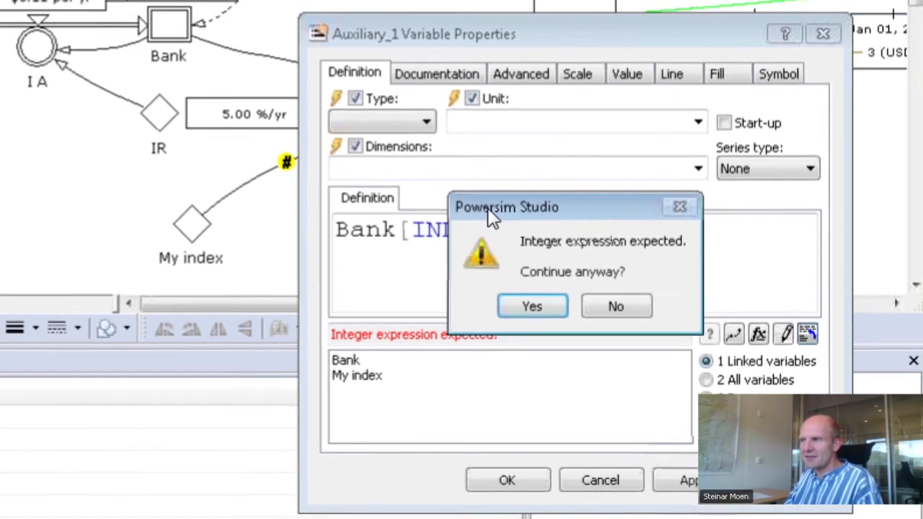
pyautogui.moveTo(476, 197); pyautogui.dragTo(469, 301)
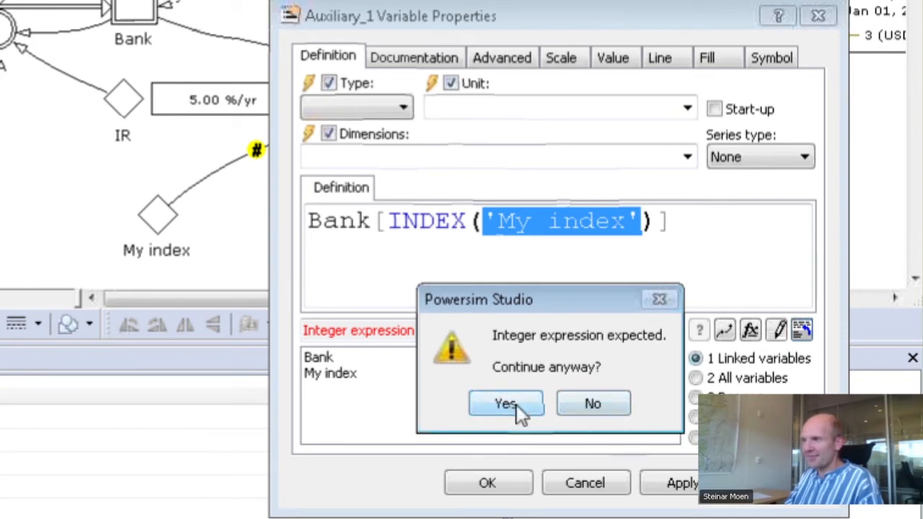
pyautogui.click(575, 406)
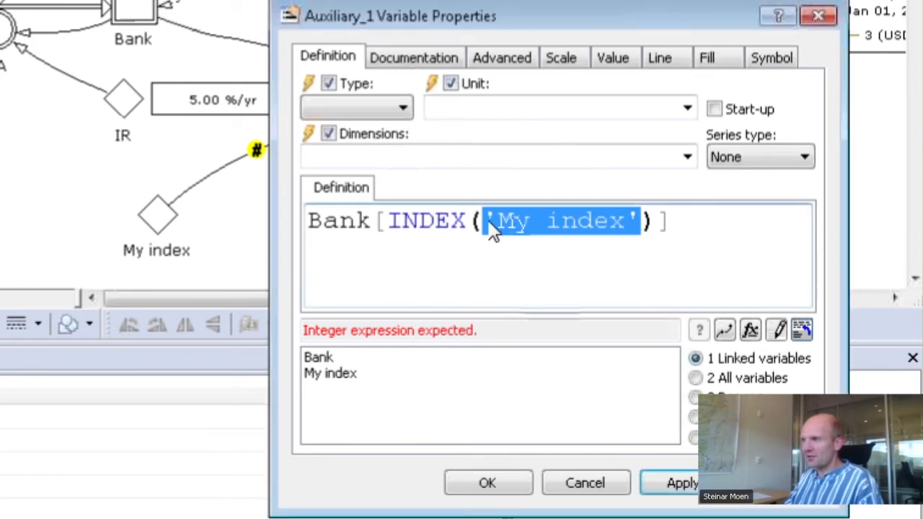
# Convert the subscript with the INTEGER function, defining Auxiliary_1 as Bank[INDEX(INTEGER('My index'))].
pyautogui.click(493, 229)
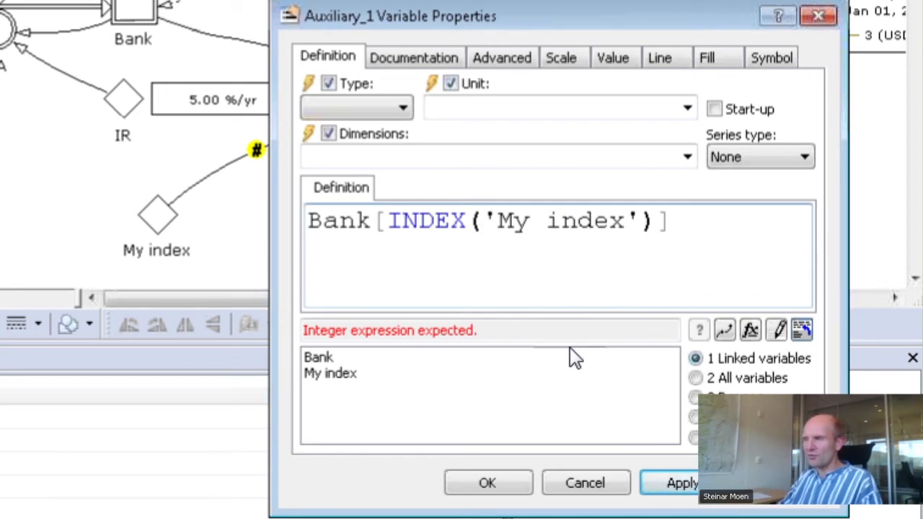
pyautogui.write('integer')
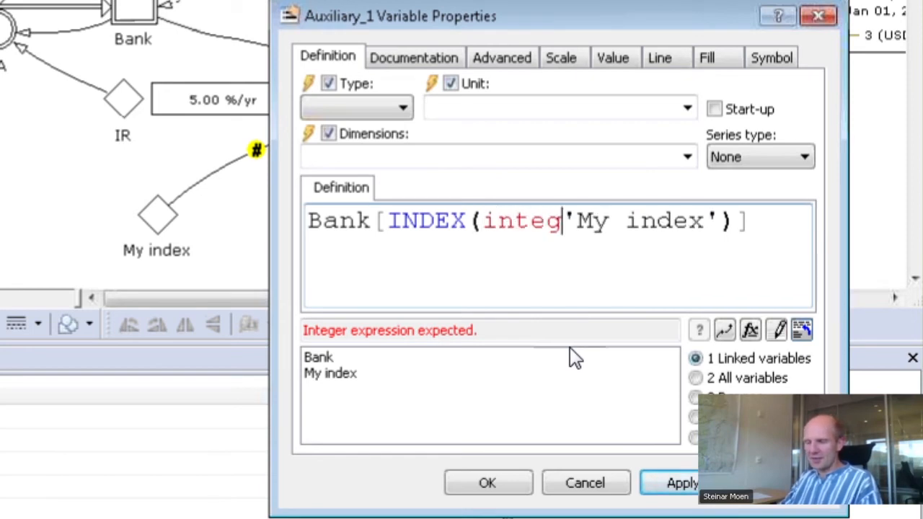
pyautogui.write('(')
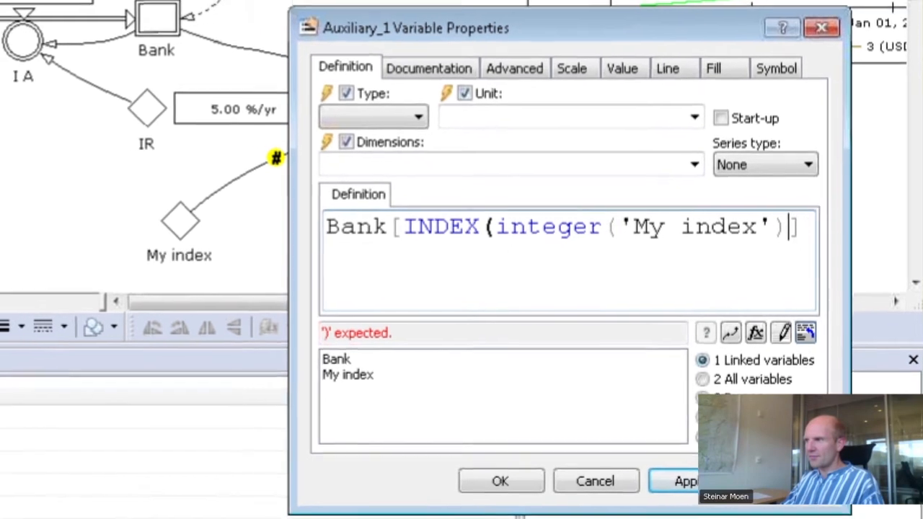
pyautogui.write(')')
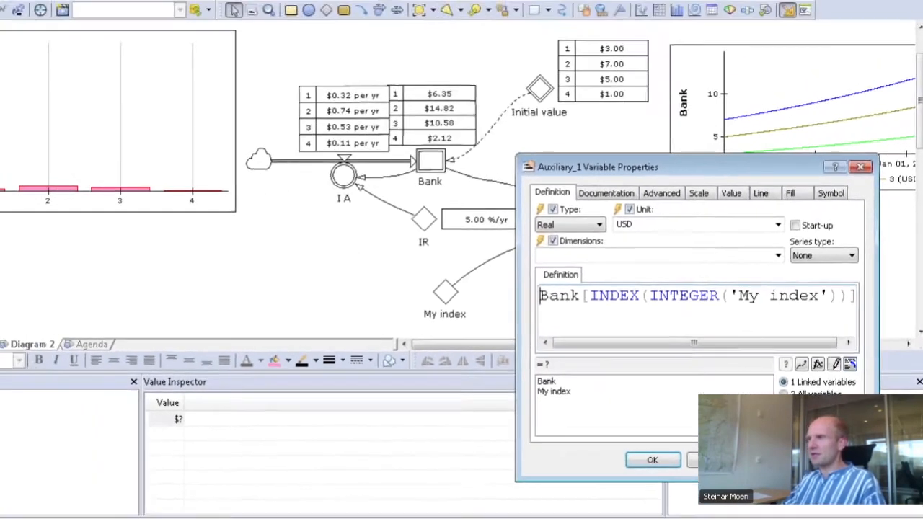
pyautogui.press('Return')
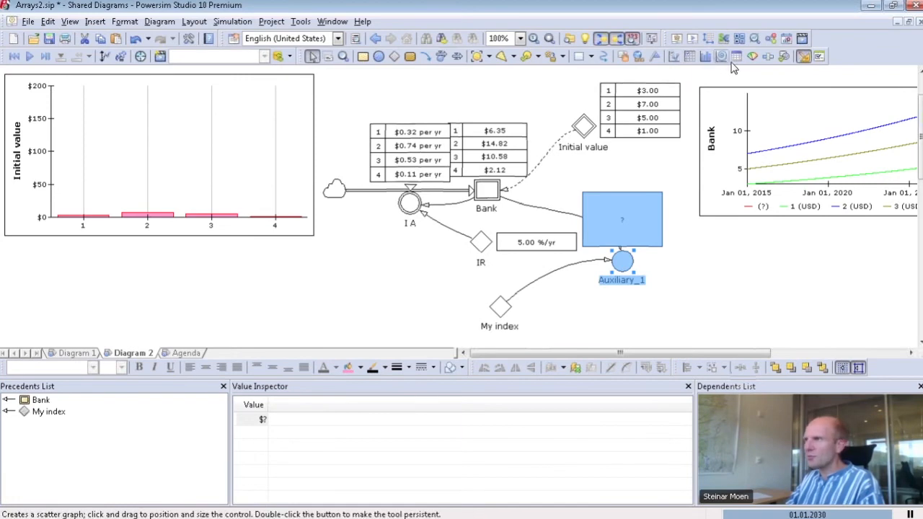
# Add a slider control below the Initial value chart, attach My index to it, and reset the simulation.
pyautogui.click(770, 58)
pyautogui.moveTo(87, 258); pyautogui.dragTo(427, 345)
pyautogui.moveTo(503, 273); pyautogui.dragTo(298, 283)
pyautogui.click(104, 286)
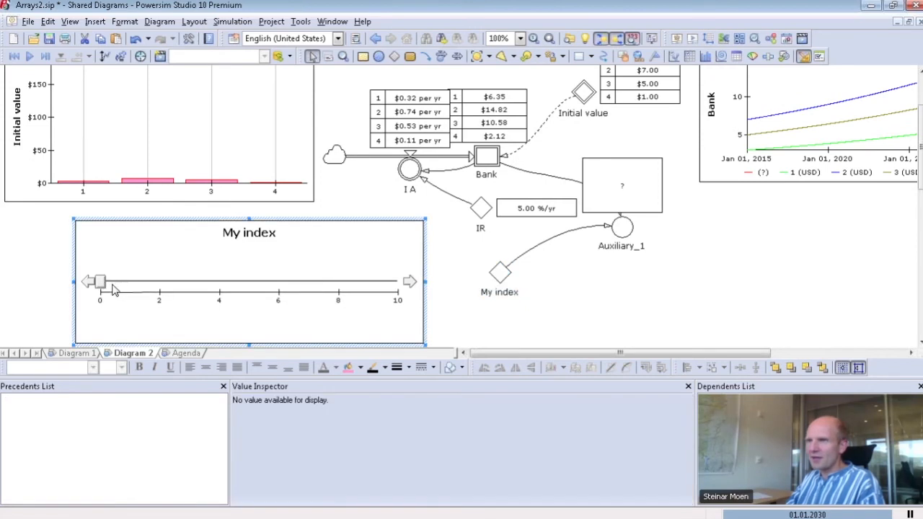
pyautogui.click(13, 57)
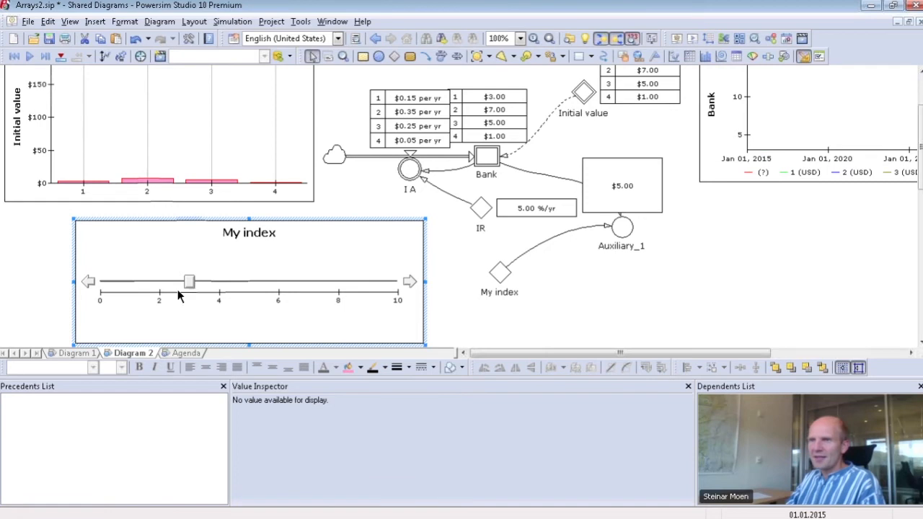
# Lower My index to about 1.17 with its slider and display the constant's value on the diagram.
pyautogui.moveTo(192, 287); pyautogui.dragTo(134, 286)
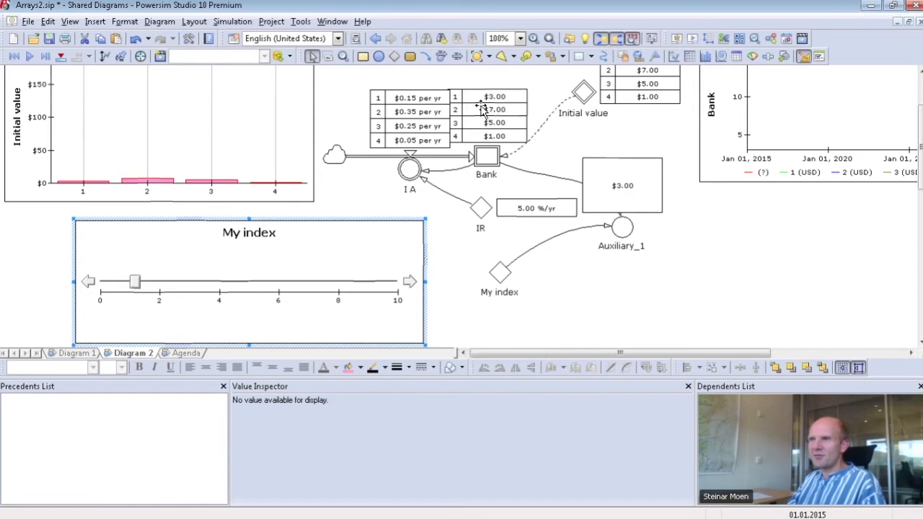
pyautogui.click(503, 276)
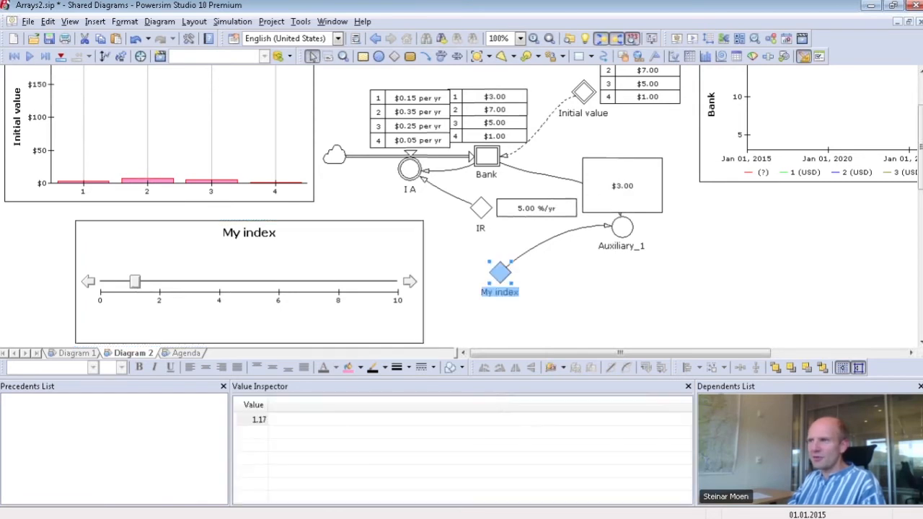
pyautogui.rightClick(502, 277)
pyautogui.click(534, 229)
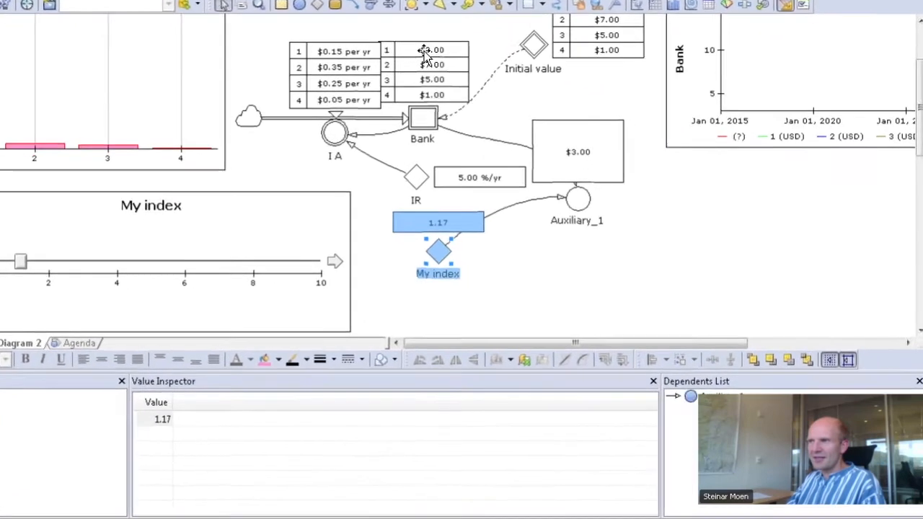
# Review the definition of Auxiliary_1 in its variable properties.
pyautogui.click(576, 197)
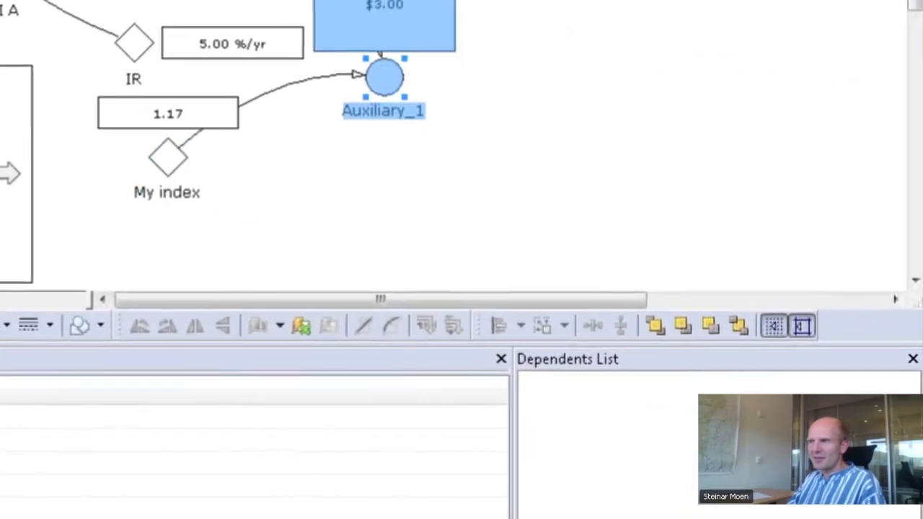
pyautogui.doubleClick(385, 77)
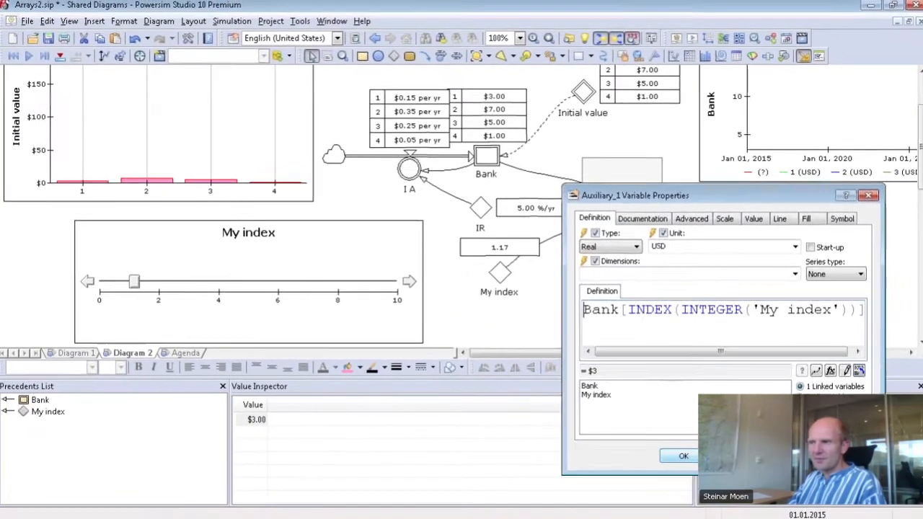
pyautogui.click(609, 470)
# Remove the INTEGER conversion from the Auxiliary_1 definition, leaving Bank[INDEX('My index')], and accept it despite the error.
pyautogui.moveTo(625, 224)
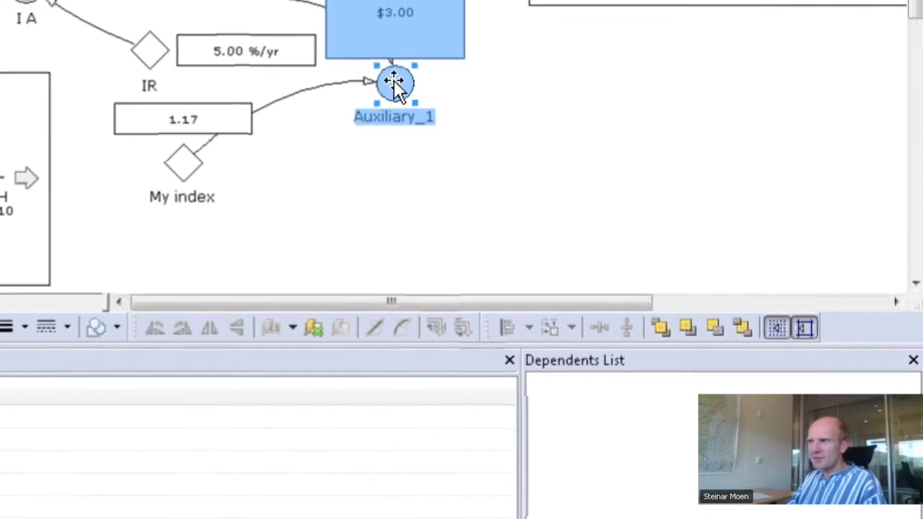
pyautogui.doubleClick(491, 142)
pyautogui.doubleClick(585, 220)
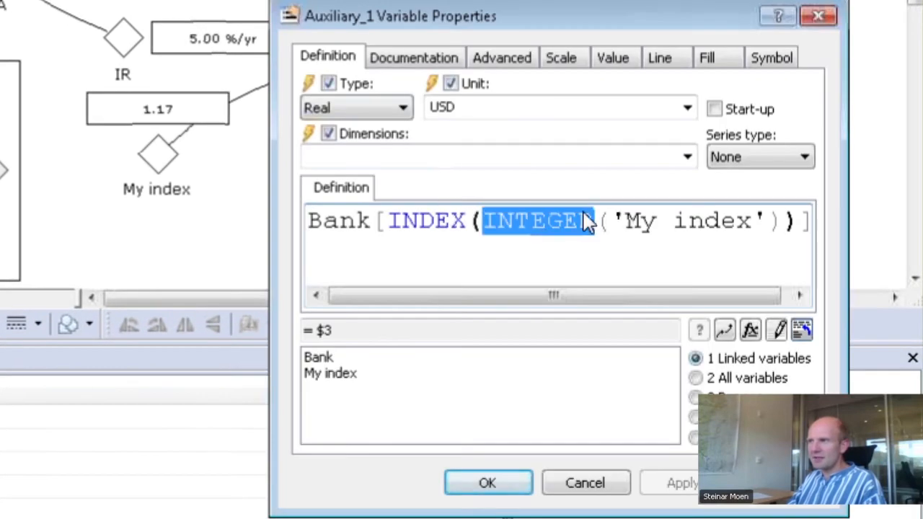
pyautogui.press('Delete')
pyautogui.press('Delete')
pyautogui.press('Right')
pyautogui.press('Right')
pyautogui.press('Right')
pyautogui.press('Right')
pyautogui.press('Right')
pyautogui.press('Right')
pyautogui.press('Right')
pyautogui.press('Right')
pyautogui.press('Right')
pyautogui.press('Right')
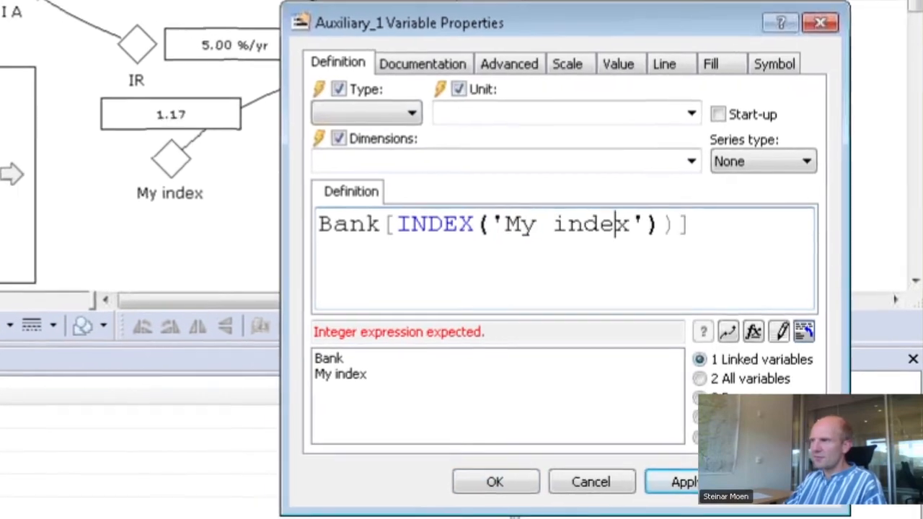
pyautogui.press('Delete')
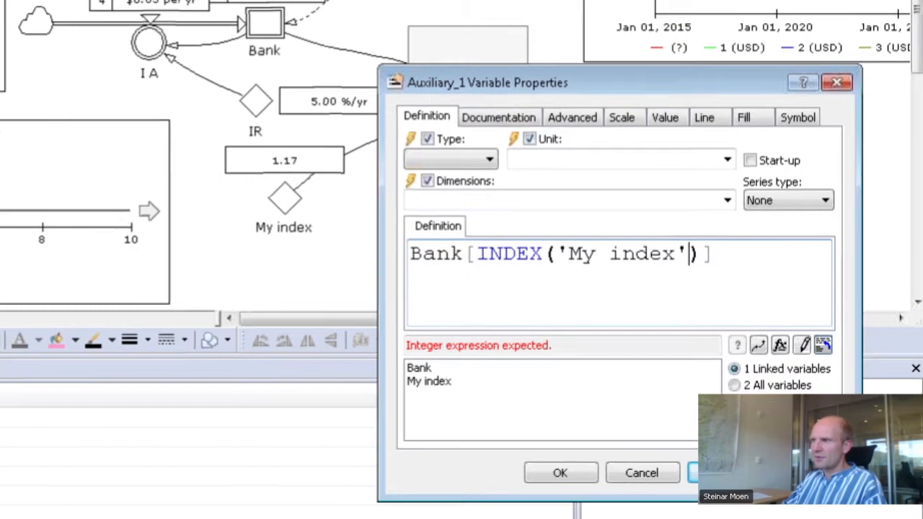
pyautogui.press('Return')
pyautogui.press('Return')
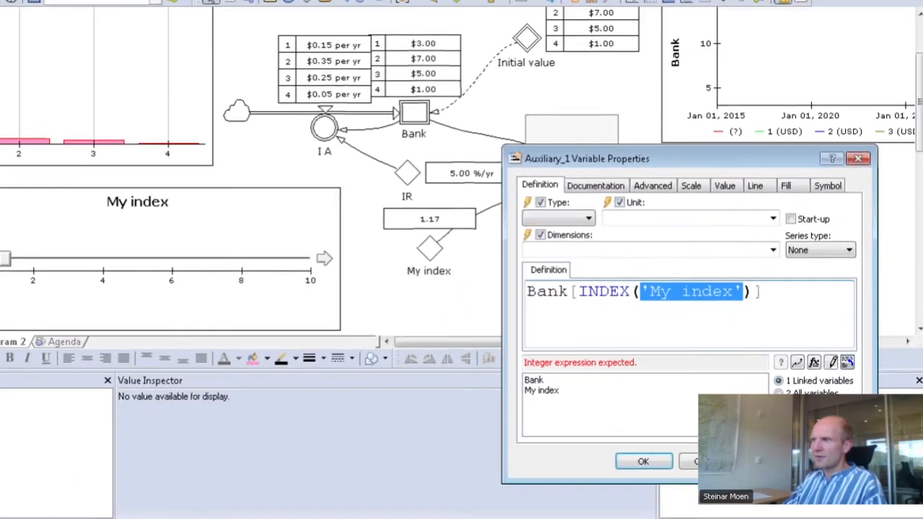
pyautogui.press('Return')
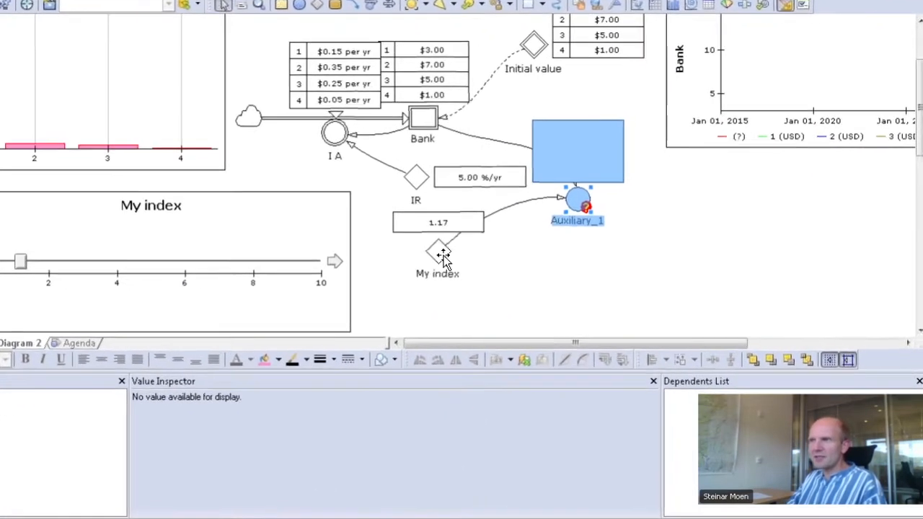
# Set the data type of the My index constant to Integer.
pyautogui.click(441, 254)
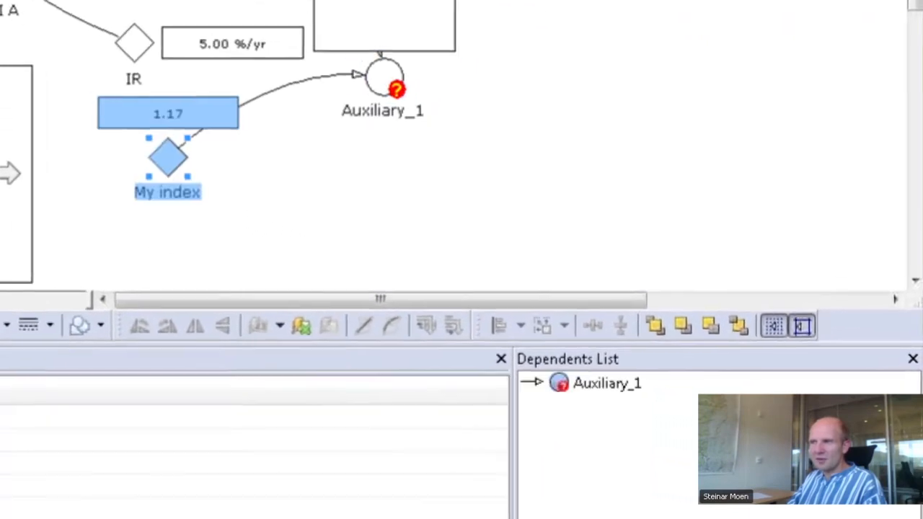
pyautogui.doubleClick(168, 156)
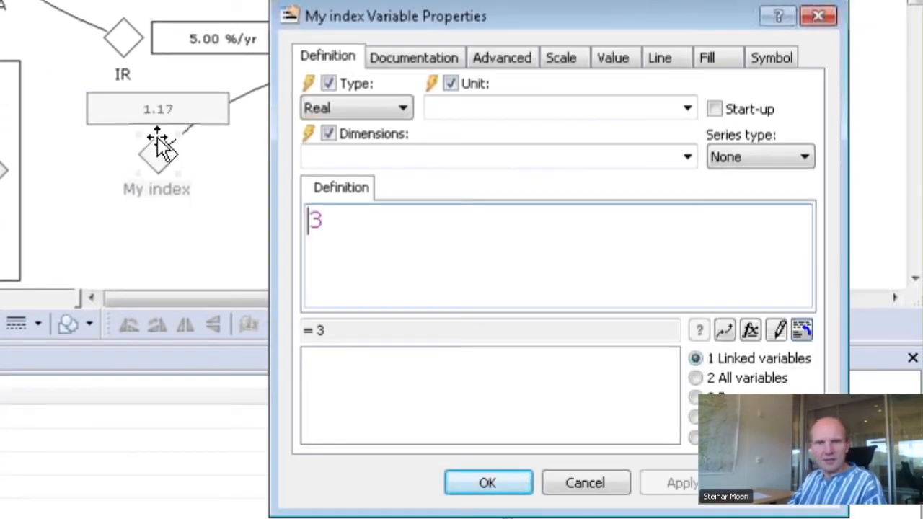
pyautogui.click(402, 110)
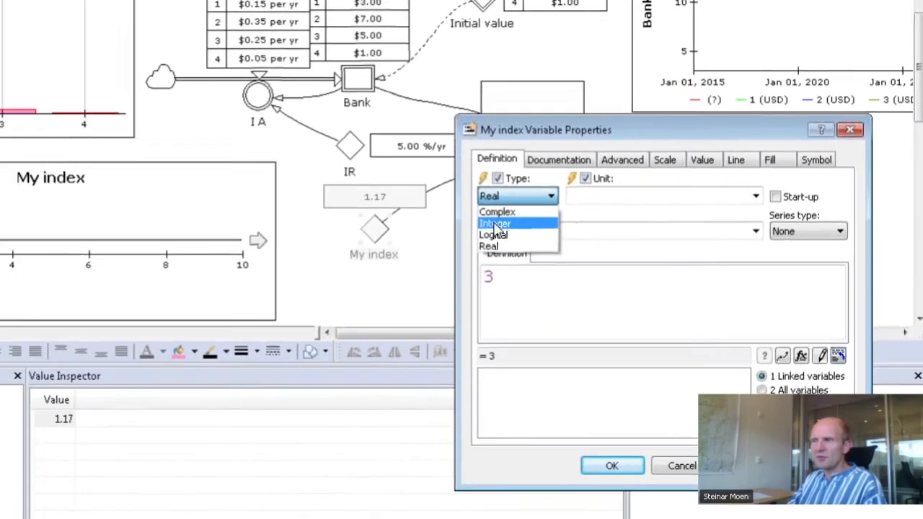
pyautogui.click(441, 198)
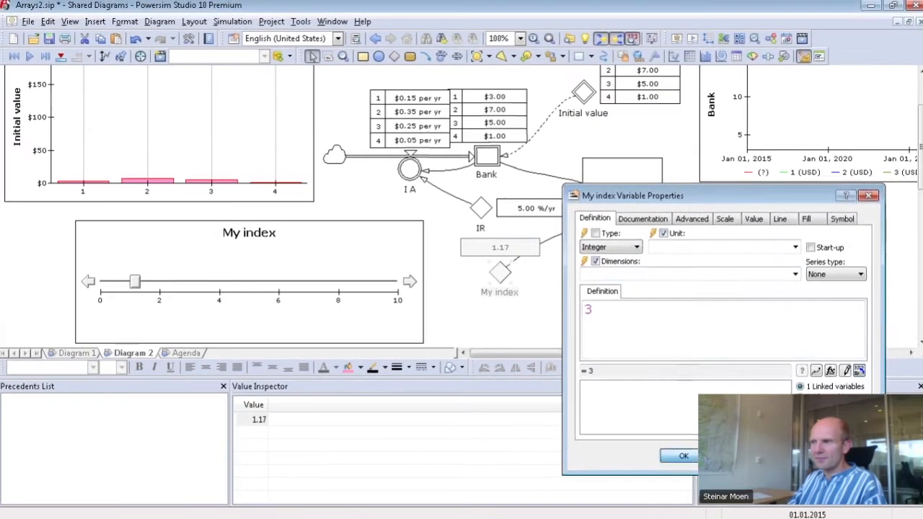
pyautogui.click(675, 459)
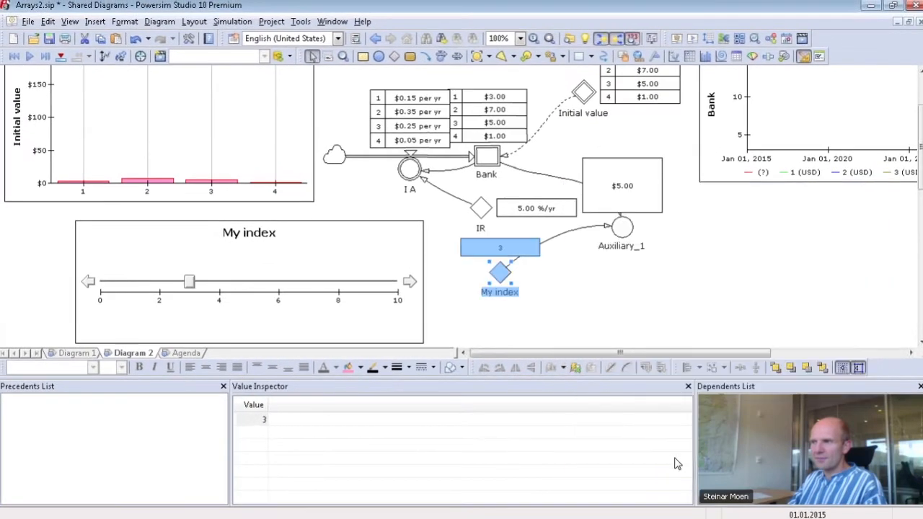
pyautogui.click(565, 303)
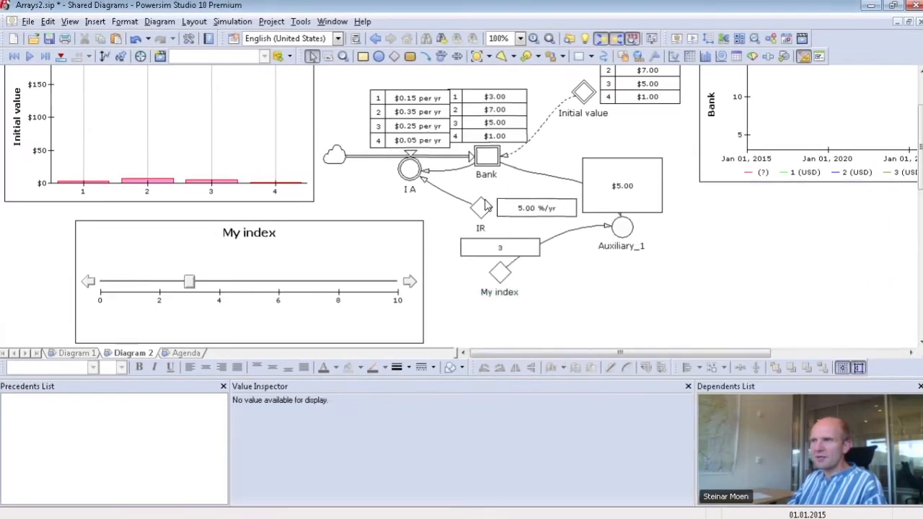
# Try My index at 2, 0 and 5 with its slider and inspect the value of Auxiliary_1.
pyautogui.click(189, 284)
pyautogui.moveTo(179, 287); pyautogui.dragTo(163, 287)
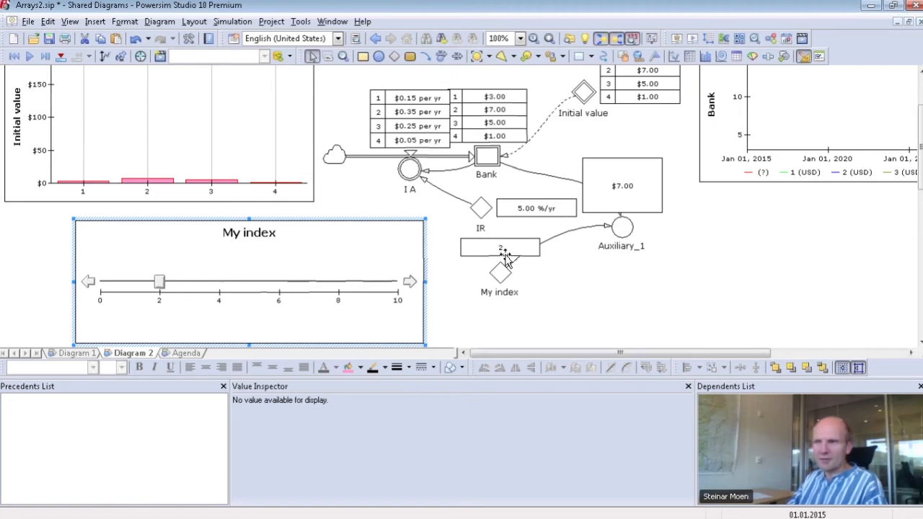
pyautogui.moveTo(161, 285); pyautogui.dragTo(87, 285)
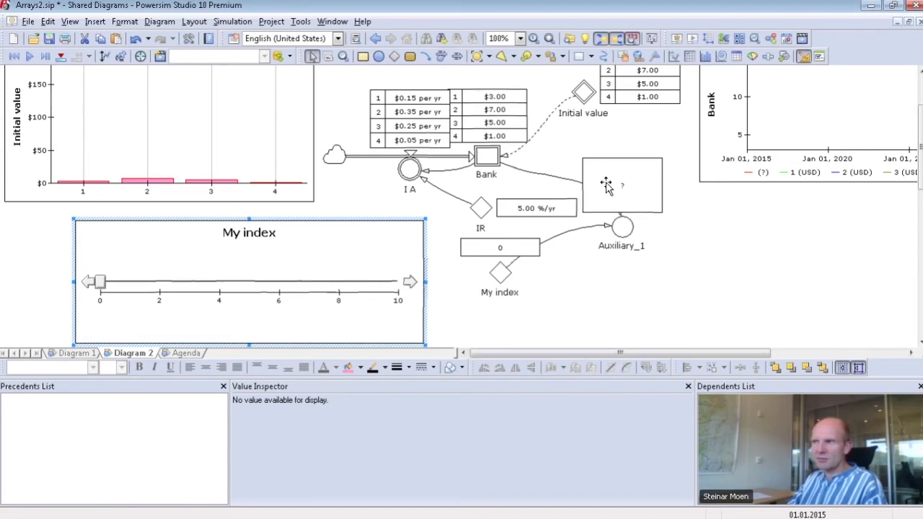
pyautogui.moveTo(100, 283); pyautogui.dragTo(265, 300)
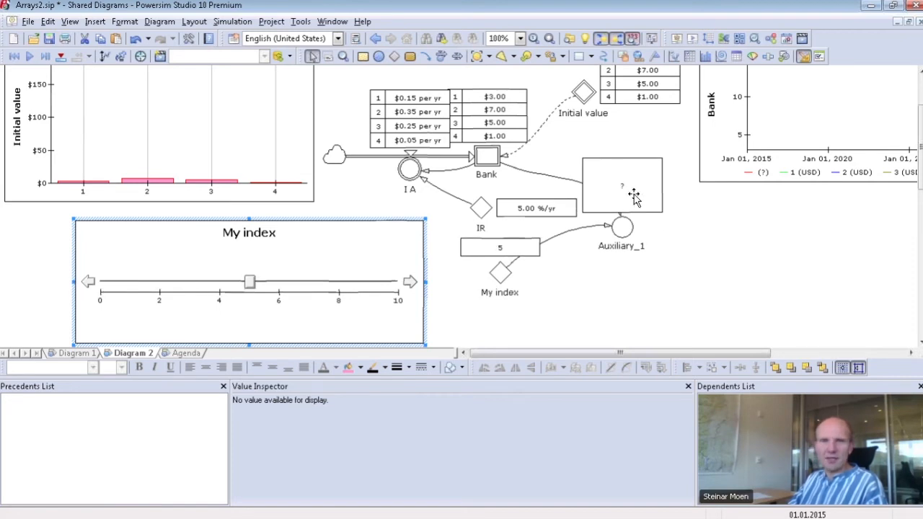
pyautogui.click(674, 261)
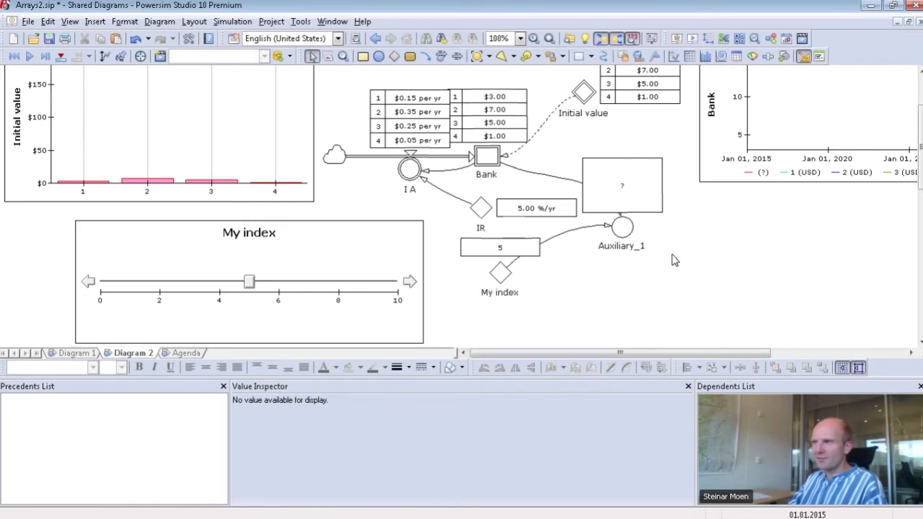
pyautogui.click(624, 228)
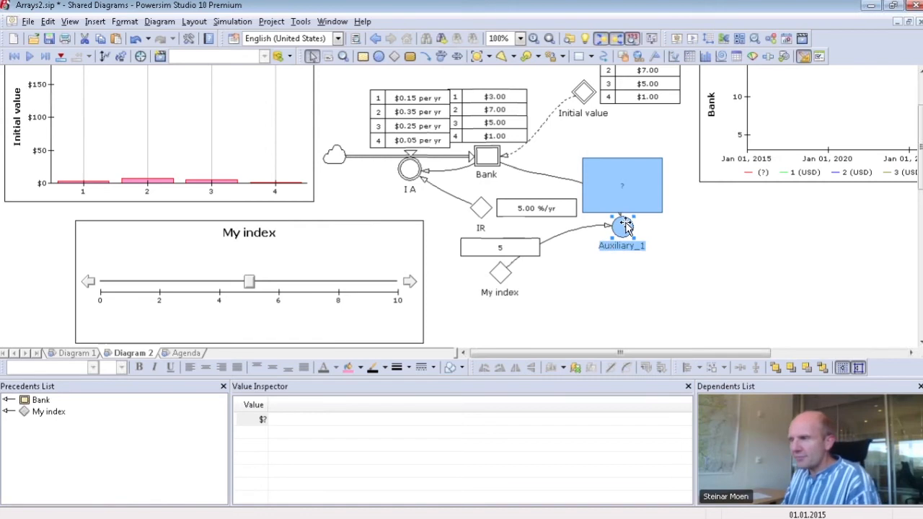
pyautogui.click(674, 238)
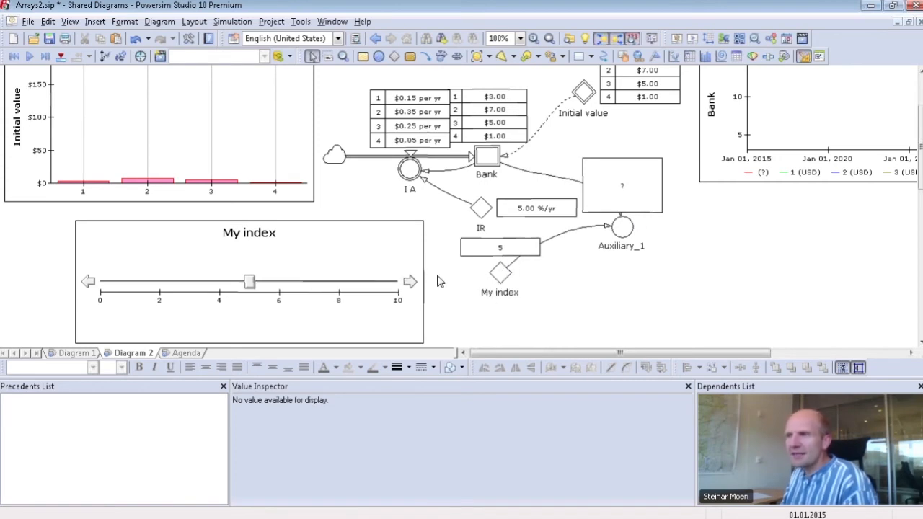
# Set My index to 2 with its slider and move Auxiliary_1 down beside the My index constant.
pyautogui.moveTo(504, 274)
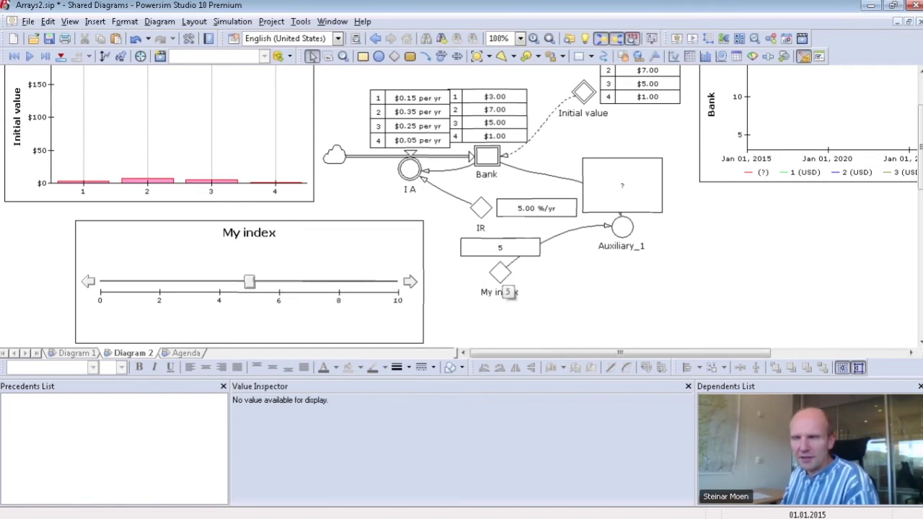
pyautogui.click(241, 289)
pyautogui.moveTo(241, 288); pyautogui.dragTo(161, 291)
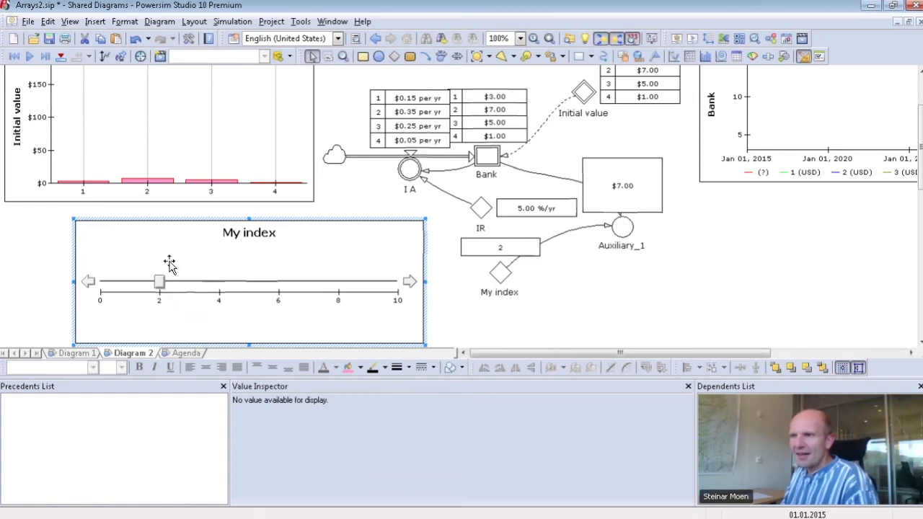
pyautogui.moveTo(611, 226); pyautogui.dragTo(586, 295)
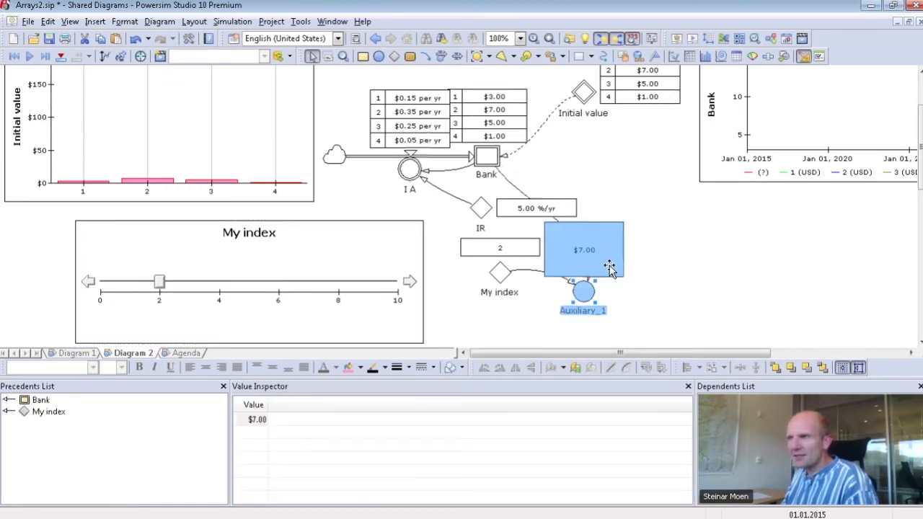
pyautogui.click(618, 169)
# Add a new auxiliary to the right of Auxiliary_1 and link Bank to it.
pyautogui.click(378, 57)
pyautogui.click(706, 249)
pyautogui.moveTo(704, 254); pyautogui.dragTo(701, 293)
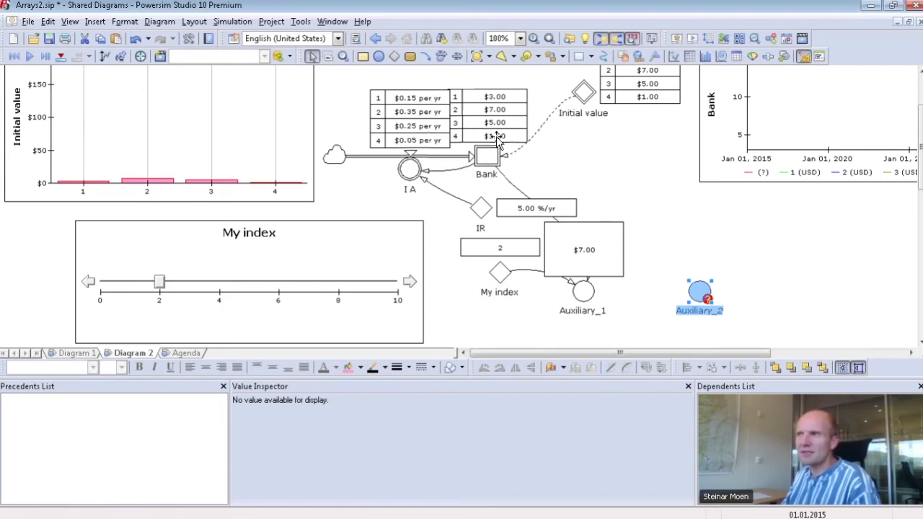
pyautogui.click(425, 56)
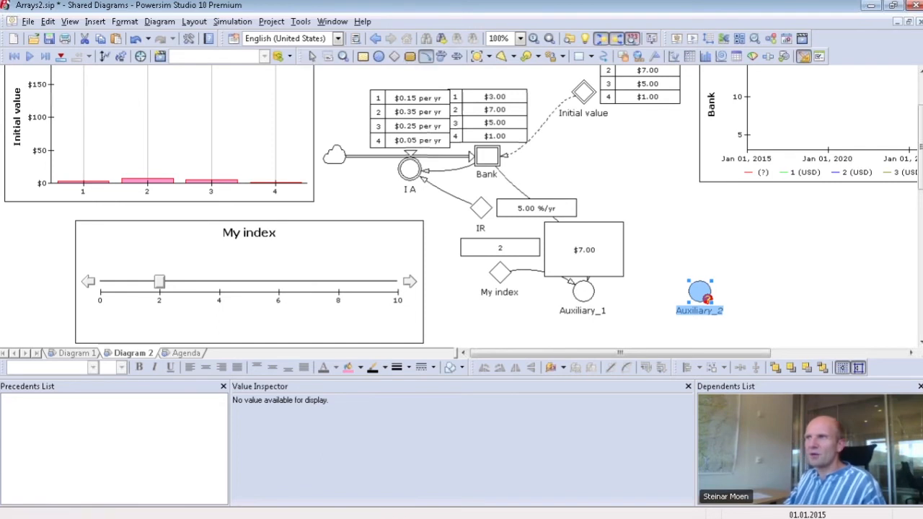
pyautogui.moveTo(496, 162); pyautogui.dragTo(700, 289)
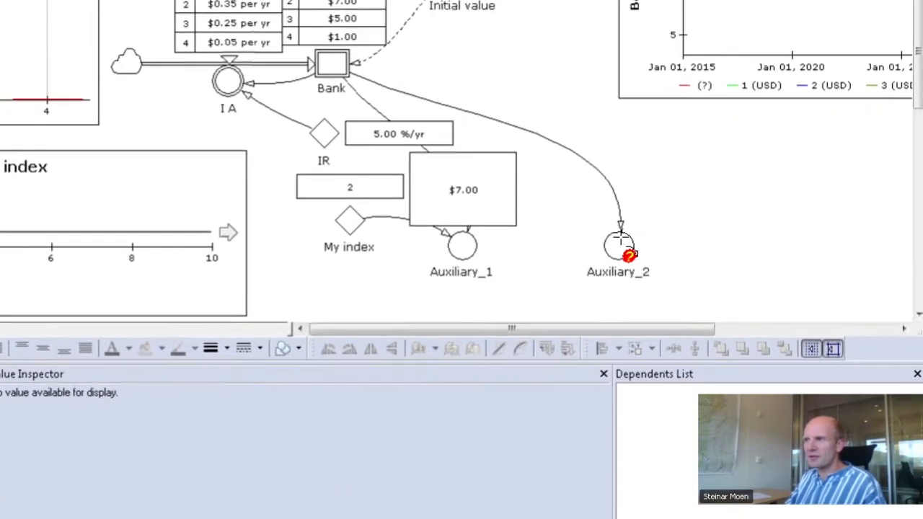
# Define Auxiliary_2 as a vector in braces with four comma-separated Bank[1] elements, one per line.
pyautogui.doubleClick(577, 217)
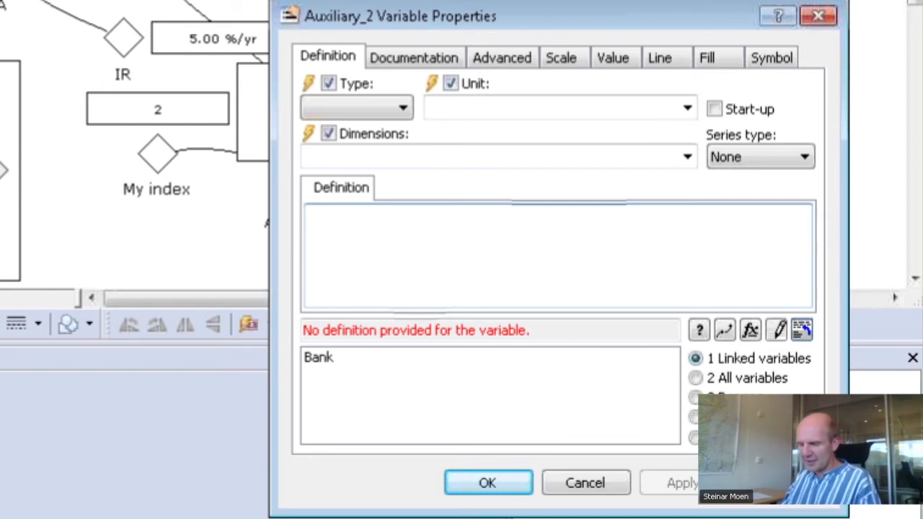
pyautogui.write('{')
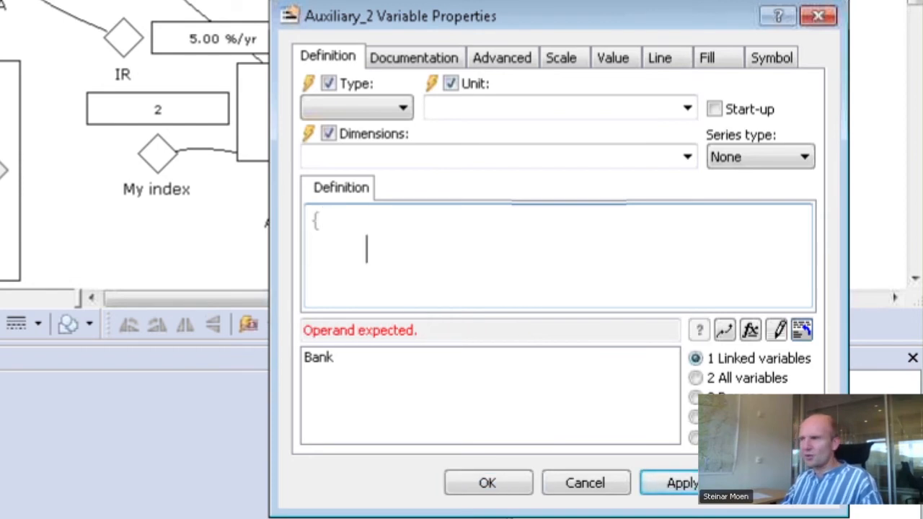
pyautogui.doubleClick(317, 358)
pyautogui.write('[1]')
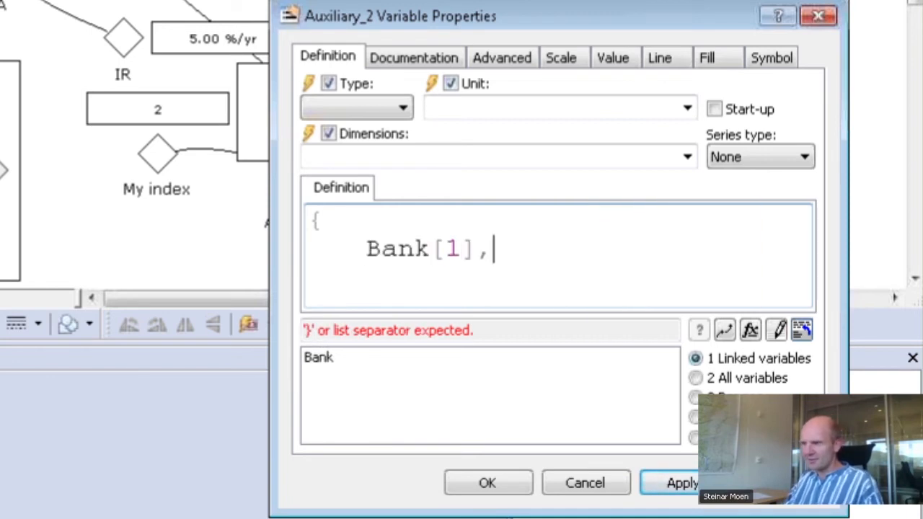
pyautogui.hotkey('shift', 'Up')
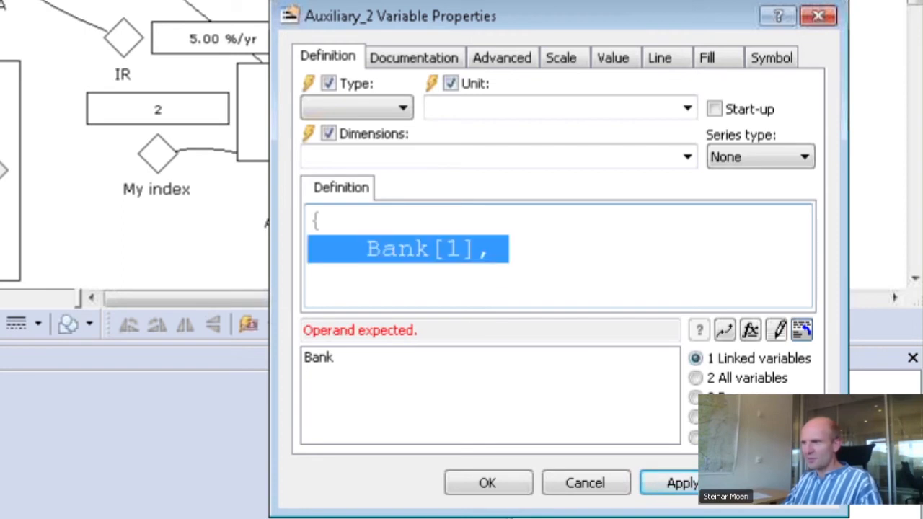
pyautogui.hotkey('ctrl', 'c')
pyautogui.hotkey('ctrl', 'v')
pyautogui.hotkey('ctrl', 'v')
pyautogui.press('Left')
pyautogui.press('BackSpace')
pyautogui.press('Right')
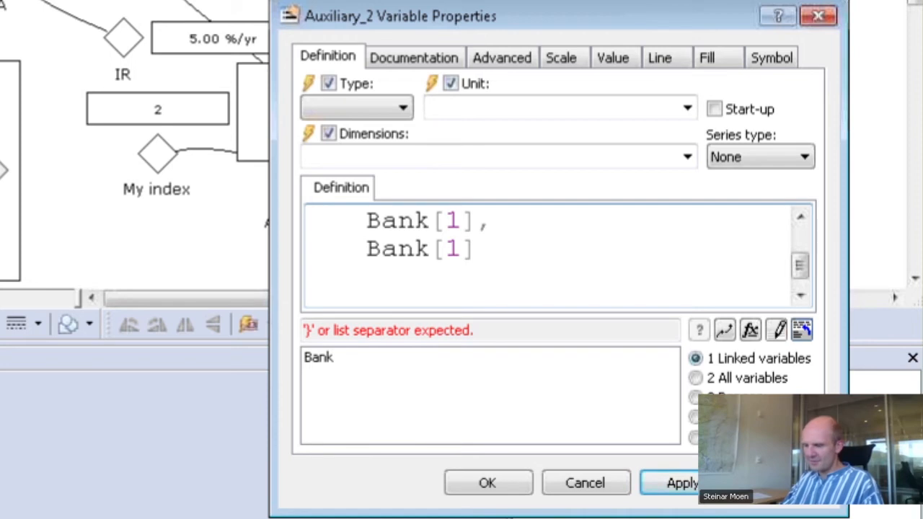
pyautogui.write('}')
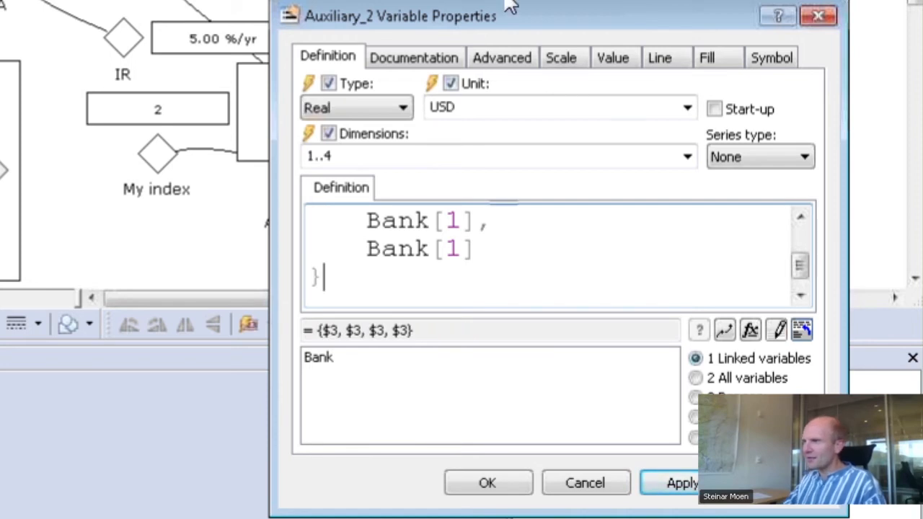
# Change the second element of the Auxiliary_2 definition to Bank[2] and the fourth to Bank[4].
pyautogui.moveTo(504, 2); pyautogui.dragTo(509, 0)
pyautogui.scroll(1, 598, 154)
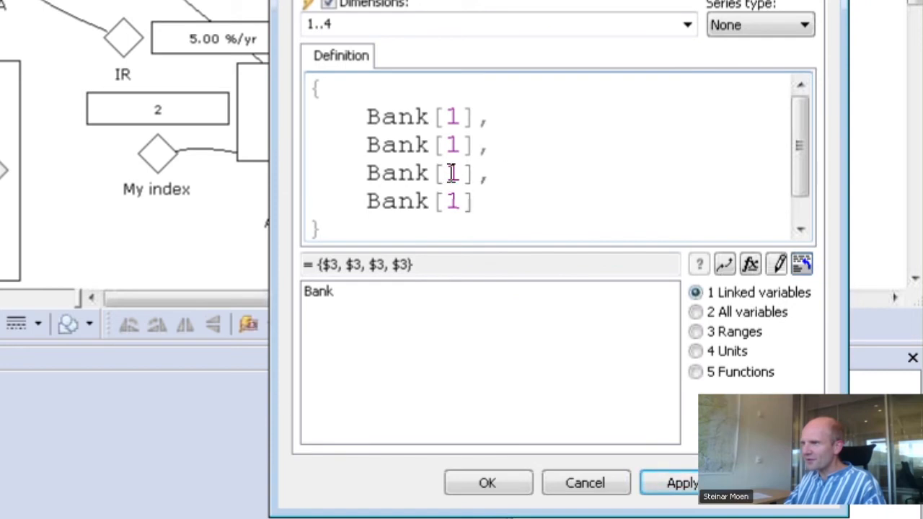
pyautogui.doubleClick(451, 142)
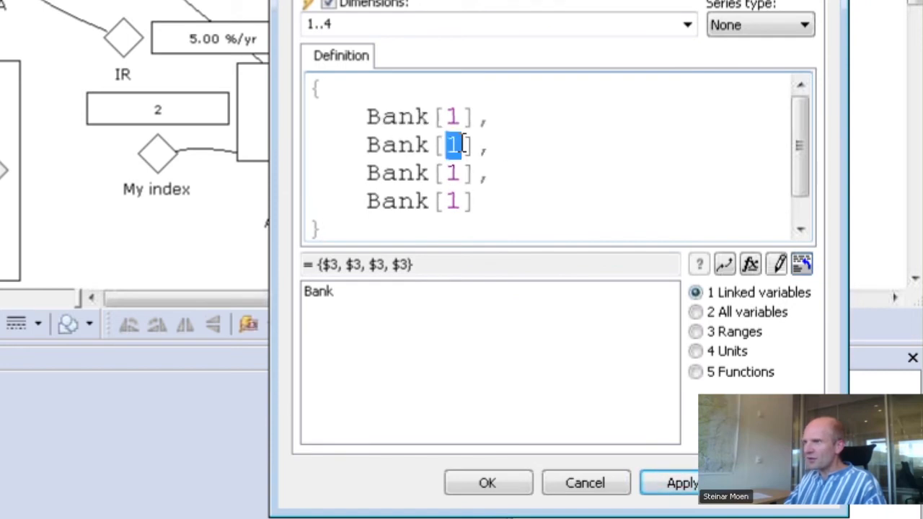
pyautogui.write('2')
pyautogui.doubleClick(464, 203)
pyautogui.write('4')
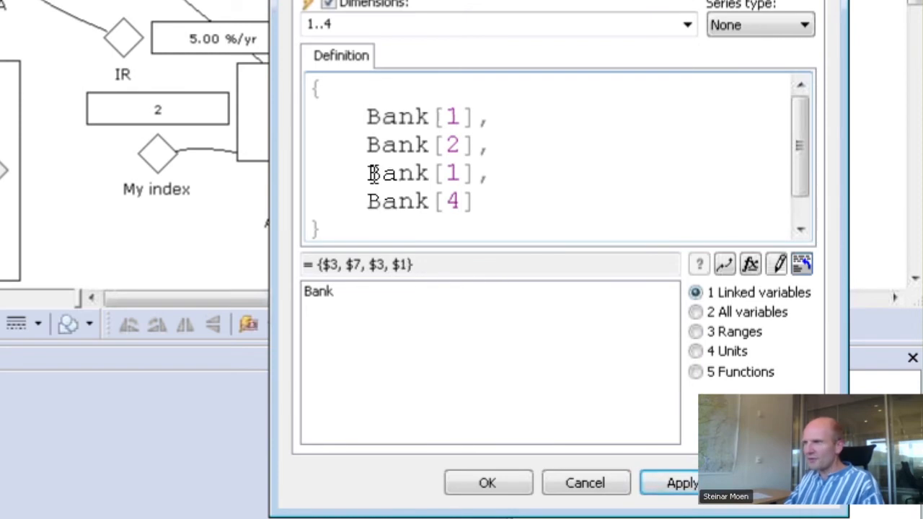
# Replace the third element of the Auxiliary_2 definition with 1000<<USD>> and accept the definition.
pyautogui.doubleClick(373, 174)
pyautogui.moveTo(373, 173); pyautogui.dragTo(474, 173)
pyautogui.write('100')
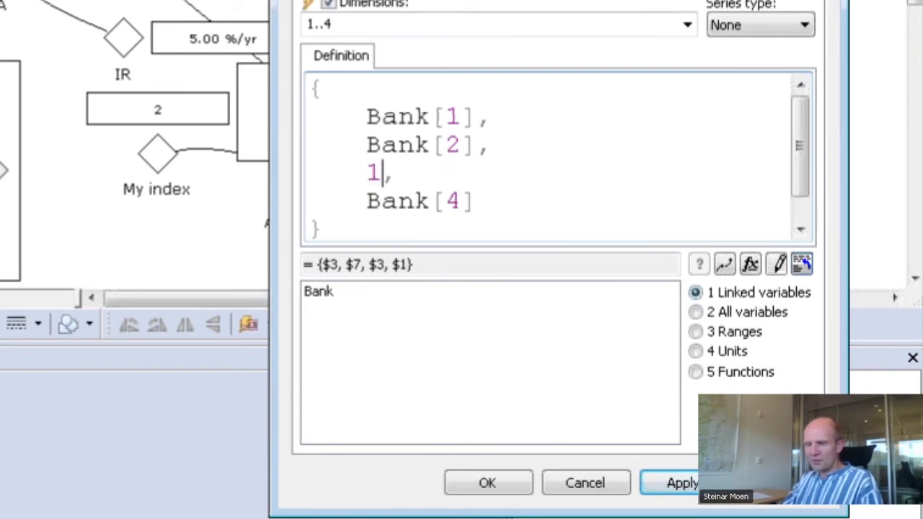
pyautogui.write('0<<US')
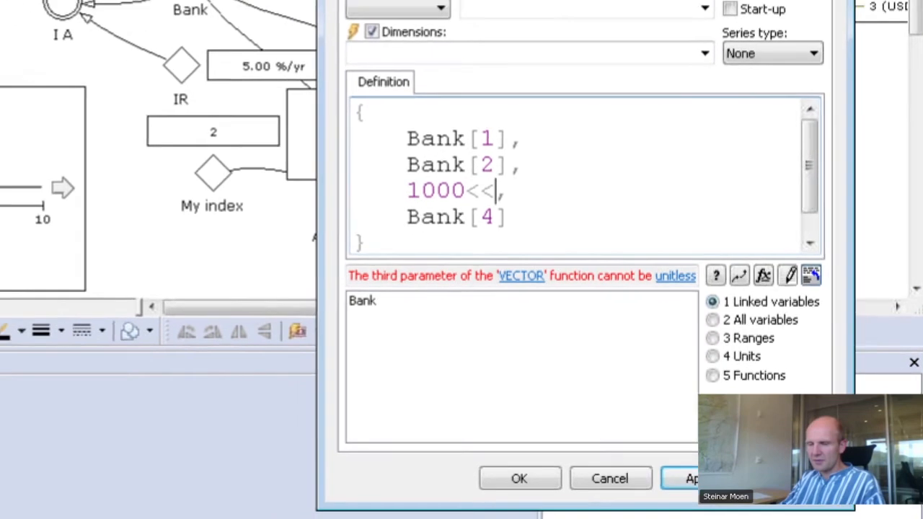
pyautogui.write('D>>')
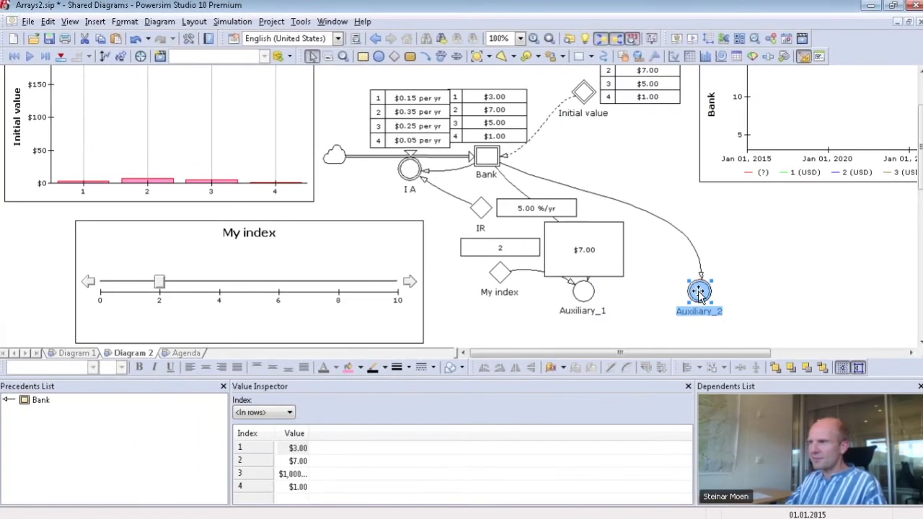
# Show an auto report for Auxiliary_2 on the diagram.
pyautogui.rightClick(699, 292)
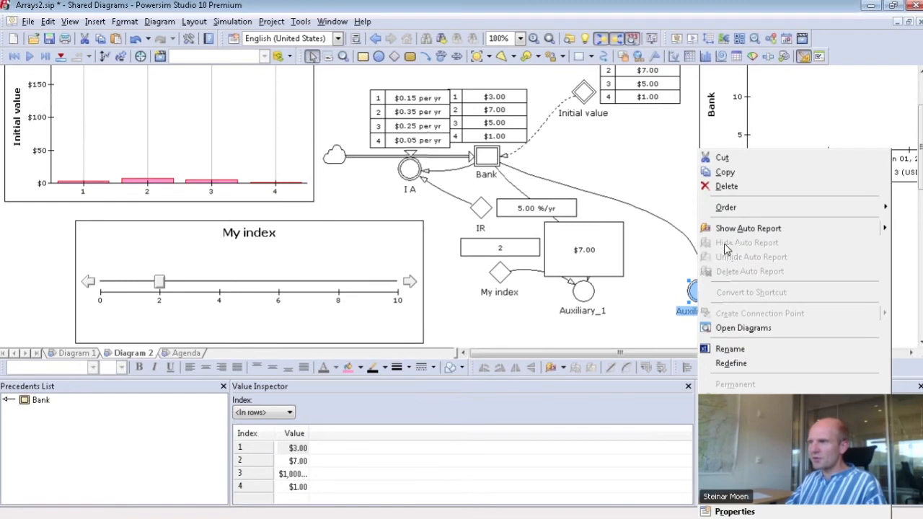
pyautogui.click(741, 229)
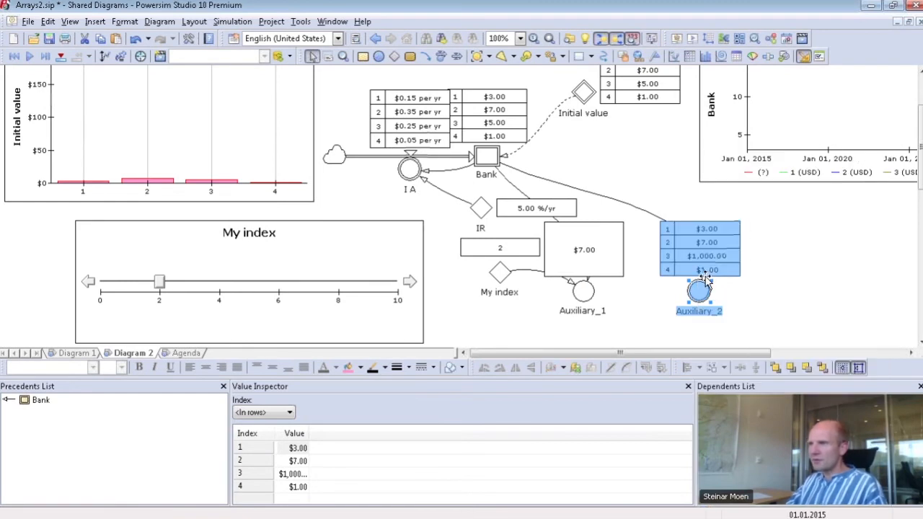
pyautogui.middleClick(569, 326)
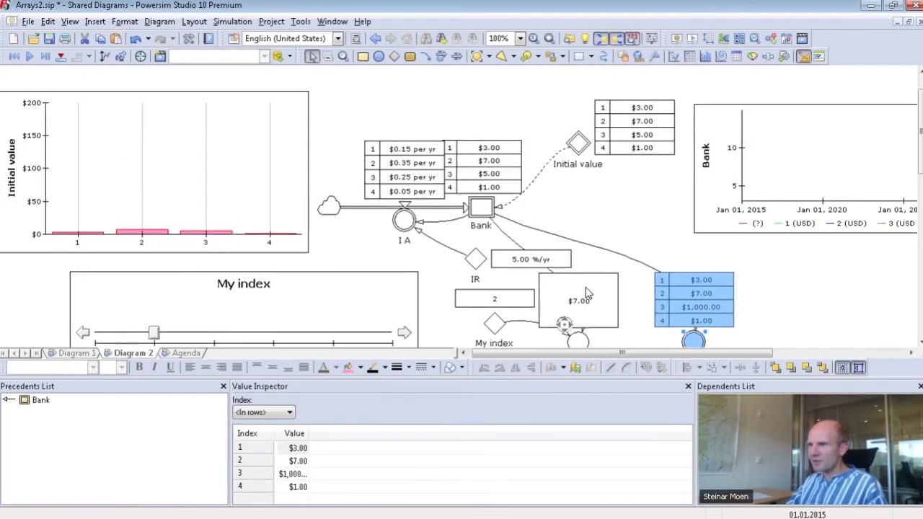
# Review the vector definition of Auxiliary_2 in its variable properties and rename the variable to "Dont do this".
pyautogui.hotkey('alt', 'Return')
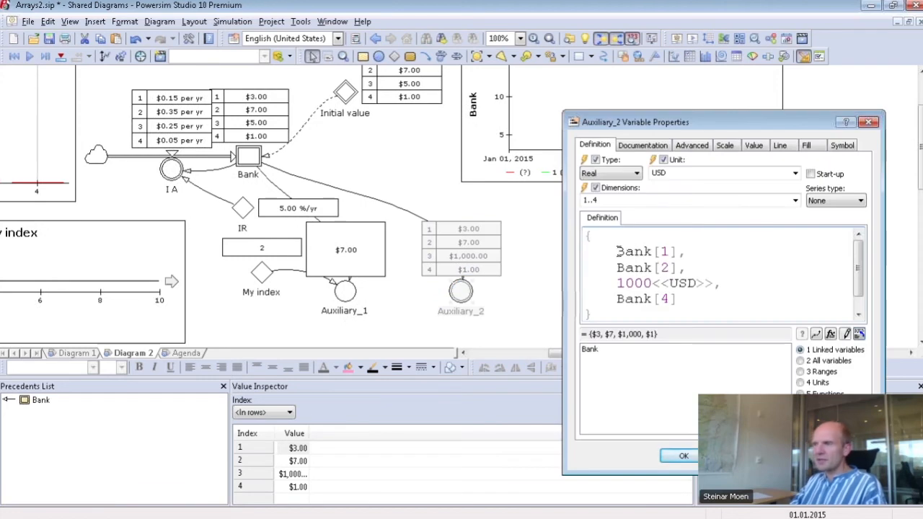
pyautogui.click(461, 293)
pyautogui.write('Dont do this')
pyautogui.press('Return')
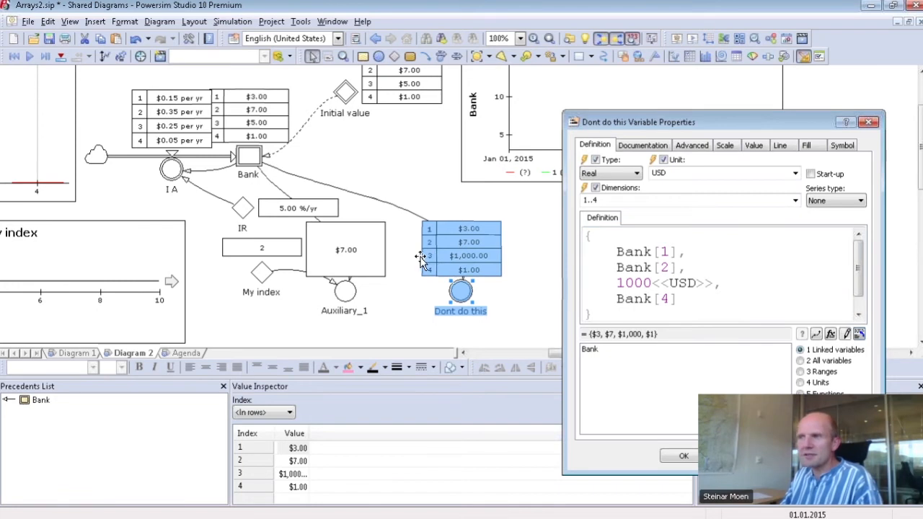
pyautogui.moveTo(261, 275)
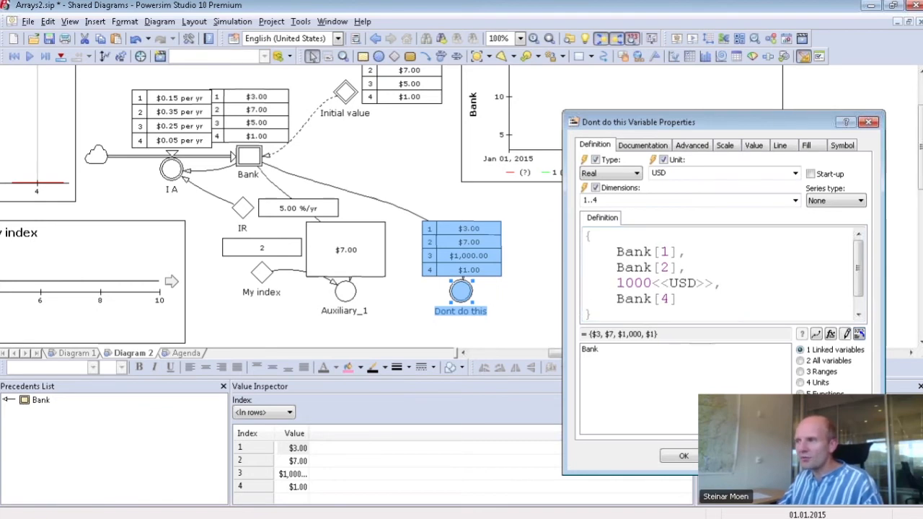
pyautogui.press('Escape')
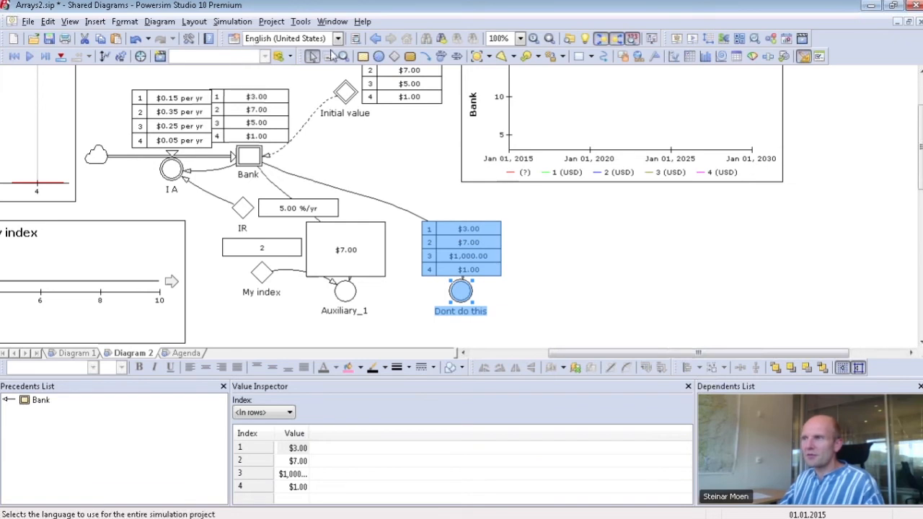
# Add another auxiliary to the right of the Dont do this variable and link Bank to it.
pyautogui.click(378, 57)
pyautogui.click(578, 291)
pyautogui.click(428, 56)
pyautogui.click(249, 157)
pyautogui.click(577, 290)
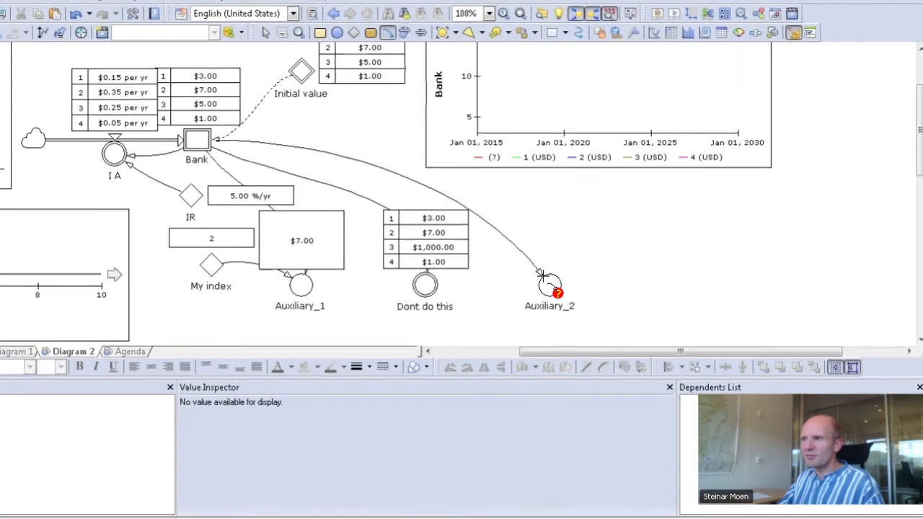
# Define Auxiliary_2 with the FOR function as FOR(i=1..4 | 9 ).
pyautogui.doubleClick(487, 274)
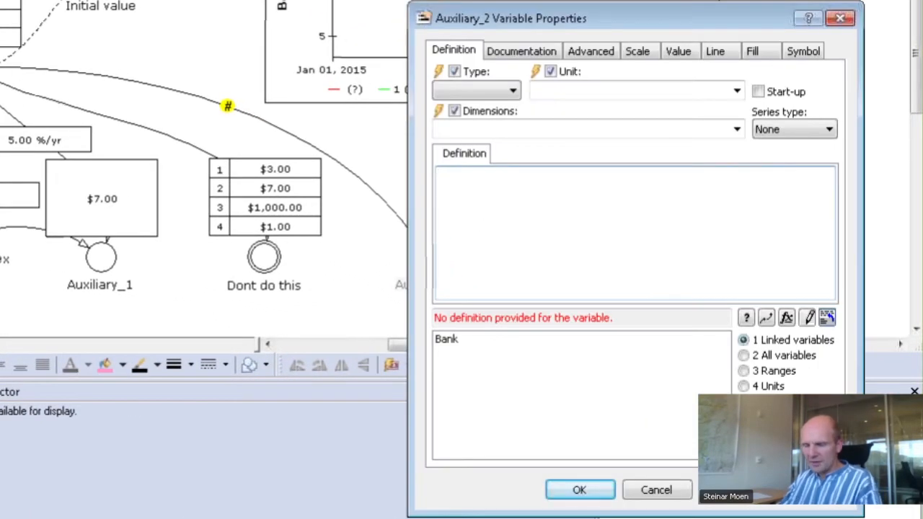
pyautogui.write('FOR (')
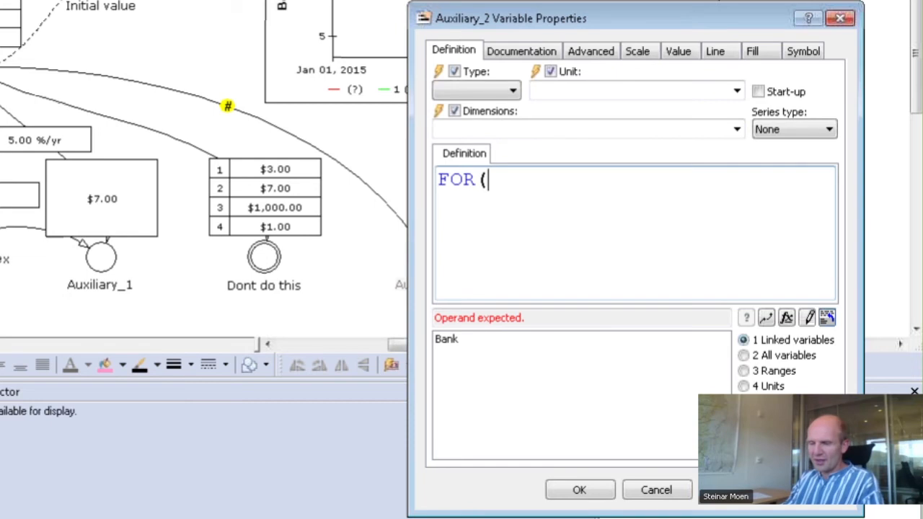
pyautogui.write('i')
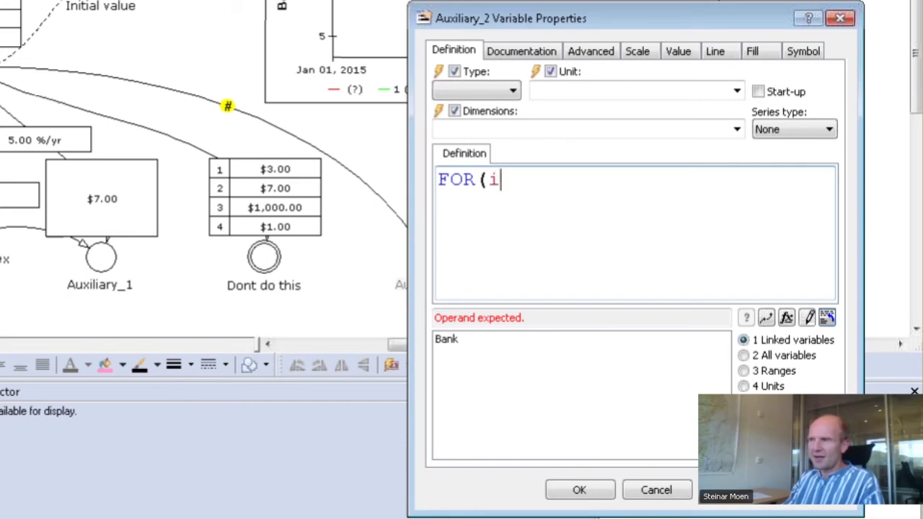
pyautogui.write('=1..4 |')
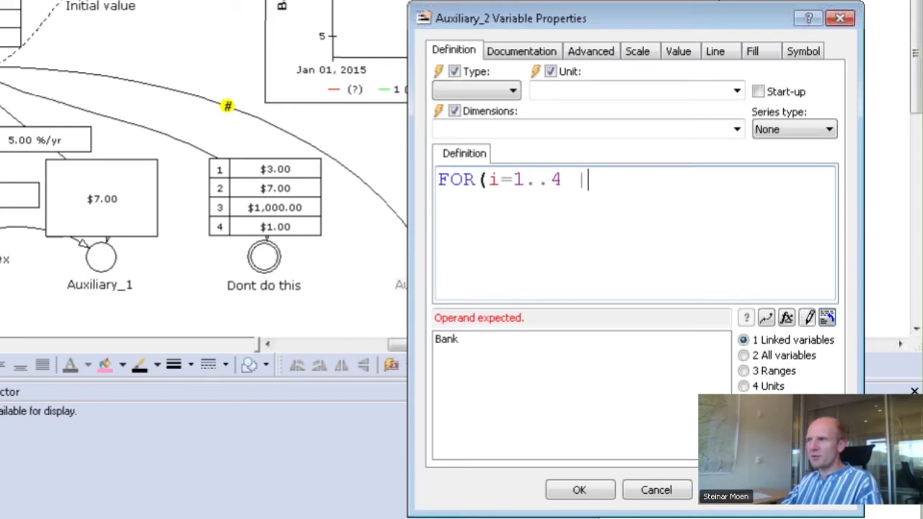
pyautogui.write('9')
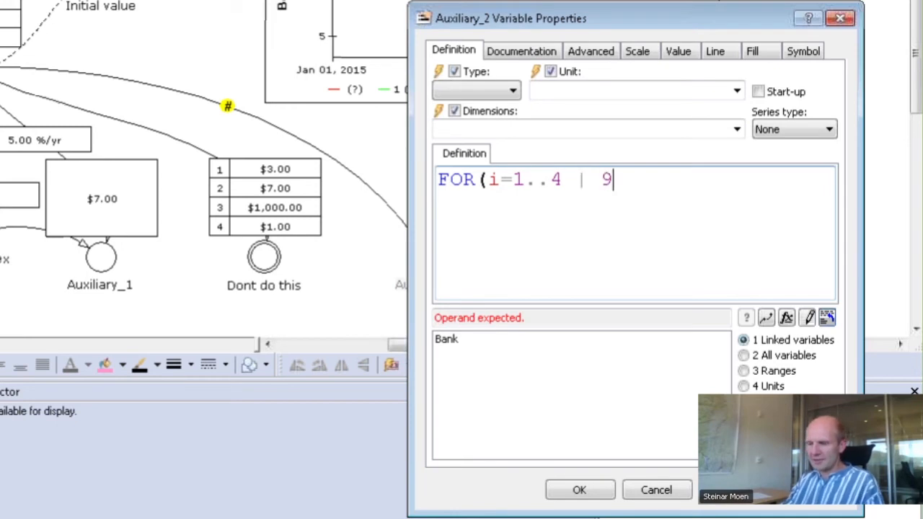
pyautogui.write(' )')
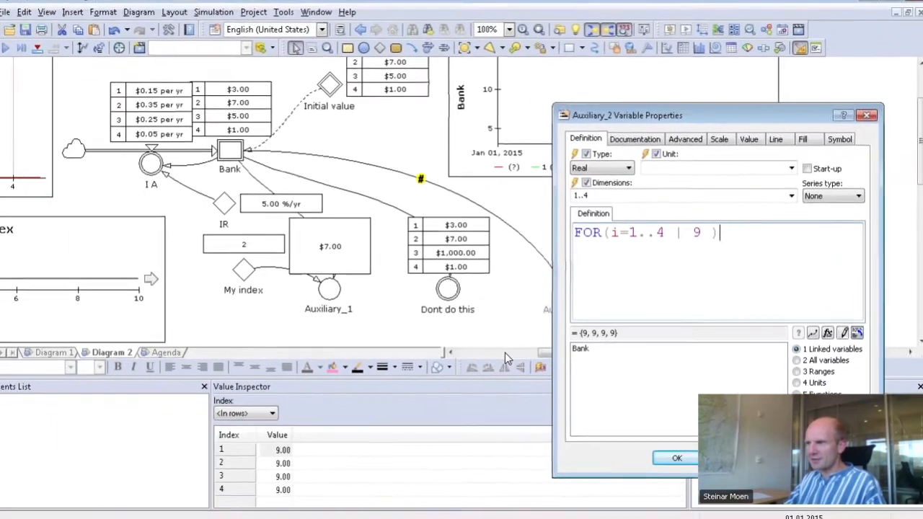
# Show an auto report for Auxiliary_2 and place it above the variable, beside the Dont do this report.
pyautogui.moveTo(546, 353); pyautogui.dragTo(557, 359)
pyautogui.rightClick(540, 290)
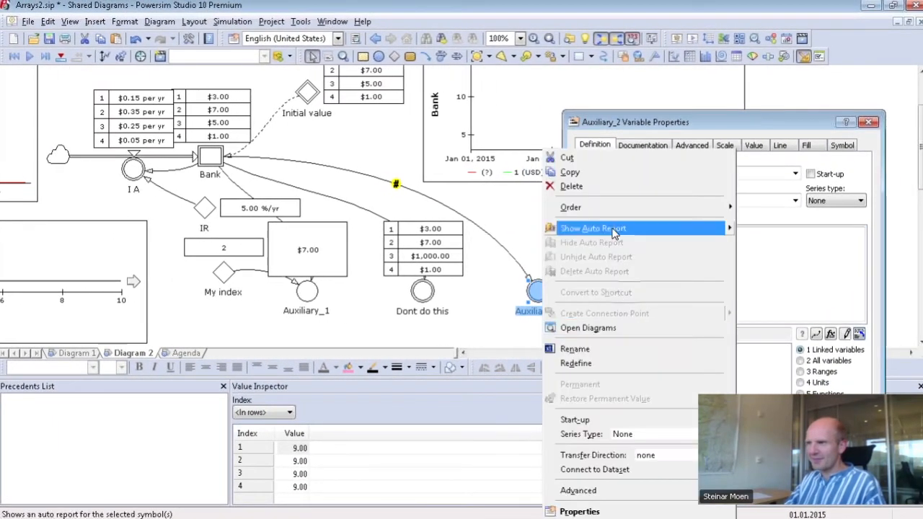
pyautogui.click(771, 224)
pyautogui.moveTo(538, 269); pyautogui.dragTo(515, 270)
pyautogui.click(538, 291)
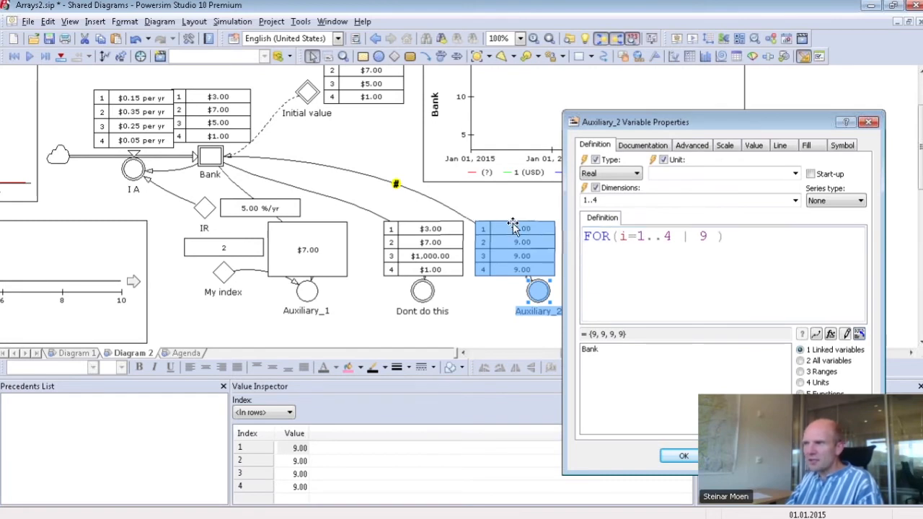
# Reformat the Auxiliary_2 definition so the 9 sits indented on its own line and the closing parenthesis on the line below.
pyautogui.click(696, 236)
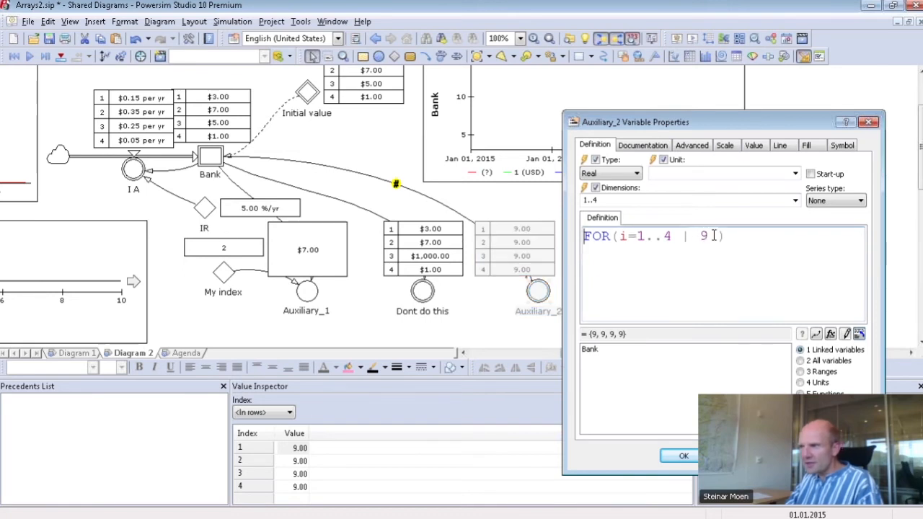
pyautogui.doubleClick(704, 236)
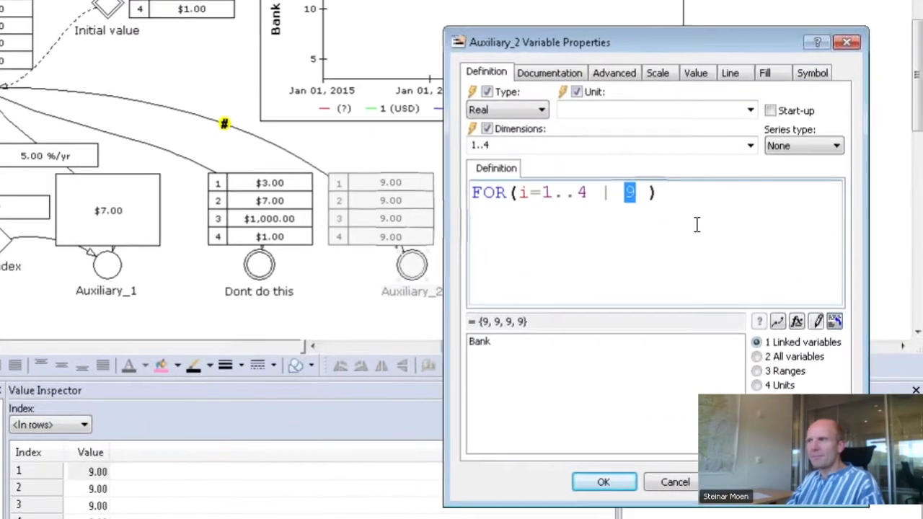
pyautogui.click(677, 249)
pyautogui.press('Return')
pyautogui.press('Tab')
pyautogui.press('Right')
pyautogui.press('Return')
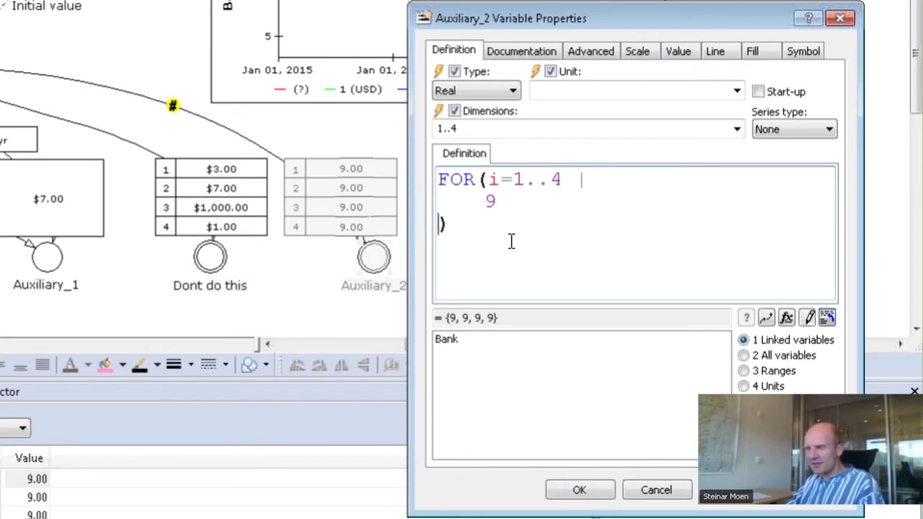
# Replace the 9 in the FOR expression of Auxiliary_2 with Bank[i] and accept the definition.
pyautogui.moveTo(480, 202); pyautogui.dragTo(496, 204)
pyautogui.moveTo(491, 209)
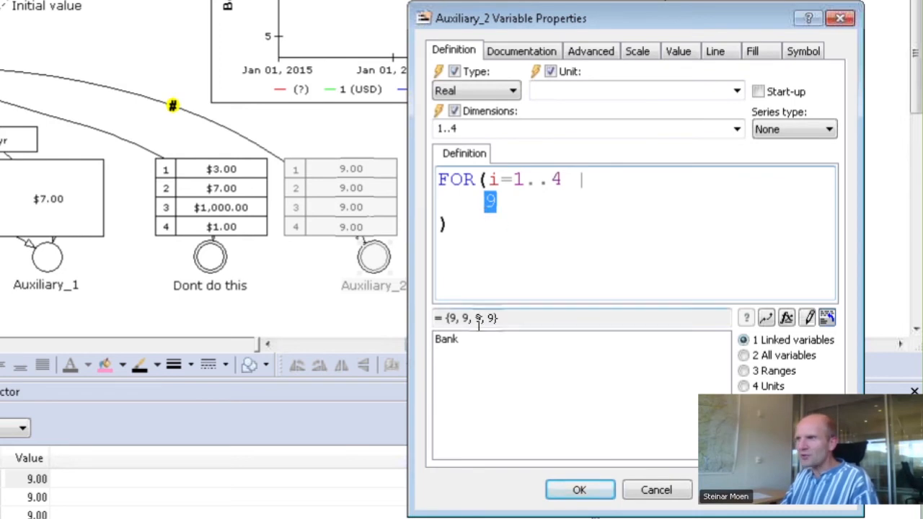
pyautogui.doubleClick(447, 340)
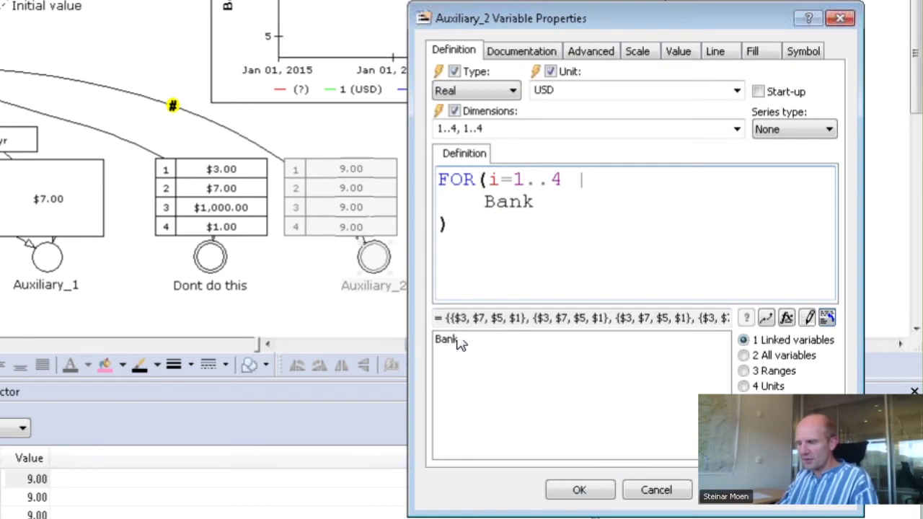
pyautogui.write('[')
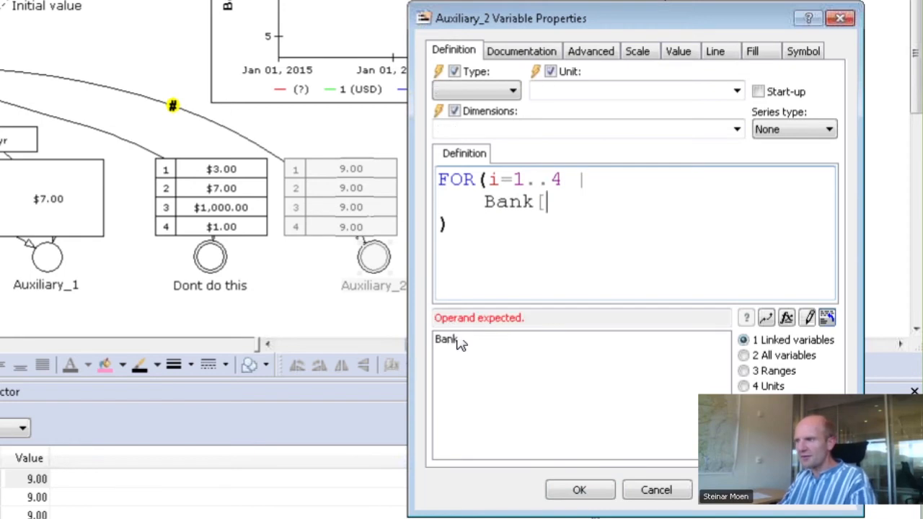
pyautogui.write('i')
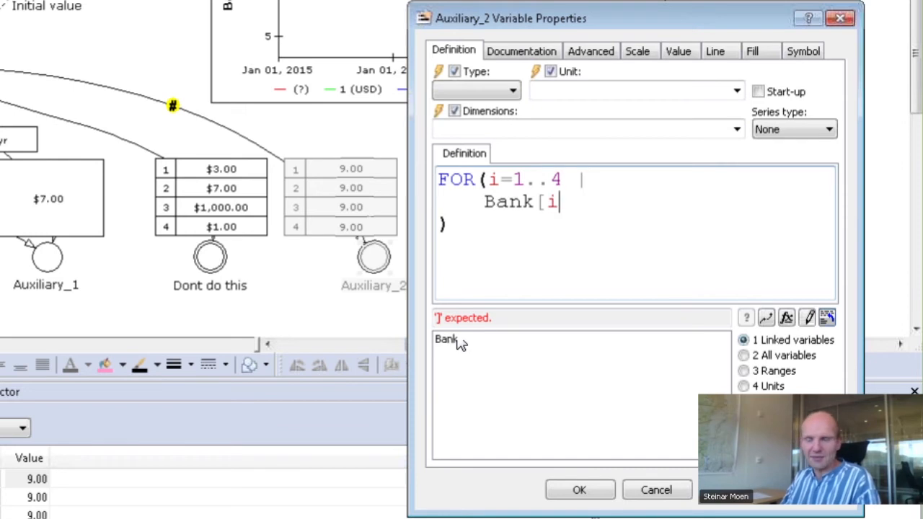
pyautogui.write(']')
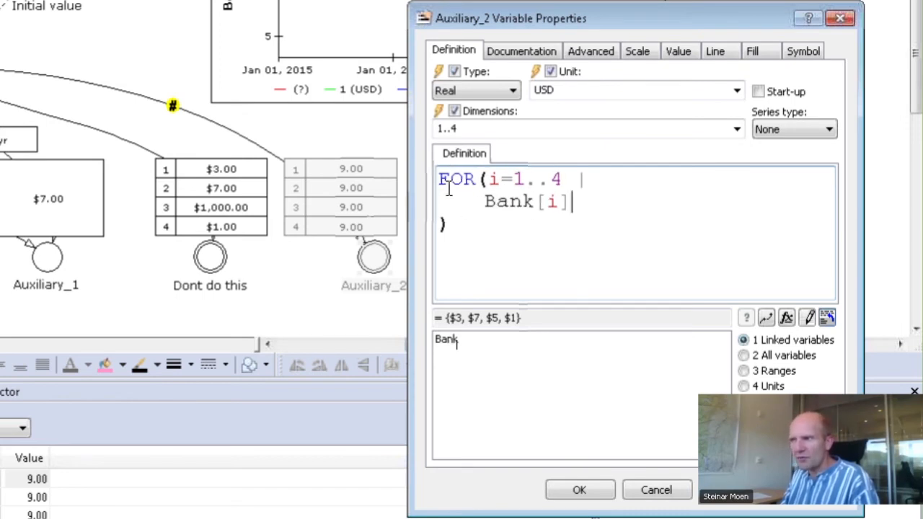
pyautogui.moveTo(488, 203); pyautogui.dragTo(571, 202)
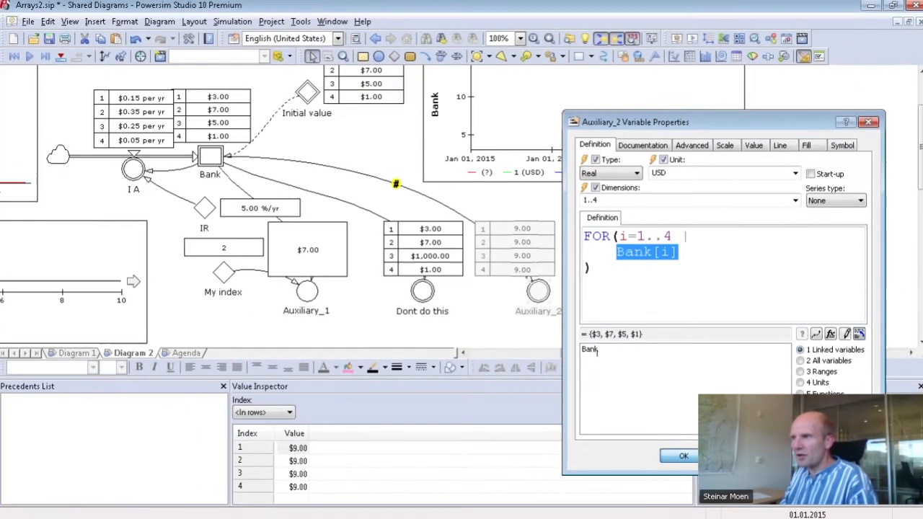
pyautogui.click(684, 456)
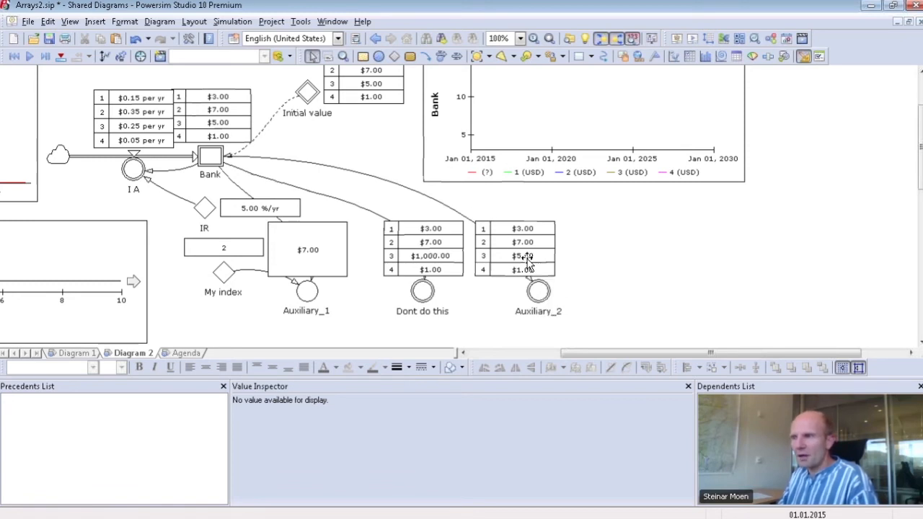
# Compare the element-by-element definition of Dont do this with the FOR definition of Auxiliary_2 in their variable properties.
pyautogui.click(423, 263)
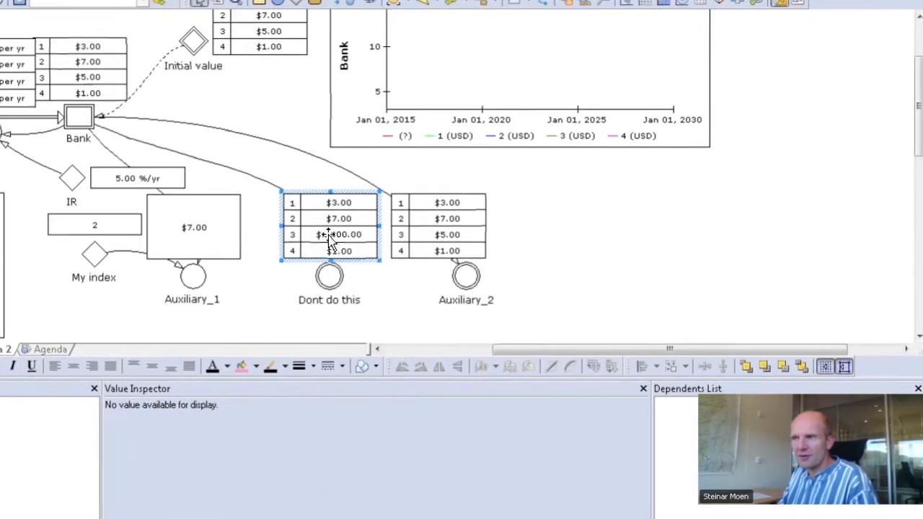
pyautogui.doubleClick(279, 267)
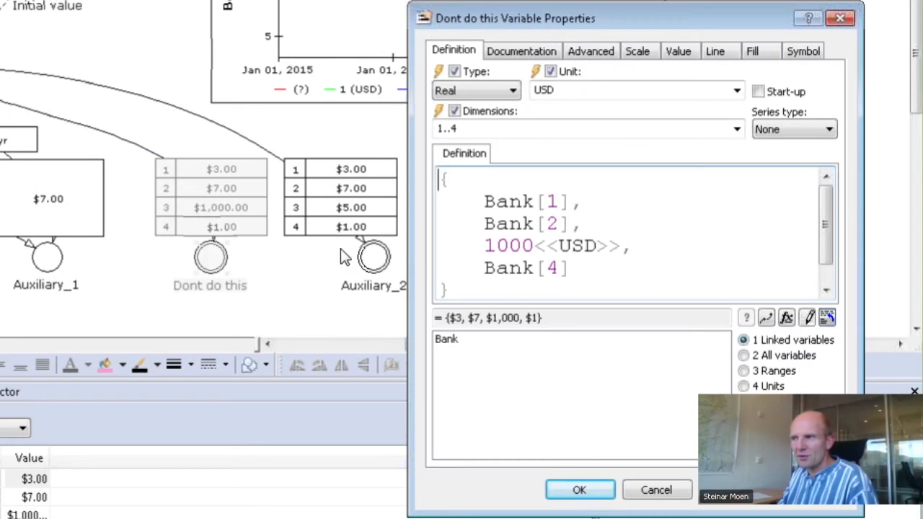
pyautogui.click(375, 261)
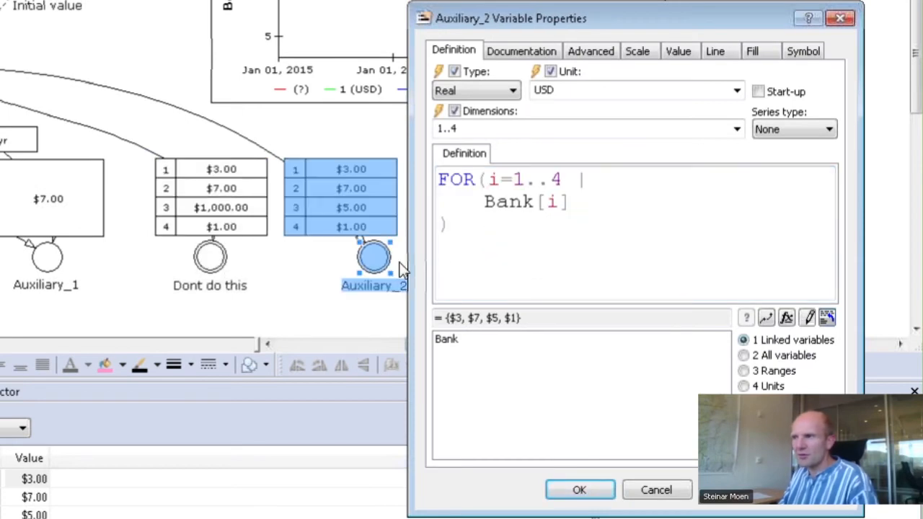
# Change the FOR body of Auxiliary_2 to if(i=3,1000<<USD>>,Bank[i]) and apply the definition.
pyautogui.click(485, 202)
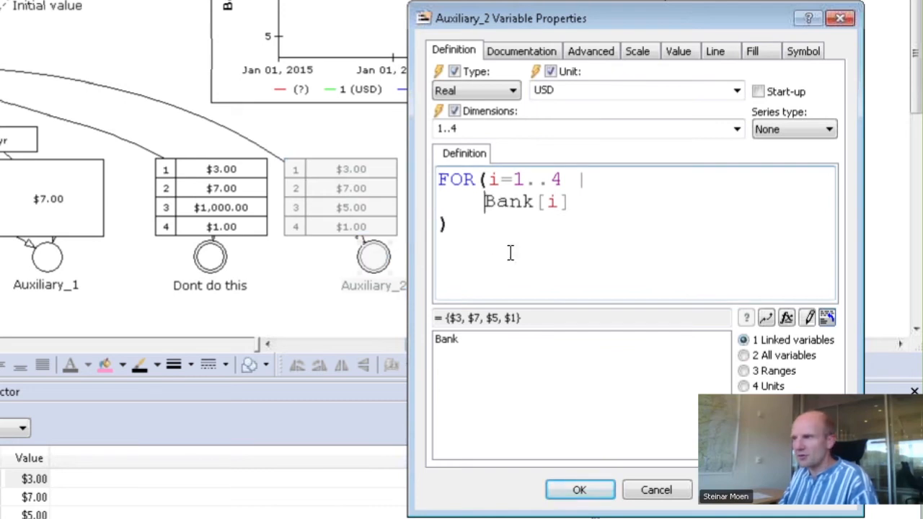
pyautogui.write('if(')
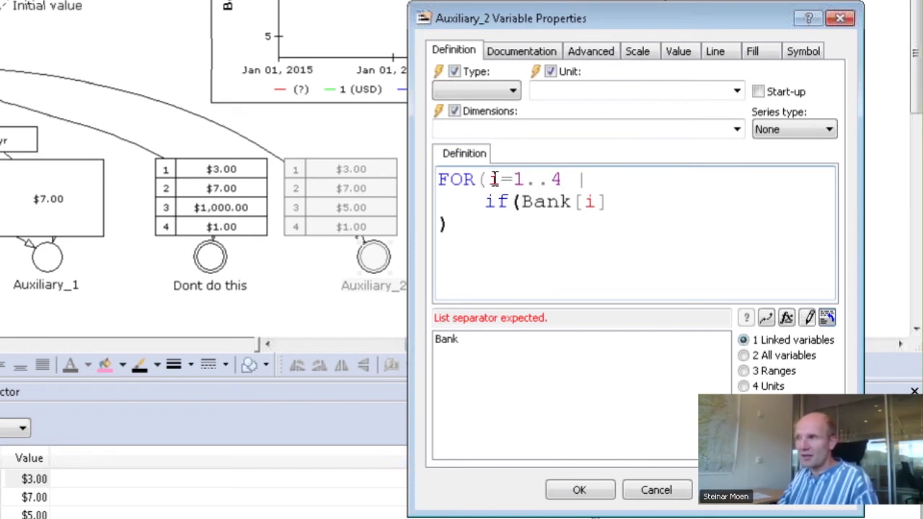
pyautogui.moveTo(493, 180)
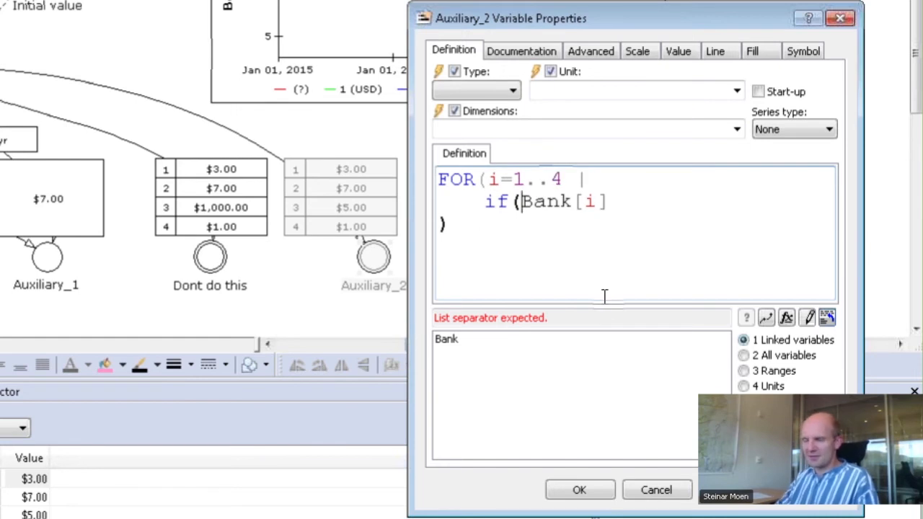
pyautogui.write('i=3')
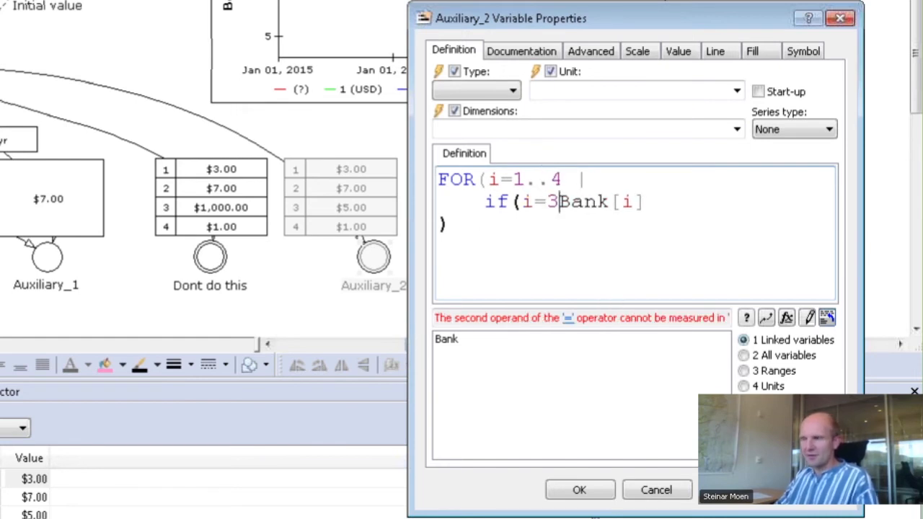
pyautogui.write(',1000')
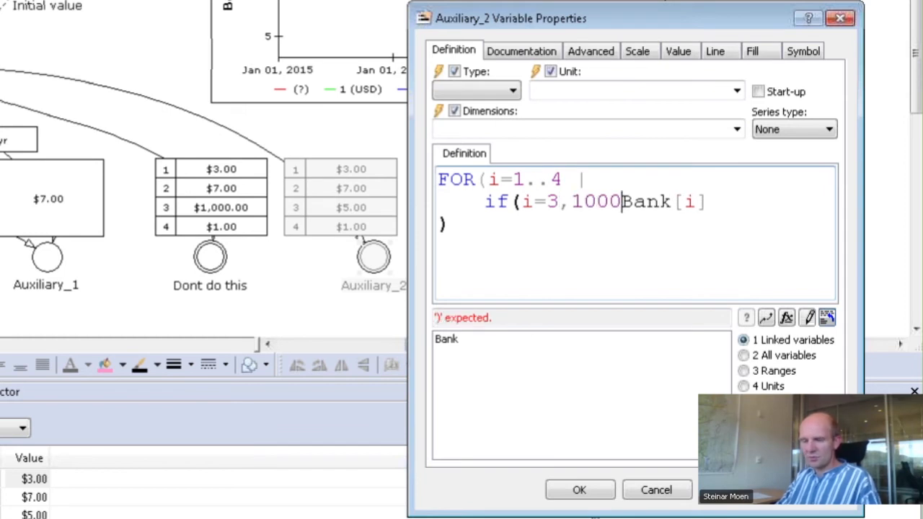
pyautogui.write('<<USD>>')
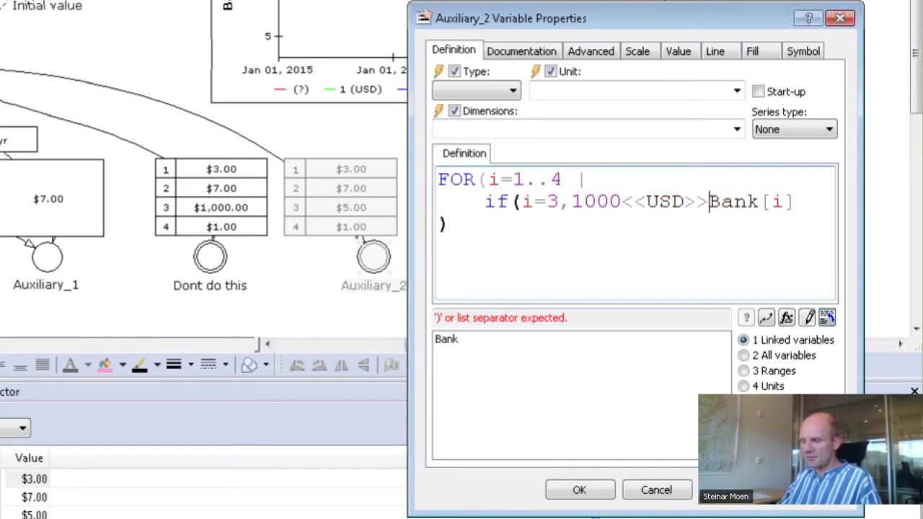
pyautogui.write(',Bank[i])')
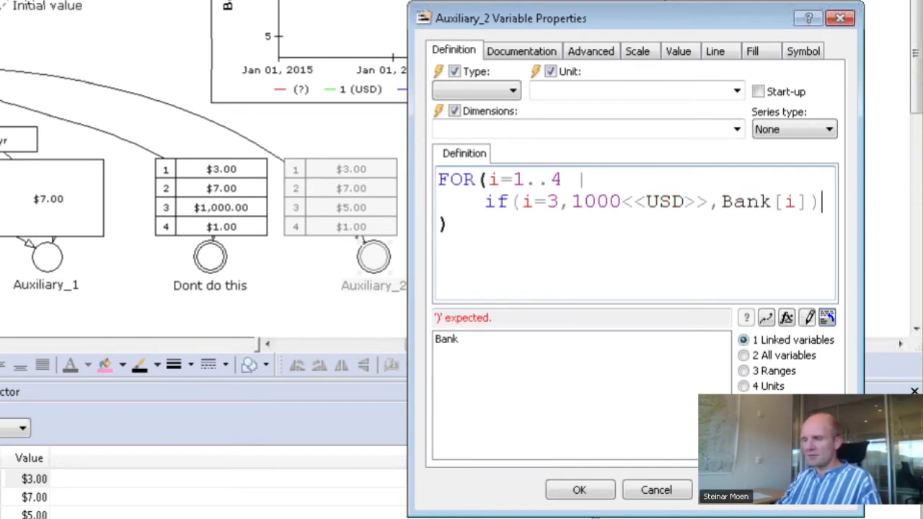
pyautogui.press('Return')
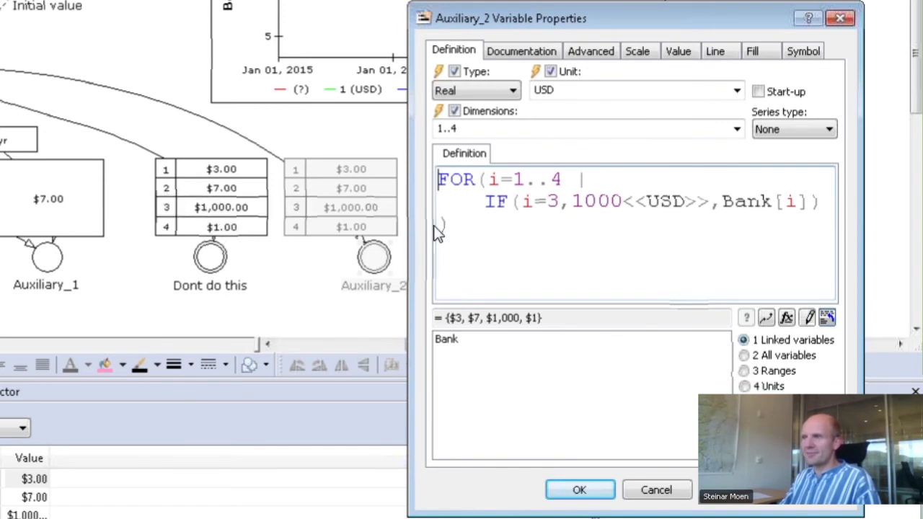
# Review the definition of Dont do this once more and rename Auxiliary_2 to "Do it this way".
pyautogui.click(221, 260)
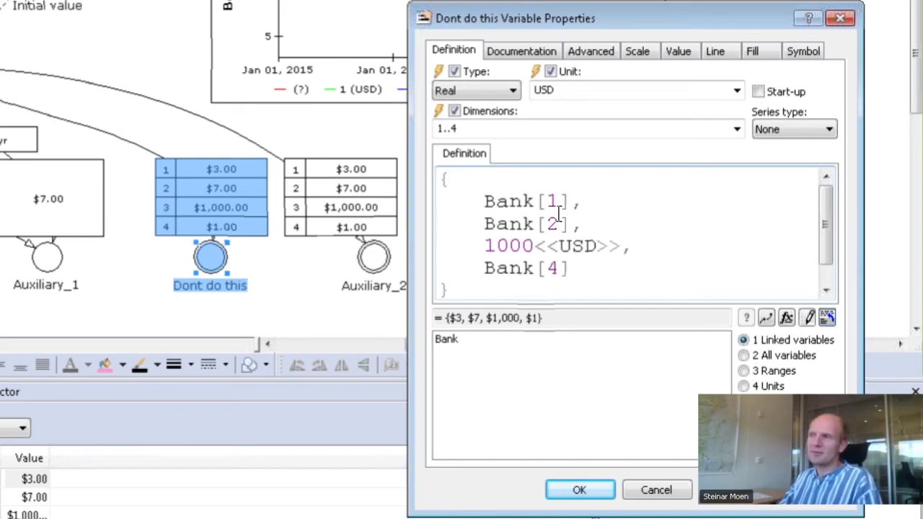
pyautogui.click(373, 257)
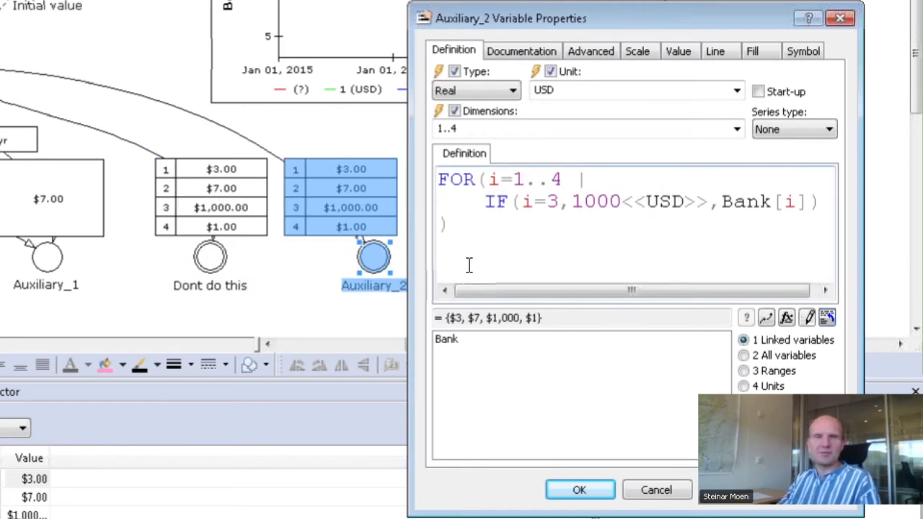
pyautogui.write('Do it this w')
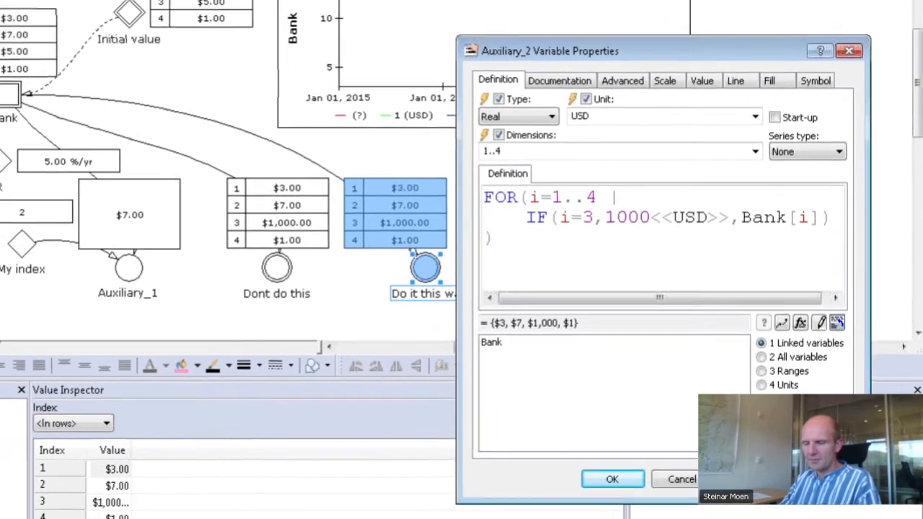
pyautogui.write('ay')
pyautogui.press('Return')
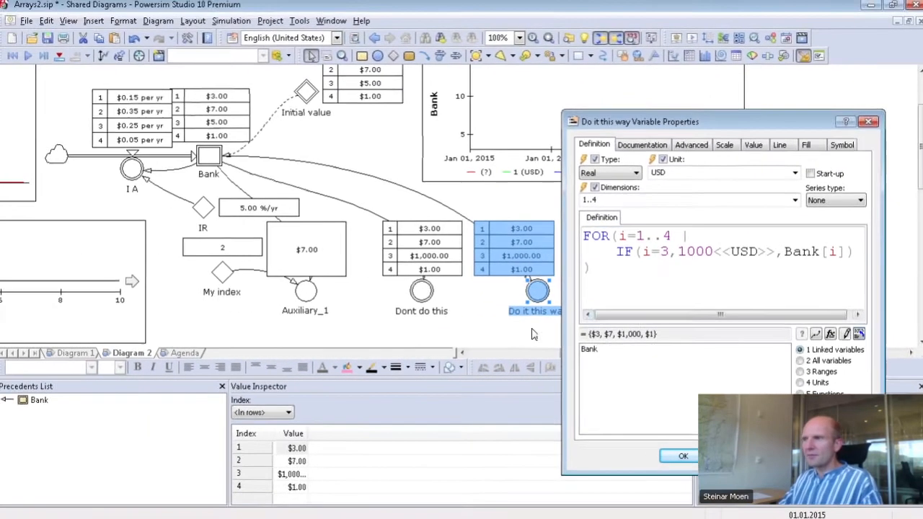
# Shift the name label of the Do it this way variable slightly left on the diagram and reselect the variable.
pyautogui.click(533, 334)
pyautogui.moveTo(543, 313); pyautogui.dragTo(525, 313)
pyautogui.click(526, 338)
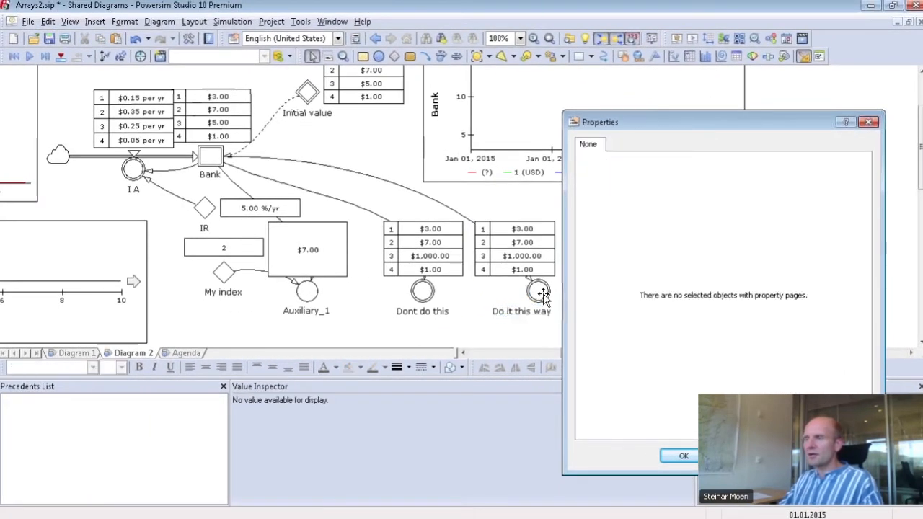
pyautogui.click(541, 293)
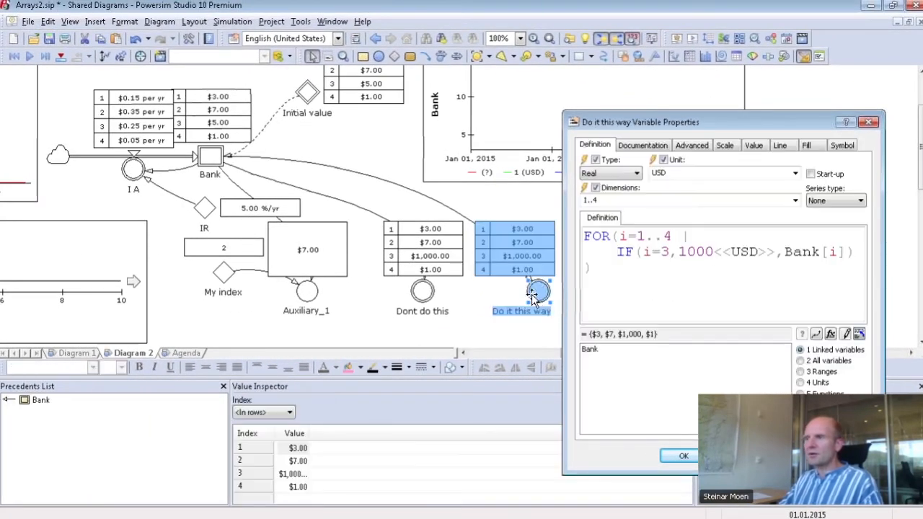
# Deselect the Do it this way variable, switch to the Word agenda and highlight the line "The FOR function is used to generate an array.".
pyautogui.click(532, 337)
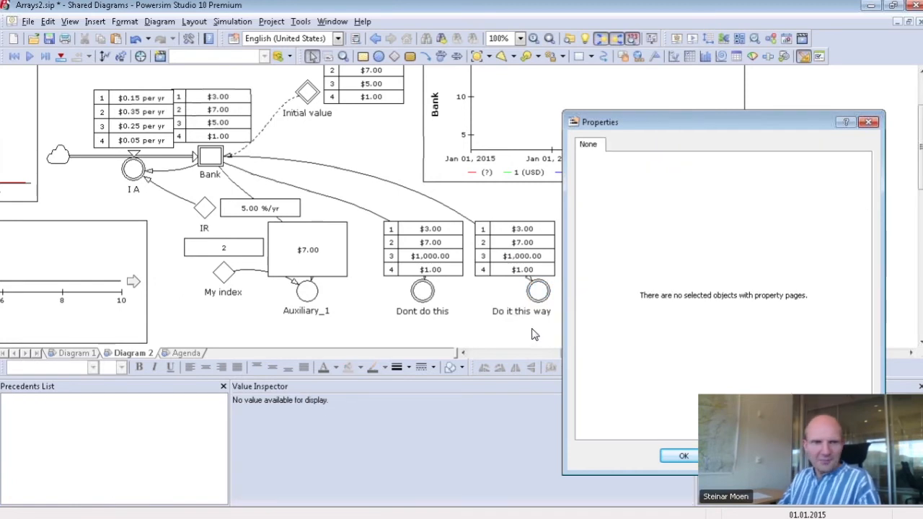
pyautogui.hotkey('alt', 'Tab')
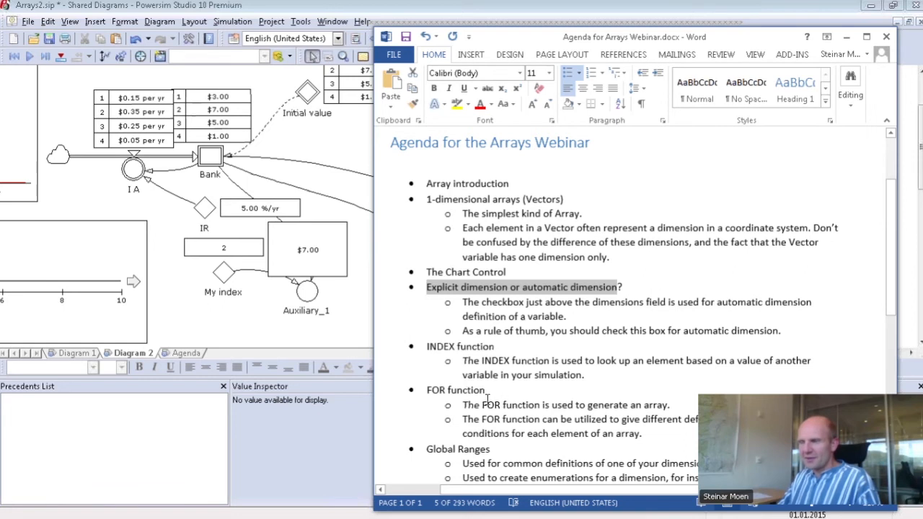
pyautogui.moveTo(462, 405); pyautogui.dragTo(672, 405)
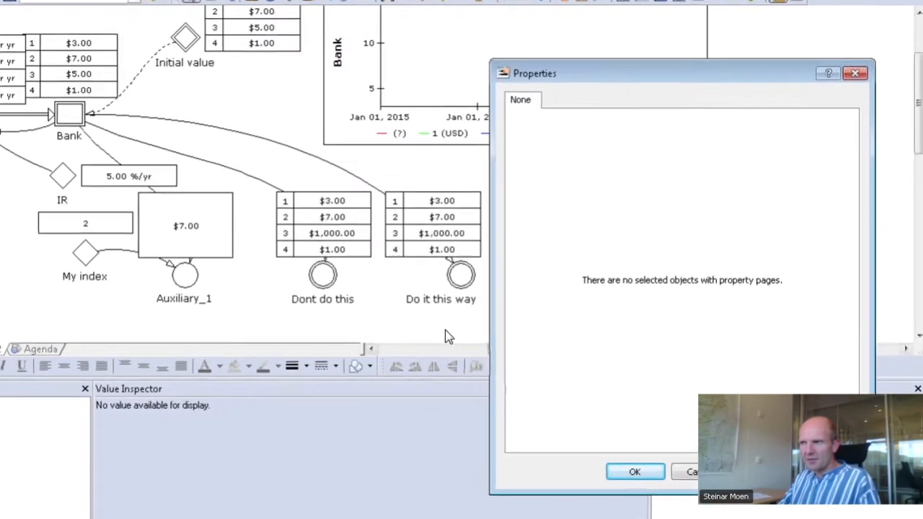
# Shorten the FOR range in the definition of Do it this way to i=1..3.
pyautogui.click(461, 274)
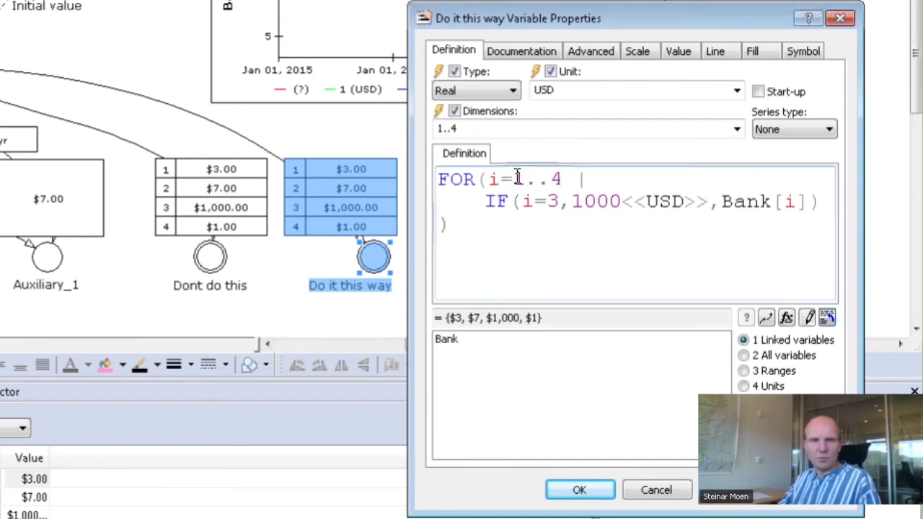
pyautogui.doubleClick(557, 178)
pyautogui.write('3')
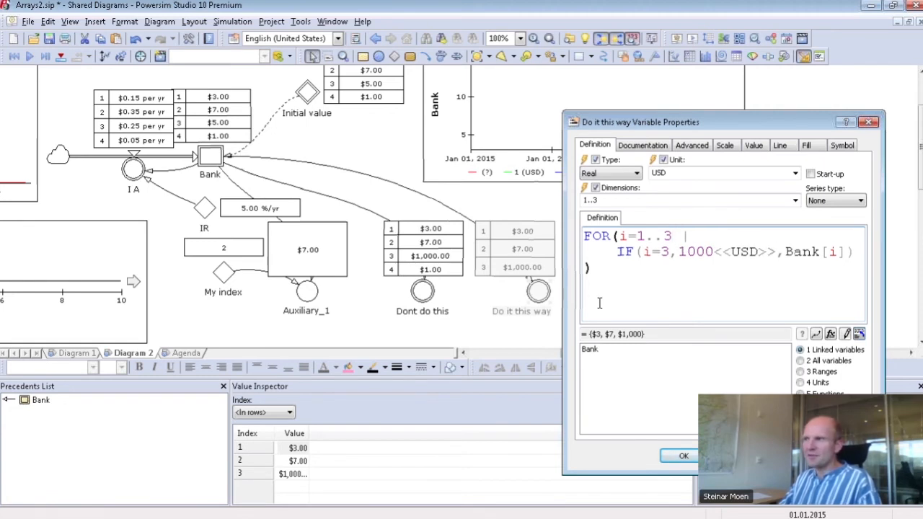
# Extend the FOR range of Do it this way to i=1..5 and apply the definition anyway.
pyautogui.press('BackSpace')
pyautogui.write('5')
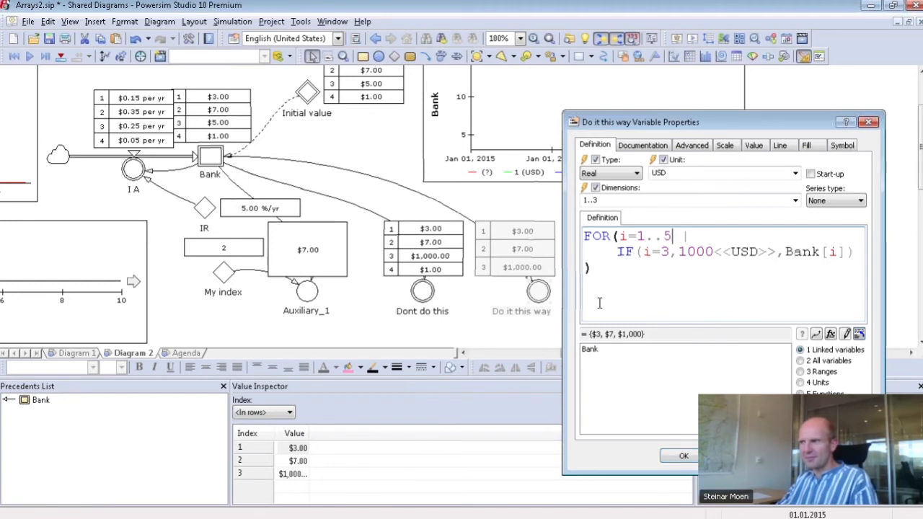
pyautogui.click(684, 456)
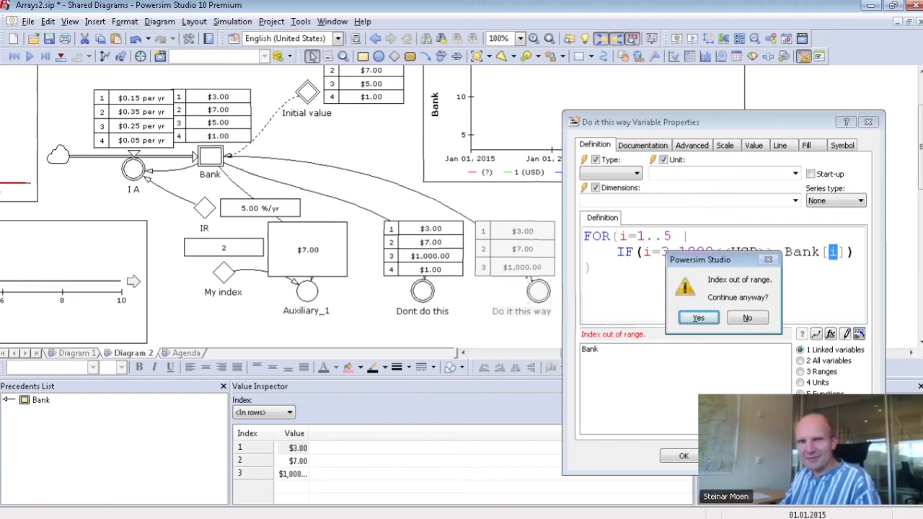
pyautogui.moveTo(691, 260); pyautogui.dragTo(631, 345)
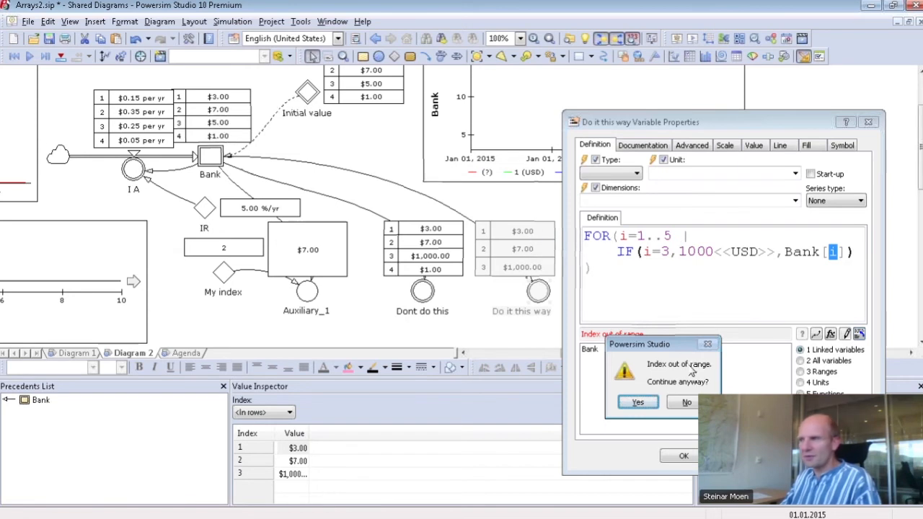
pyautogui.click(638, 402)
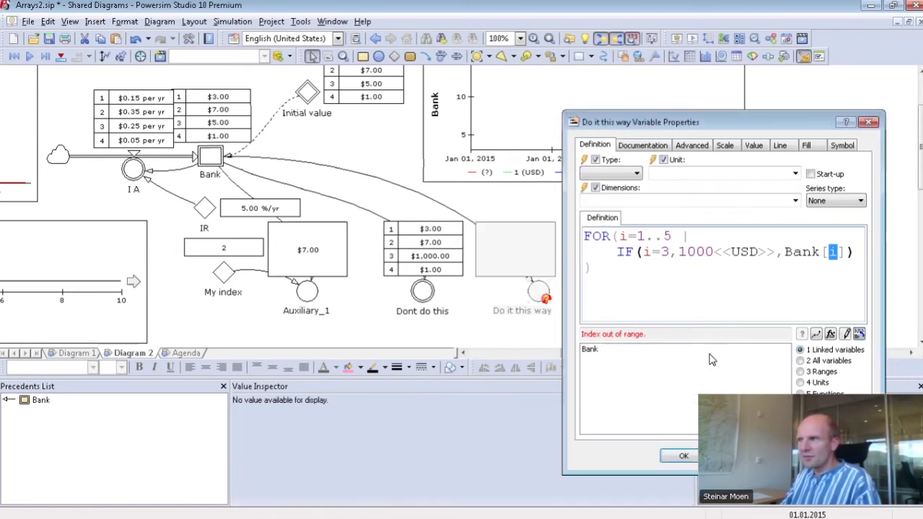
# Replace Bank[i] with Bank[index(i)] in the Do it this way definition and apply it.
pyautogui.click(834, 256)
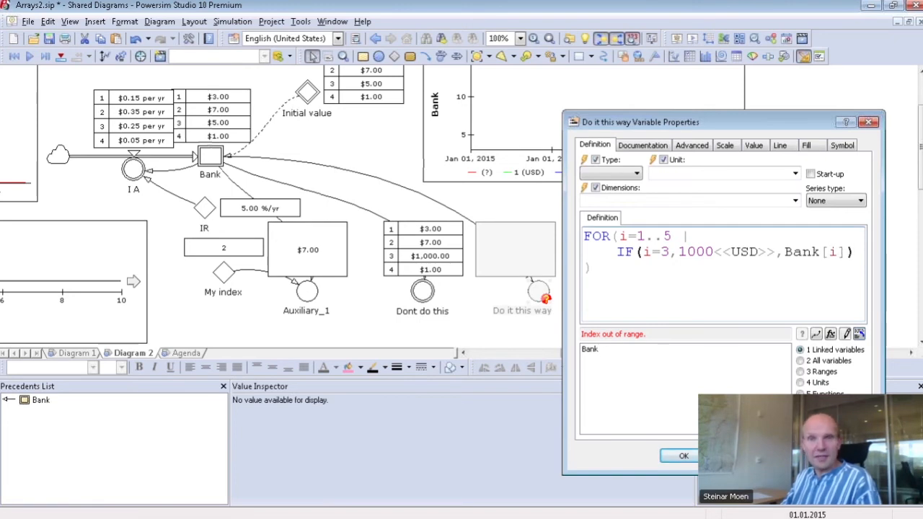
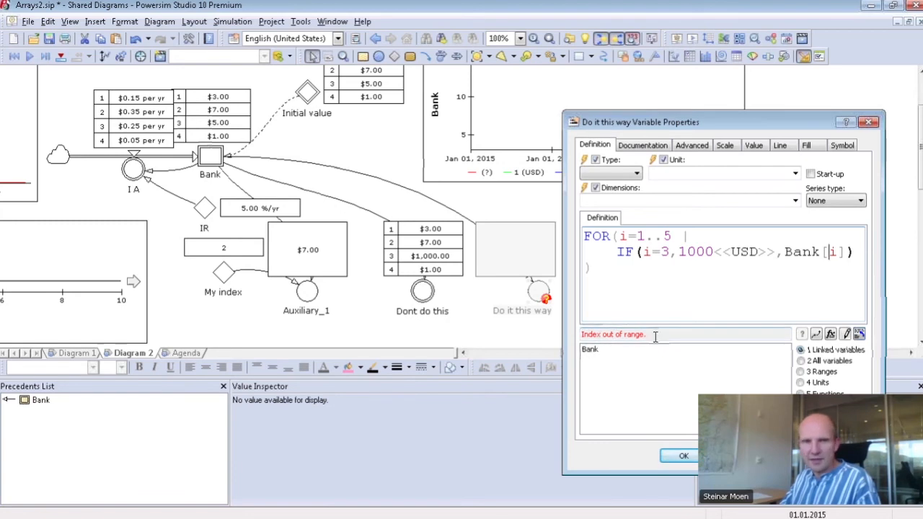
pyautogui.doubleClick(831, 252)
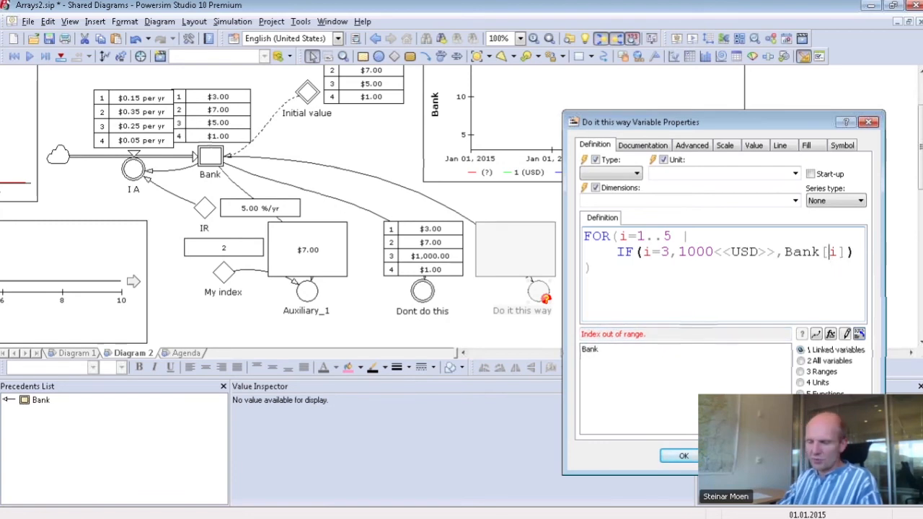
pyautogui.write('index(')
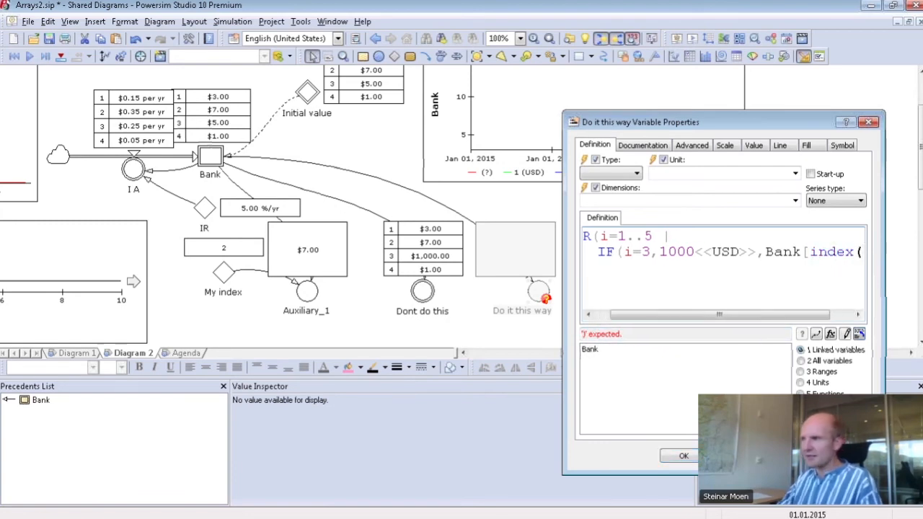
pyautogui.write('i)')
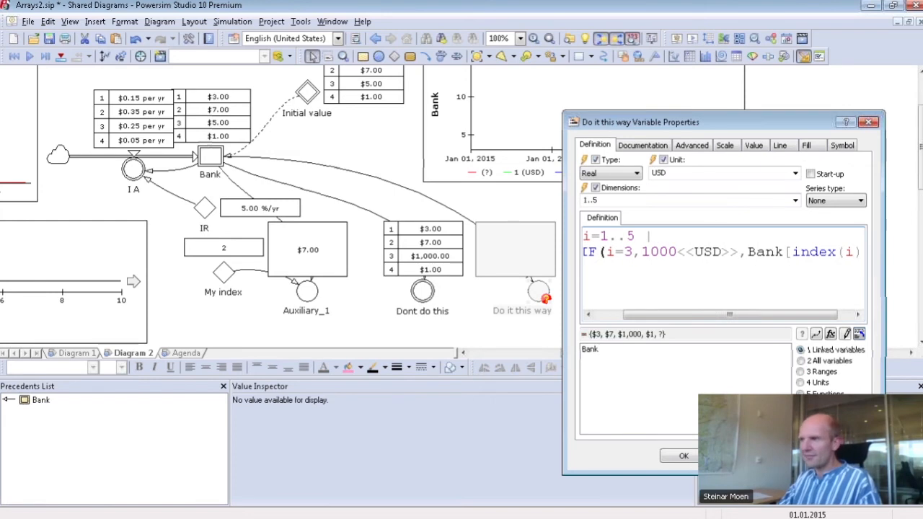
pyautogui.press('Return')
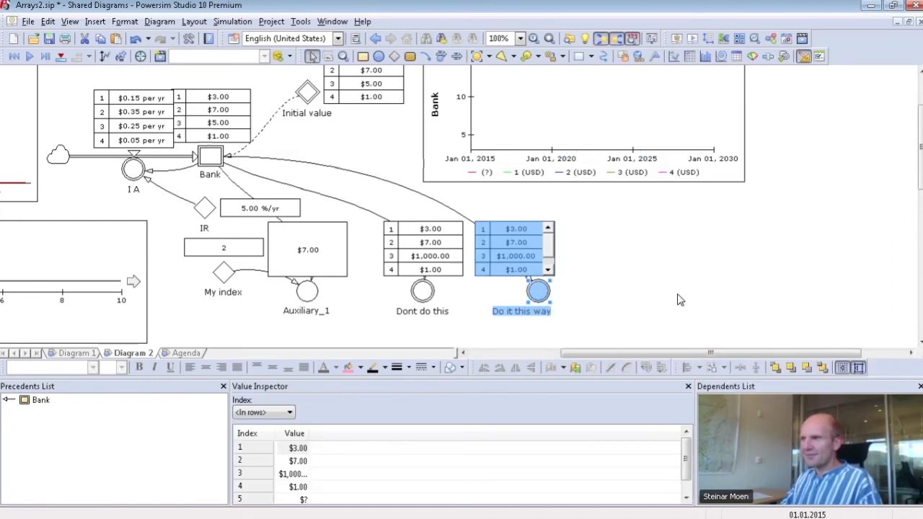
# Extend the value table of Do it this way upward to fit all five elements.
pyautogui.click(536, 227)
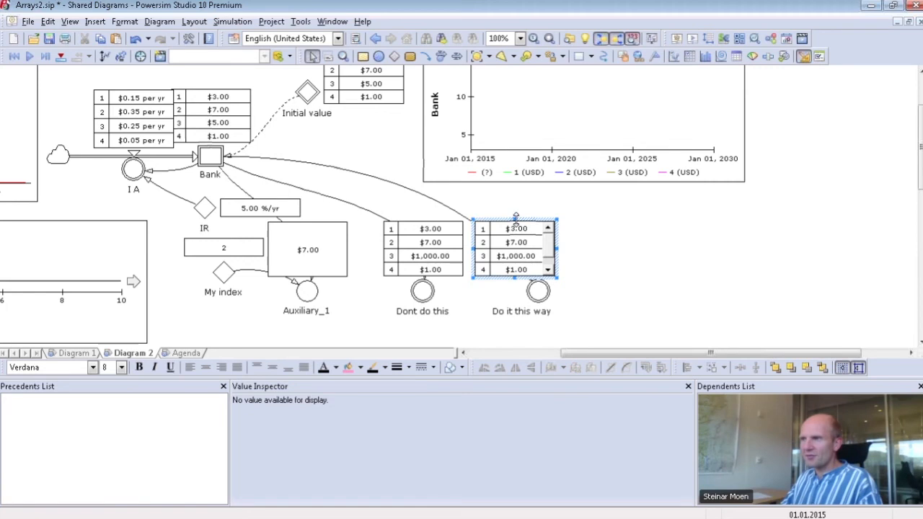
pyautogui.moveTo(513, 222); pyautogui.dragTo(513, 208)
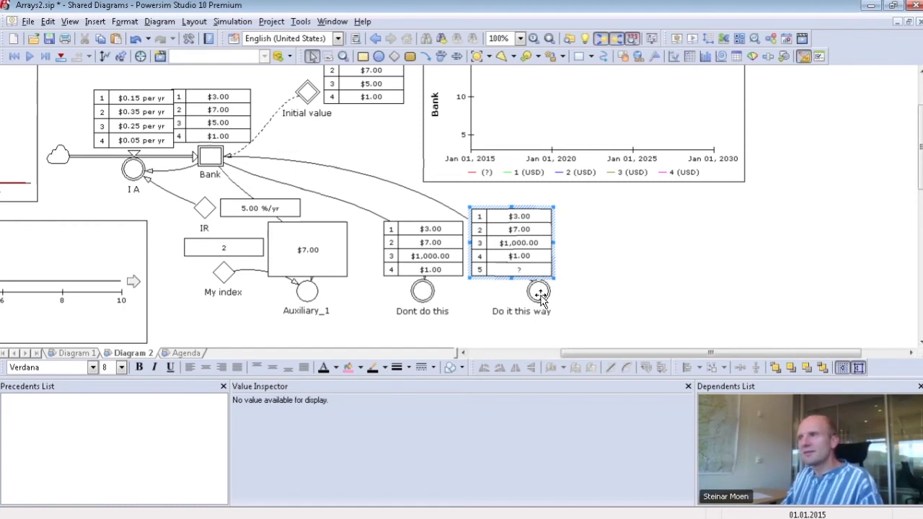
pyautogui.moveTo(541, 296)
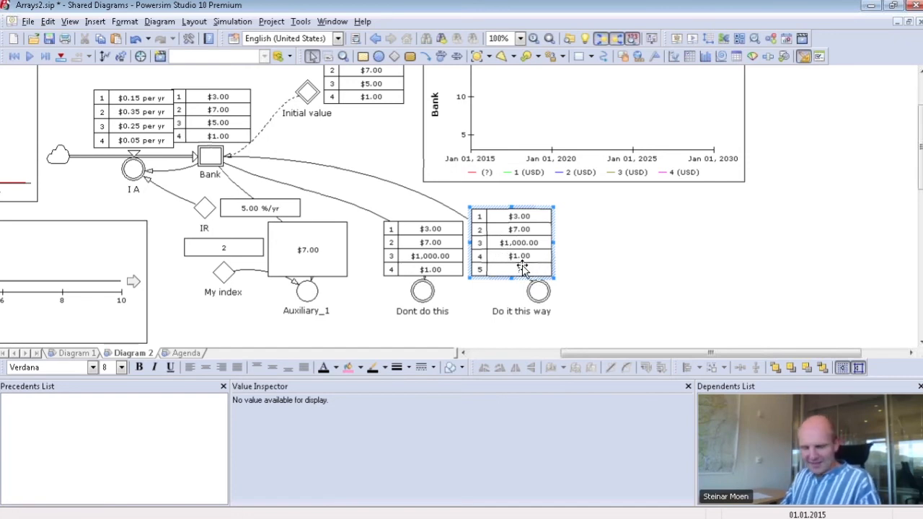
# Read the FOR function and Global Ranges points in the Word agenda, and return to the Powersim diagram.
pyautogui.hotkey('alt', 'Tab')
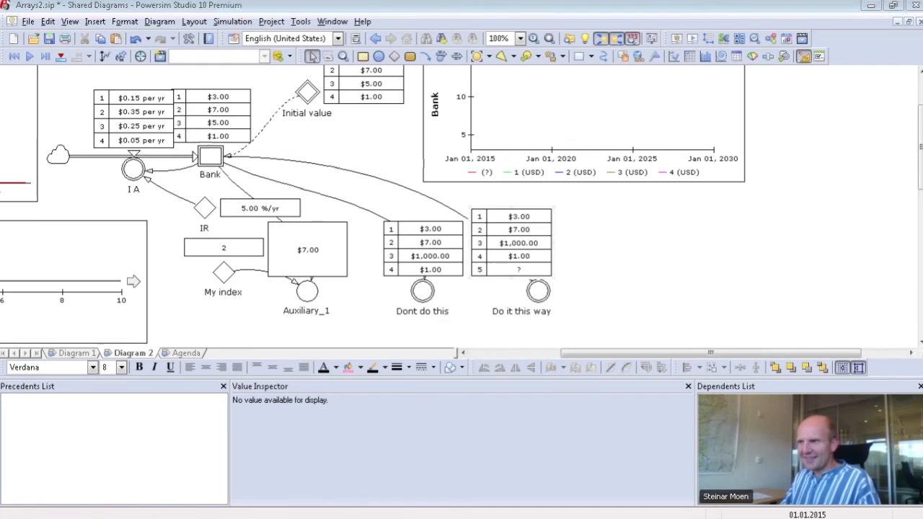
pyautogui.scroll(-4, 498, 310)
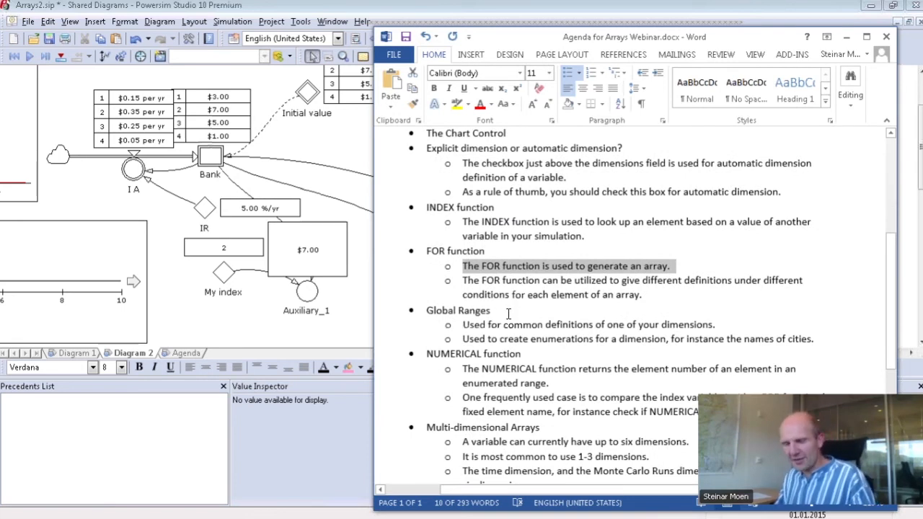
pyautogui.hotkey('alt', 'Tab')
pyautogui.click(587, 285)
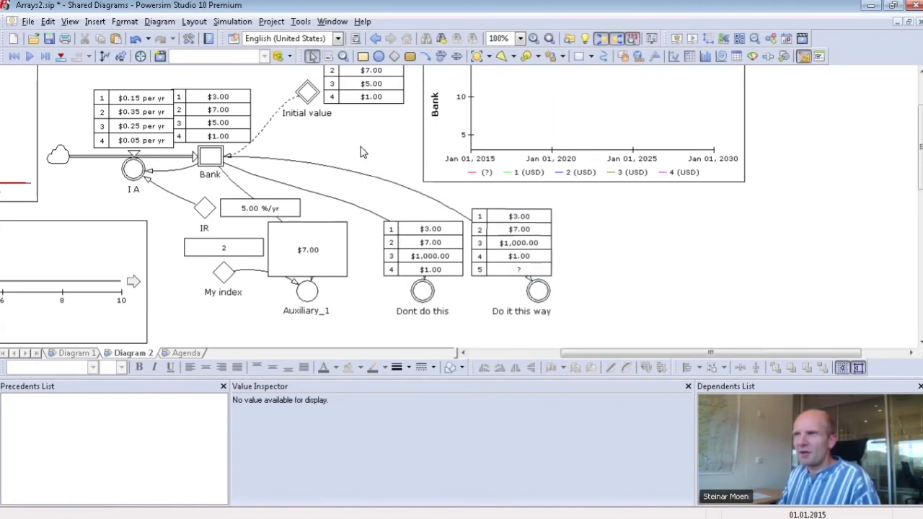
pyautogui.scroll(2, 363, 152)
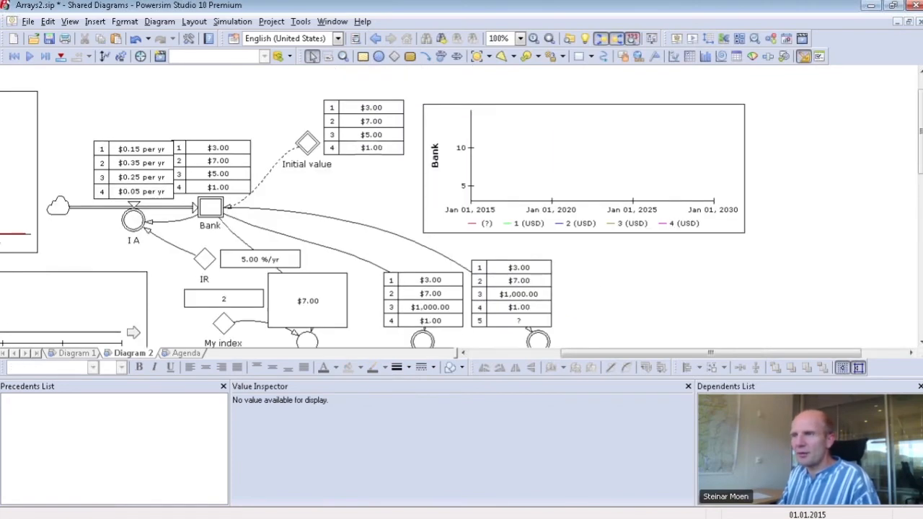
pyautogui.scroll(-2, 606, 302)
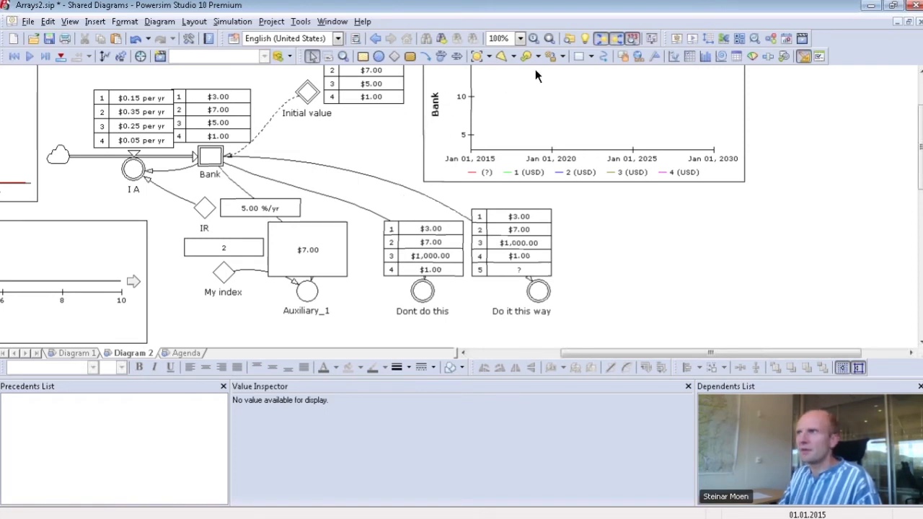
# Show the Project Explorer and start adding a global range named RangeTest.
pyautogui.click(569, 40)
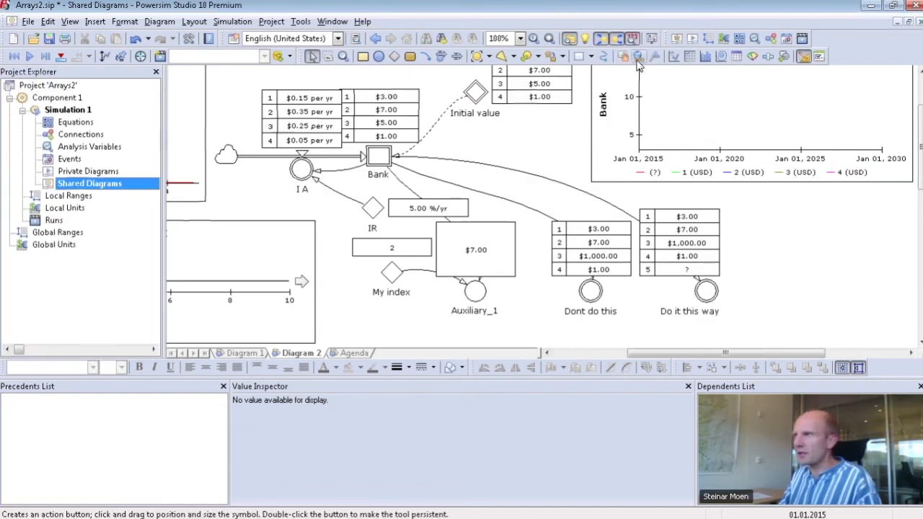
pyautogui.click(709, 40)
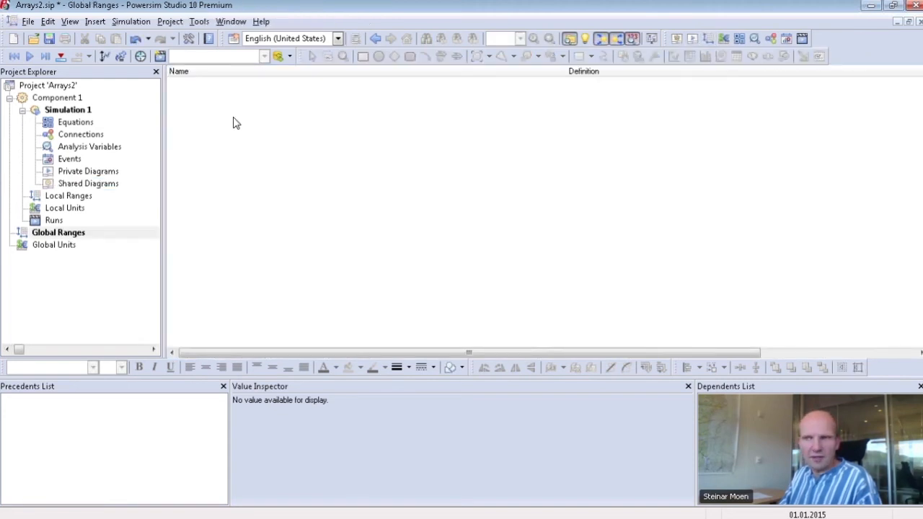
pyautogui.rightClick(233, 123)
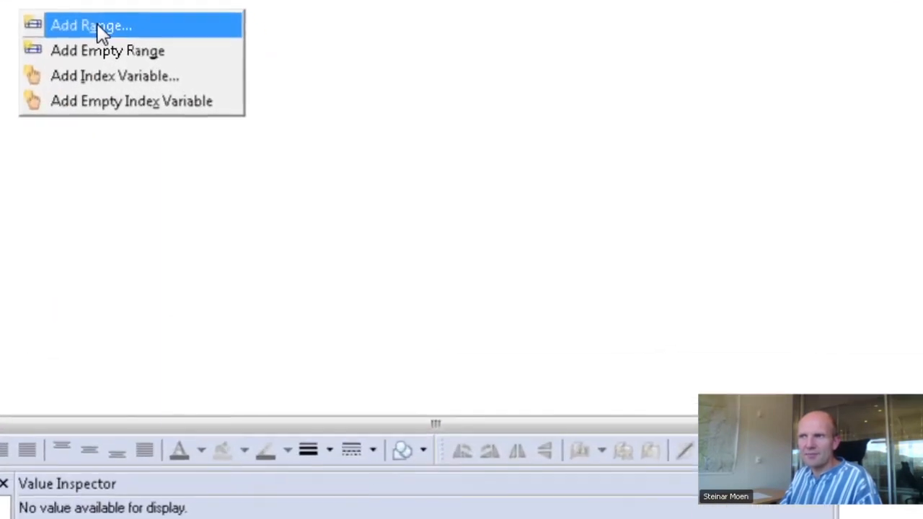
pyautogui.click(96, 24)
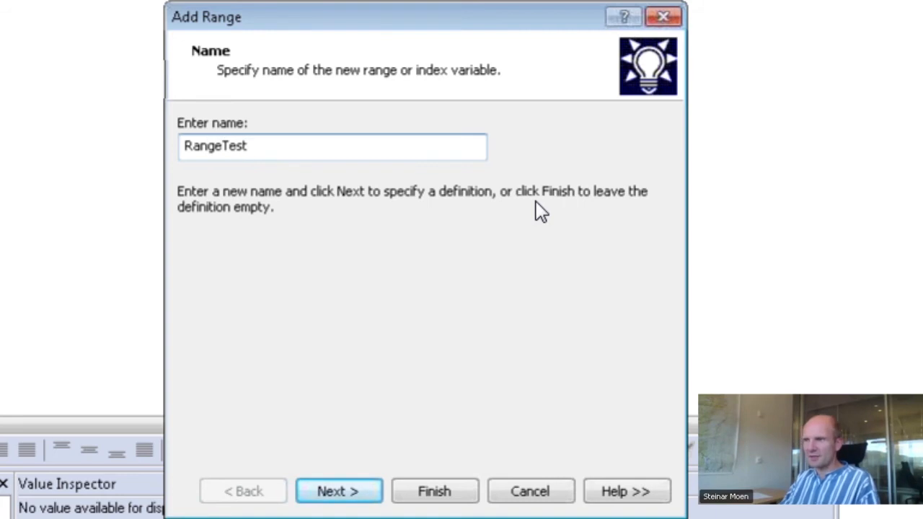
pyautogui.press('Return')
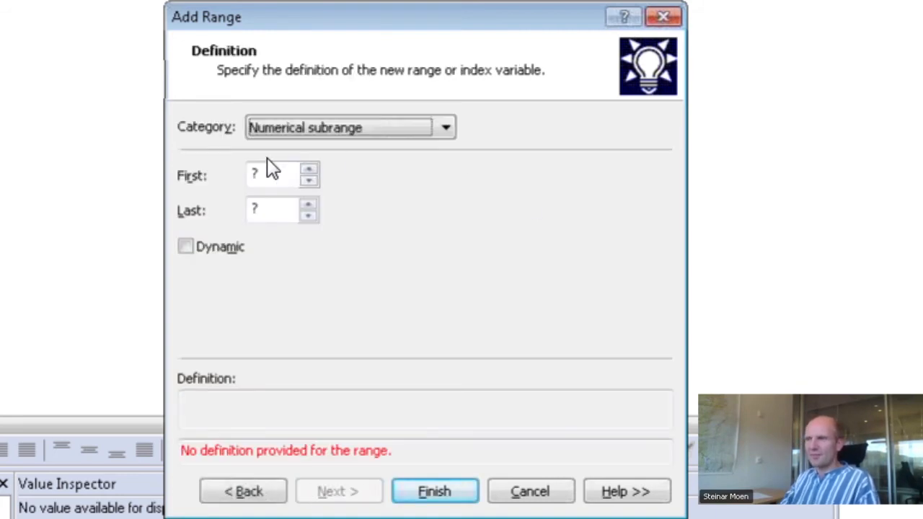
# Define RangeTest as a numerical subrange with first element 1 and last element 4, and finish adding it.
pyautogui.click(308, 170)
pyautogui.click(308, 170)
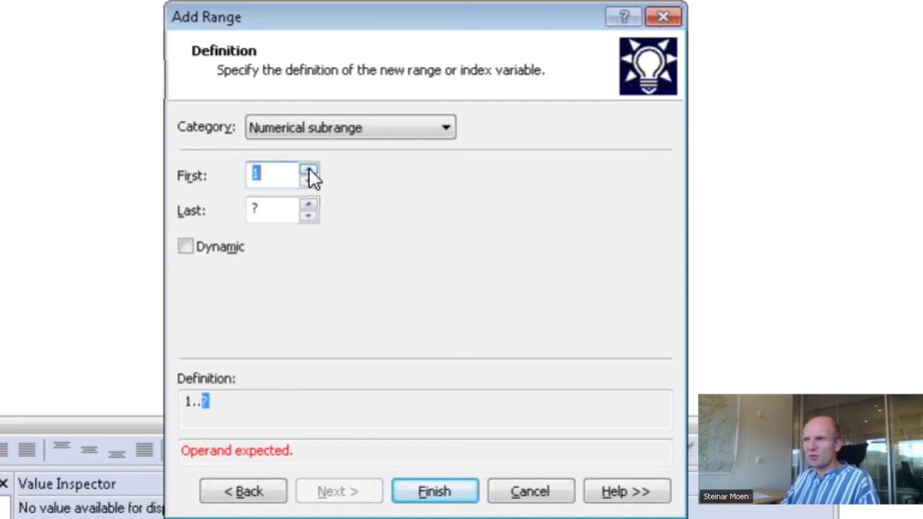
pyautogui.click(311, 207)
pyautogui.click(311, 207)
pyautogui.click(310, 207)
pyautogui.click(310, 206)
pyautogui.click(311, 206)
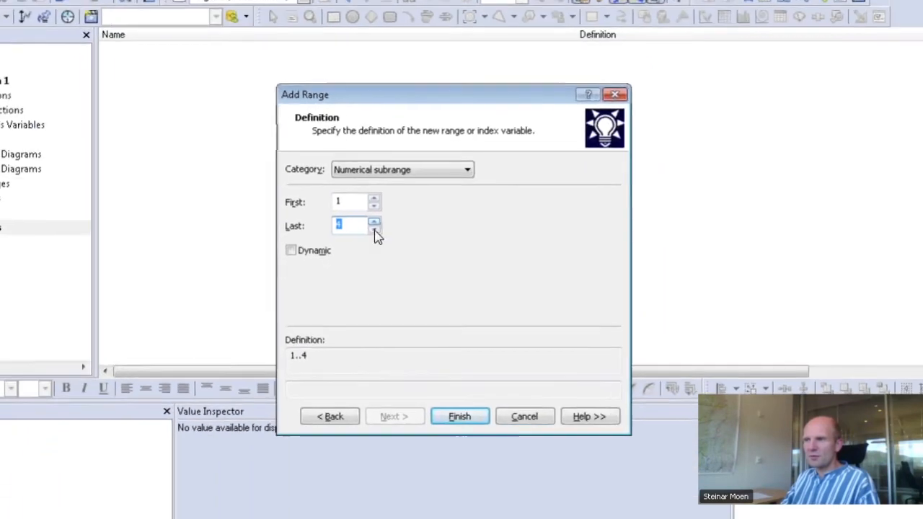
pyautogui.click(459, 416)
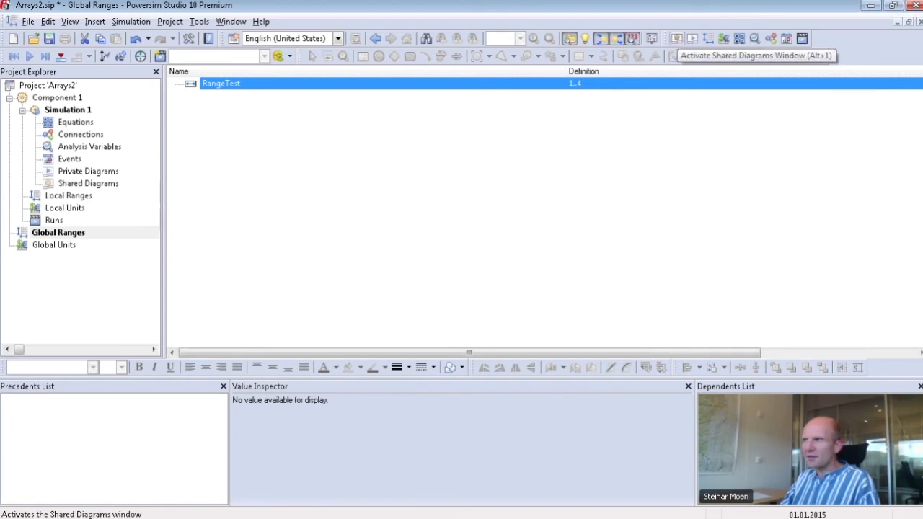
# Return to the shared diagrams, place a new auxiliary in the empty area below the model on Diagram 2, and open its variable properties.
pyautogui.click(677, 38)
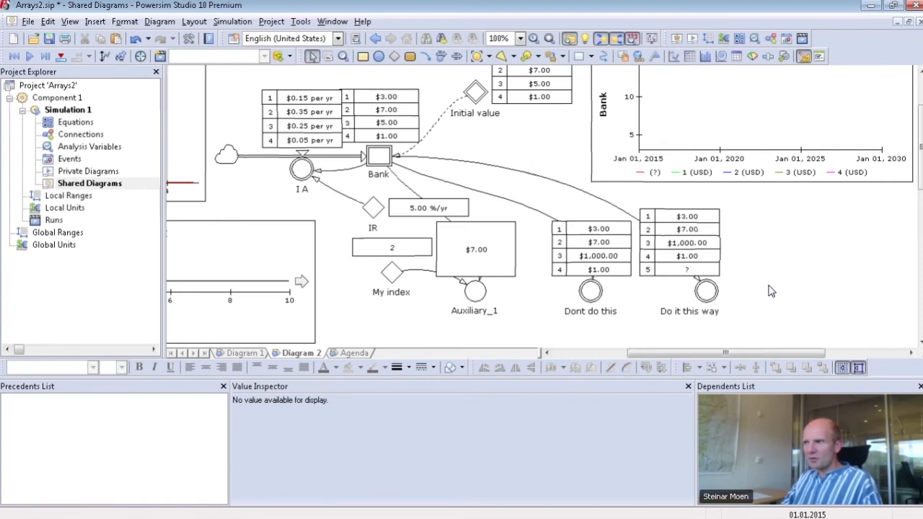
pyautogui.scroll(-3, 480, 292)
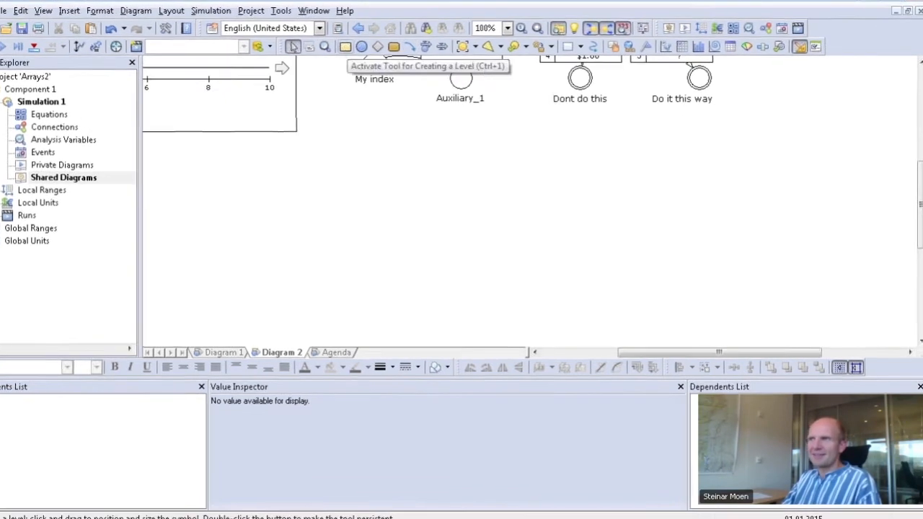
pyautogui.click(319, 23)
pyautogui.click(183, 206)
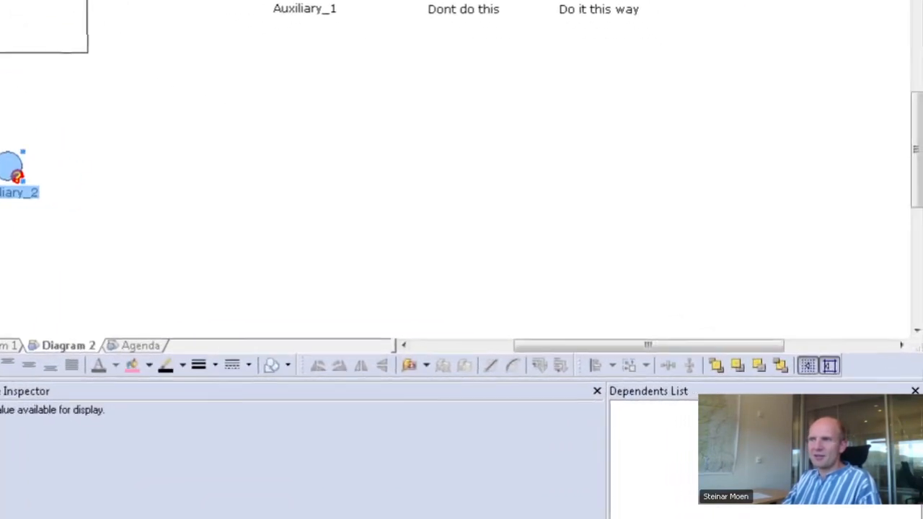
pyautogui.doubleClick(182, 206)
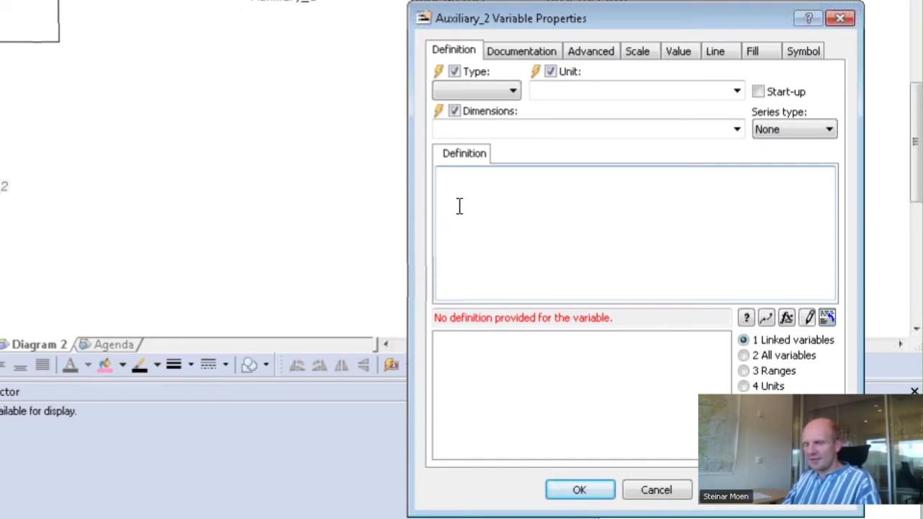
# Define Auxiliary_2 as 5 with RangeTest as its dimension, and apply the properties.
pyautogui.click(438, 128)
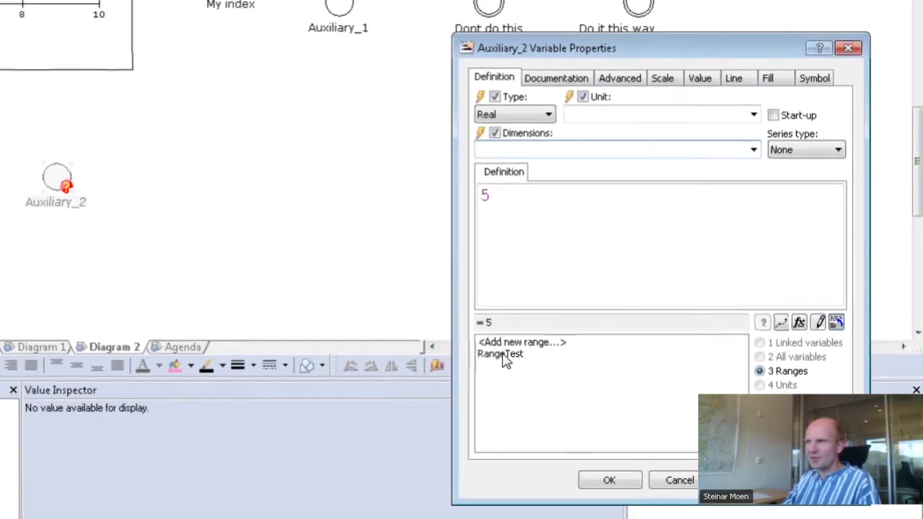
pyautogui.doubleClick(480, 354)
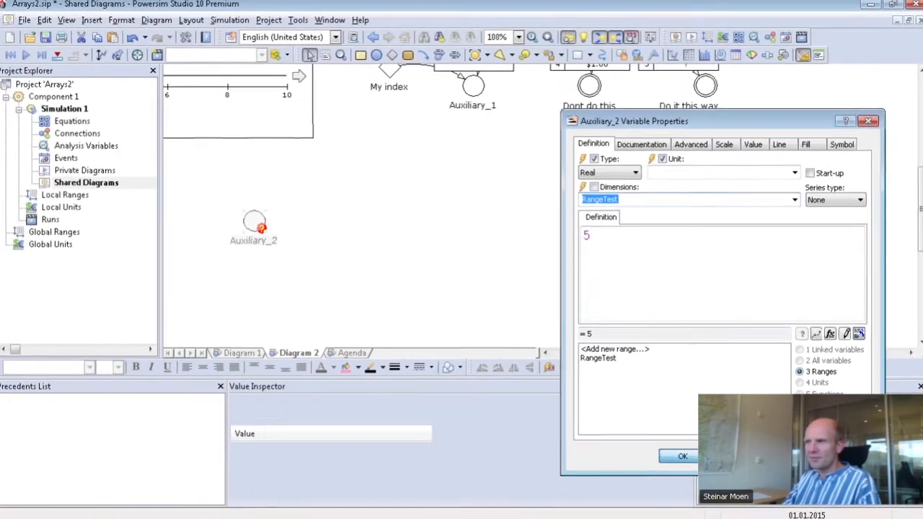
pyautogui.click(672, 457)
# Move Auxiliary_2 slightly downward on the diagram and show its auto report.
pyautogui.moveTo(254, 220); pyautogui.dragTo(256, 250)
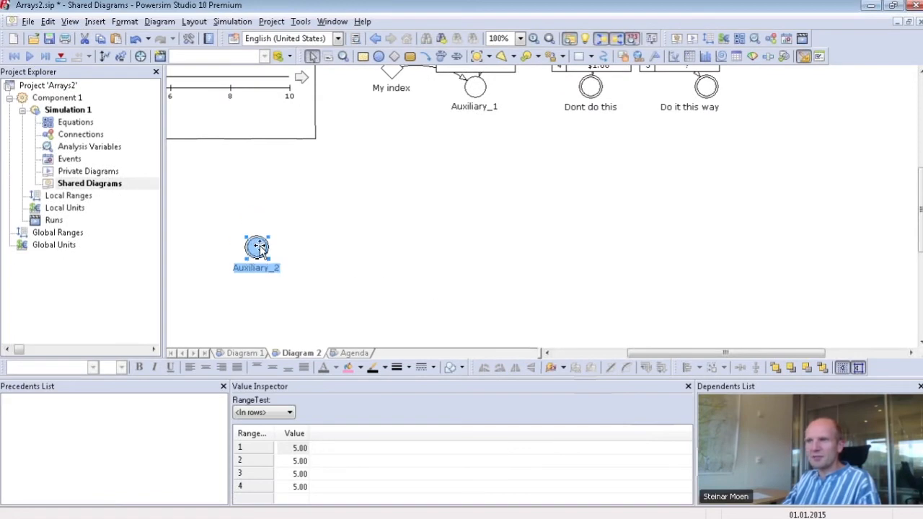
pyautogui.rightClick(257, 248)
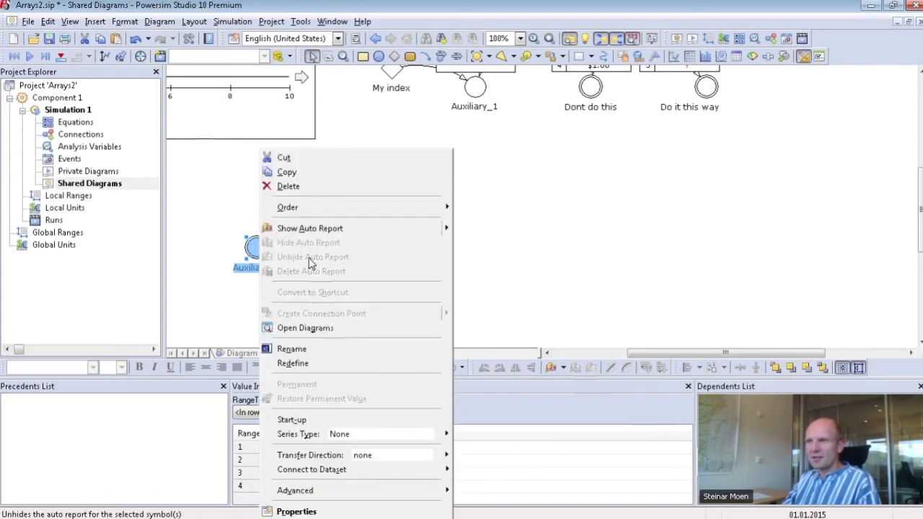
pyautogui.click(310, 229)
pyautogui.scroll(5, 394, 282)
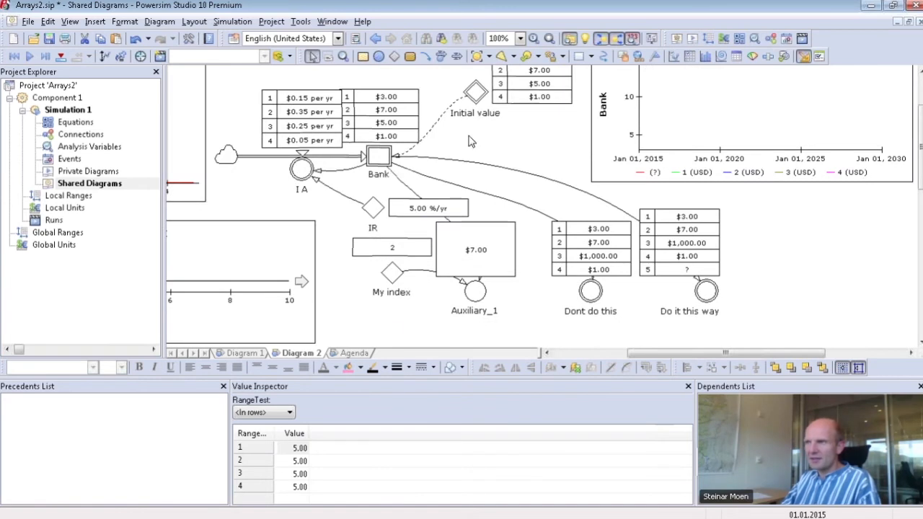
pyautogui.scroll(-4, 333, 292)
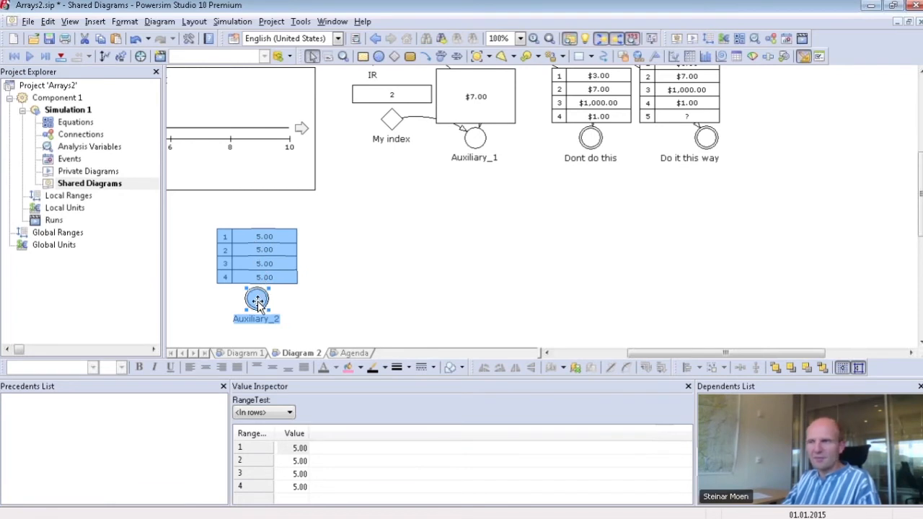
# Duplicate Auxiliary_2 beside the original and set the copy's definition to 7.
pyautogui.moveTo(257, 301)
pyautogui.mouseDown()
pyautogui.moveTo(381, 309)
pyautogui.moveTo(244, 290)
pyautogui.mouseUp()
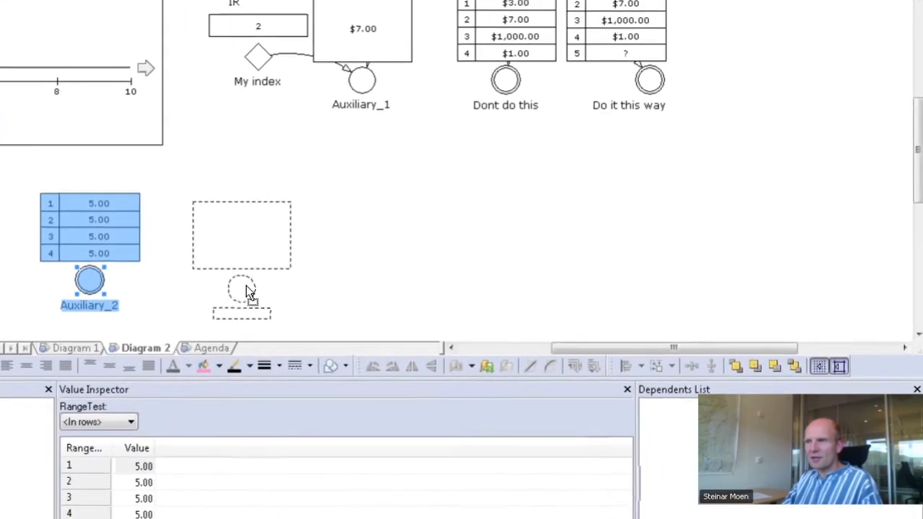
pyautogui.doubleClick(242, 289)
pyautogui.moveTo(450, 179); pyautogui.dragTo(431, 176)
pyautogui.write('7')
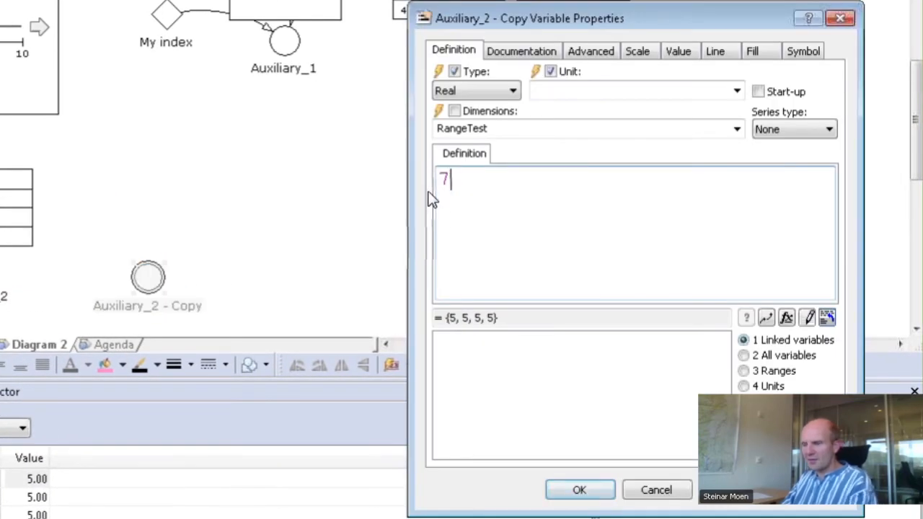
pyautogui.press('Return')
# Show the auto report of the Auxiliary_2 copy and clear the selection.
pyautogui.rightClick(149, 277)
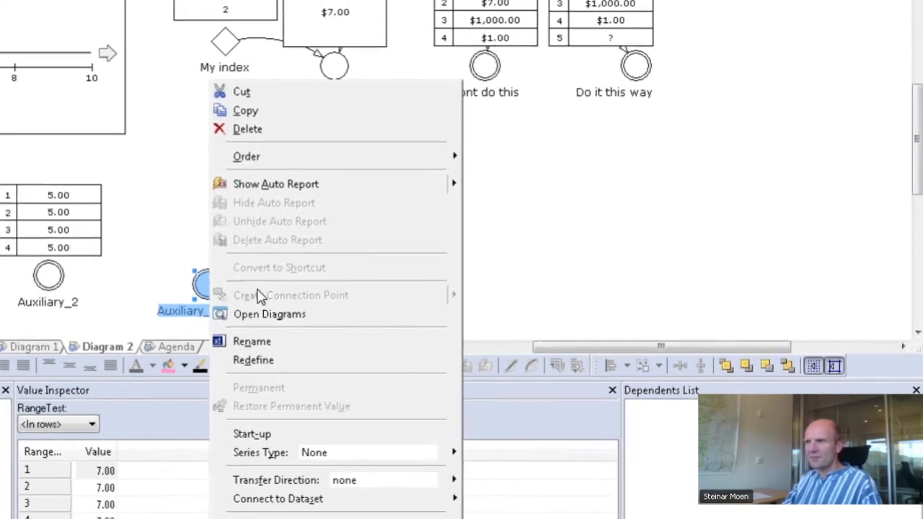
pyautogui.click(206, 169)
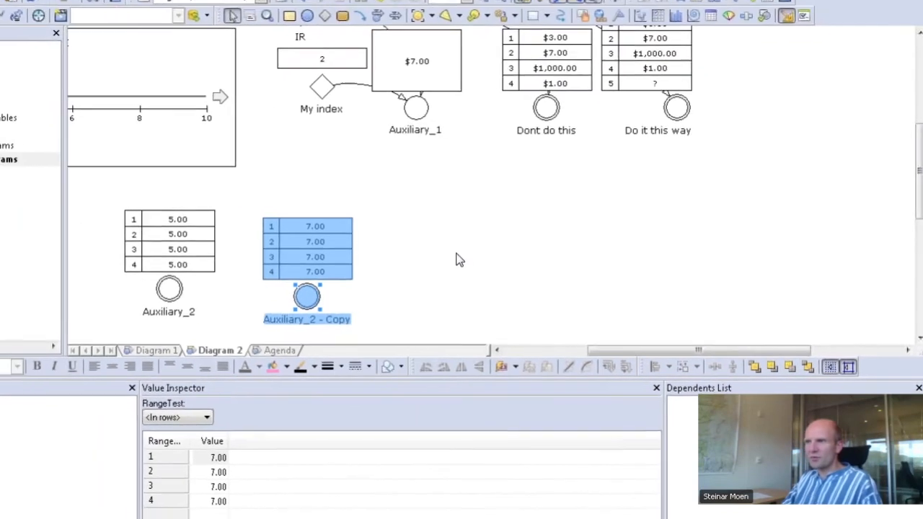
pyautogui.click(456, 260)
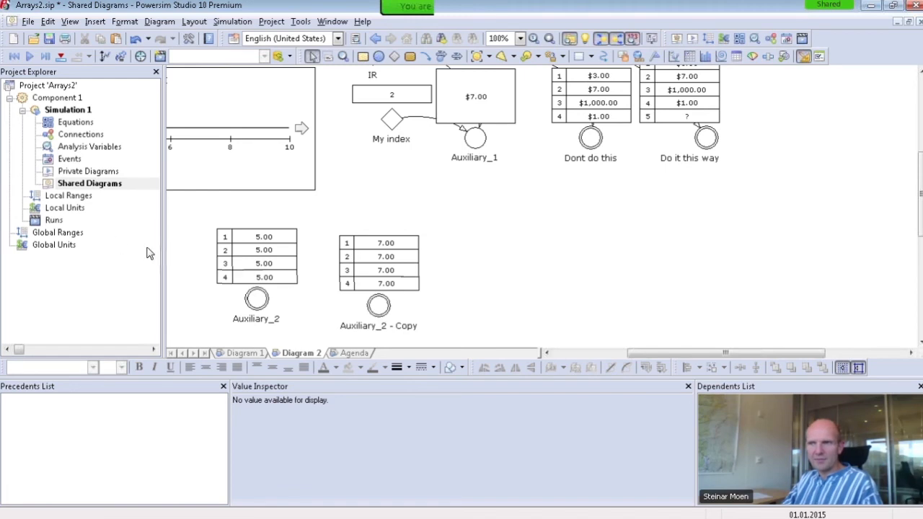
# Set the last element of the global range RangeTest to 3, and return to the shared diagrams.
pyautogui.doubleClick(81, 235)
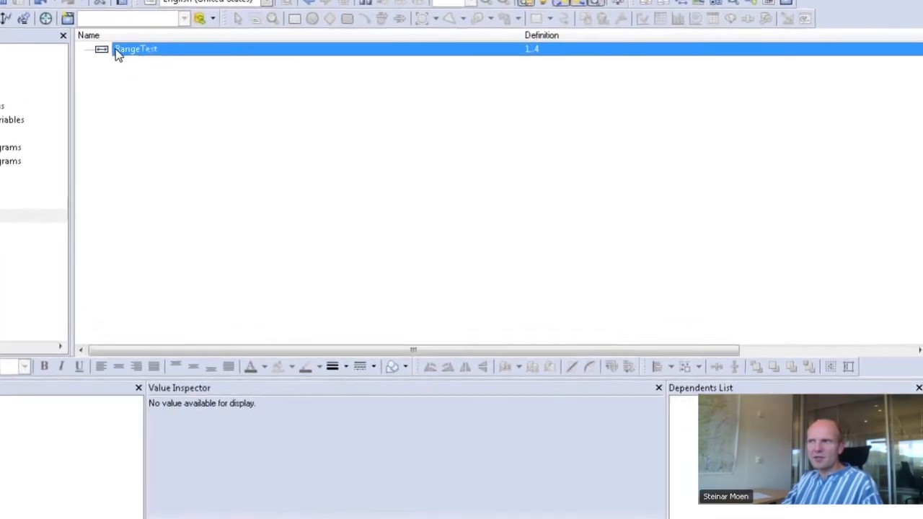
pyautogui.doubleClick(45, 21)
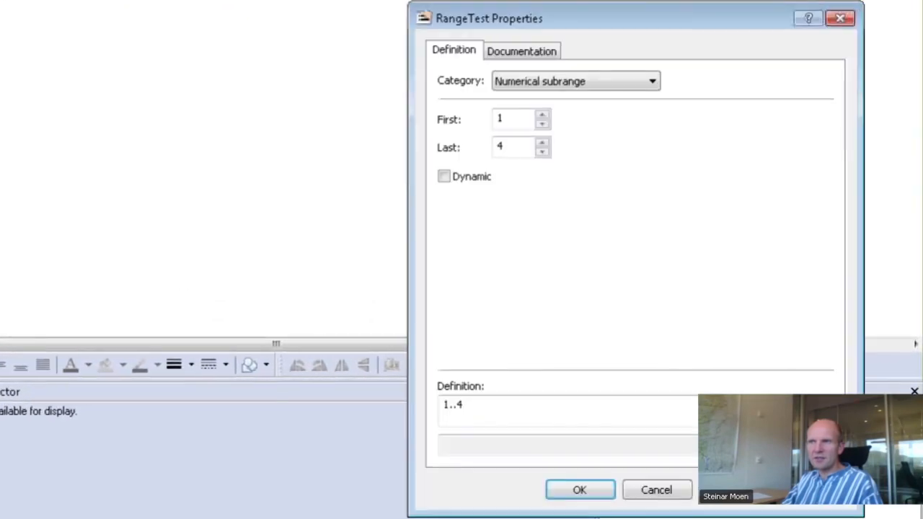
pyautogui.click(542, 150)
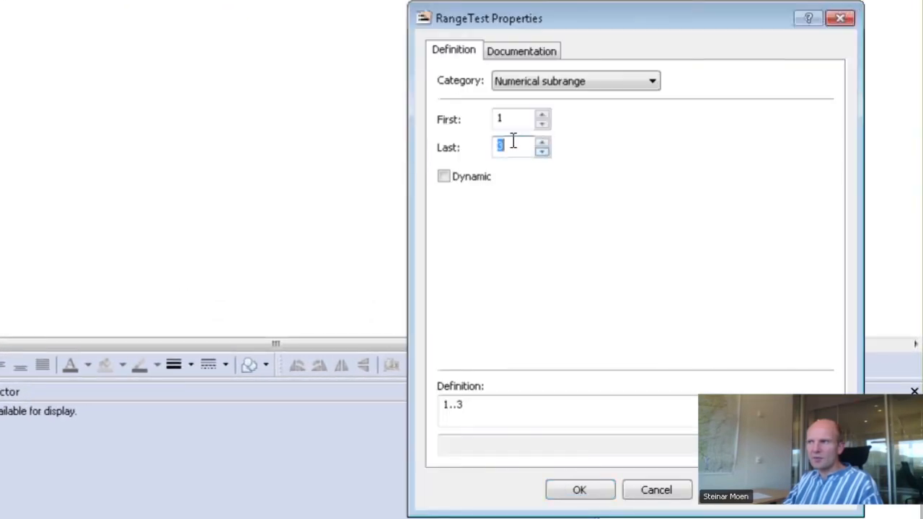
pyautogui.click(580, 490)
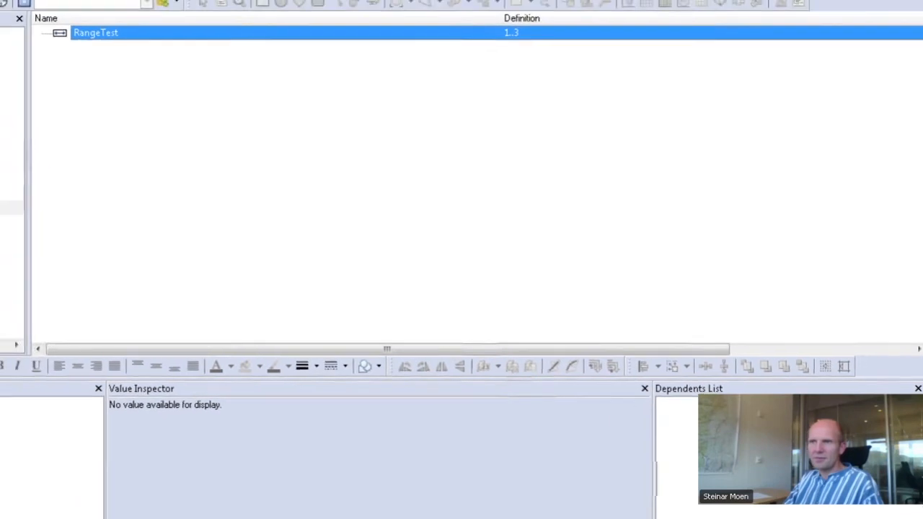
pyautogui.doubleClick(34, 167)
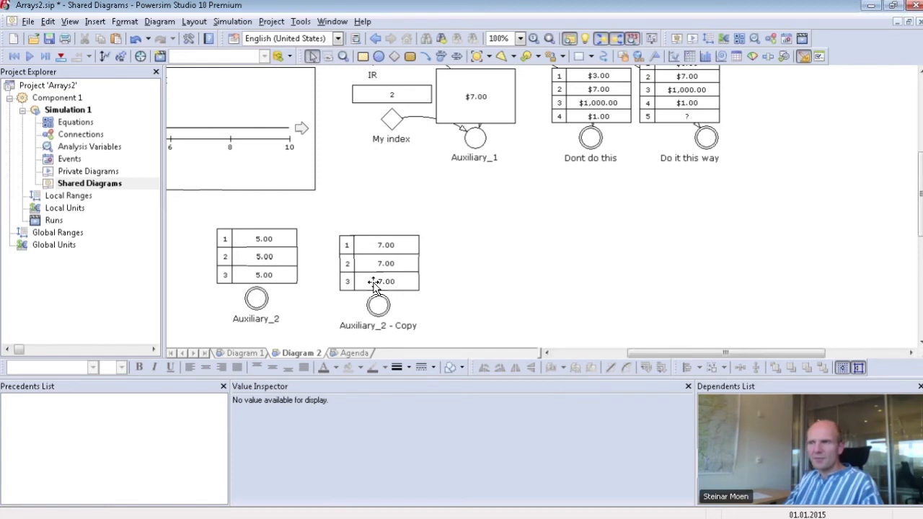
# Replace 1..5 with RangeTest in the FOR definition of the Do it this way variable, and apply it.
pyautogui.scroll(2, 692, 205)
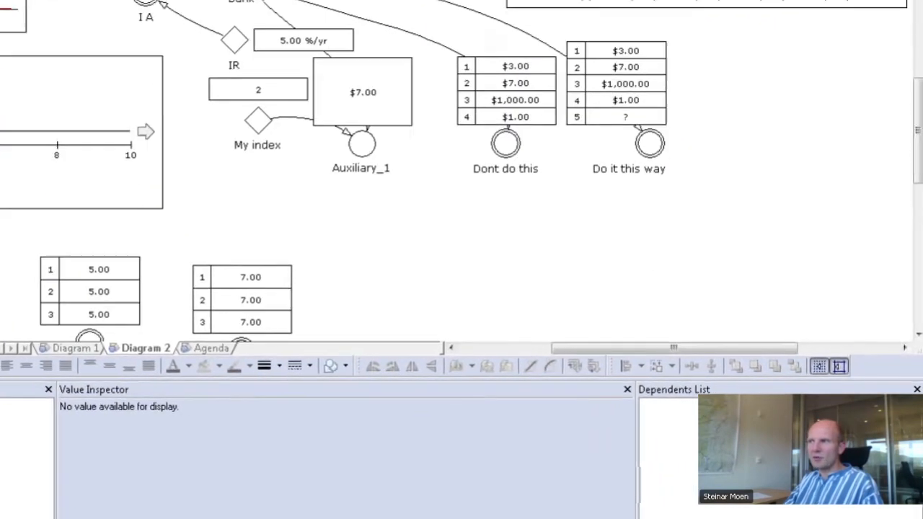
pyautogui.doubleClick(650, 150)
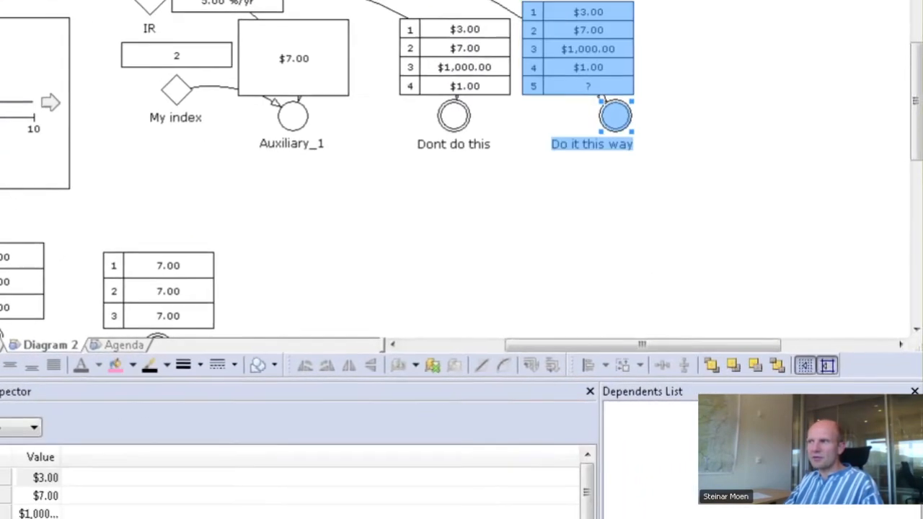
pyautogui.moveTo(515, 179); pyautogui.dragTo(561, 183)
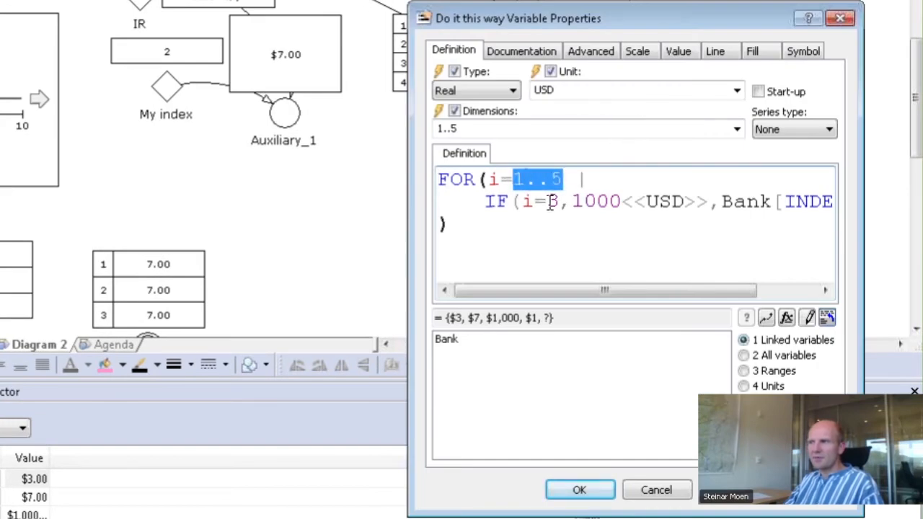
pyautogui.click(748, 372)
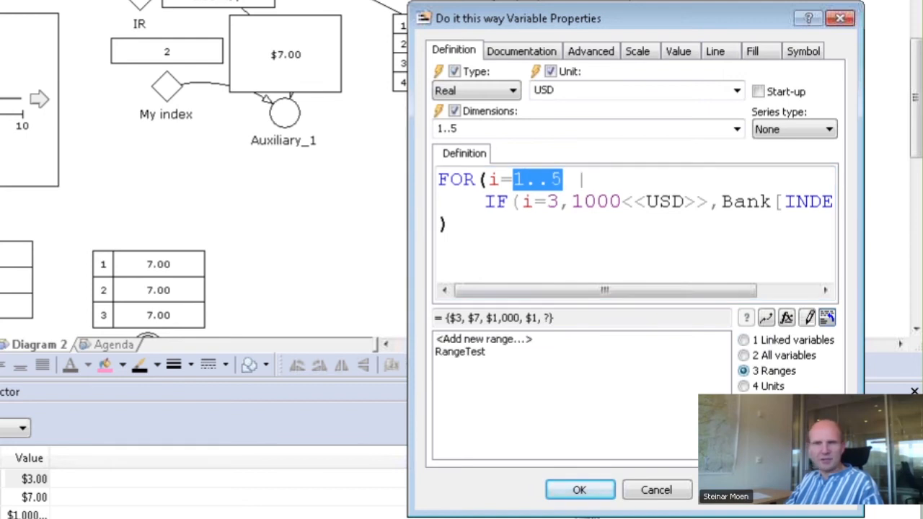
pyautogui.doubleClick(473, 353)
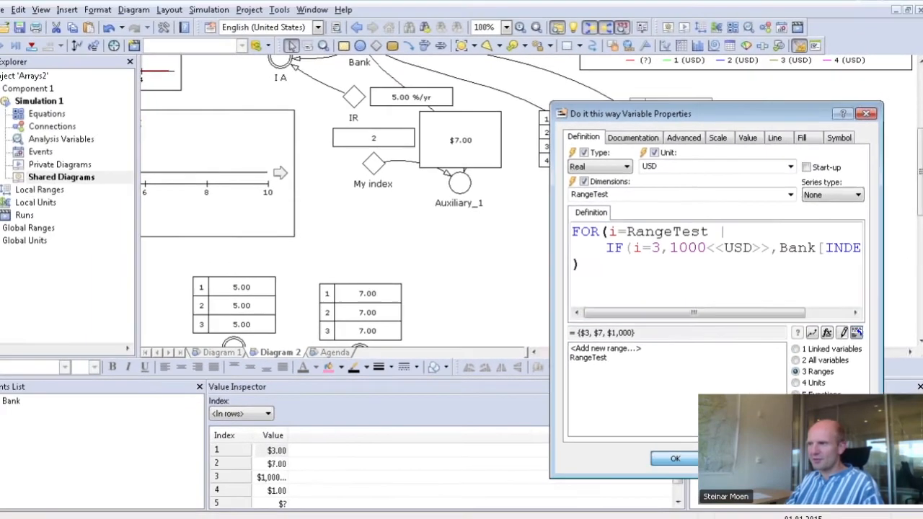
pyautogui.click(613, 480)
pyautogui.click(595, 273)
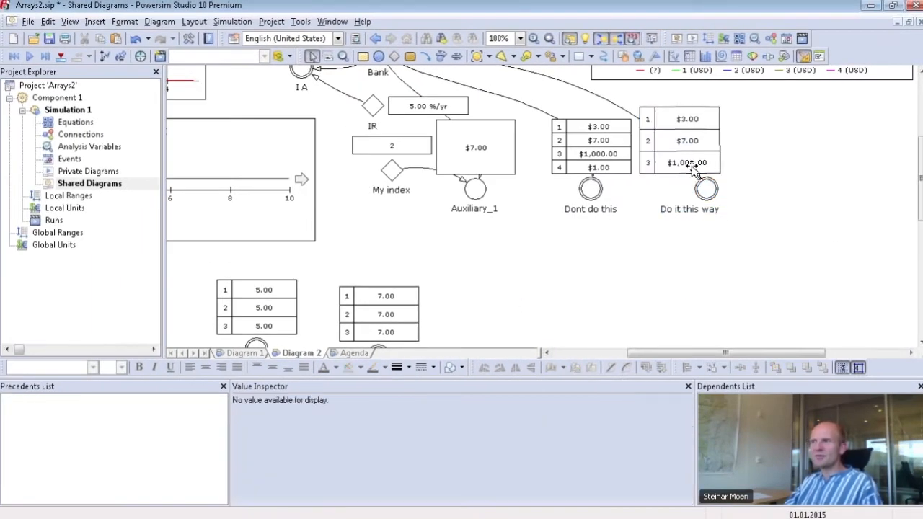
# Set the last element of the global range RangeTest to 8, and return to the shared diagrams.
pyautogui.click(57, 233)
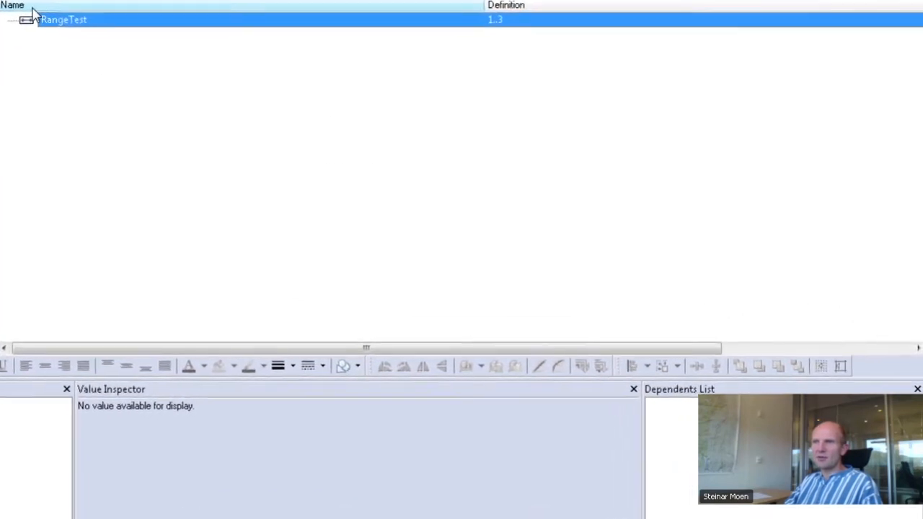
pyautogui.moveTo(515, 146); pyautogui.dragTo(482, 154)
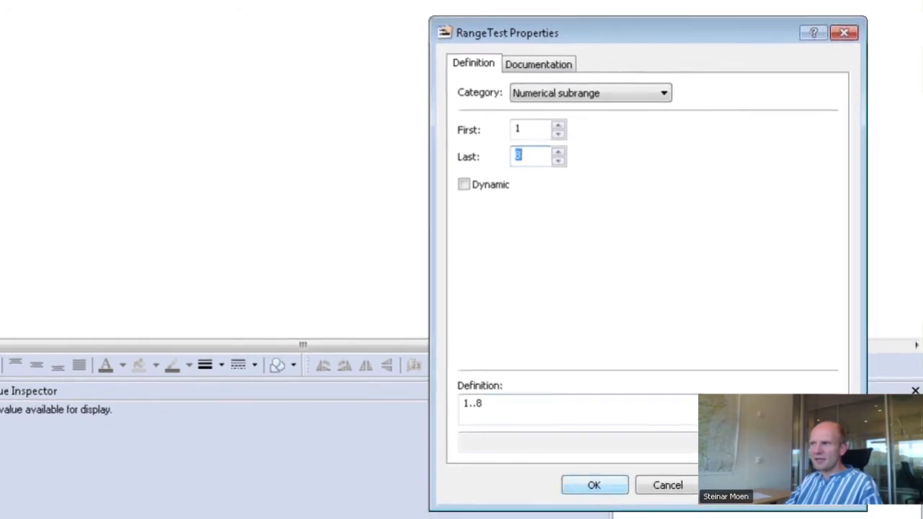
pyautogui.click(580, 490)
pyautogui.doubleClick(59, 178)
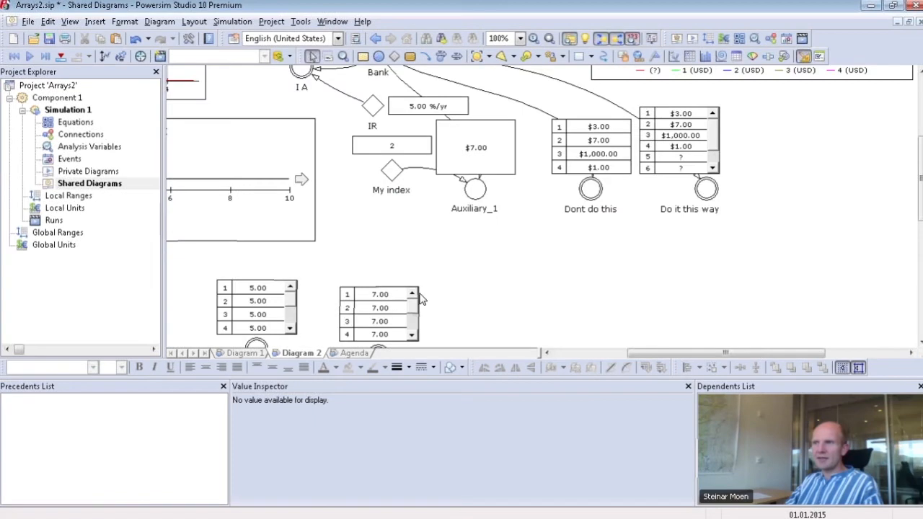
# Enlarge the auto reports of the Auxiliary_2 copy and Do it this way upward to fit all eight elements, and realign the latter.
pyautogui.click(393, 306)
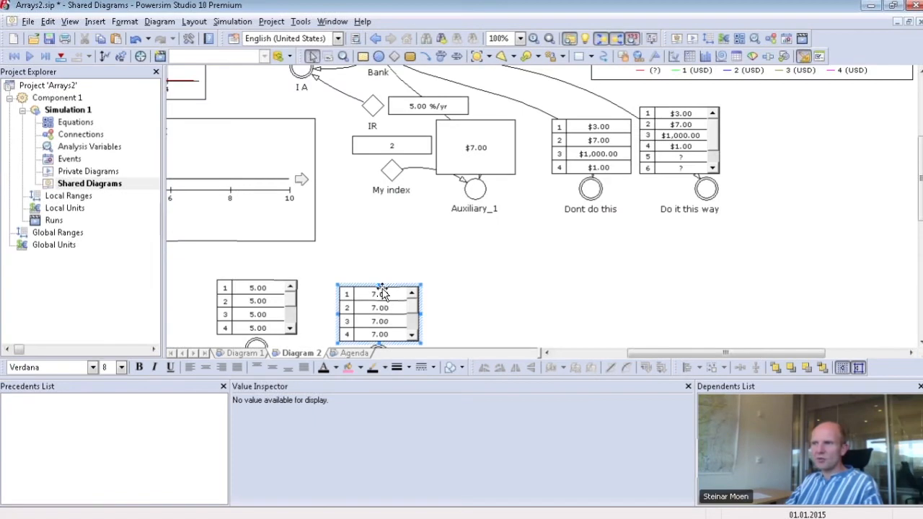
pyautogui.moveTo(380, 279); pyautogui.dragTo(380, 234)
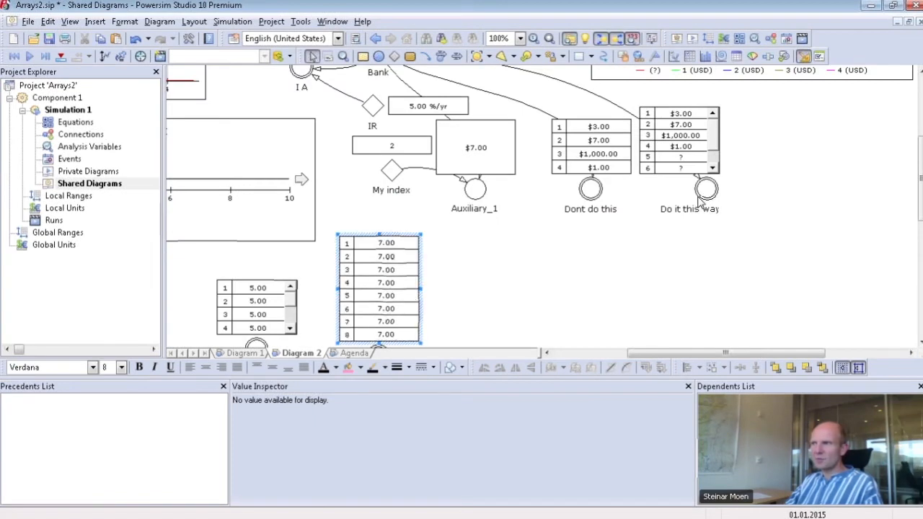
pyautogui.click(694, 150)
pyautogui.moveTo(679, 105); pyautogui.dragTo(679, 84)
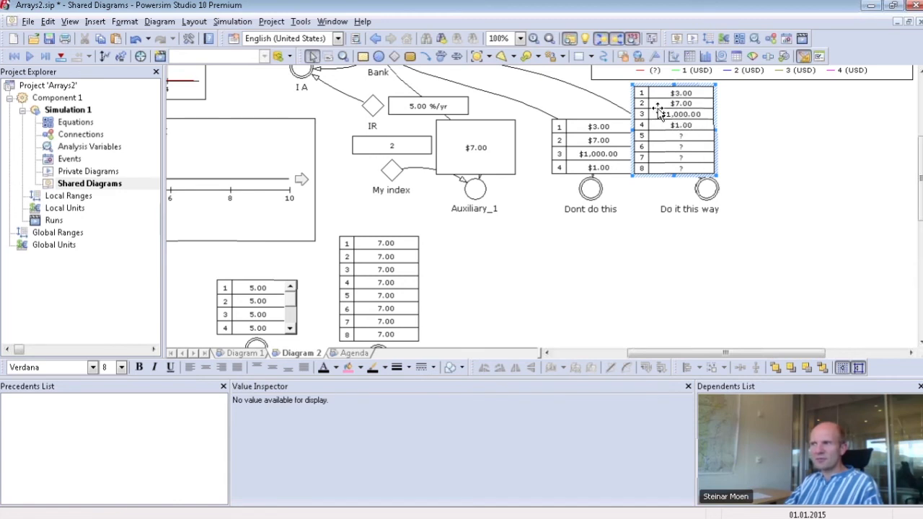
pyautogui.moveTo(697, 160); pyautogui.dragTo(715, 160)
pyautogui.click(776, 183)
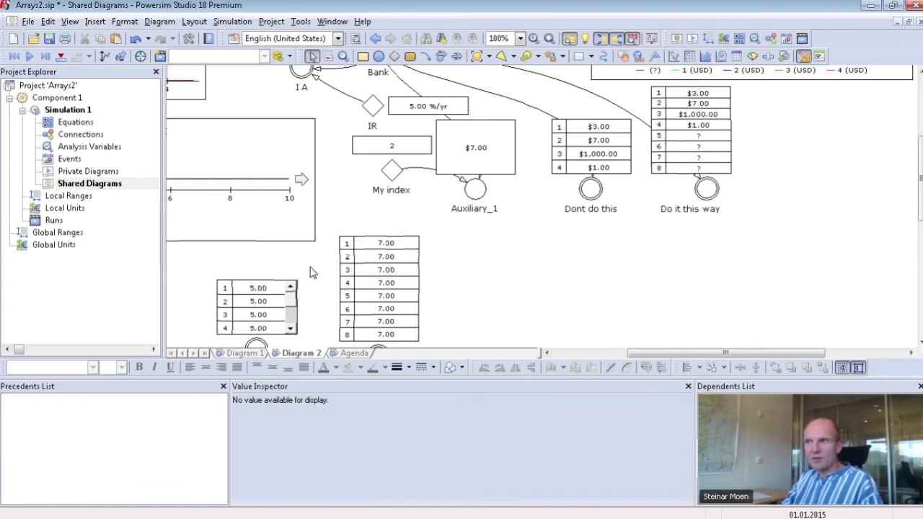
# Open the global ranges, start adding a range named BankCities, and continue to its definition.
pyautogui.scroll(5, 312, 272)
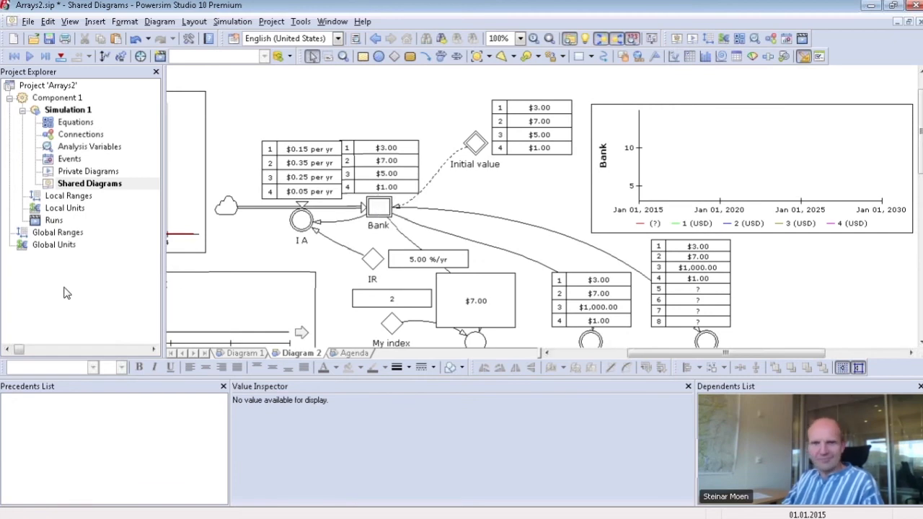
pyautogui.hotkey('ctrl', 's')
pyautogui.doubleClick(66, 234)
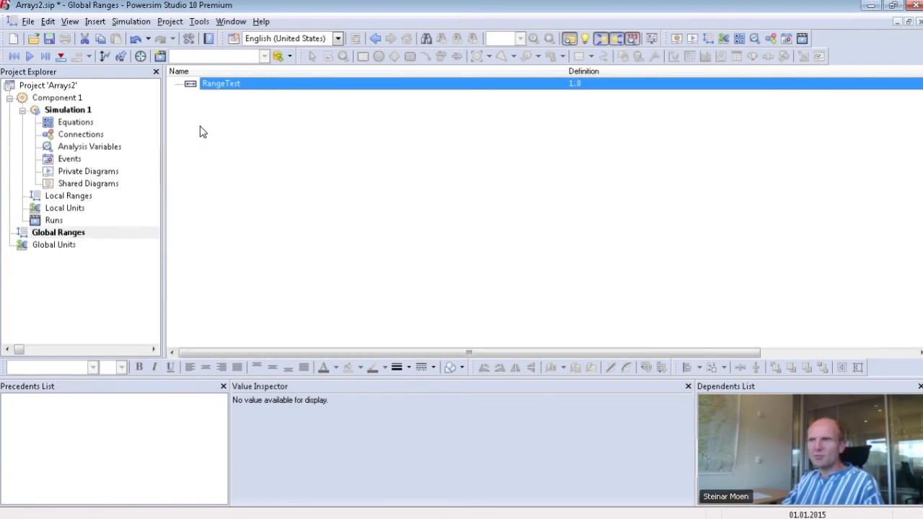
pyautogui.rightClick(200, 118)
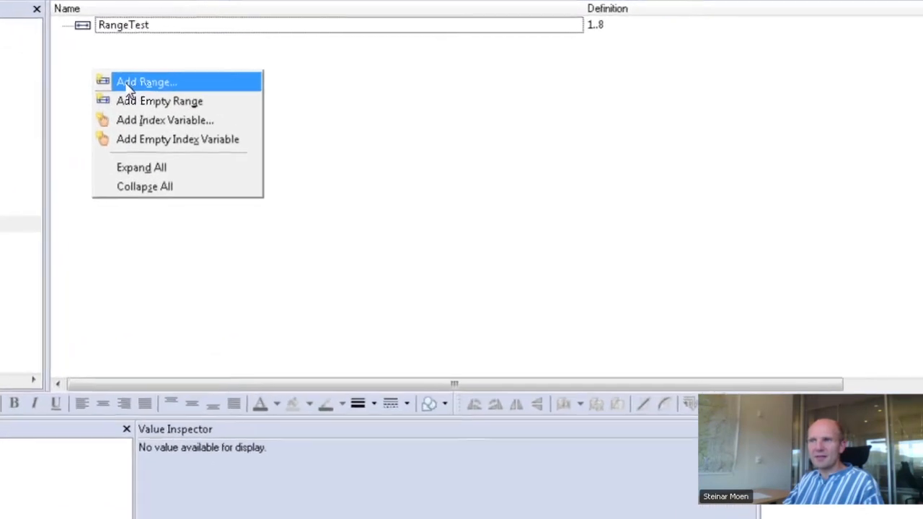
pyautogui.click(75, 63)
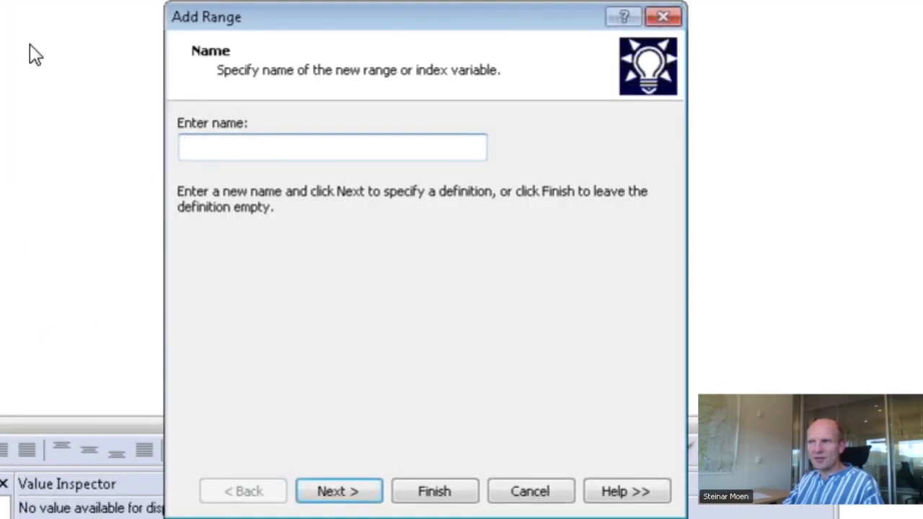
pyautogui.write('Bank')
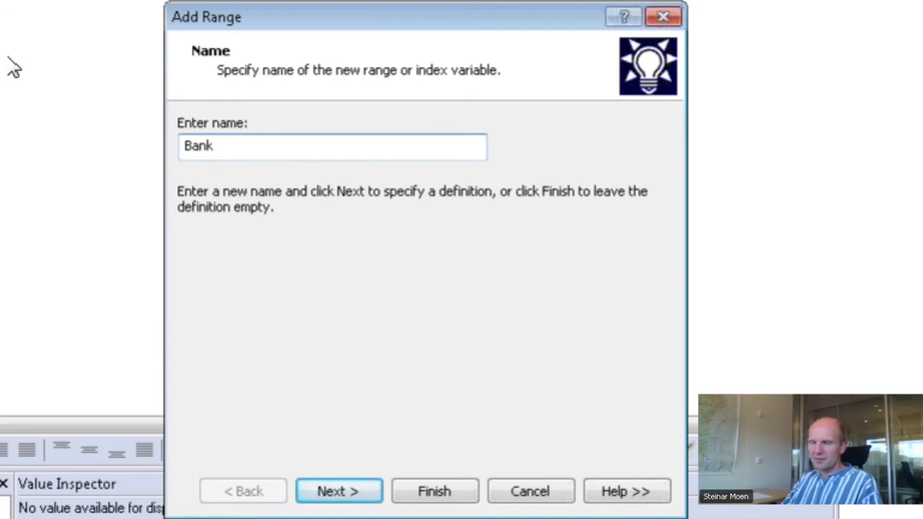
pyautogui.write('Cities')
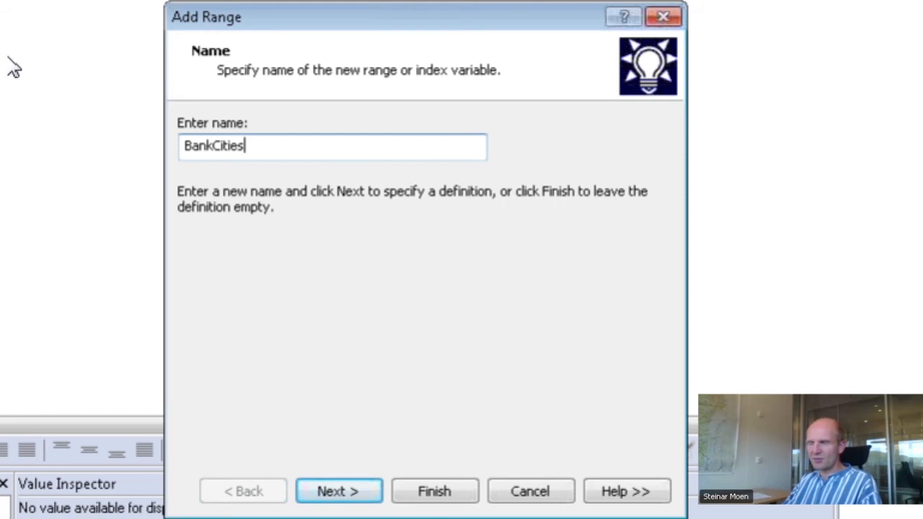
pyautogui.press('Return')
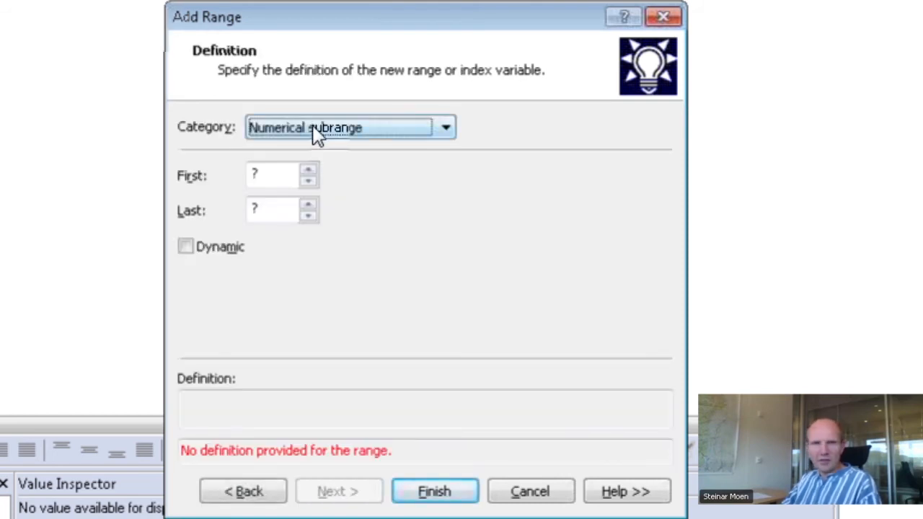
# Set the category of BankCities to Enumeration range and add its first element.
pyautogui.click(339, 130)
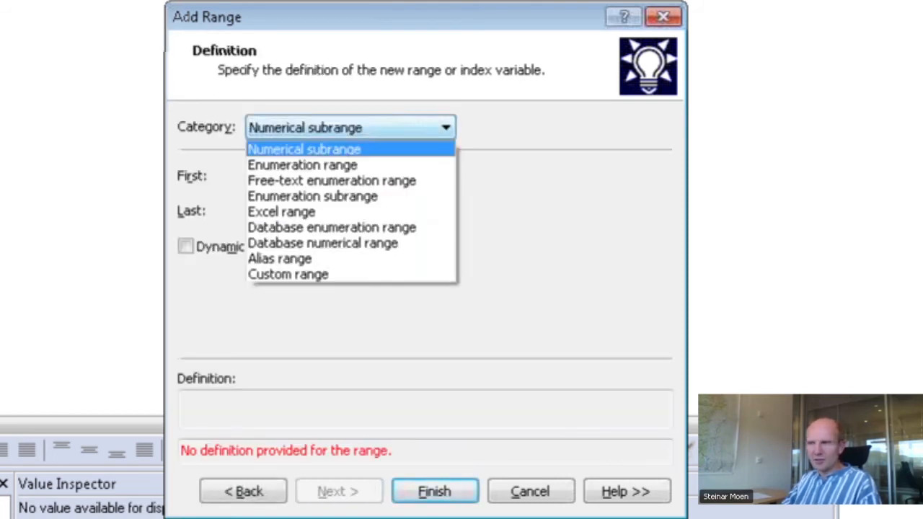
pyautogui.click(305, 166)
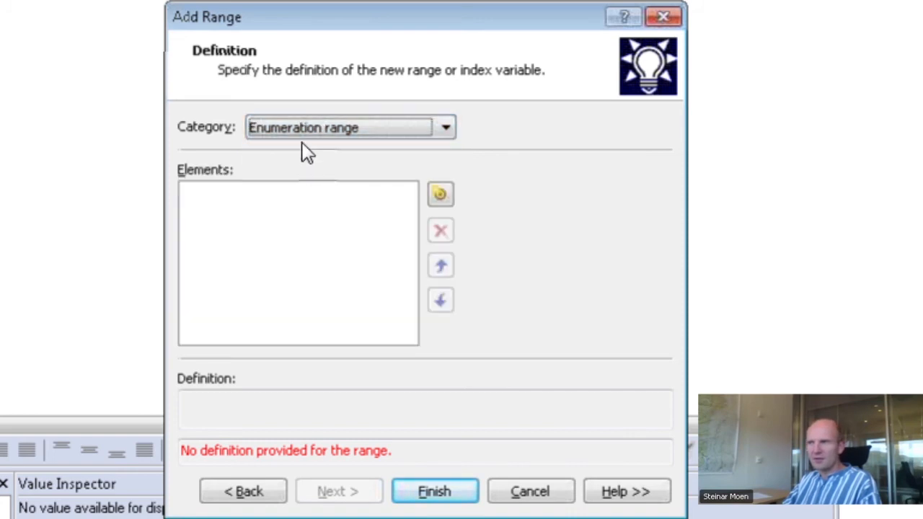
pyautogui.click(440, 194)
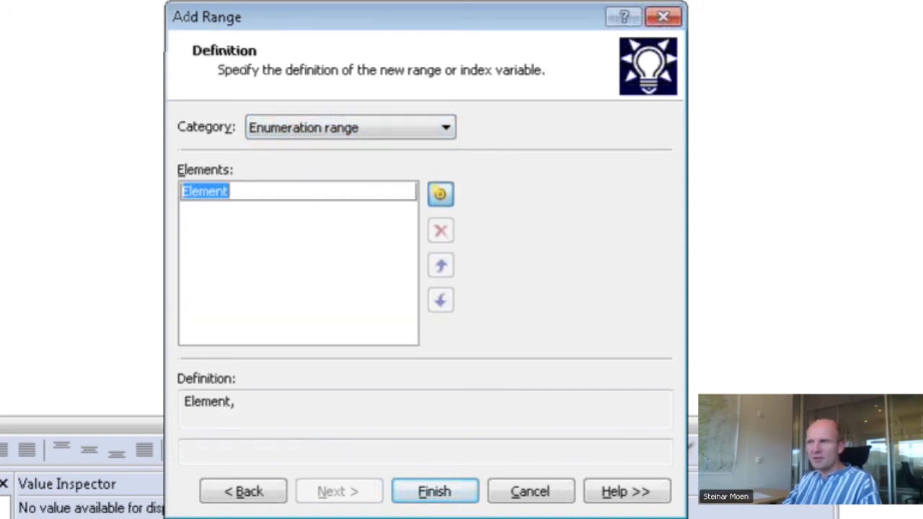
# Define the enumeration range with the elements London, Paris and Oslo, and finish adding the range.
pyautogui.write('London')
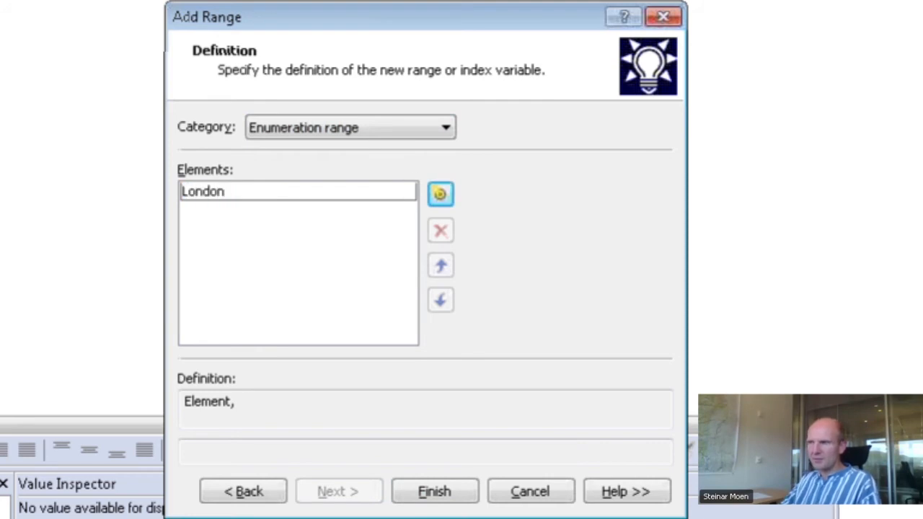
pyautogui.press('Return')
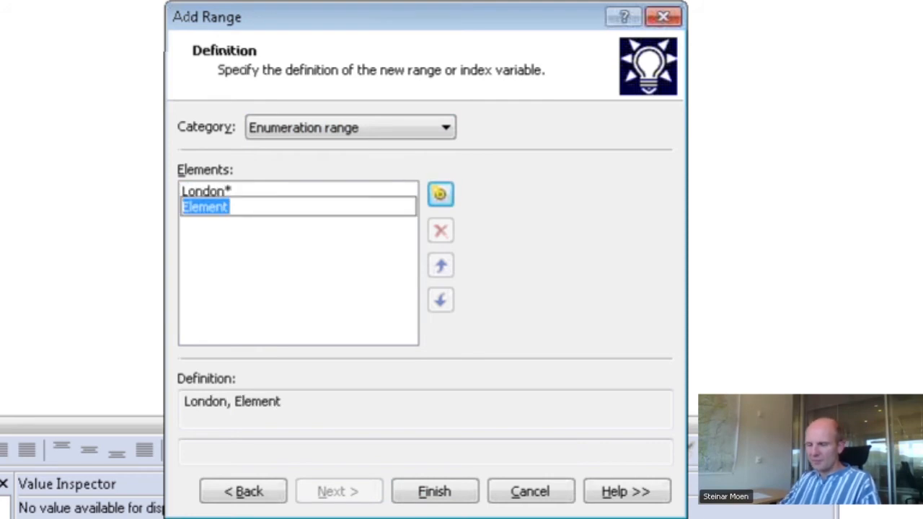
pyautogui.write('Paris')
pyautogui.press('Return')
pyautogui.write('Osl')
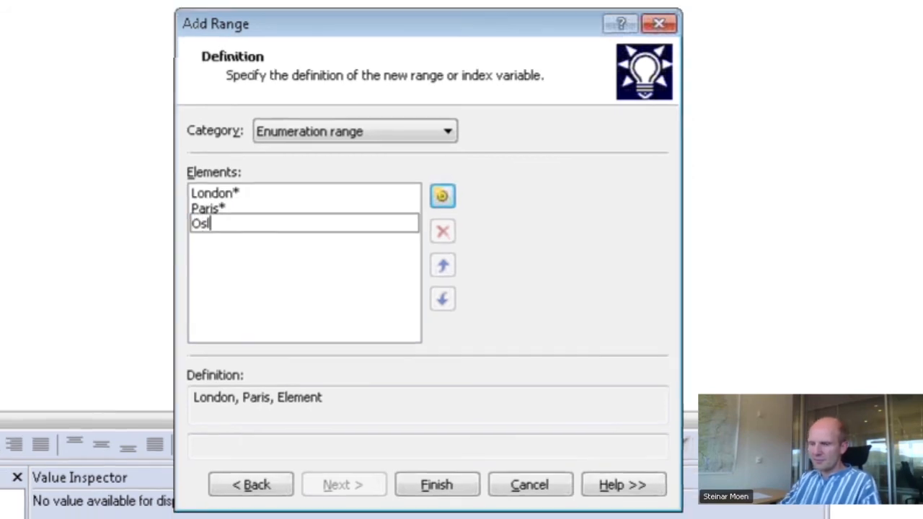
pyautogui.write('o')
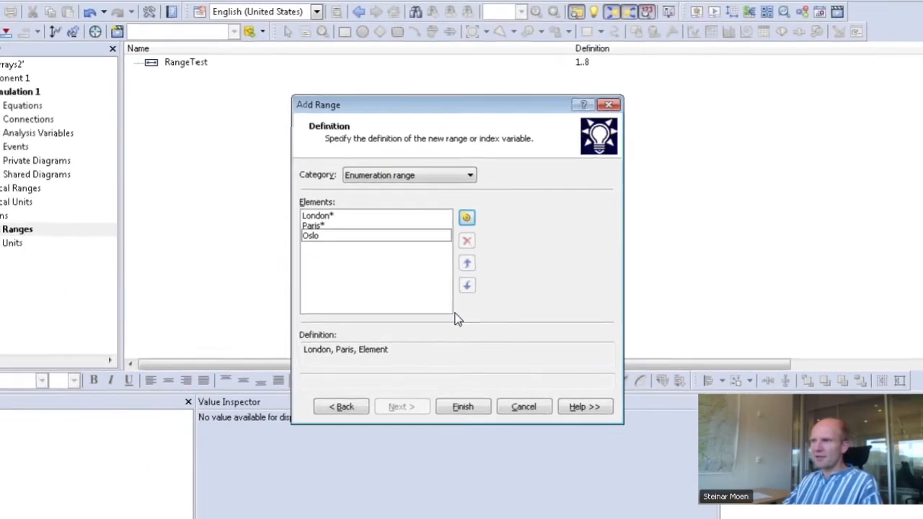
pyautogui.click(462, 407)
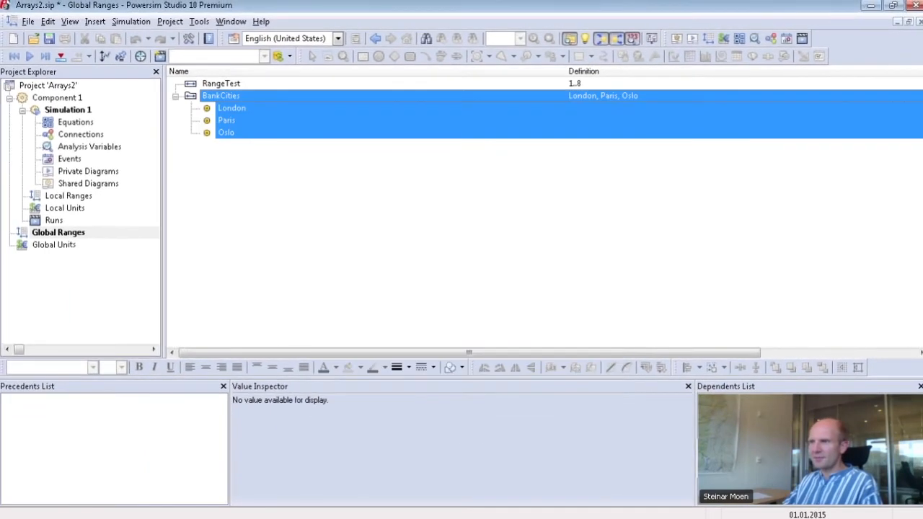
pyautogui.click(287, 203)
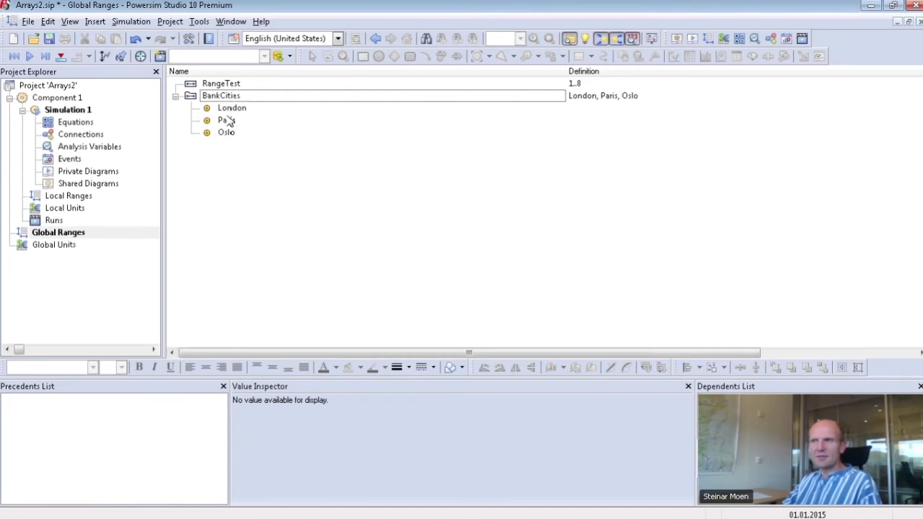
# In the shared diagram, set the dimensions of the Initial value variable to BankCities.
pyautogui.doubleClick(82, 187)
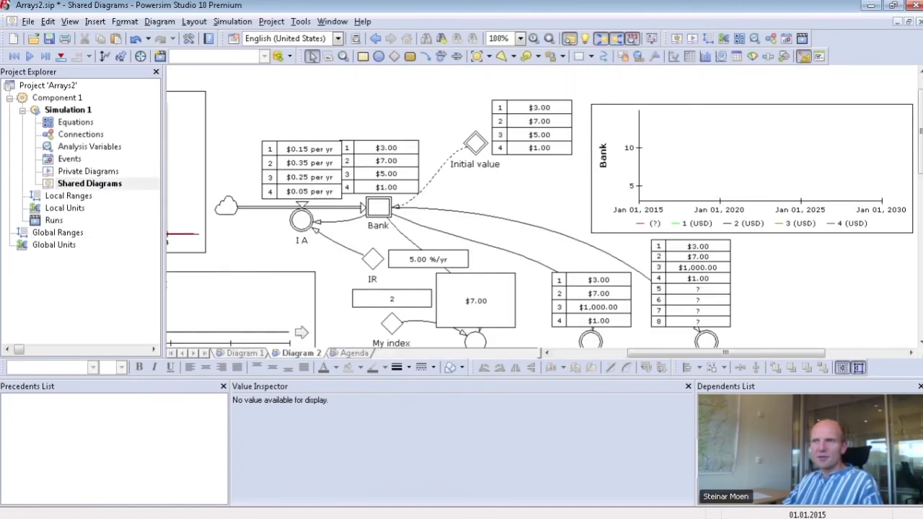
pyautogui.doubleClick(371, 205)
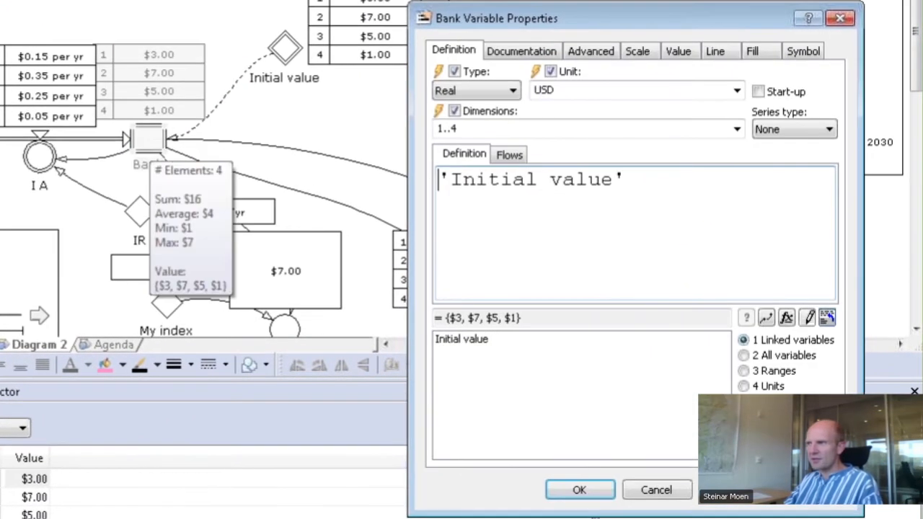
pyautogui.click(286, 47)
pyautogui.click(476, 128)
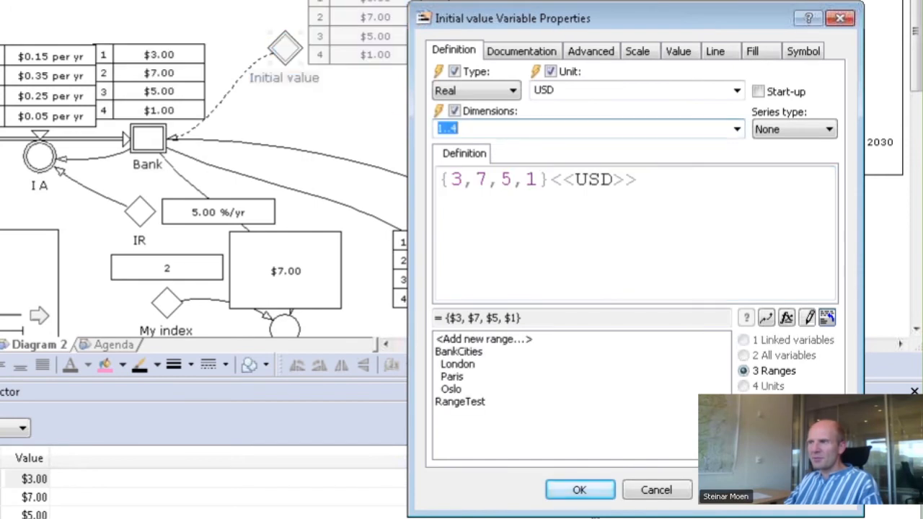
pyautogui.doubleClick(462, 352)
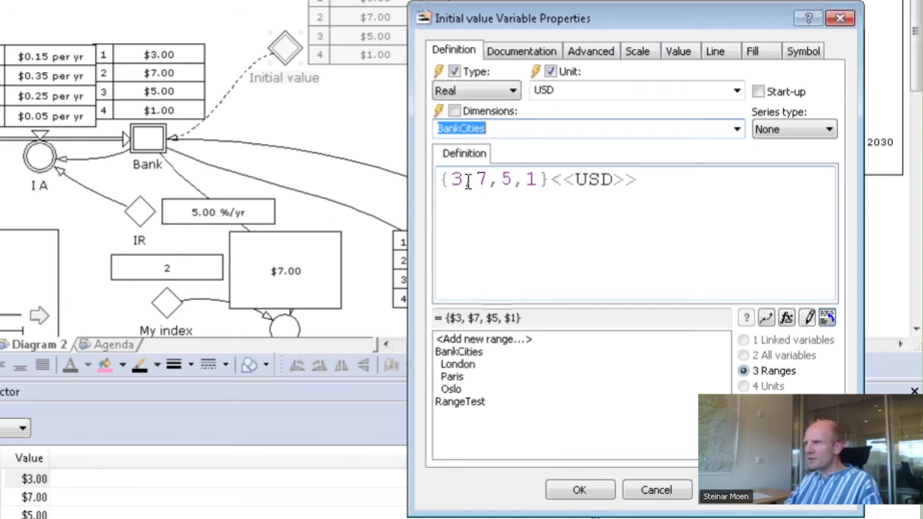
pyautogui.press('Tab')
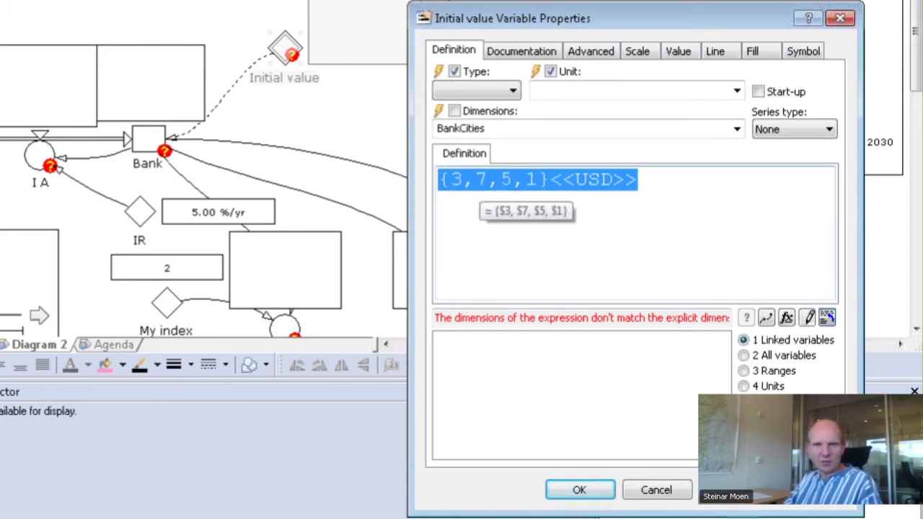
# Remove the fourth array element from the Initial value definition, leaving {3,7,5}<<USD>>, and apply the change.
pyautogui.click(537, 180)
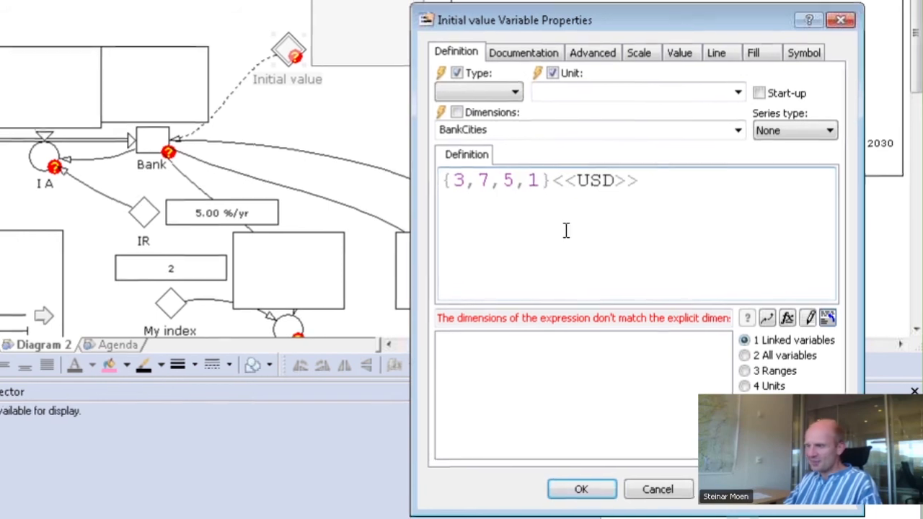
pyautogui.press('BackSpace')
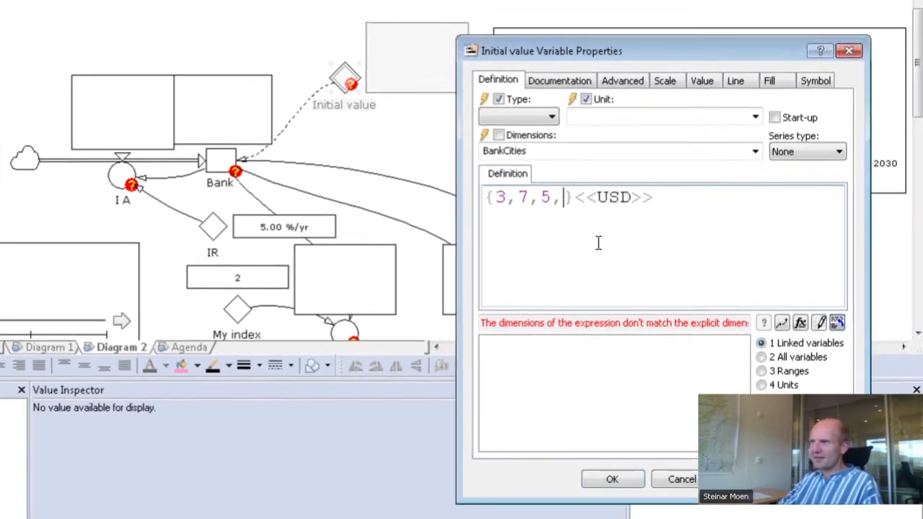
pyautogui.press('BackSpace')
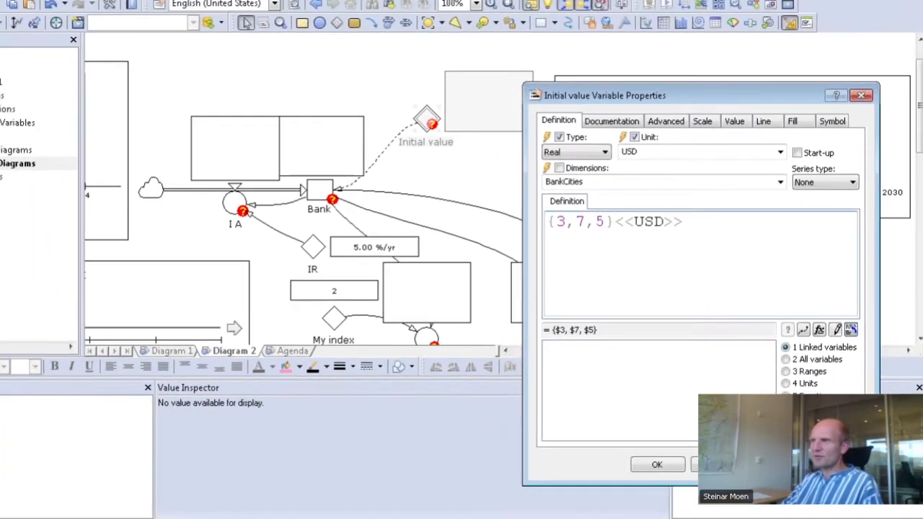
pyautogui.click(612, 479)
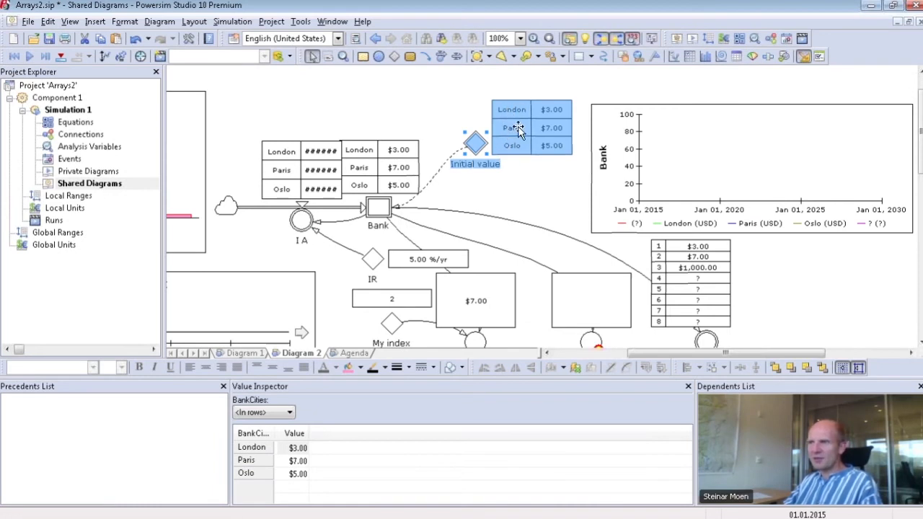
# Widen the value table above the I A variable and move it clear of the Bank table, then close the properties.
pyautogui.doubleClick(379, 208)
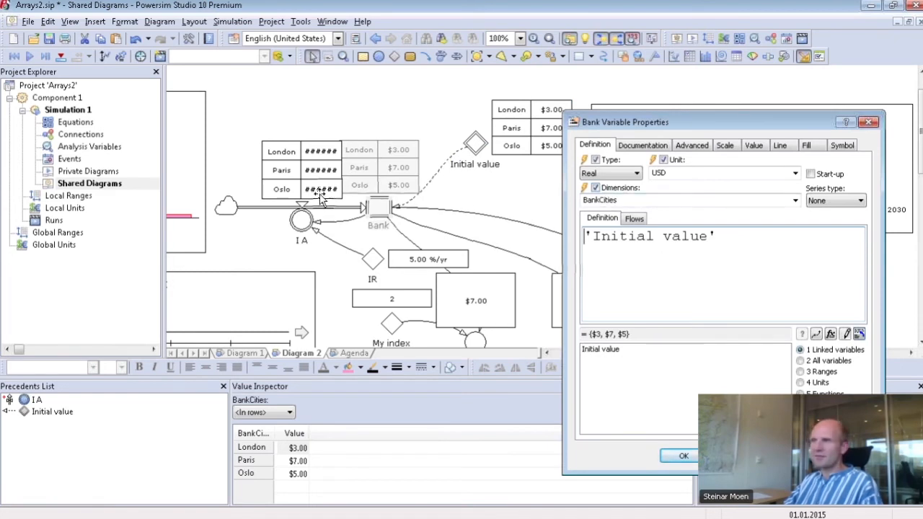
pyautogui.click(301, 218)
pyautogui.click(280, 166)
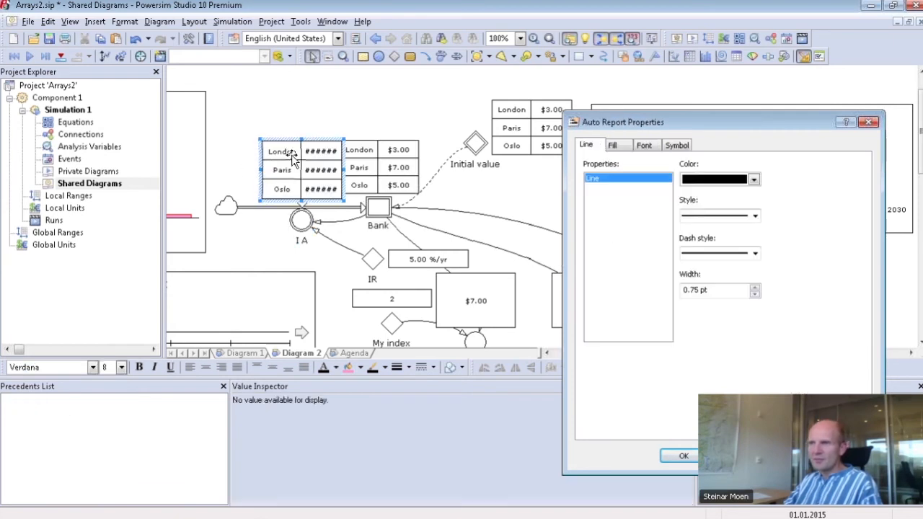
pyautogui.moveTo(261, 169); pyautogui.dragTo(252, 169)
pyautogui.moveTo(316, 180); pyautogui.dragTo(289, 179)
pyautogui.click(327, 251)
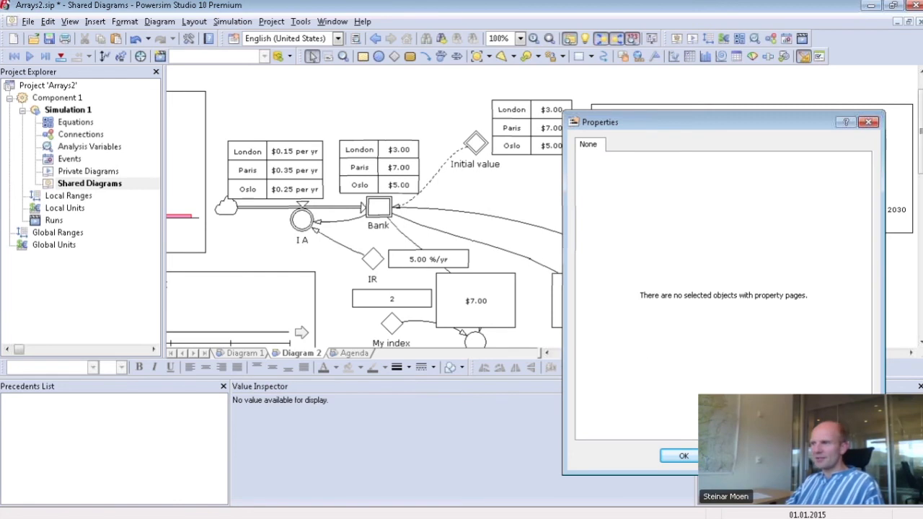
pyautogui.click(739, 456)
# Run the simulation despite the undefined variables in the model.
pyautogui.press('F5')
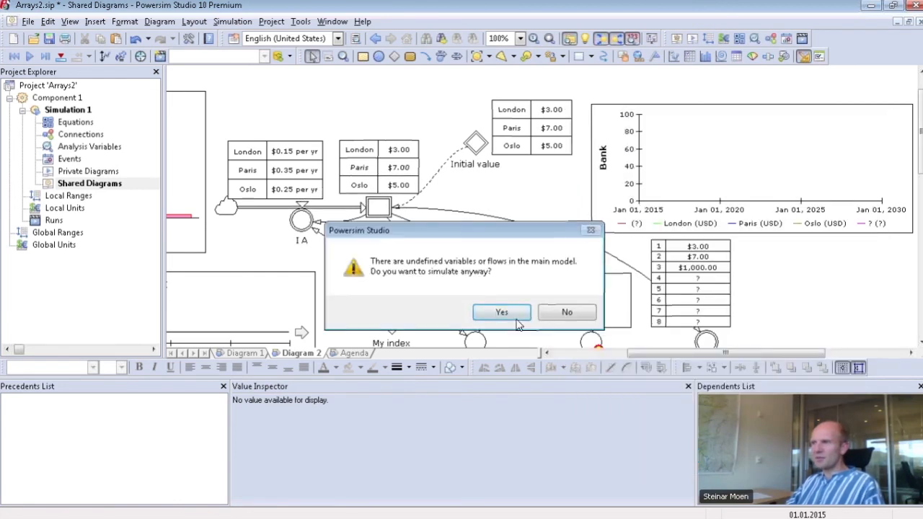
pyautogui.click(567, 313)
pyautogui.scroll(-3, 646, 313)
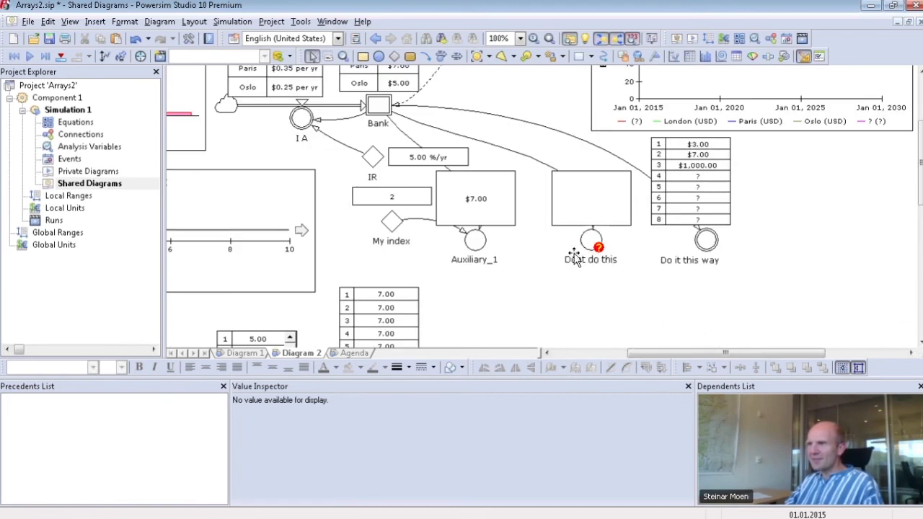
pyautogui.click(29, 56)
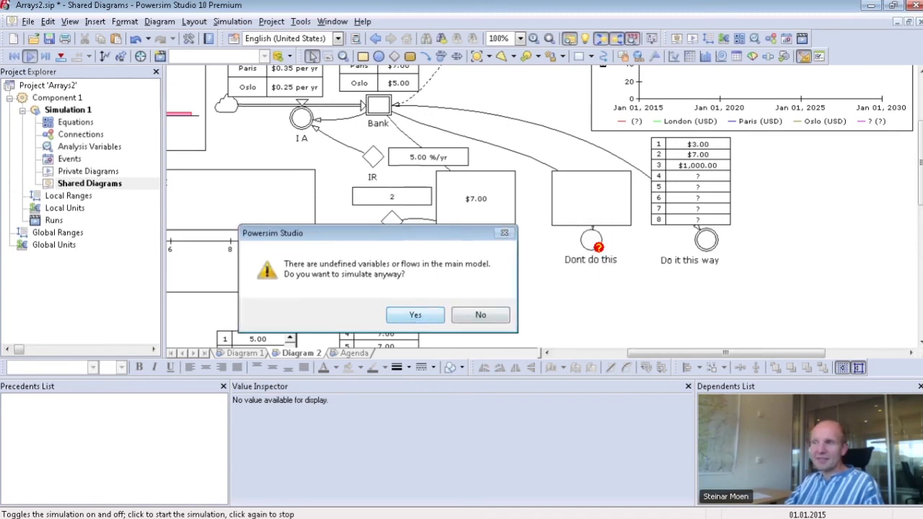
pyautogui.click(410, 317)
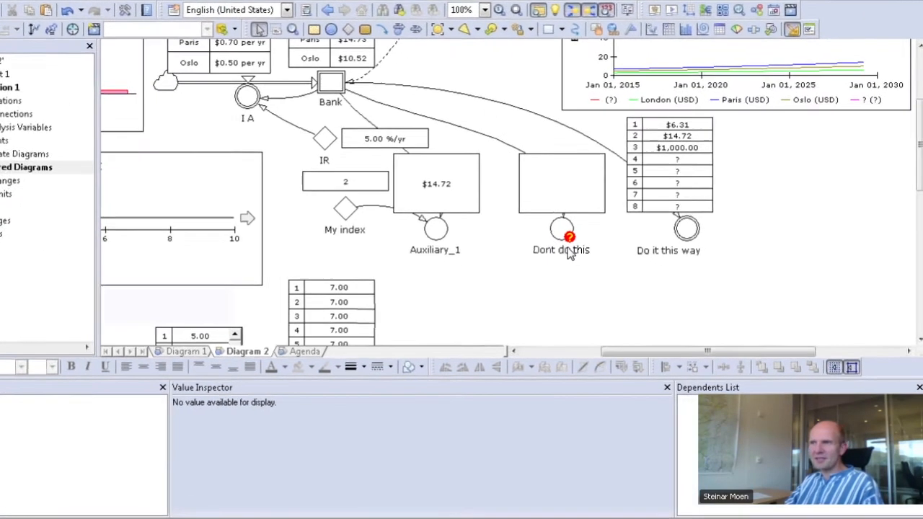
# Replace the numeric Bank indices 1, 2 and 4 with Oslo, Paris and London in the Dont do this variable's definition.
pyautogui.click(568, 235)
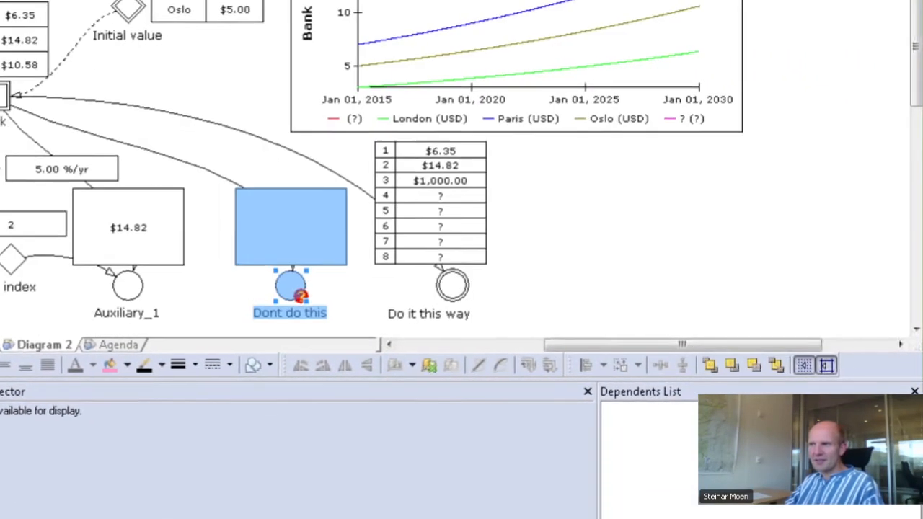
pyautogui.doubleClick(298, 292)
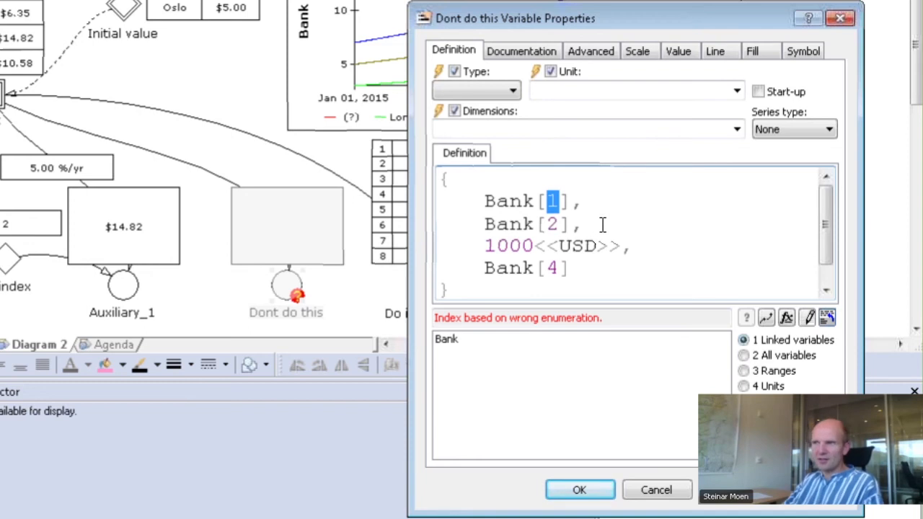
pyautogui.write('Oslo')
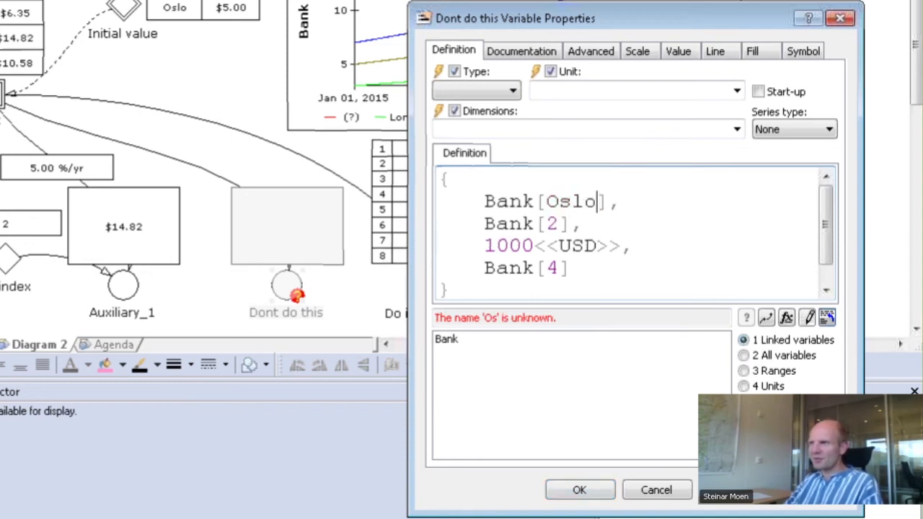
pyautogui.press('BackSpace')
pyautogui.write('Pau')
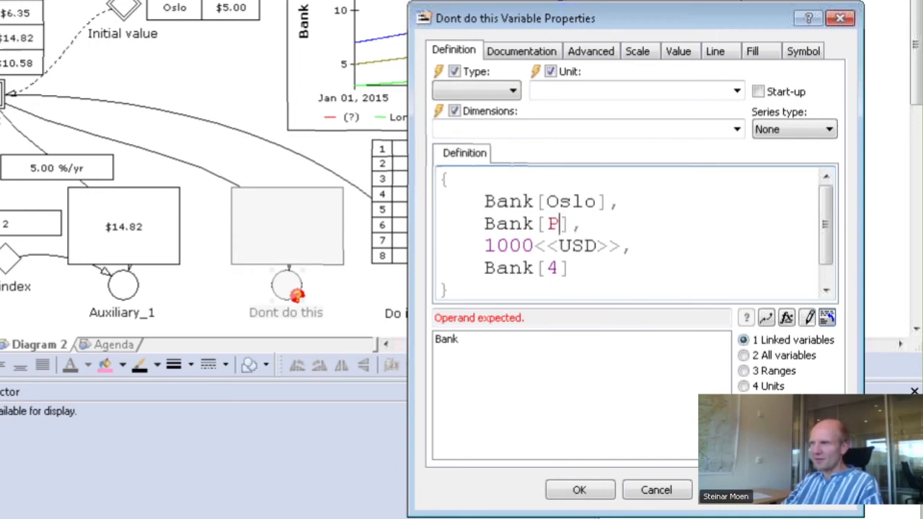
pyautogui.write('ris')
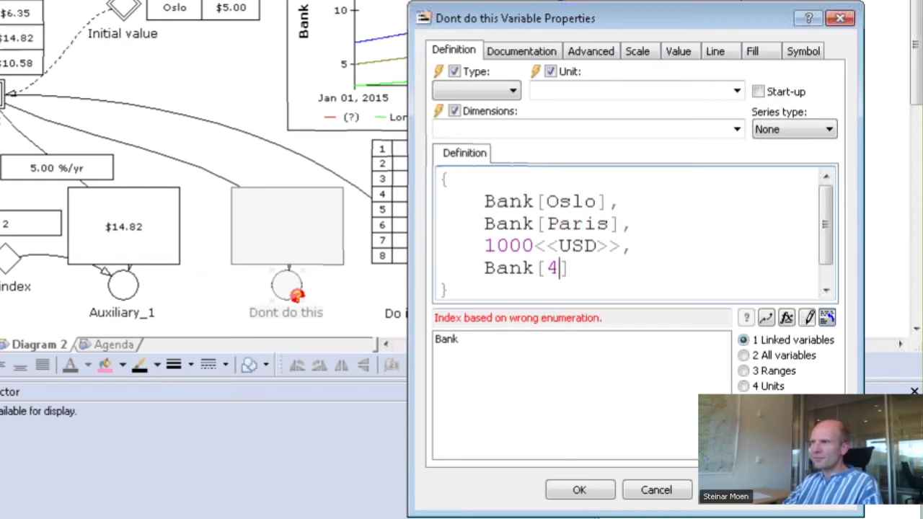
pyautogui.write('London')
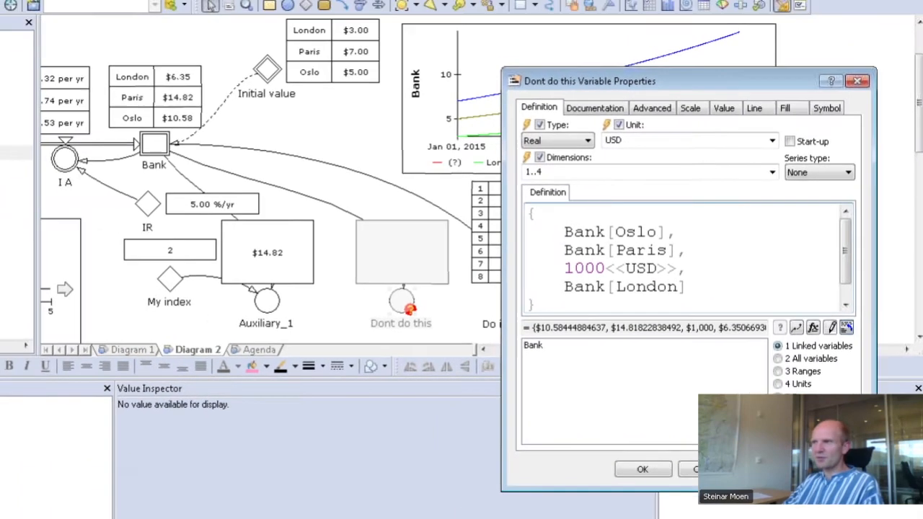
pyautogui.click(643, 469)
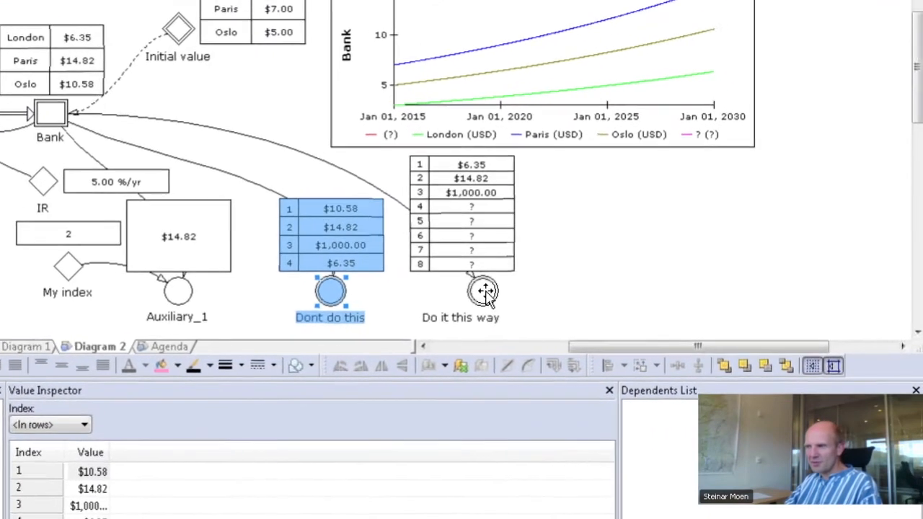
# Replace RangeTest with the BankCities range in the FOR loop of the Do it this way variable's definition and try to apply it.
pyautogui.doubleClick(514, 297)
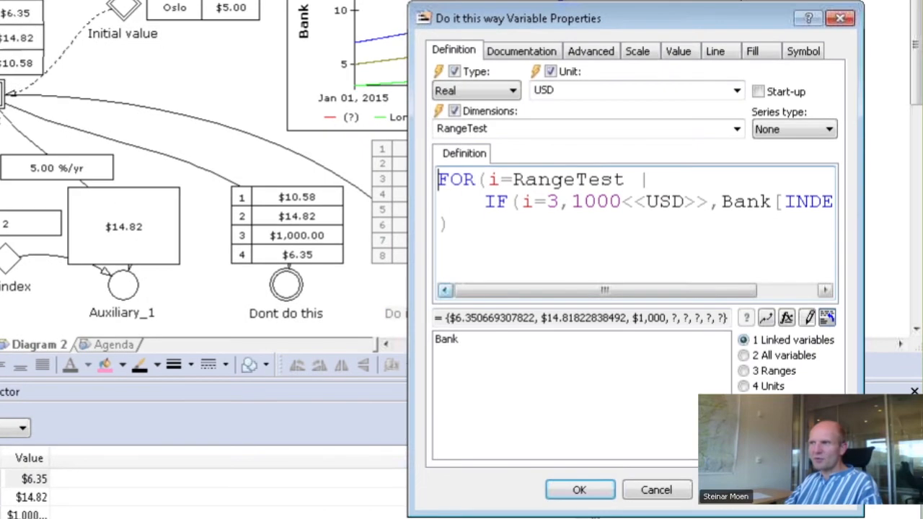
pyautogui.doubleClick(548, 182)
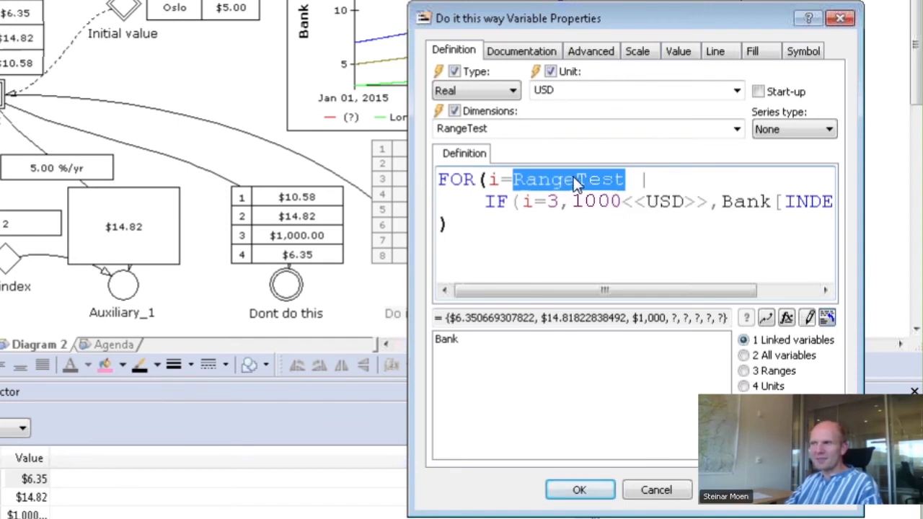
pyautogui.doubleClick(527, 201)
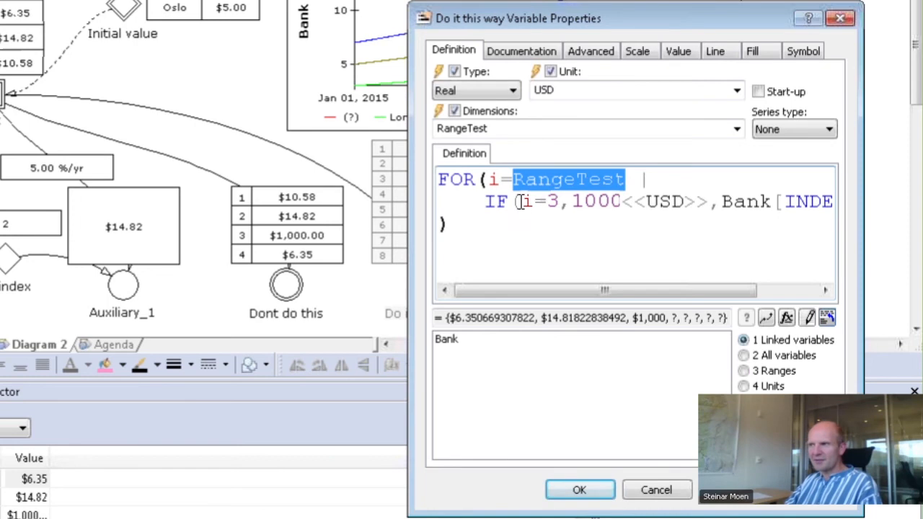
pyautogui.moveTo(553, 202); pyautogui.dragTo(560, 202)
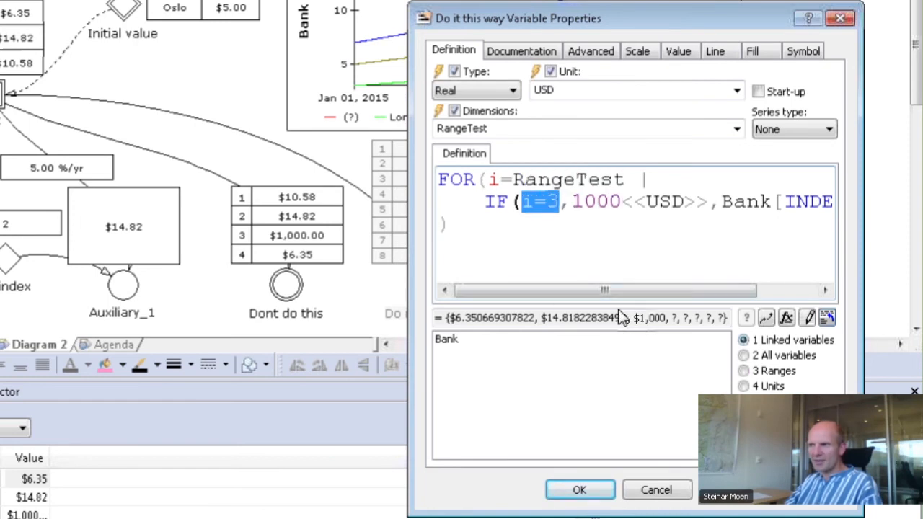
pyautogui.doubleClick(568, 180)
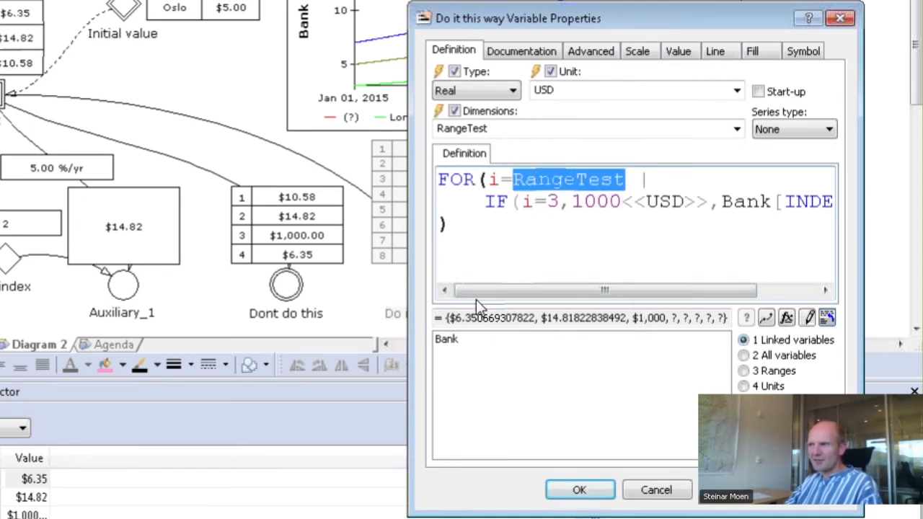
pyautogui.doubleClick(446, 339)
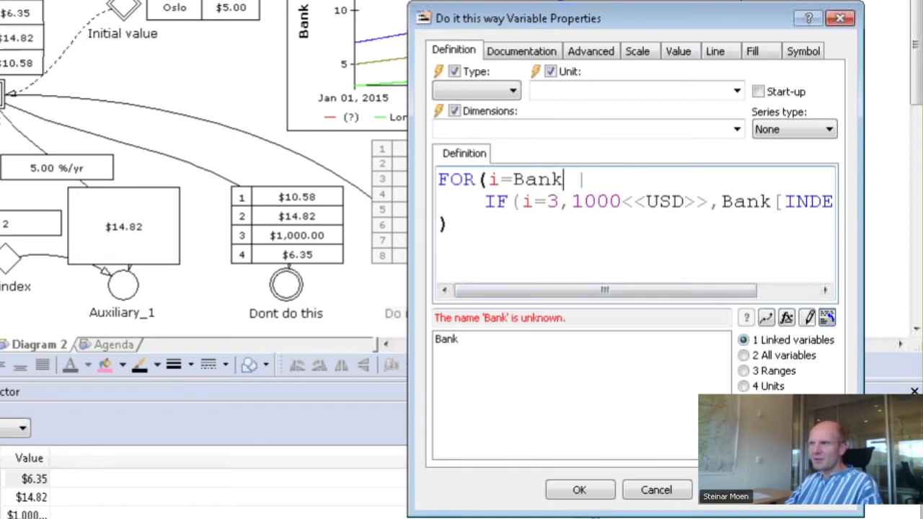
pyautogui.doubleClick(548, 179)
pyautogui.click(744, 370)
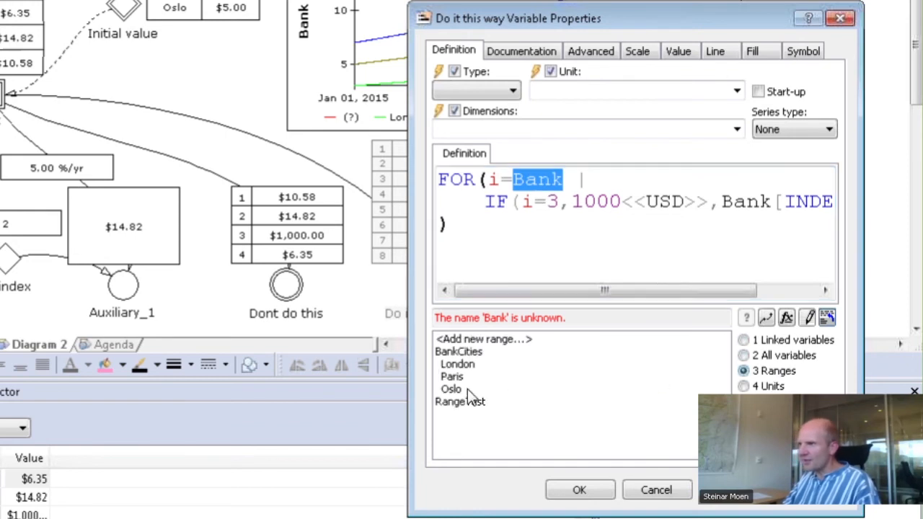
pyautogui.doubleClick(459, 352)
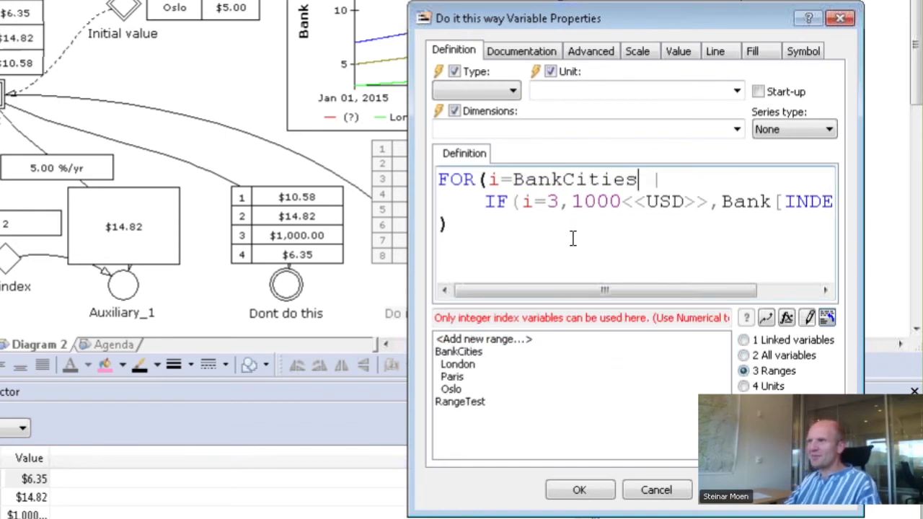
pyautogui.press('Return')
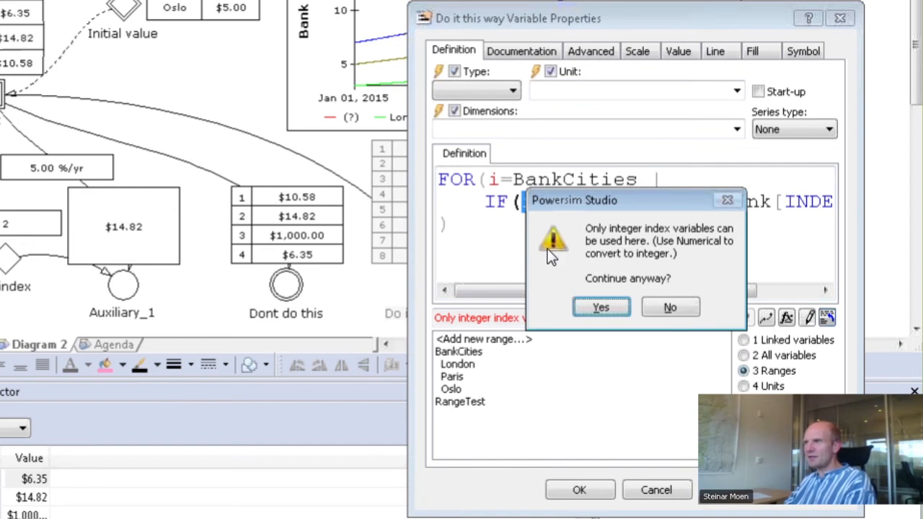
pyautogui.press('Escape')
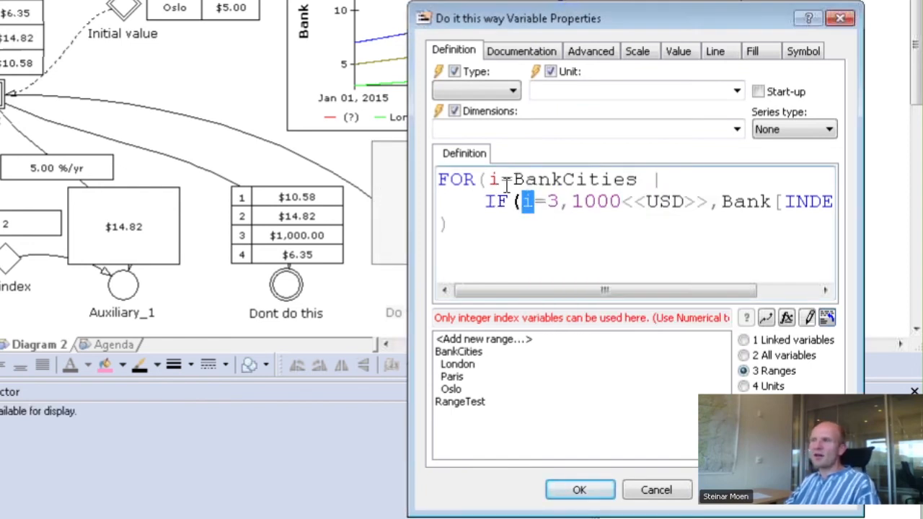
# Insert a space before 1000<<USD>> in the IF expression and try to apply the definition again.
pyautogui.moveTo(523, 201)
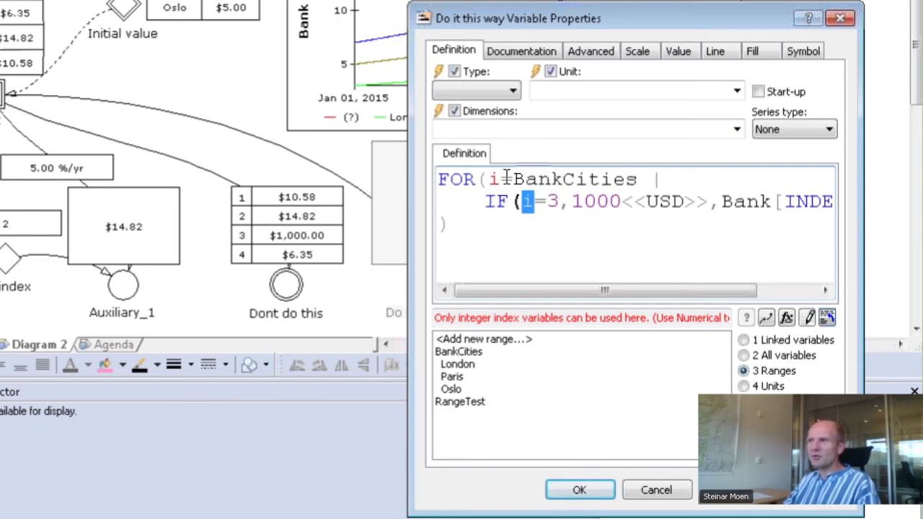
pyautogui.click(534, 204)
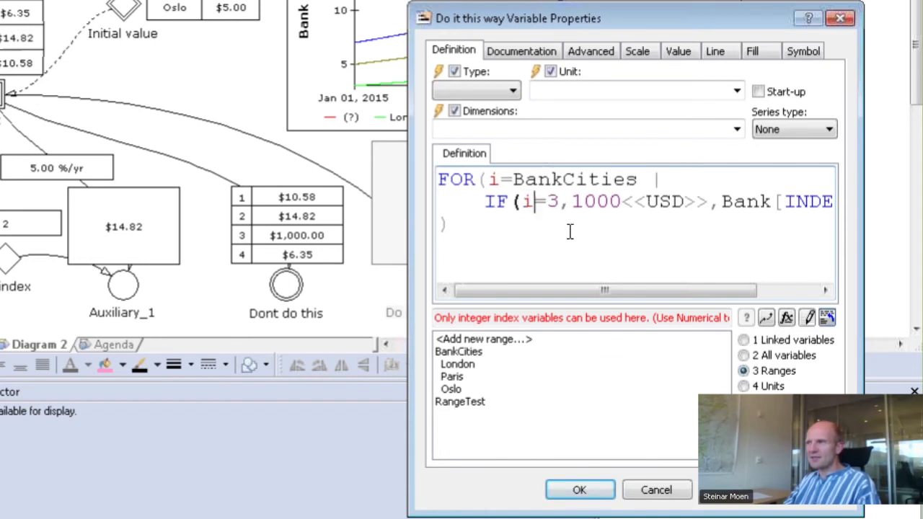
pyautogui.click(572, 202)
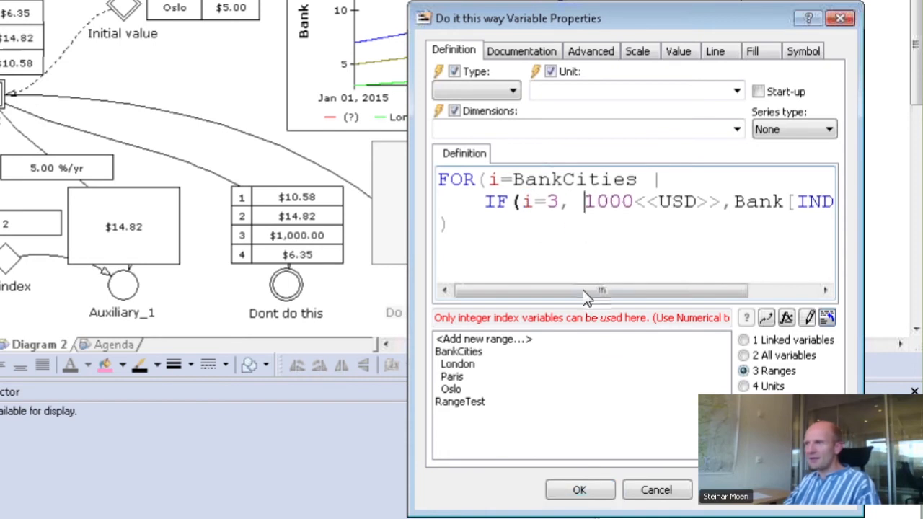
pyautogui.click(732, 495)
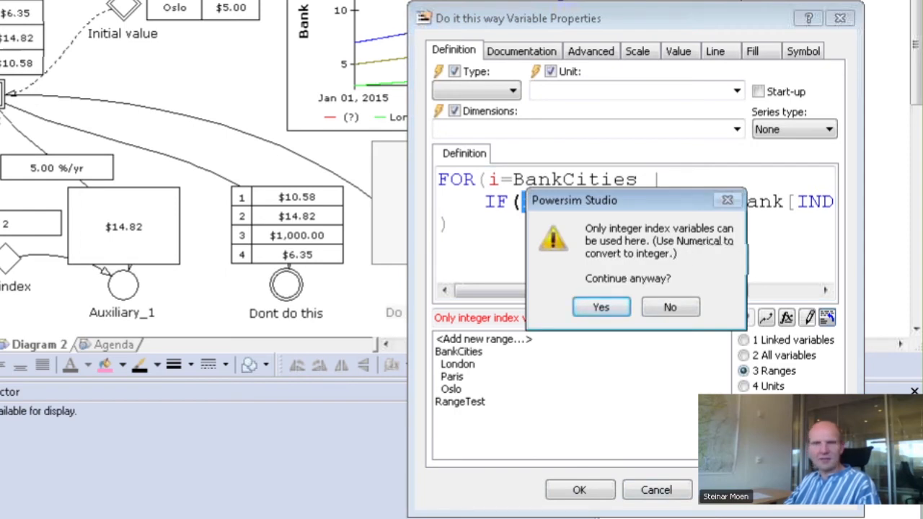
# Switch to the Word notes, highlight the NUMERICAL function heading, and return to the variable's properties to continue editing.
pyautogui.hotkey('alt', 'Tab')
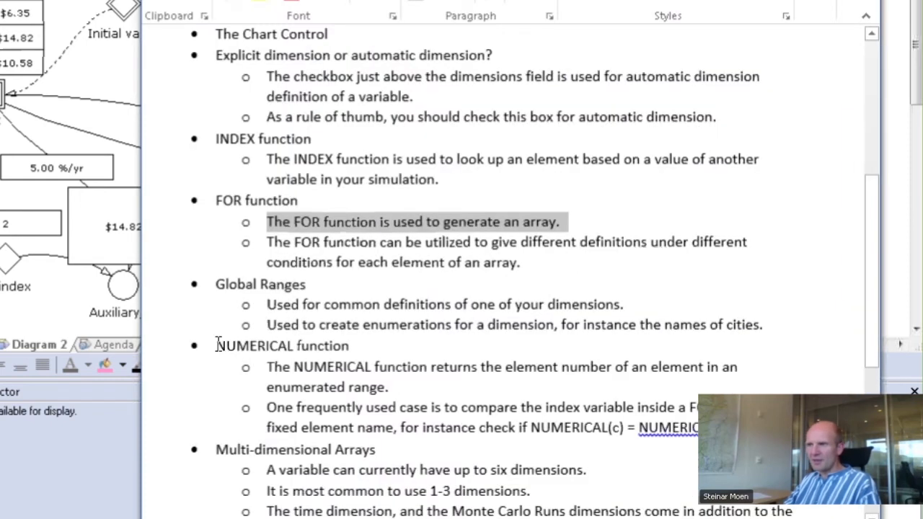
pyautogui.moveTo(215, 346); pyautogui.dragTo(357, 347)
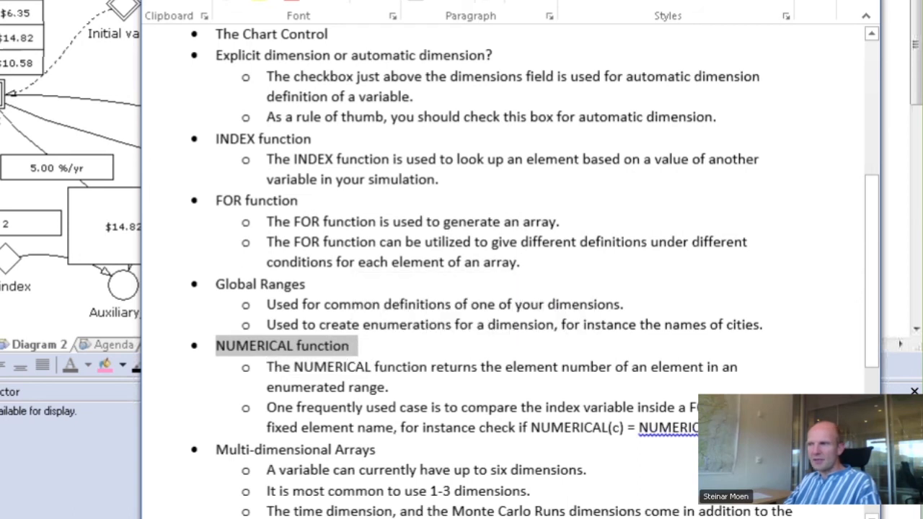
pyautogui.hotkey('alt', 'Tab')
pyautogui.click(664, 310)
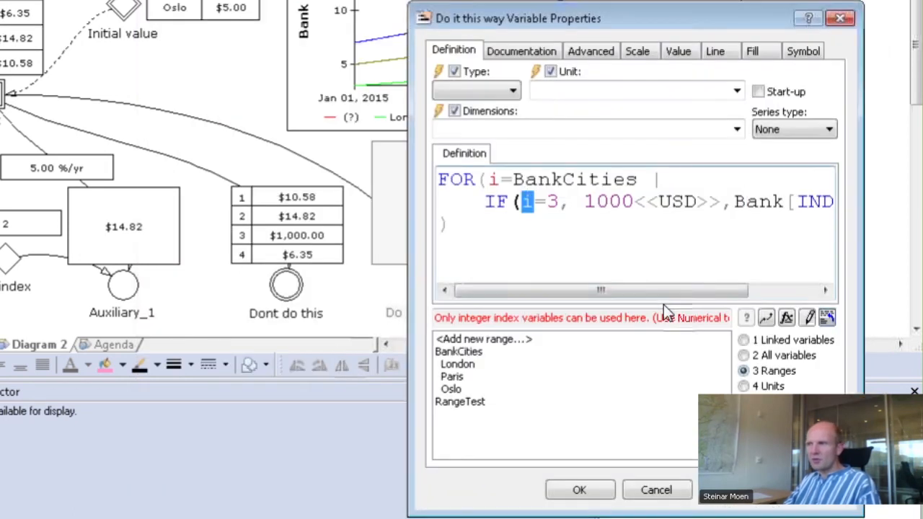
# Wrap the index in the IF condition as NUMERICAL(i)=3 and try to apply the definition.
pyautogui.click(525, 203)
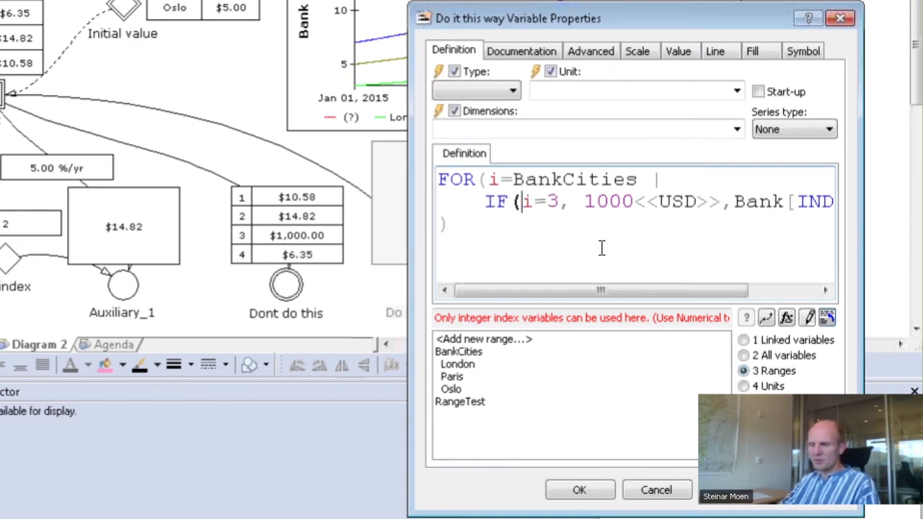
pyautogui.write('numerical(i')
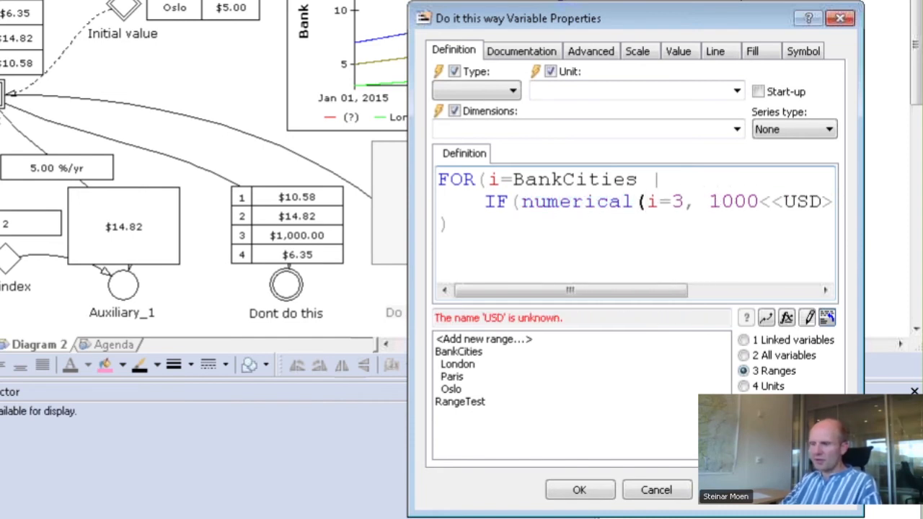
pyautogui.write(')')
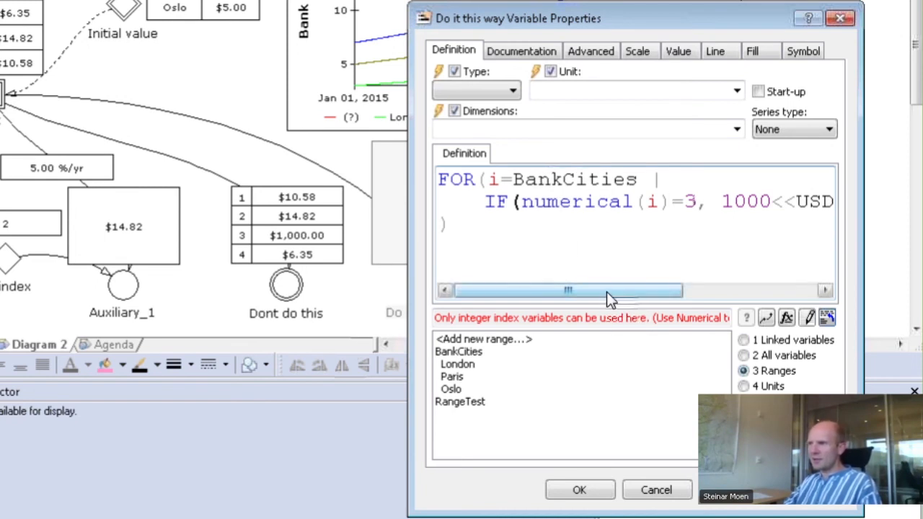
pyautogui.moveTo(606, 291); pyautogui.dragTo(754, 288)
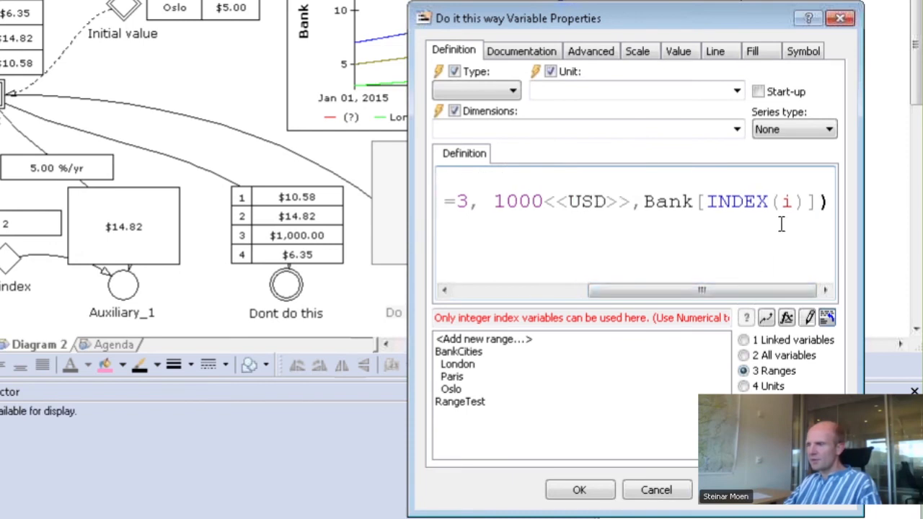
pyautogui.press('Return')
pyautogui.press('Escape')
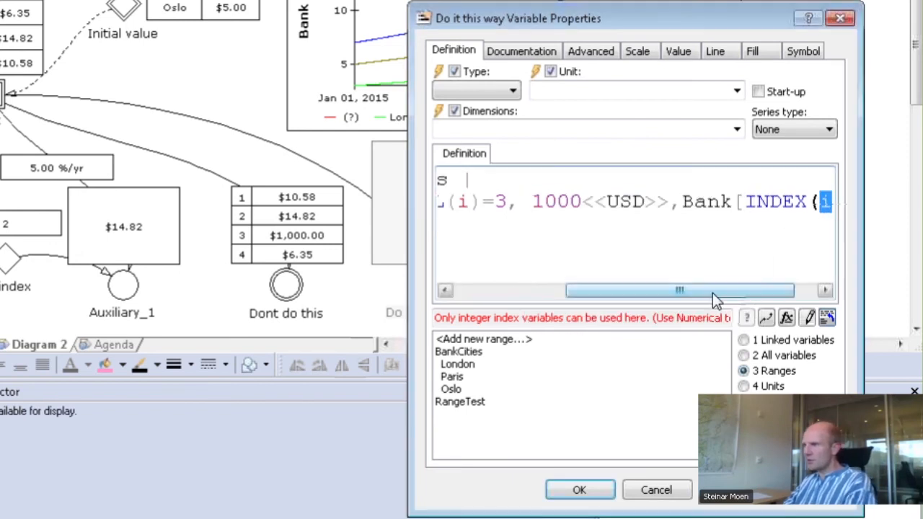
# Remove the INDEX function and its parentheses so the expression reads Bank[i], check the whole definition, and apply it.
pyautogui.moveTo(712, 293); pyautogui.dragTo(735, 293)
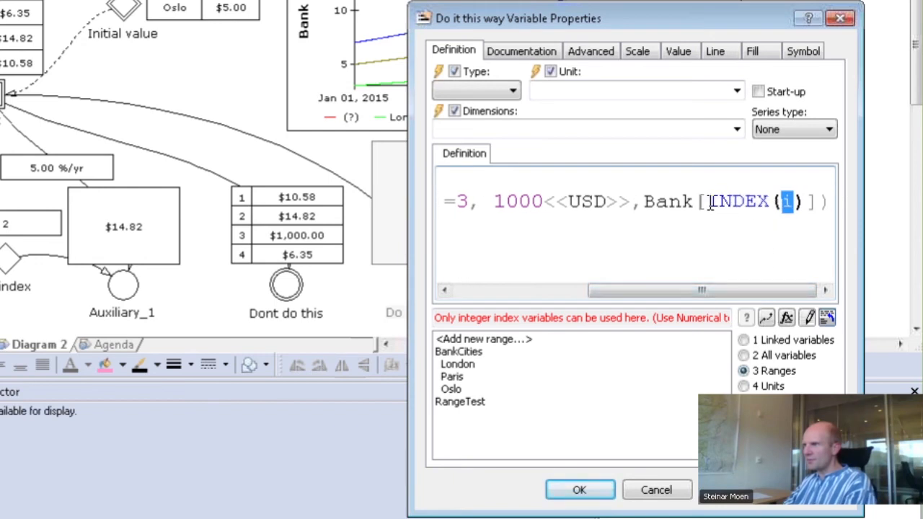
pyautogui.moveTo(710, 202); pyautogui.dragTo(775, 201)
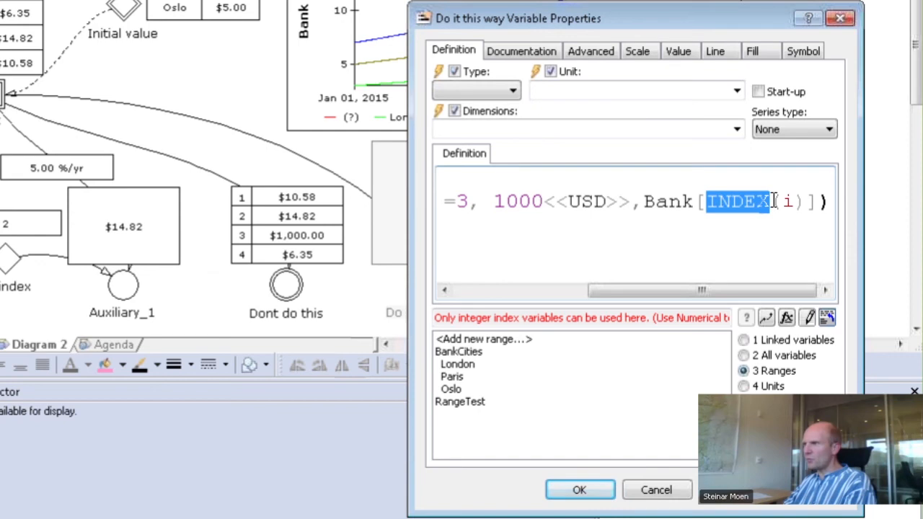
pyautogui.press('Delete')
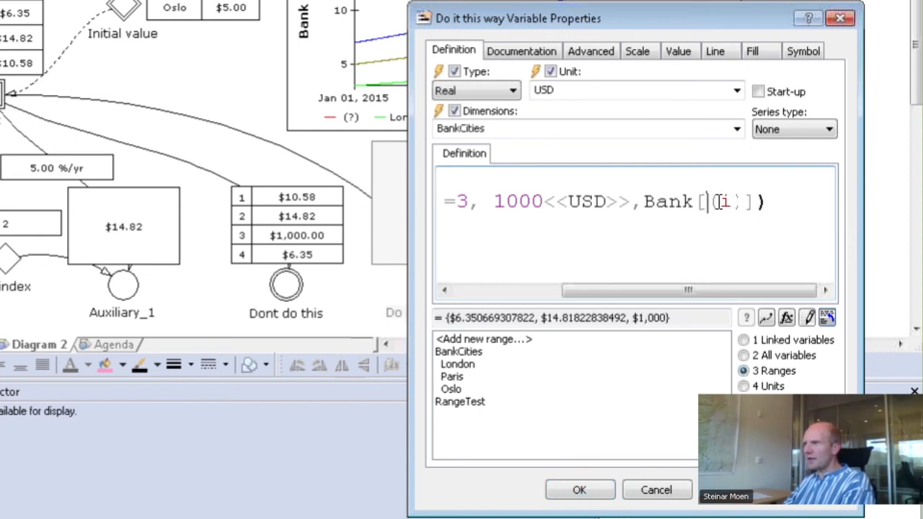
pyautogui.press('Delete')
pyautogui.press('Right')
pyautogui.press('Delete')
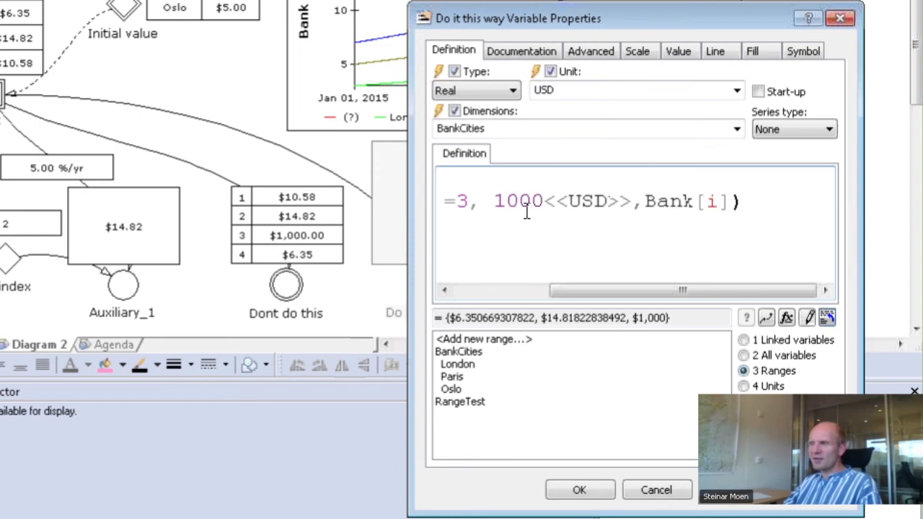
pyautogui.moveTo(635, 290); pyautogui.dragTo(541, 291)
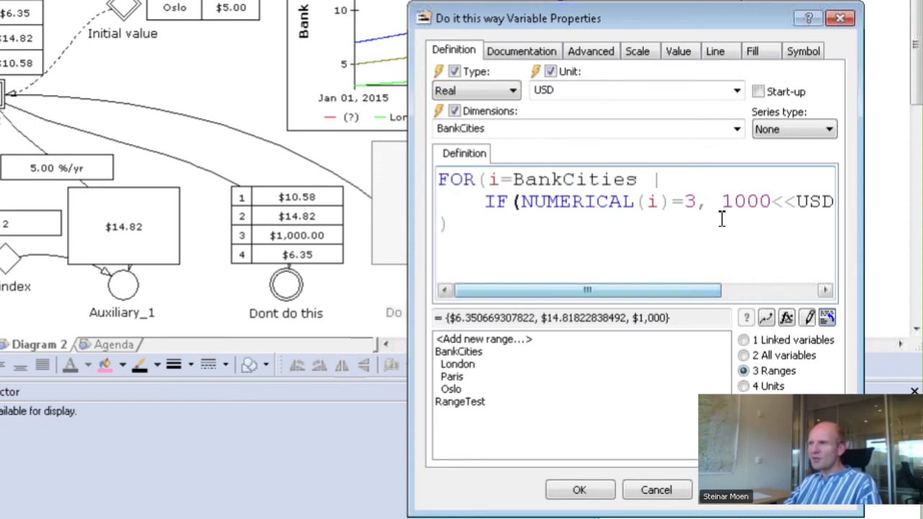
pyautogui.doubleClick(529, 179)
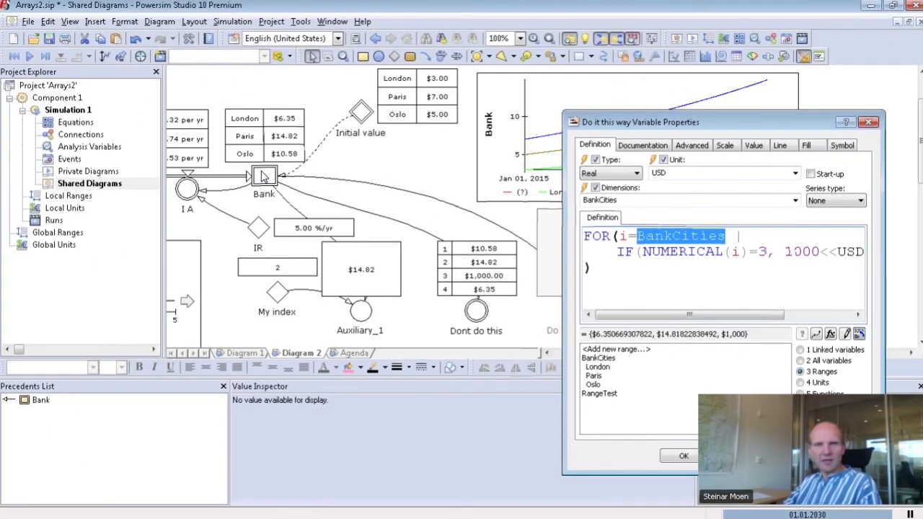
pyautogui.moveTo(707, 315); pyautogui.dragTo(774, 325)
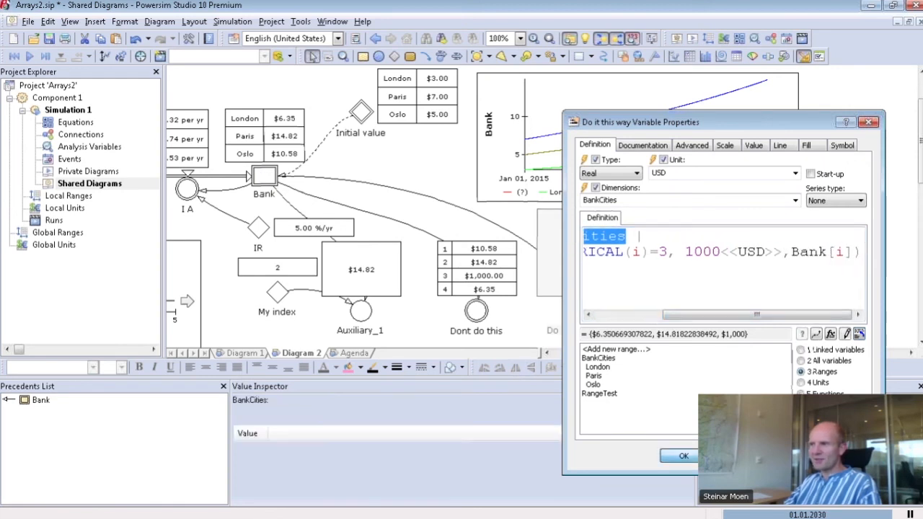
pyautogui.click(684, 456)
# Widen the value table above the Do it this way variable and shift it slightly to the right.
pyautogui.click(615, 265)
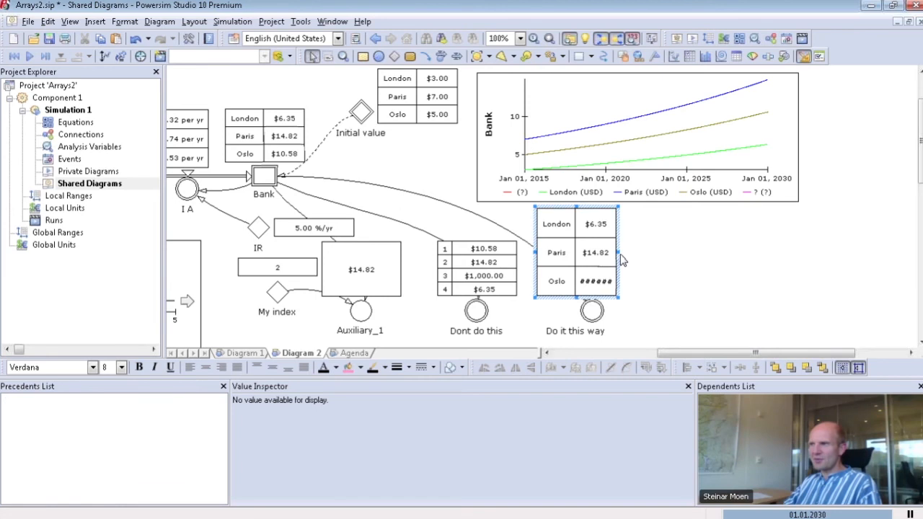
pyautogui.moveTo(618, 252); pyautogui.dragTo(629, 253)
pyautogui.moveTo(593, 278); pyautogui.dragTo(609, 277)
pyautogui.click(697, 291)
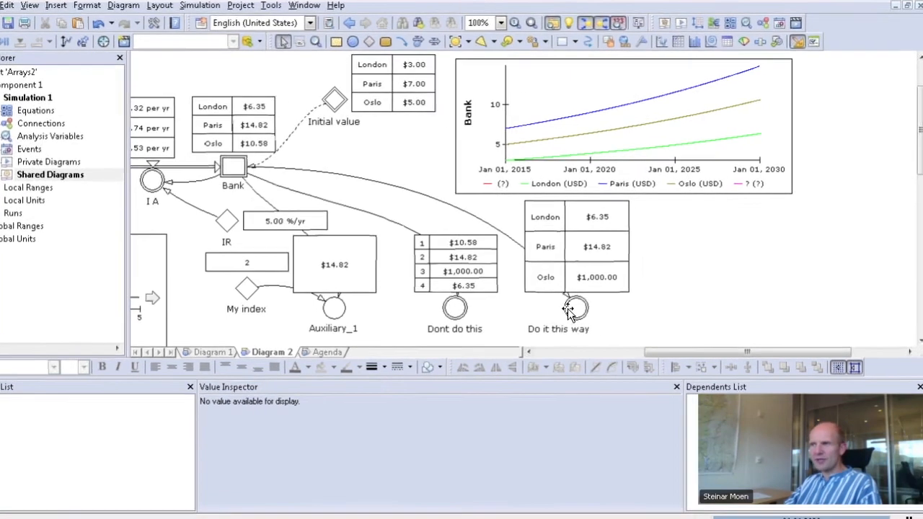
# Reopen the Do it this way variable's definition and replace the 3 in the IF condition with Oslo.
pyautogui.doubleClick(546, 303)
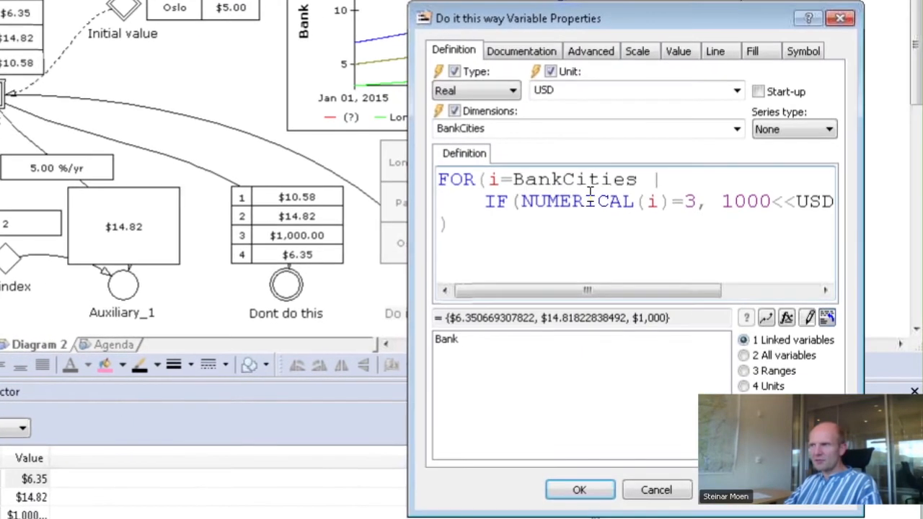
pyautogui.click(685, 201)
pyautogui.doubleClick(693, 202)
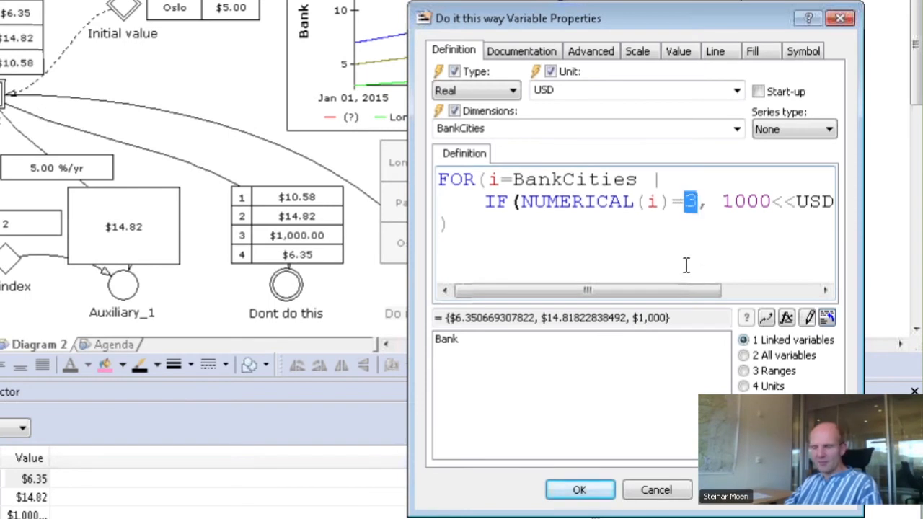
pyautogui.write('Oslo')
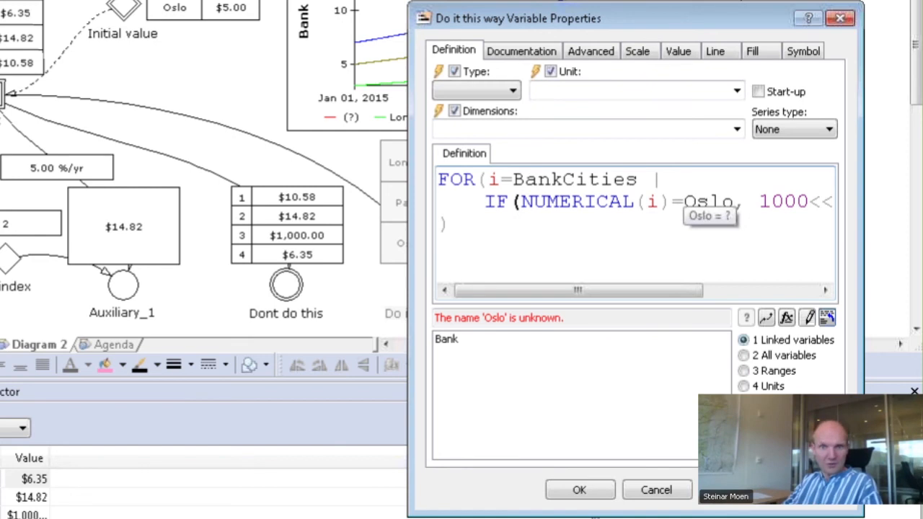
# Wrap Oslo in the NUMERICAL function so the condition compares NUMERICAL(i) with NUMERICAL(Oslo), and apply the definition.
pyautogui.click(686, 201)
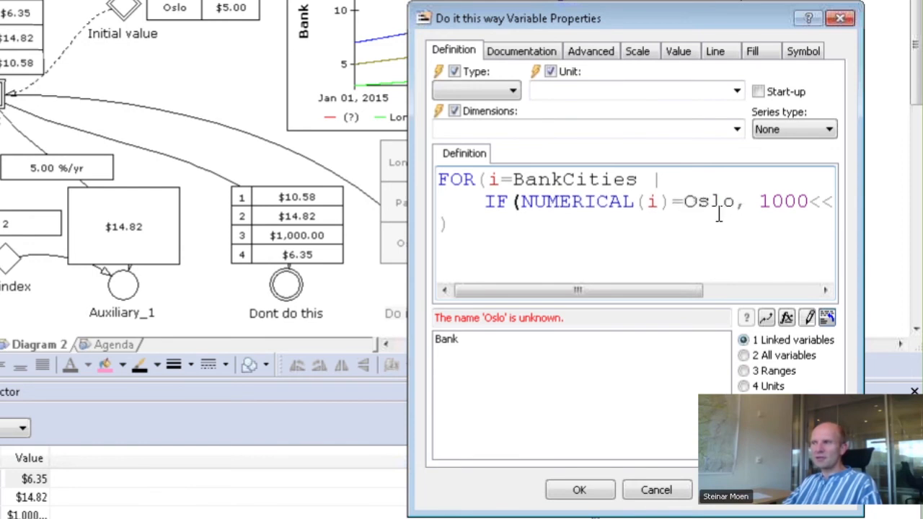
pyautogui.write('numerica')
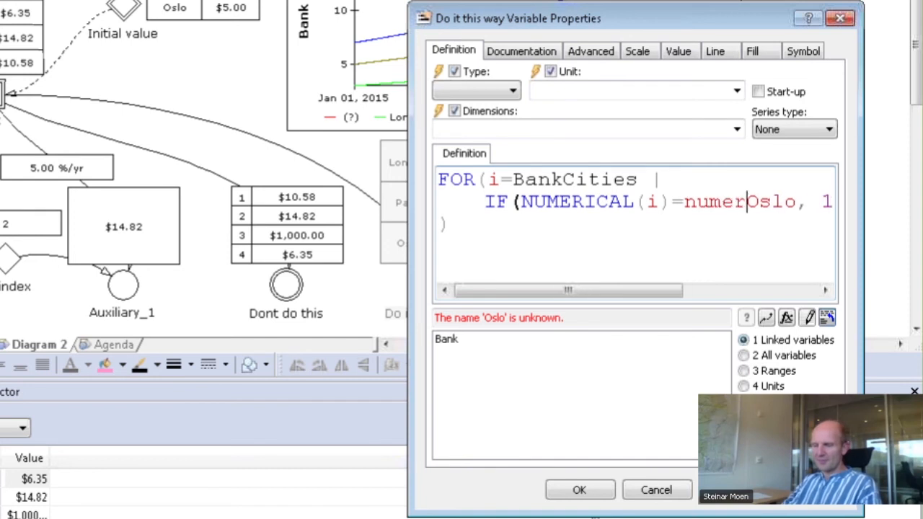
pyautogui.write('l(')
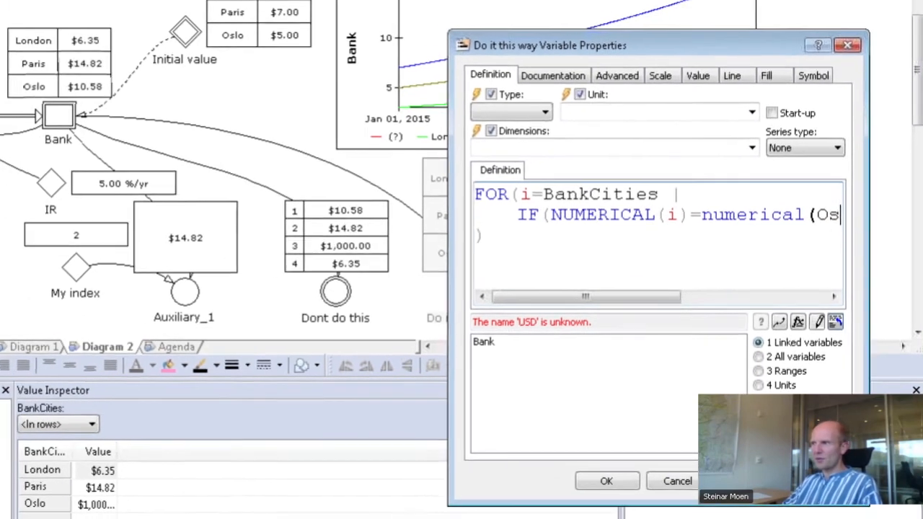
pyautogui.press('Right')
pyautogui.press('Right')
pyautogui.press('Right')
pyautogui.press('Right')
pyautogui.write(')')
pyautogui.press('Return')
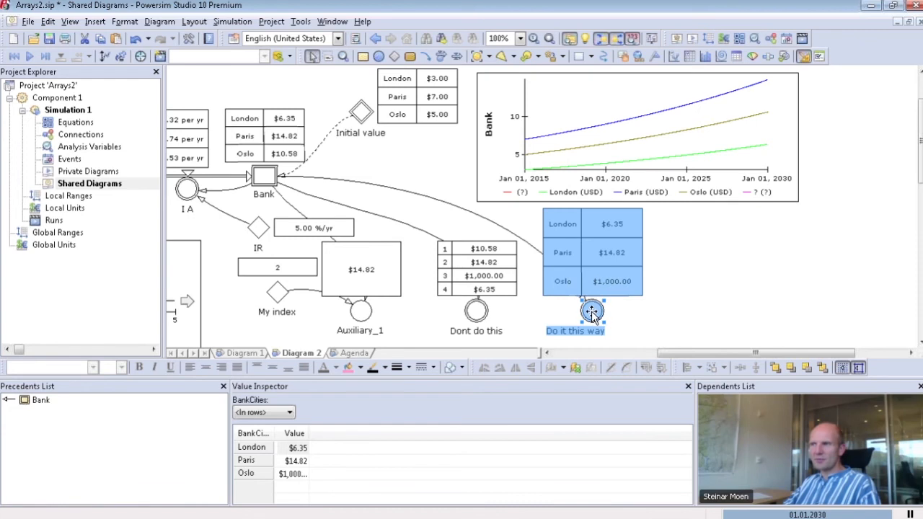
# Replace Oslo with Paris in the IF condition of the Do it this way variable and apply it.
pyautogui.doubleClick(591, 312)
pyautogui.moveTo(695, 316); pyautogui.dragTo(714, 315)
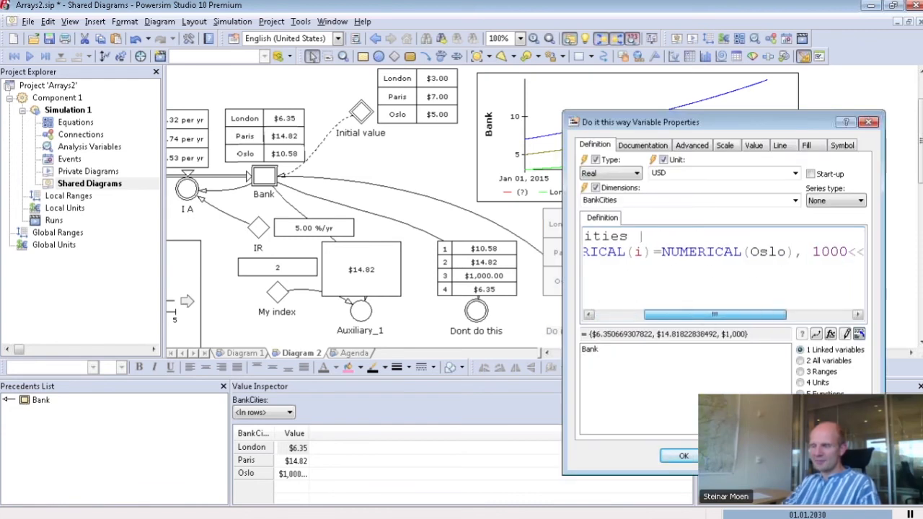
pyautogui.doubleClick(752, 251)
pyautogui.write('Paris')
pyautogui.press('Return')
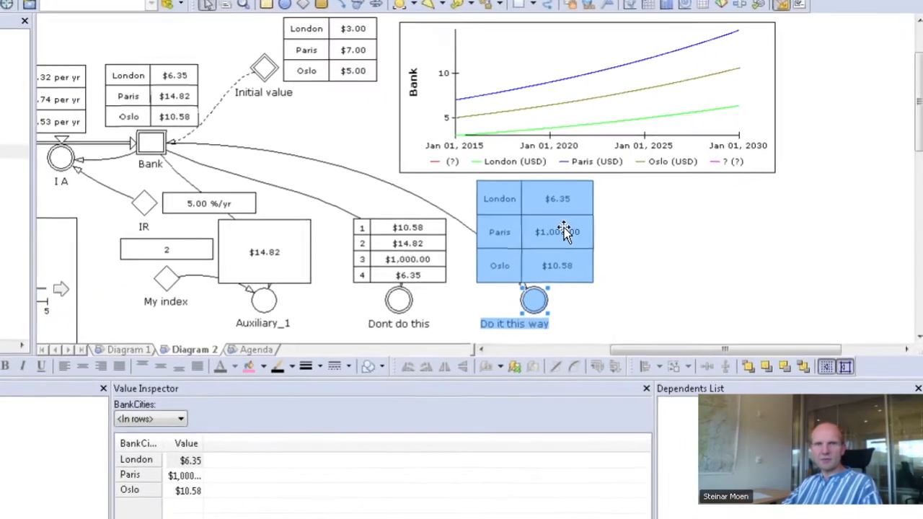
# Reopen the variable's properties, widen the dialog, and start the 1000<<USD>> value on its own indented line.
pyautogui.doubleClick(534, 300)
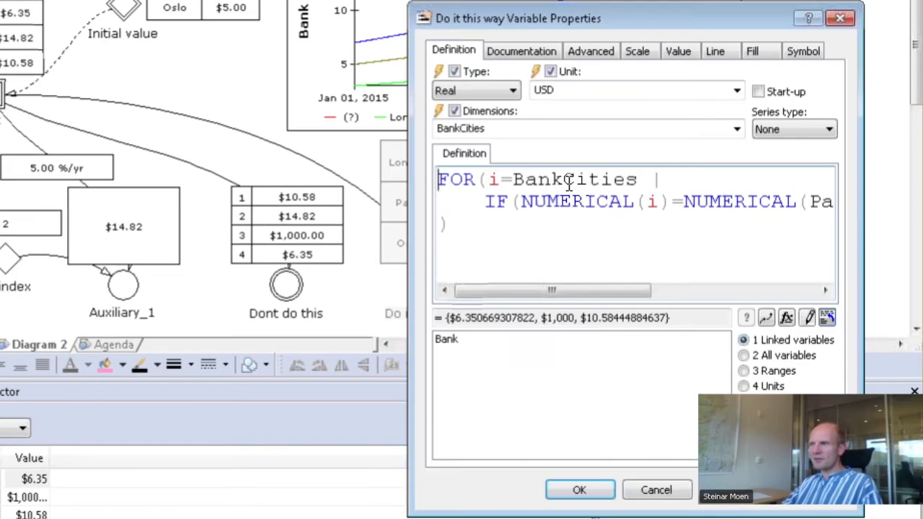
pyautogui.moveTo(400, 285); pyautogui.dragTo(96, 284)
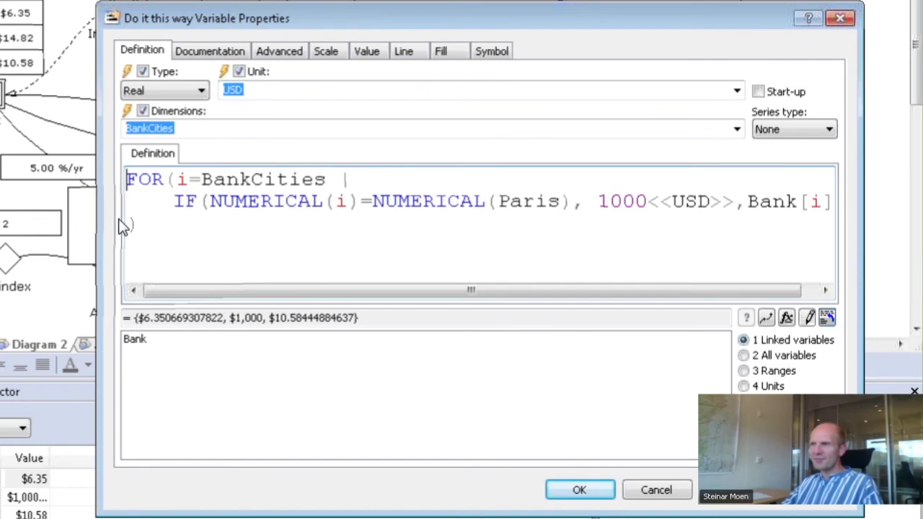
pyautogui.click(583, 201)
pyautogui.press('Delete')
pyautogui.press('Return')
pyautogui.press('Tab')
pyautogui.hotkey('ctrl', 'Right')
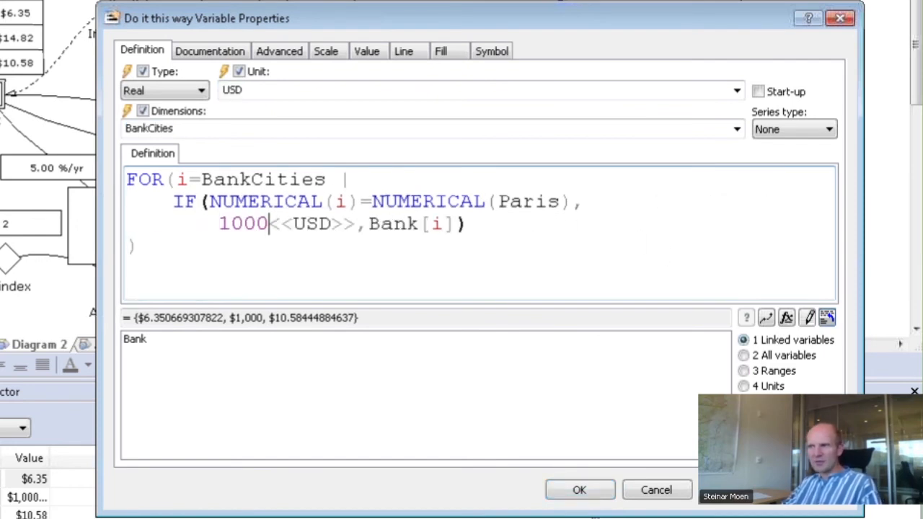
# Put the comma, Bank[i] and the IF's closing parenthesis on separate lines, and enlarge the definition editor.
pyautogui.press('Return')
pyautogui.press('Tab')
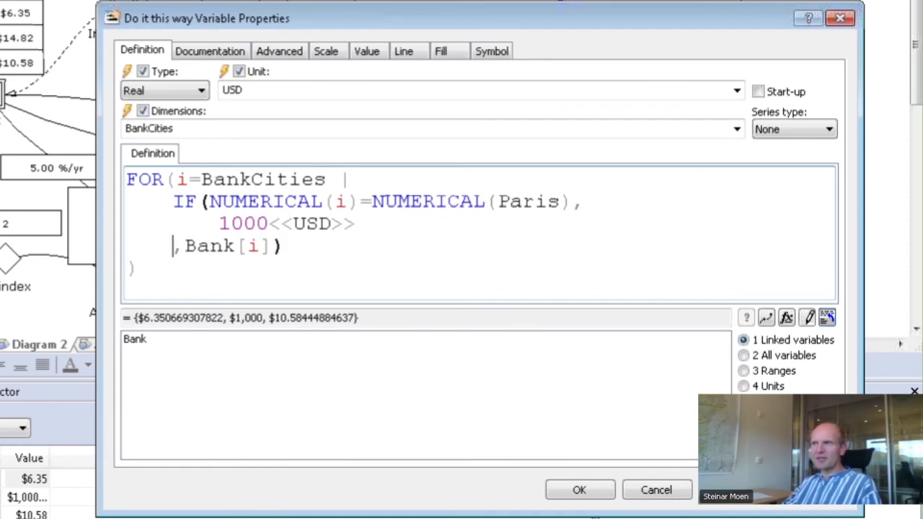
pyautogui.press('Return')
pyautogui.press('Tab')
pyautogui.press('Left')
pyautogui.press('Return')
pyautogui.press('Tab')
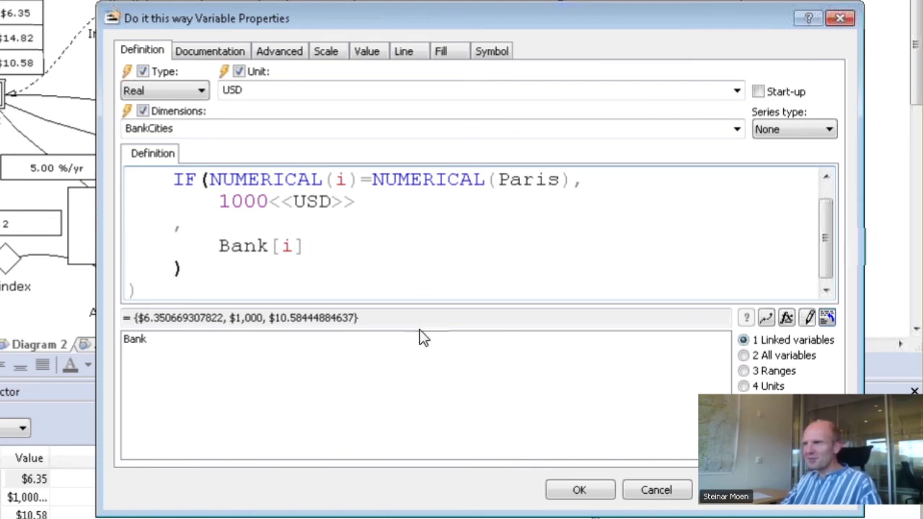
pyautogui.click(827, 318)
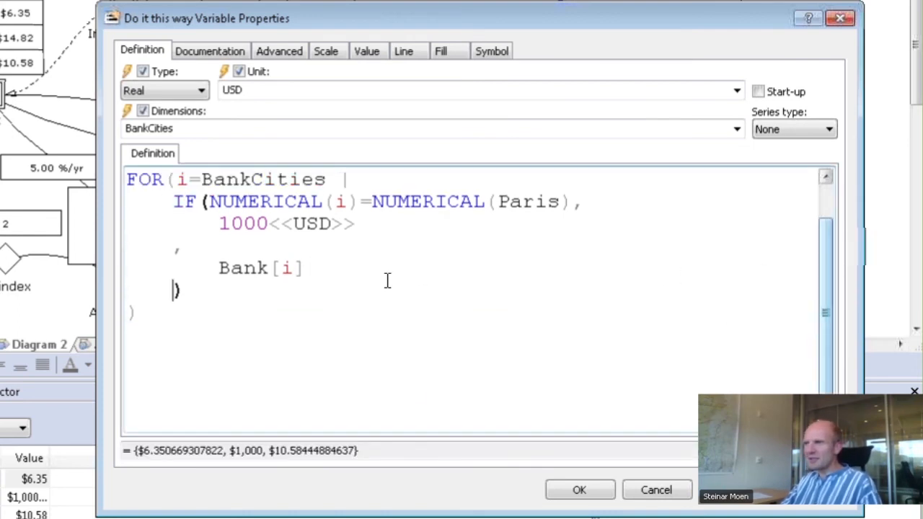
# Highlight the 1000<<USD>> and Bank[i] branches, and indent the comma and closing parenthesis to align with the IF's opening parenthesis.
pyautogui.click(176, 201)
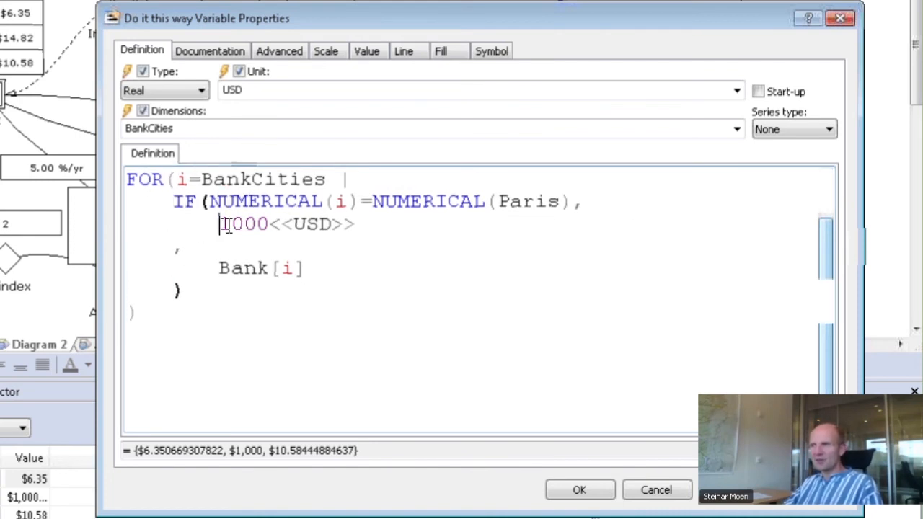
pyautogui.moveTo(221, 224); pyautogui.dragTo(355, 225)
pyautogui.moveTo(218, 269); pyautogui.dragTo(365, 265)
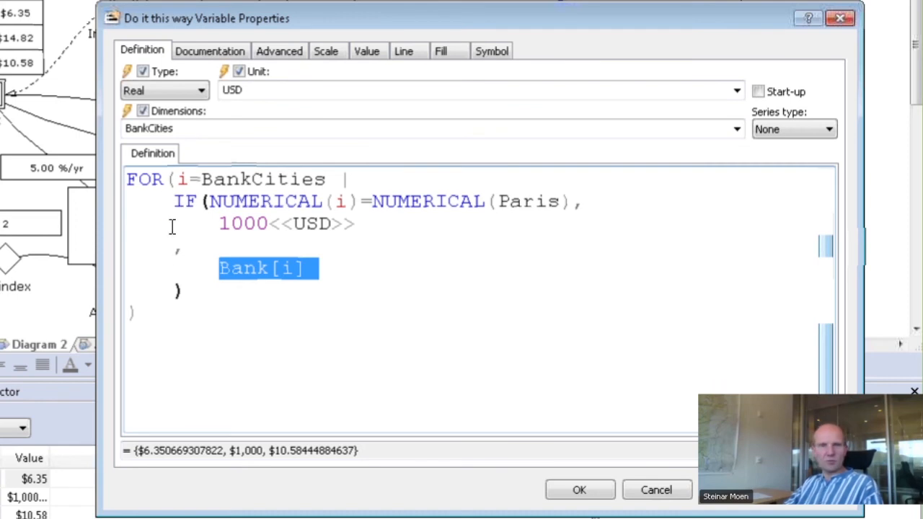
pyautogui.click(175, 290)
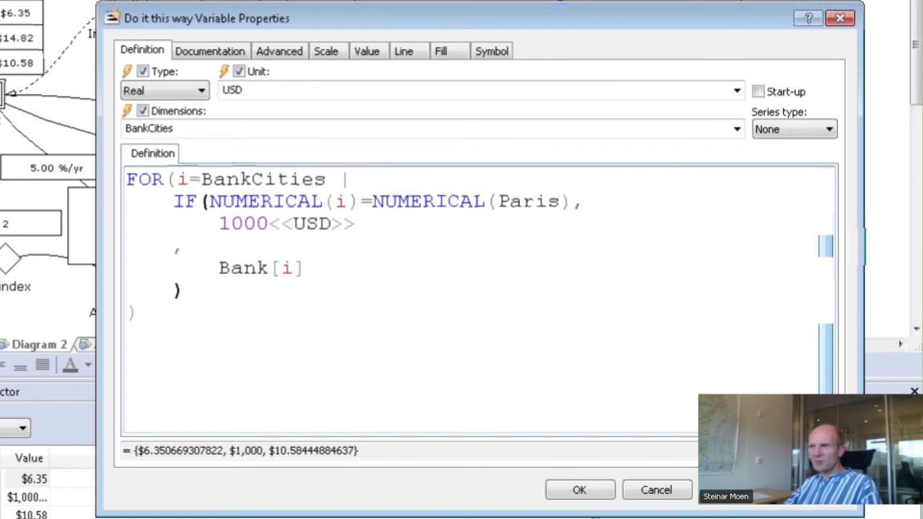
pyautogui.click(175, 247)
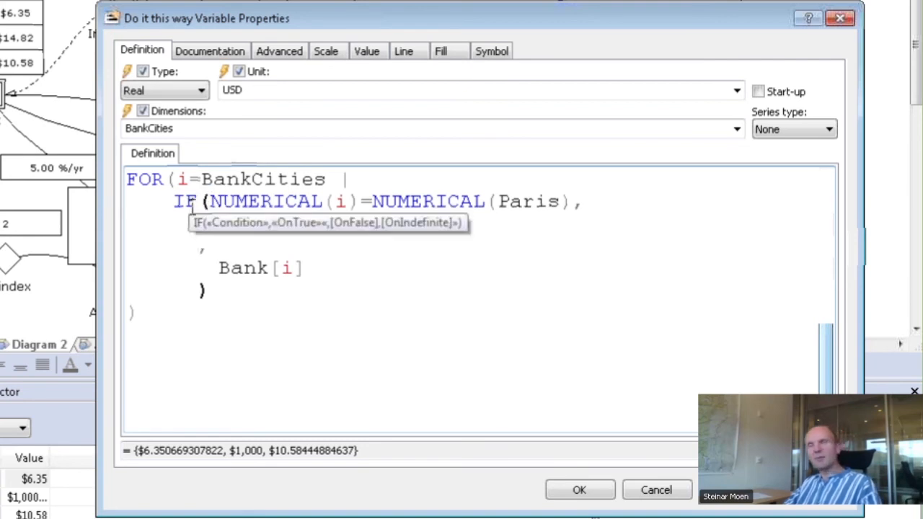
# Highlight the 1000<<USD>> branch and apply the reformatted definition.
pyautogui.moveTo(236, 274)
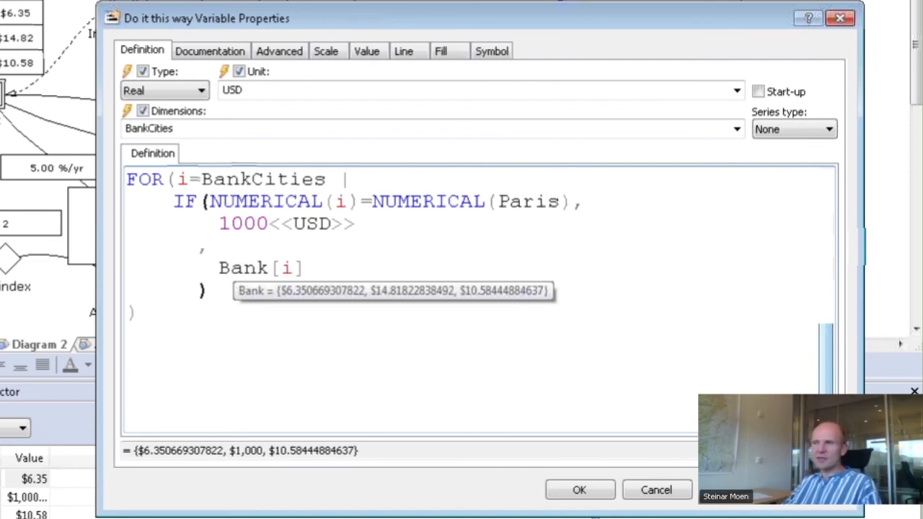
pyautogui.moveTo(219, 224); pyautogui.dragTo(360, 225)
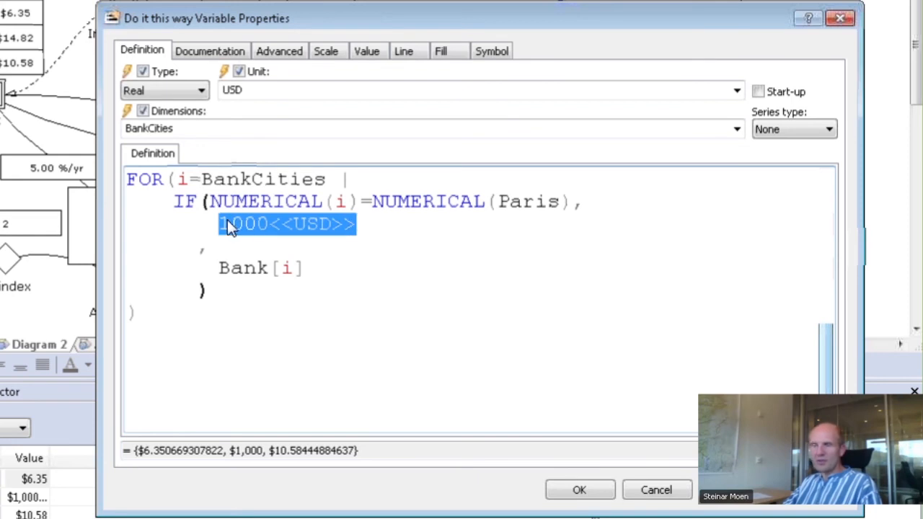
pyautogui.moveTo(227, 221)
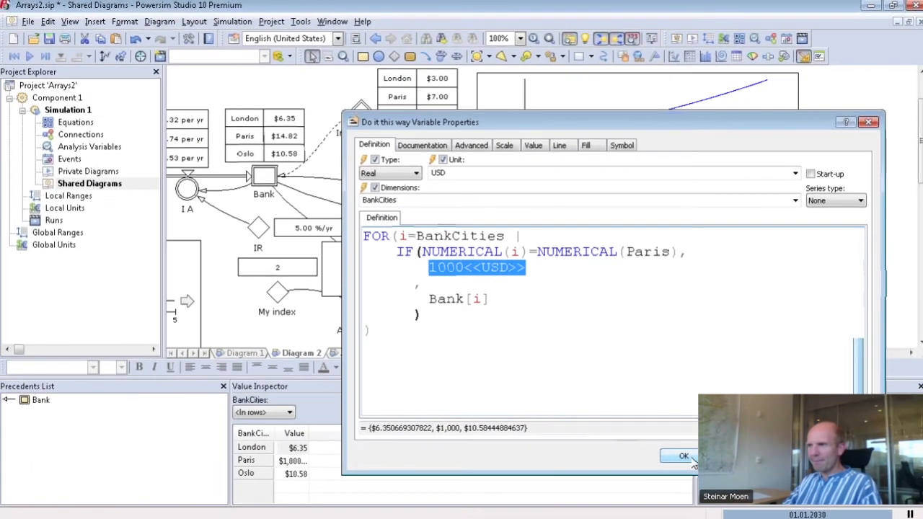
pyautogui.click(641, 470)
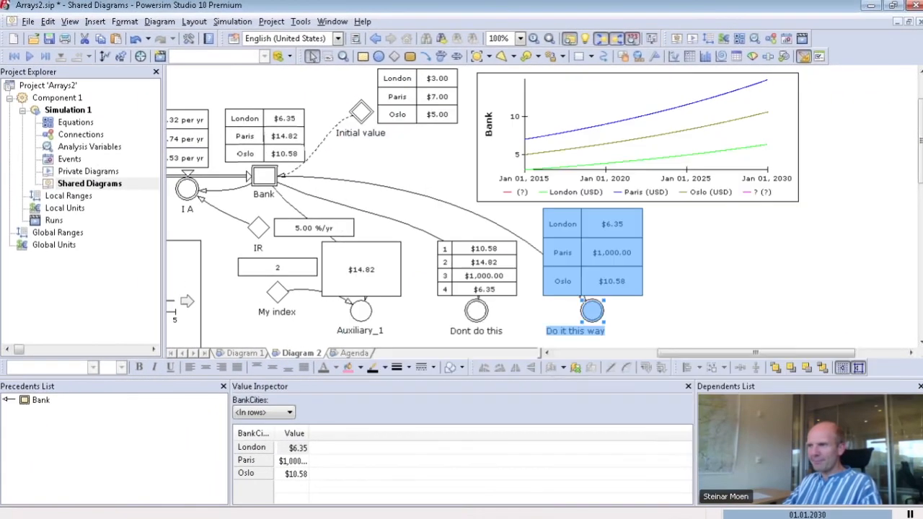
# Deselect the variable, switch to the Word notes, and highlight the INDEX function heading followed by the NUMERICAL function heading.
pyautogui.click(536, 314)
pyautogui.hotkey('alt', 'Tab')
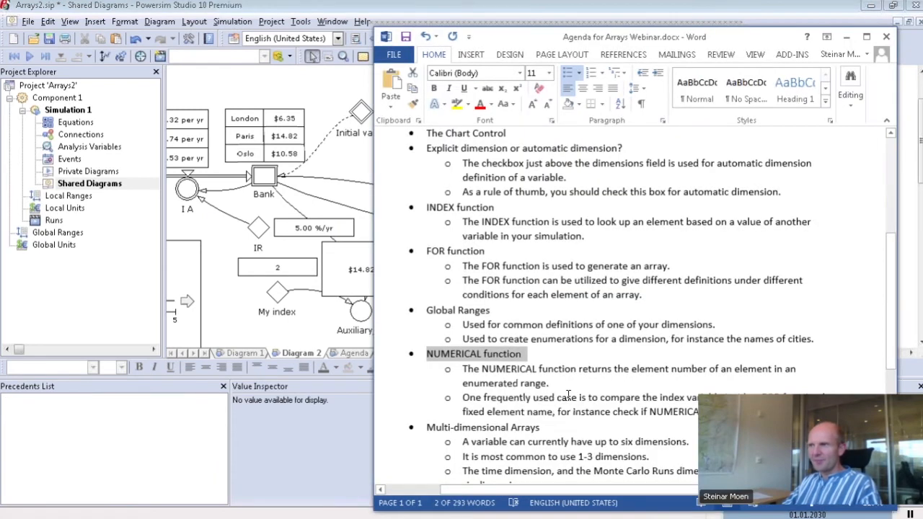
pyautogui.scroll(-1, 569, 396)
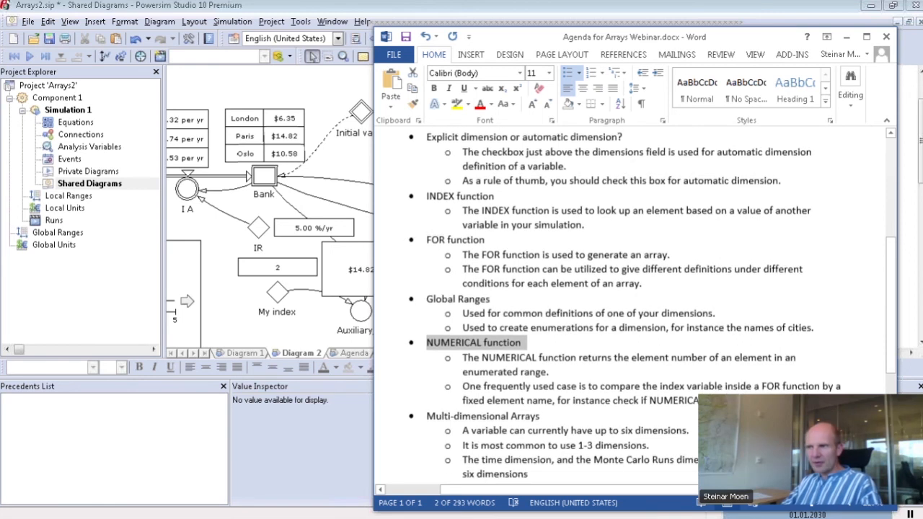
pyautogui.scroll(-3, 442, 158)
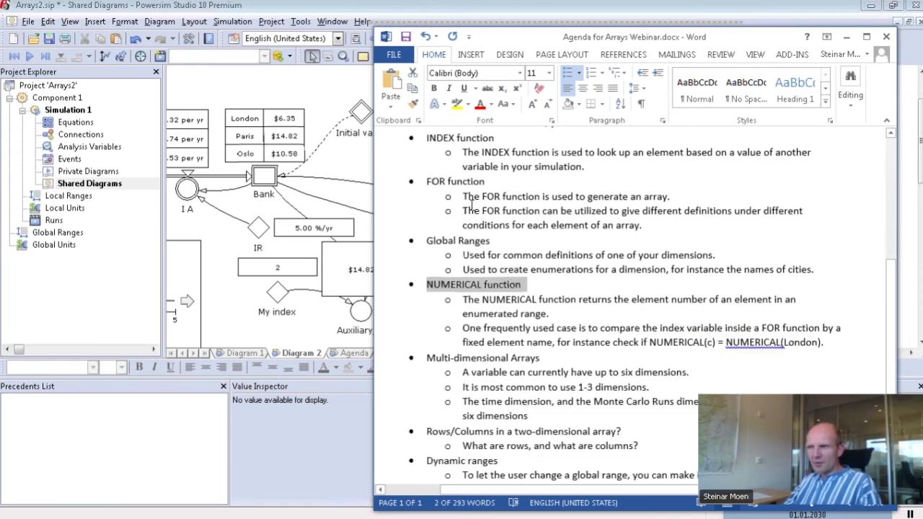
pyautogui.scroll(3, 424, 172)
pyautogui.moveTo(424, 172); pyautogui.dragTo(495, 174)
pyautogui.moveTo(422, 319); pyautogui.dragTo(520, 320)
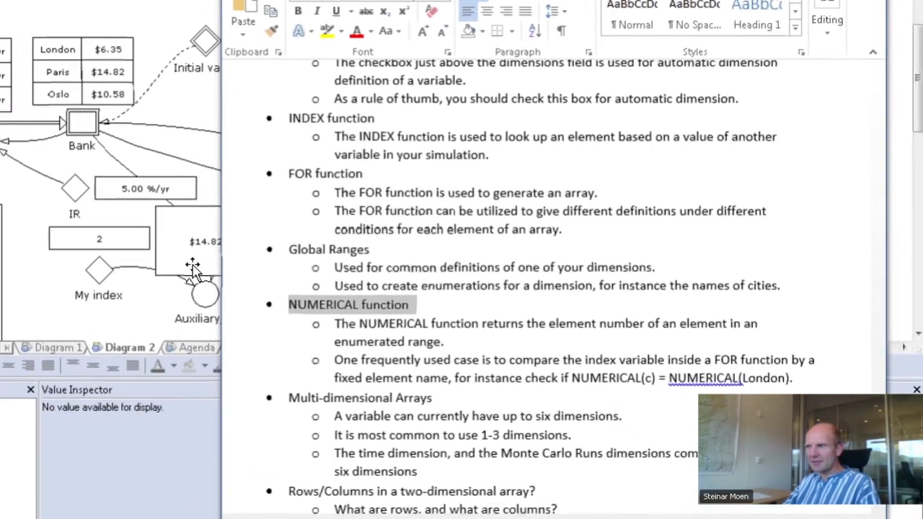
# Return to Powersim Studio, reopen the Do it this way definition, and wrap the index of Bank[i] in the INDEX function.
pyautogui.click(245, 278)
pyautogui.doubleClick(536, 296)
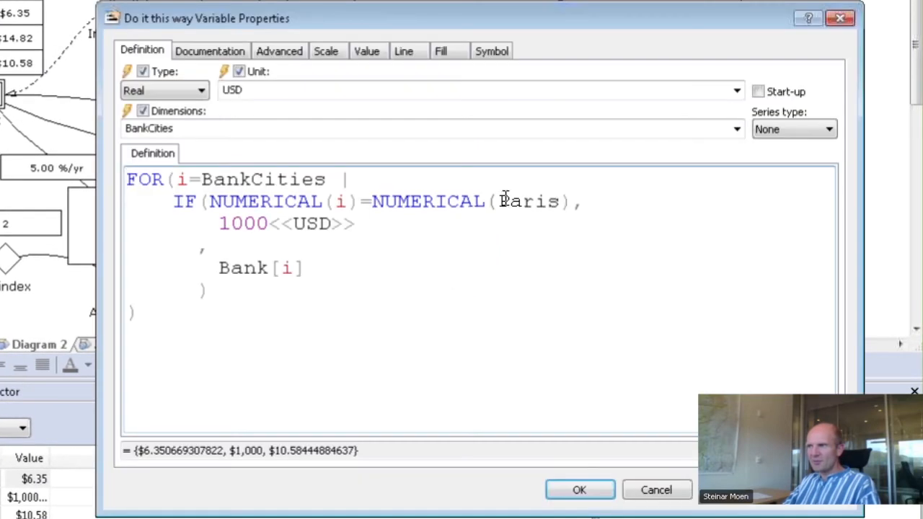
pyautogui.click(297, 290)
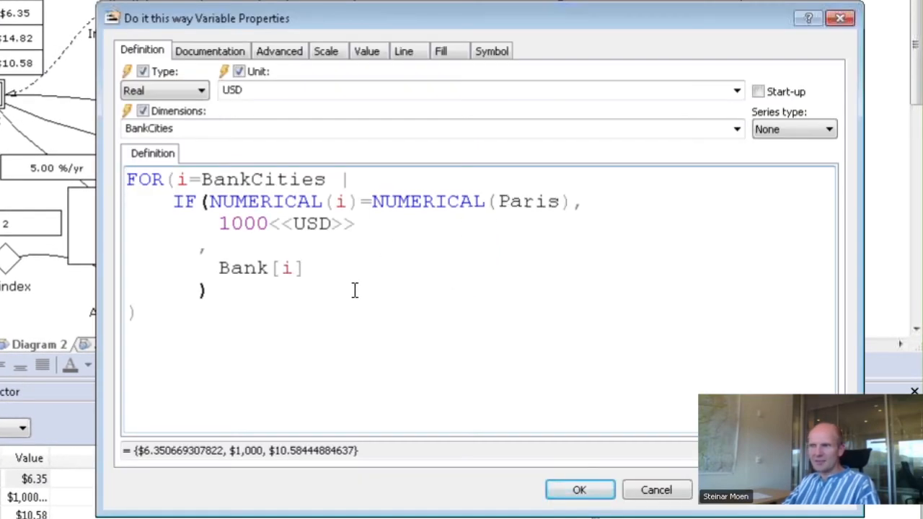
pyautogui.write('index(i')
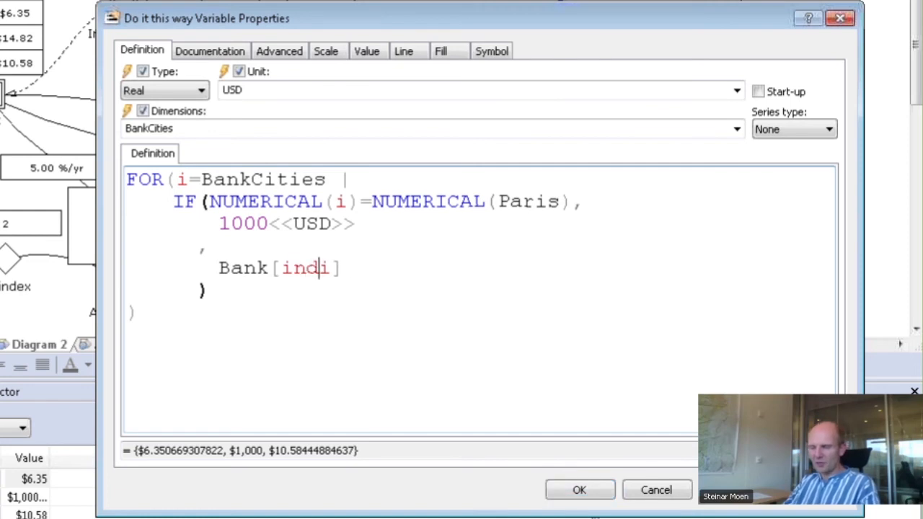
pyautogui.write(')')
# Nest NUMERICAL around i so the branch reads Bank[INDEX(NUMERICAL(i))], and highlight BankCities and Bank in the definition.
pyautogui.press('Left')
pyautogui.press('Left')
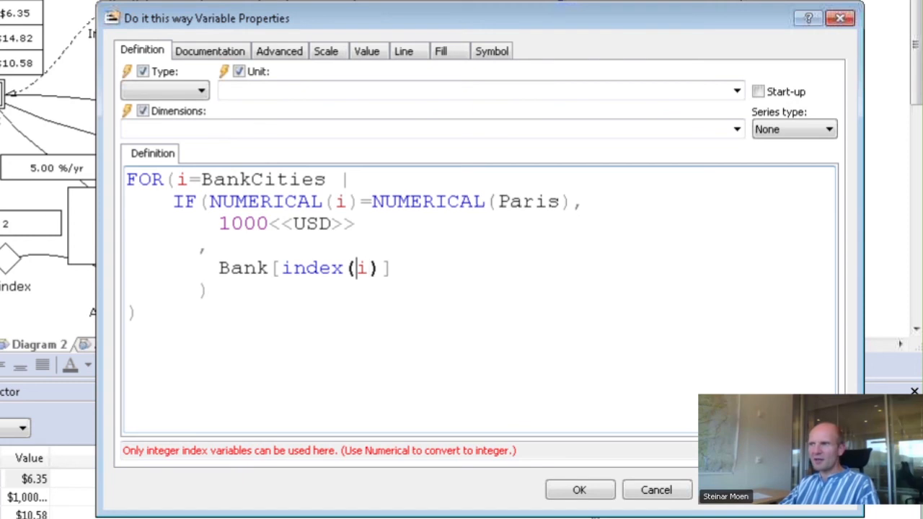
pyautogui.write('numerical(')
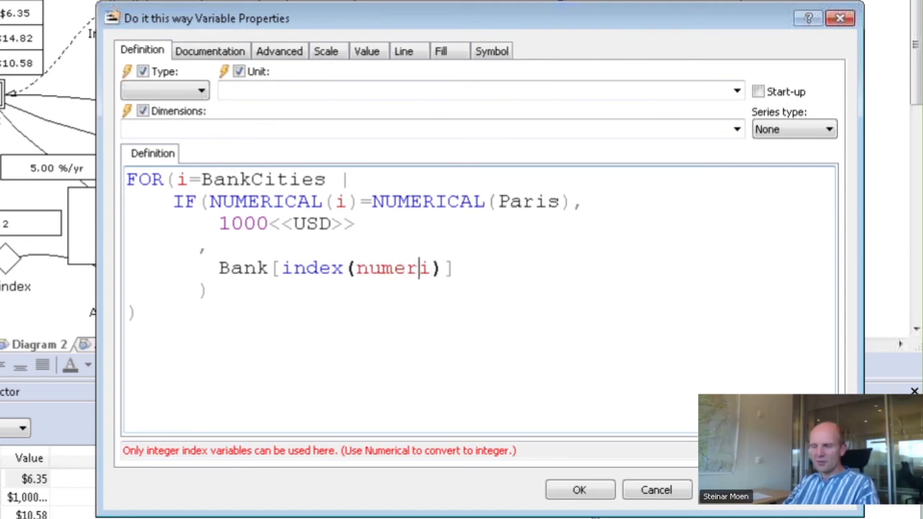
pyautogui.press('Right')
pyautogui.write(')')
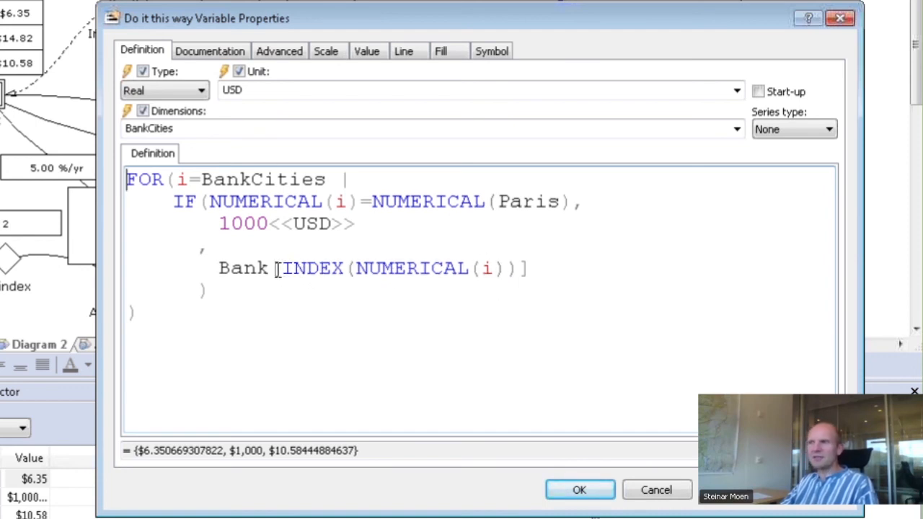
pyautogui.doubleClick(217, 179)
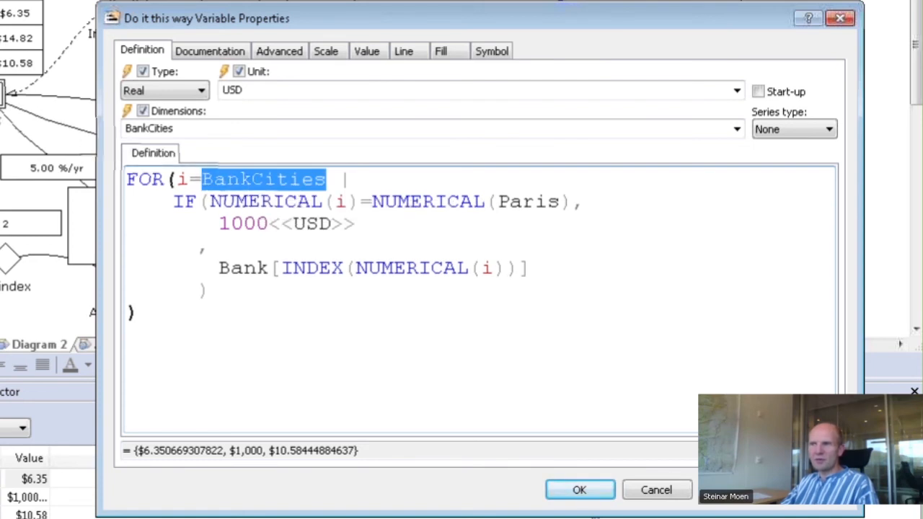
pyautogui.doubleClick(240, 269)
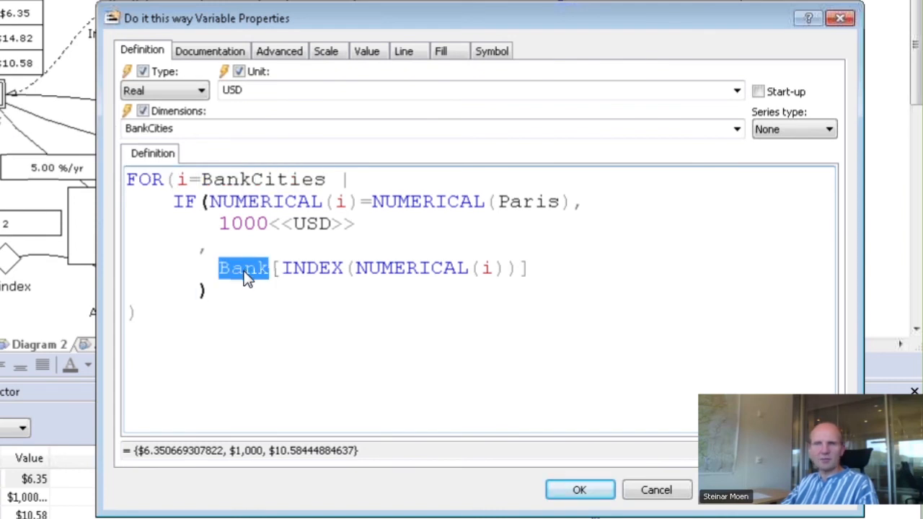
# Switch to the Word notes and back to Powersim Studio's global ranges, and add a new range named BestCities.
pyautogui.moveTo(245, 278)
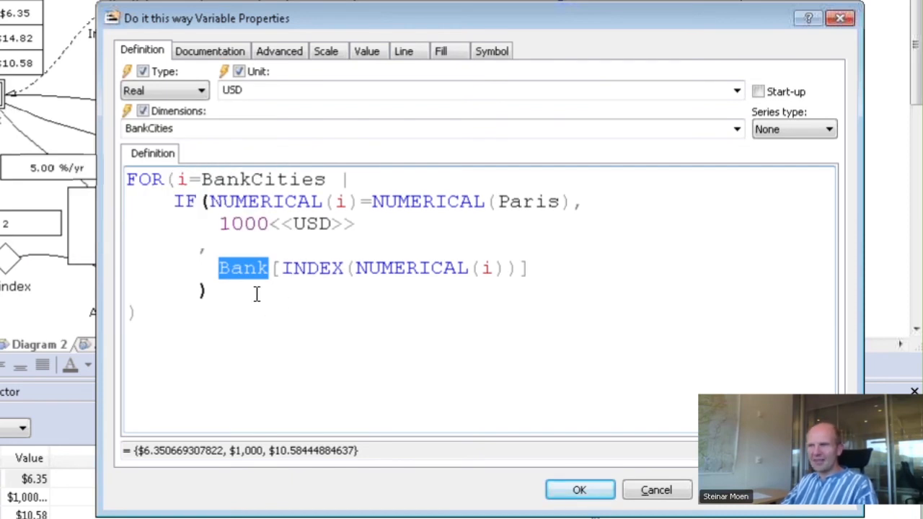
pyautogui.hotkey('alt', 'Tab')
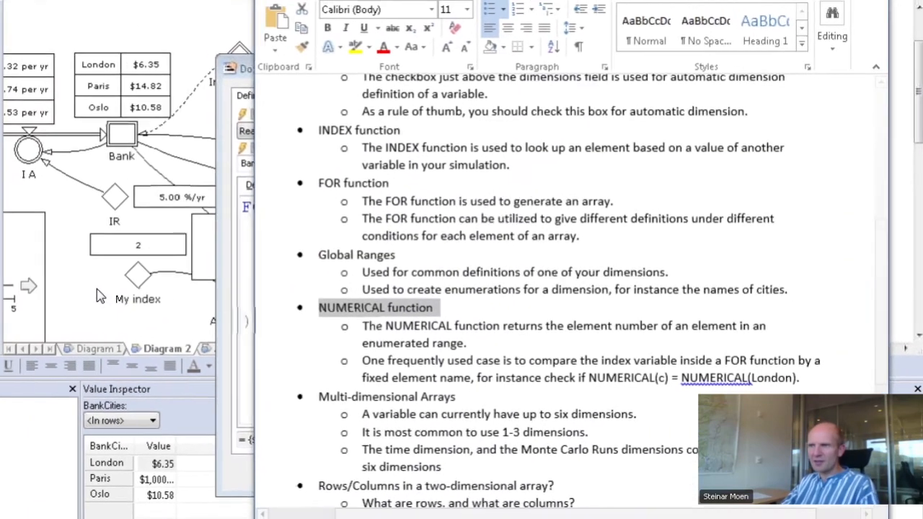
pyautogui.hotkey('alt', 'Tab')
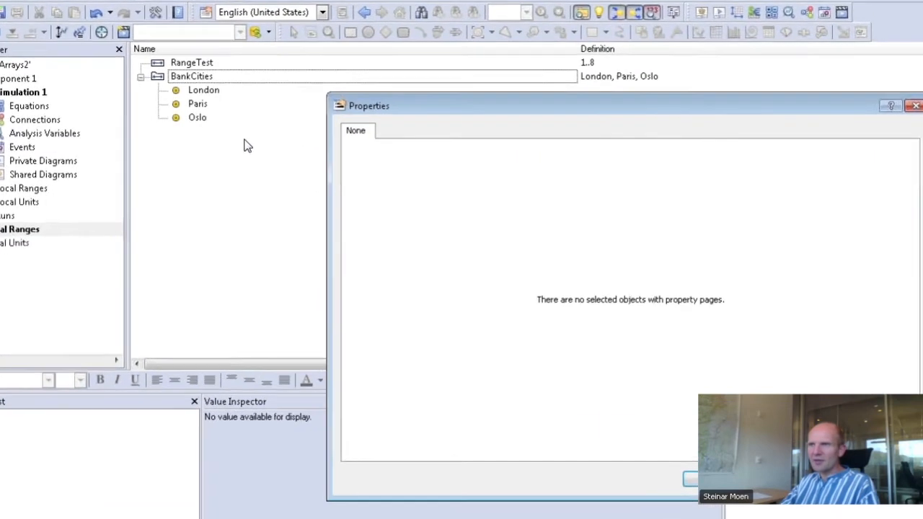
pyautogui.rightClick(197, 186)
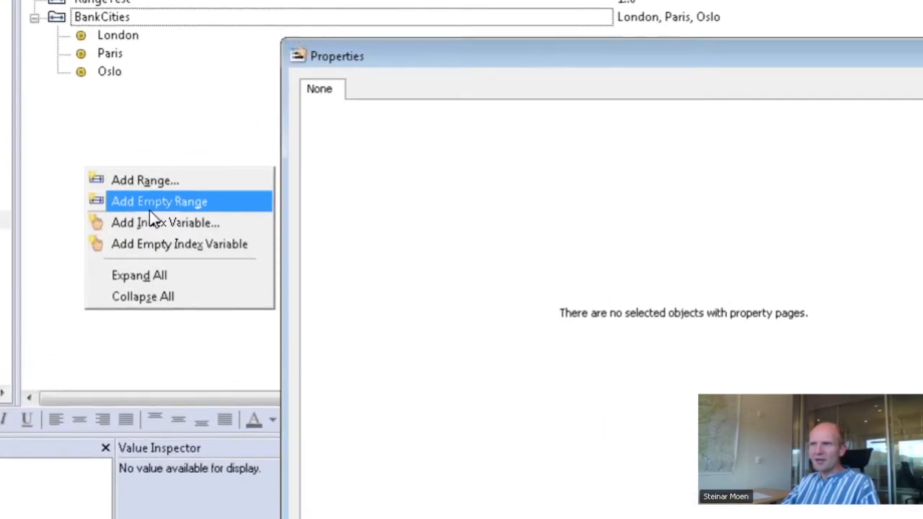
pyautogui.click(141, 181)
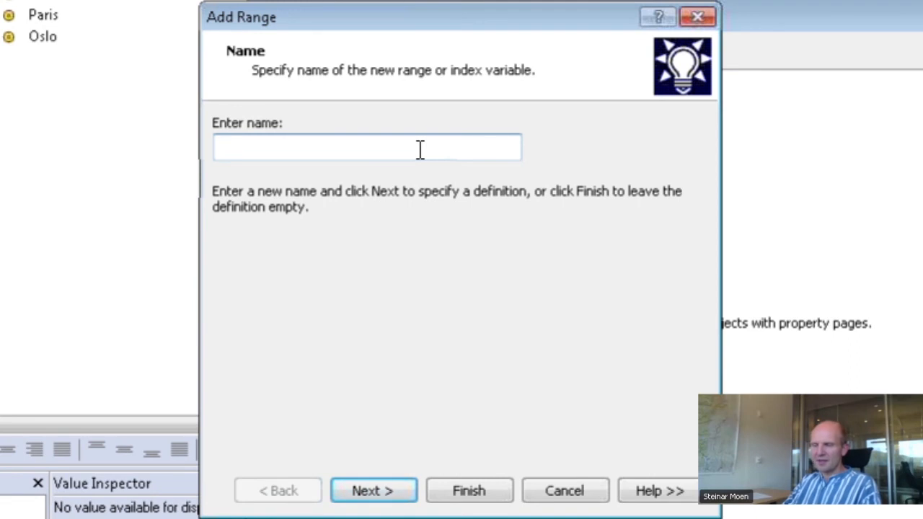
pyautogui.write('Best')
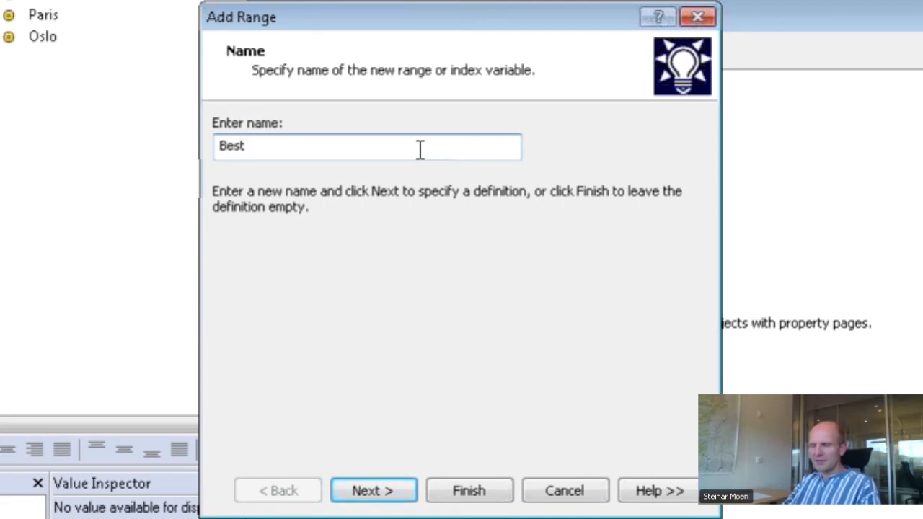
pyautogui.write('Citiesx')
pyautogui.press('BackSpace')
pyautogui.write('s')
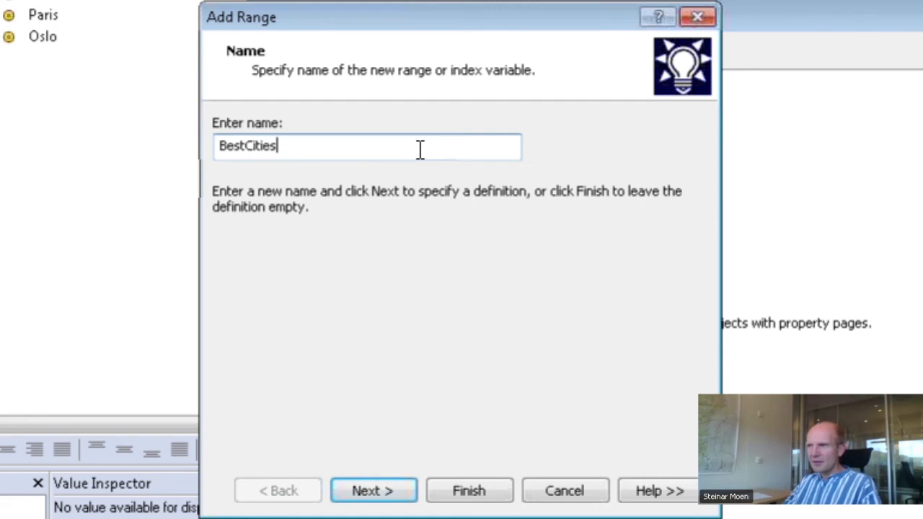
pyautogui.press('Return')
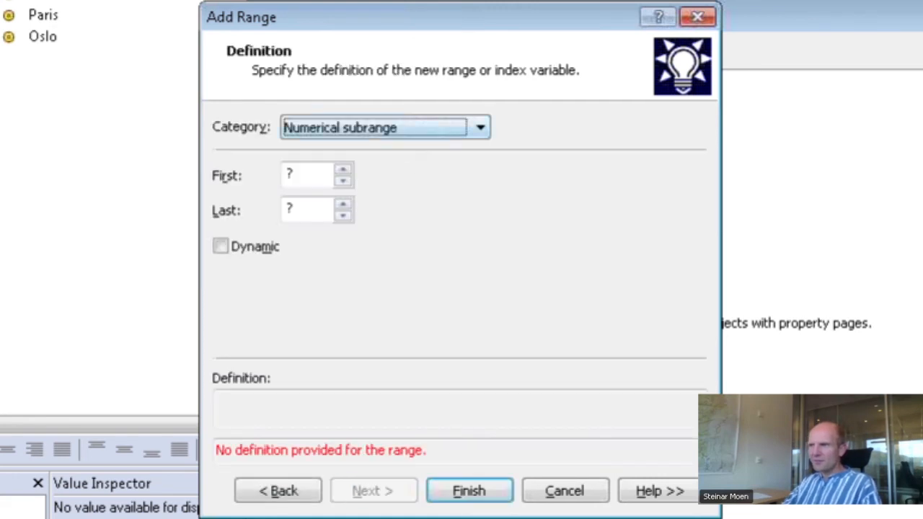
# Define BestCities as an enumeration subrange of BankCities with London as first and Paris as last element.
pyautogui.click(383, 127)
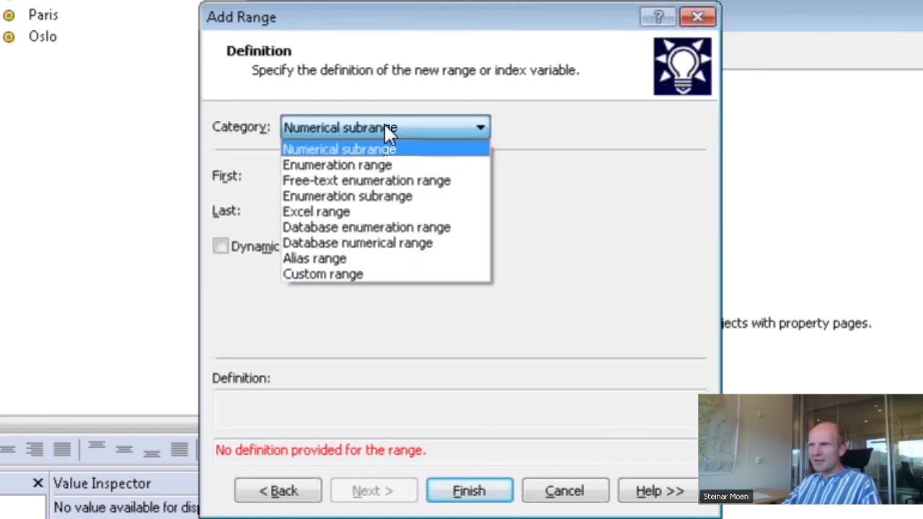
pyautogui.click(377, 195)
pyautogui.click(360, 174)
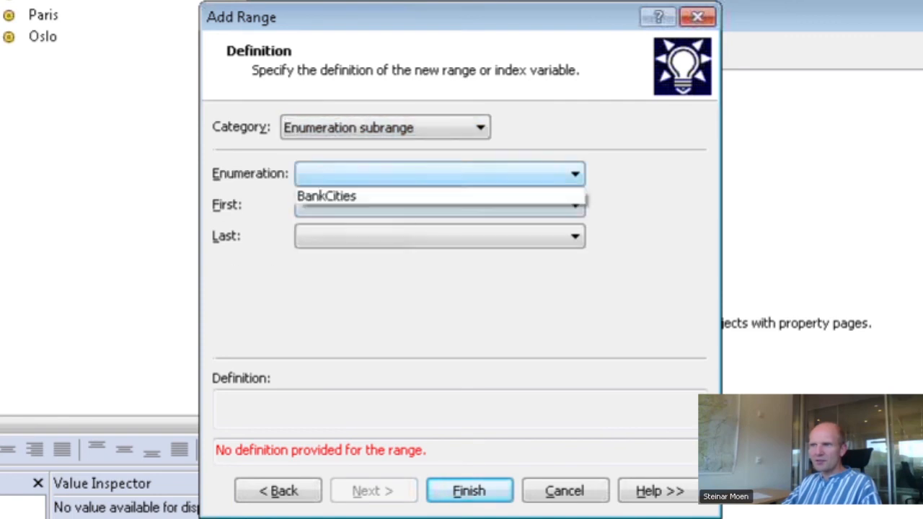
pyautogui.click(346, 196)
pyautogui.click(345, 206)
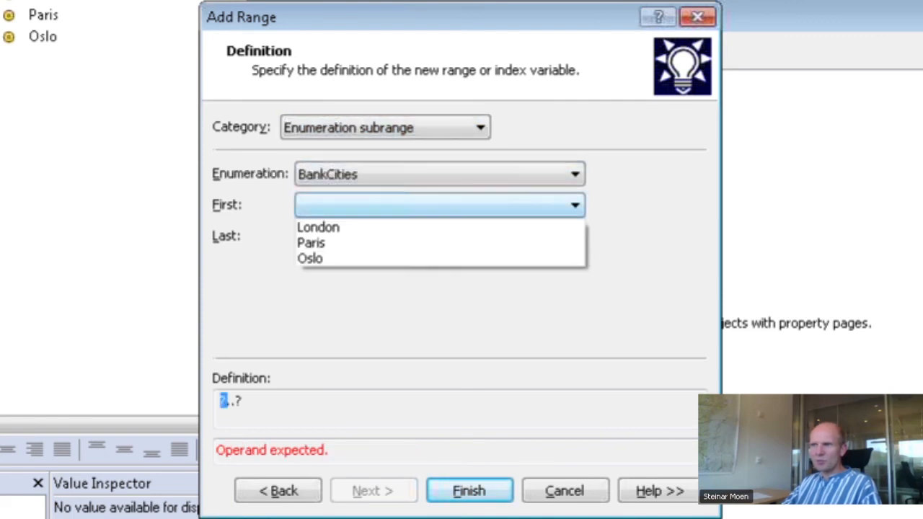
pyautogui.click(331, 228)
pyautogui.click(330, 238)
pyautogui.click(331, 274)
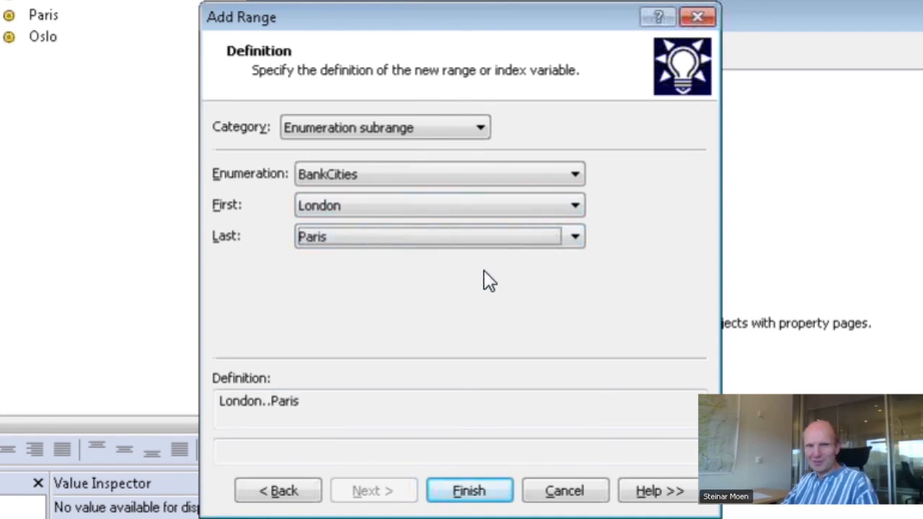
pyautogui.click(465, 491)
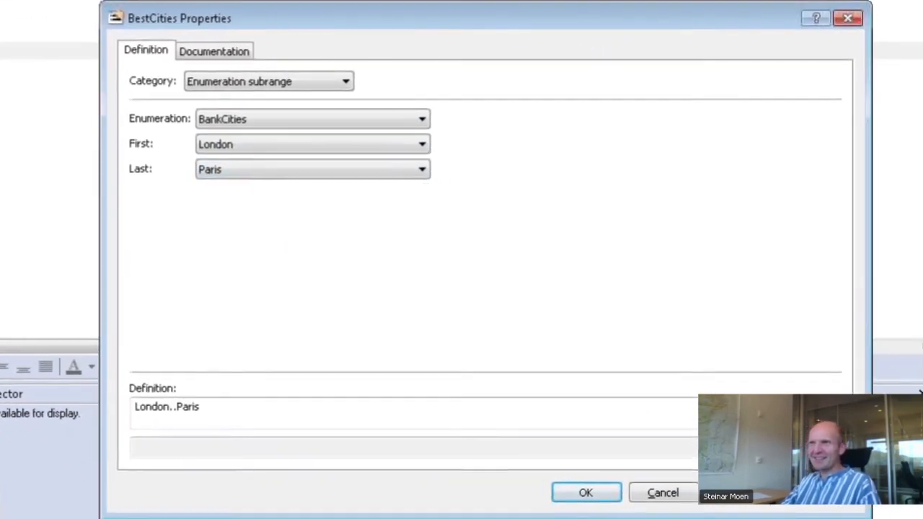
pyautogui.click(591, 498)
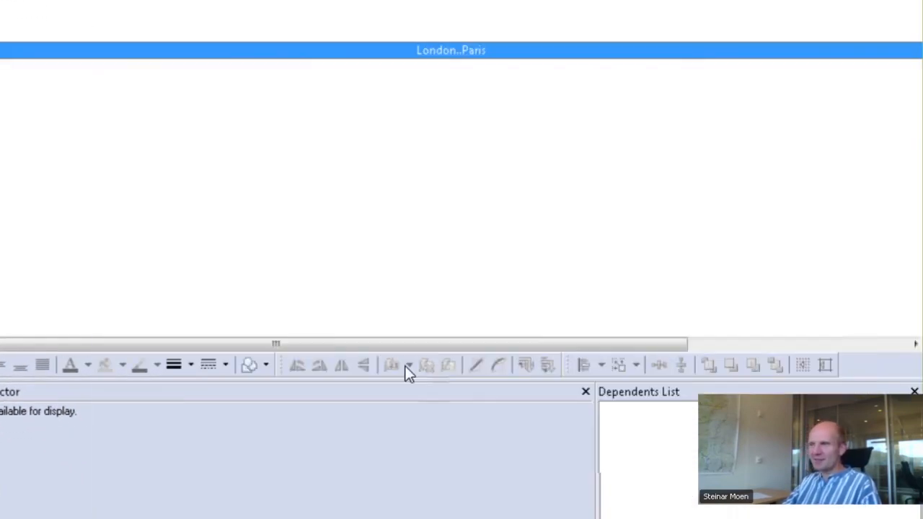
# Reopen the Do it this way definition in the diagram, set its FOR loop range to BestCities, apply it, and deselect the variable.
pyautogui.click(508, 273)
pyautogui.click(444, 283)
pyautogui.doubleClick(445, 284)
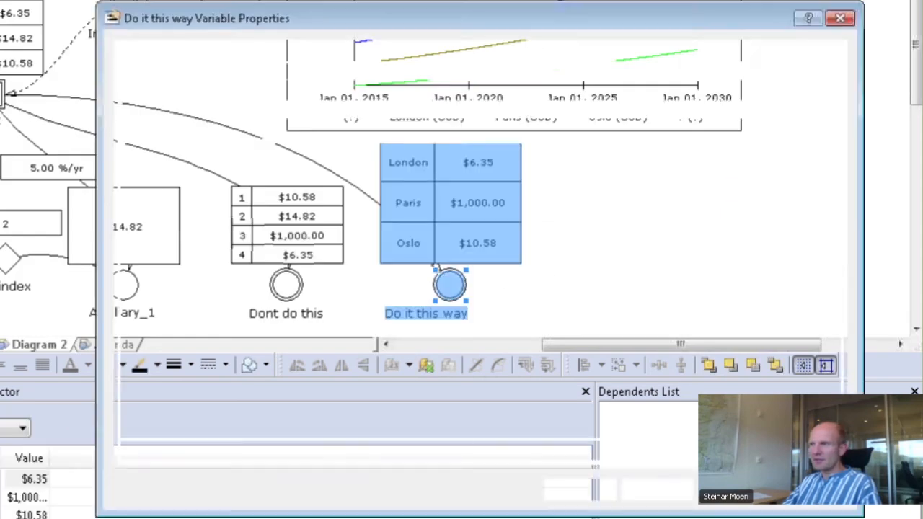
pyautogui.click(251, 180)
pyautogui.moveTo(251, 179); pyautogui.dragTo(215, 180)
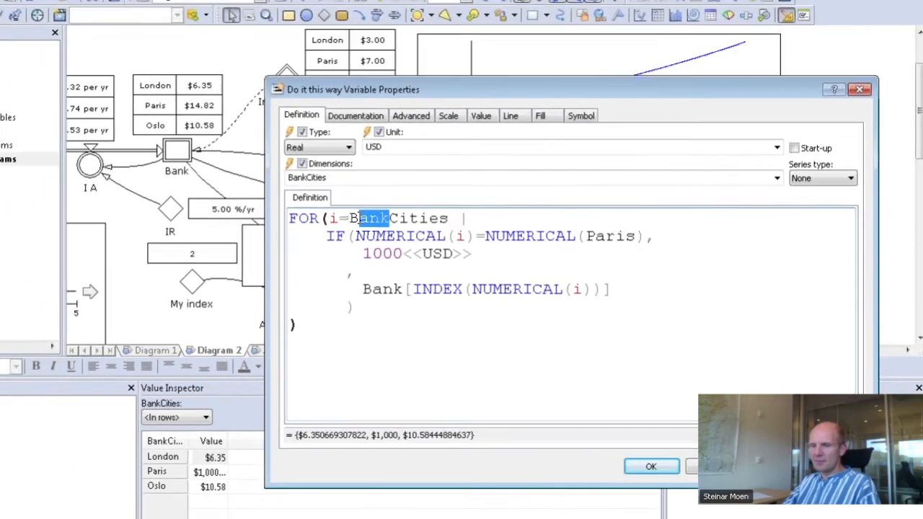
pyautogui.write('estCities')
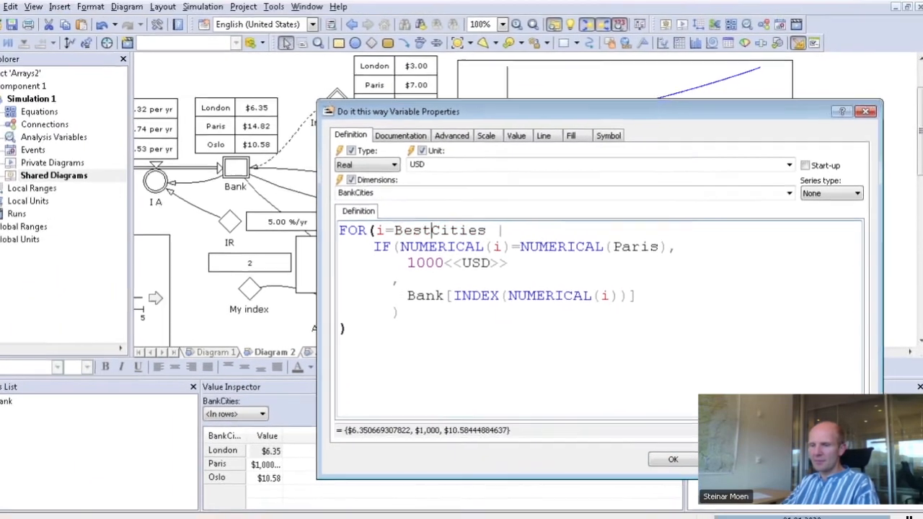
pyautogui.press('Return')
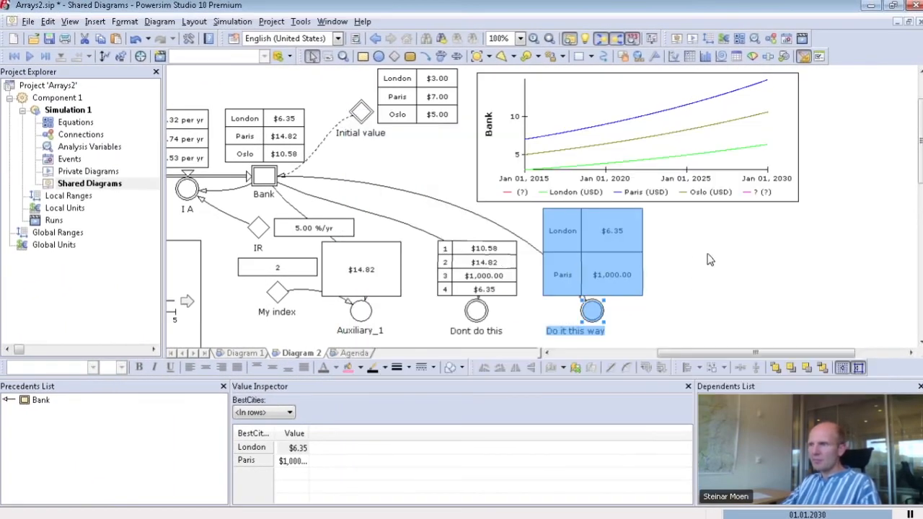
pyautogui.click(586, 249)
pyautogui.click(684, 259)
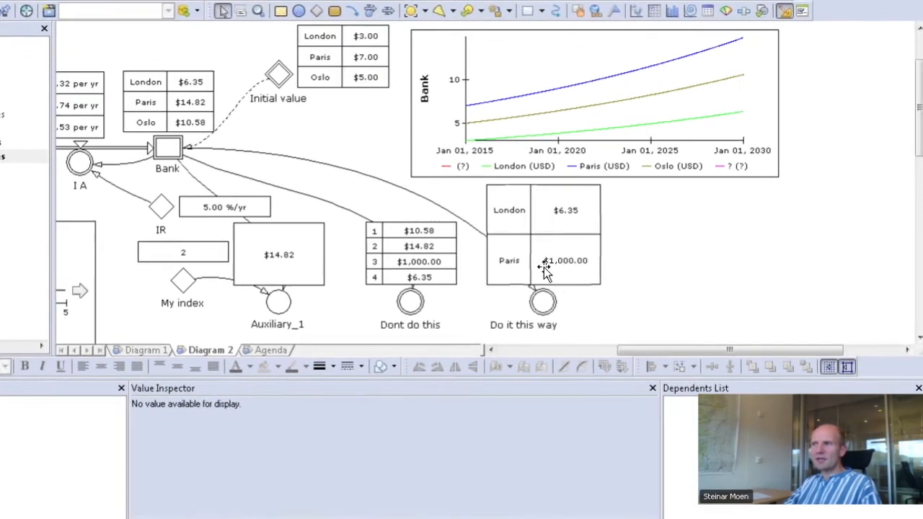
# Review the Do it this way definition by highlighting the INDEX(NUMERICAL(i)) expression, and close its properties.
pyautogui.doubleClick(479, 292)
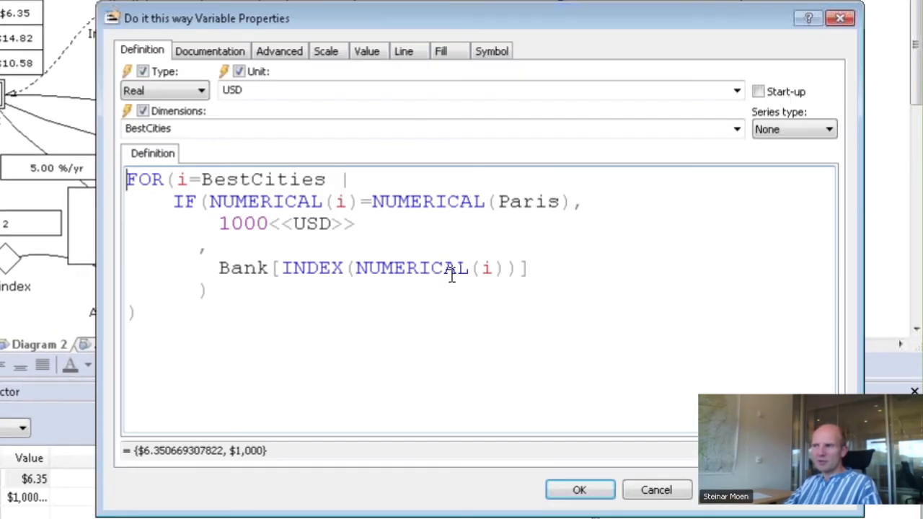
pyautogui.moveTo(287, 268); pyautogui.dragTo(508, 268)
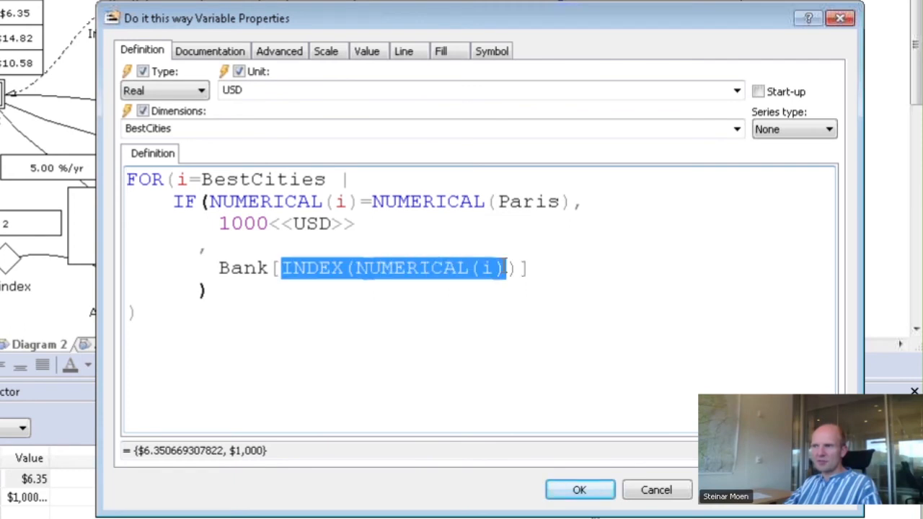
pyautogui.click(532, 330)
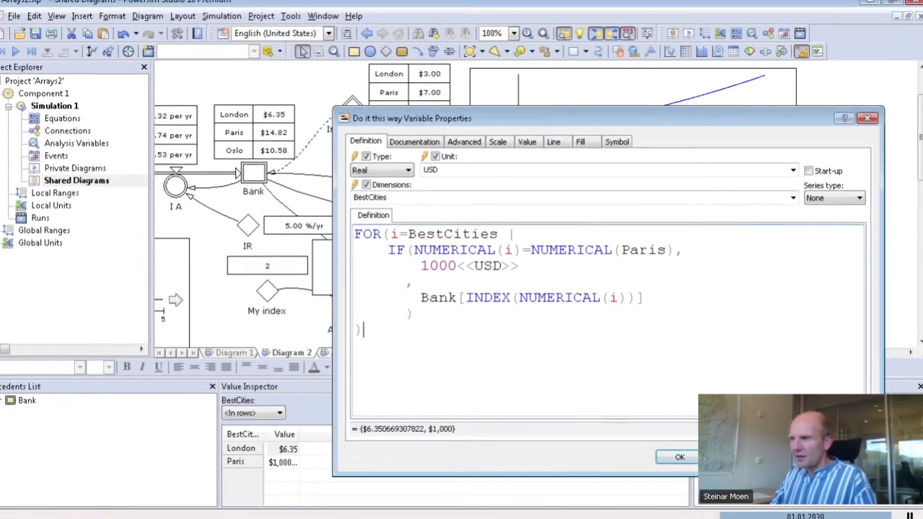
pyautogui.click(645, 468)
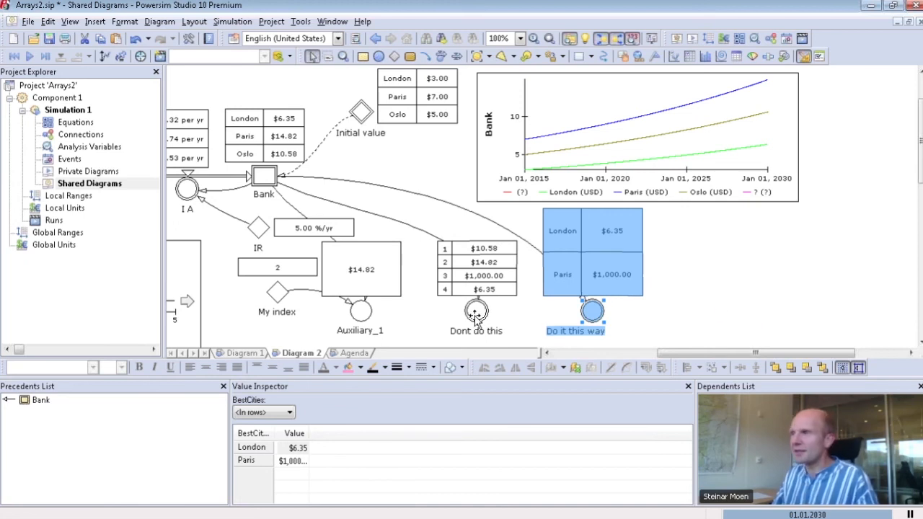
# Place a new auxiliary variable in the empty area of Diagram 2 to the lower left of Auxiliary_2.
pyautogui.scroll(-10, 363, 280)
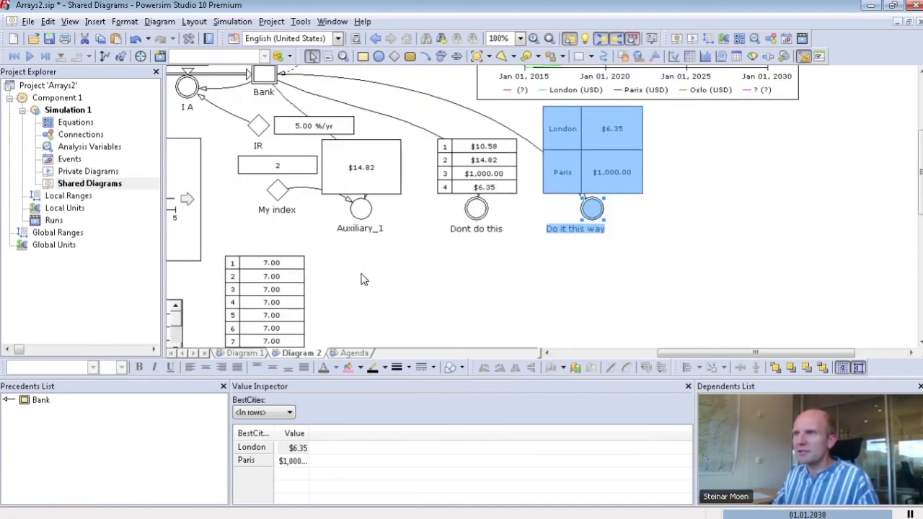
pyautogui.hscroll(-5, 374, 243)
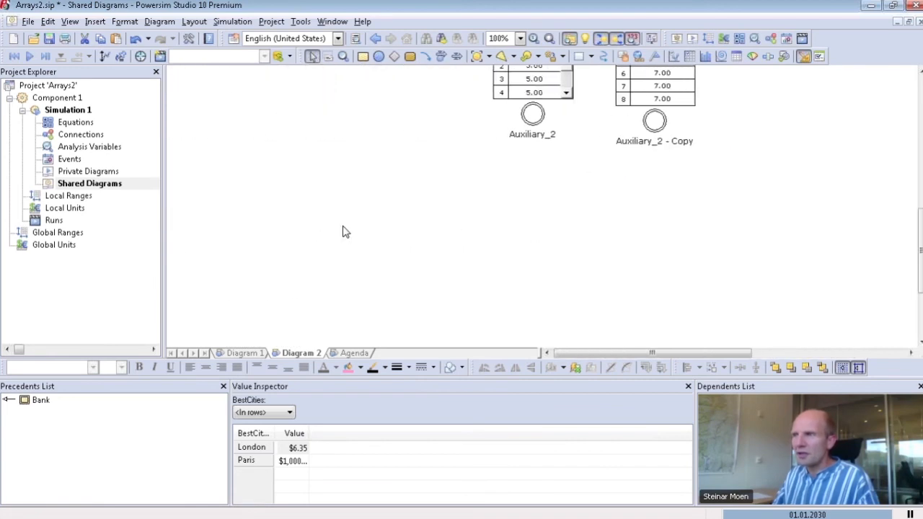
pyautogui.click(378, 57)
pyautogui.click(264, 195)
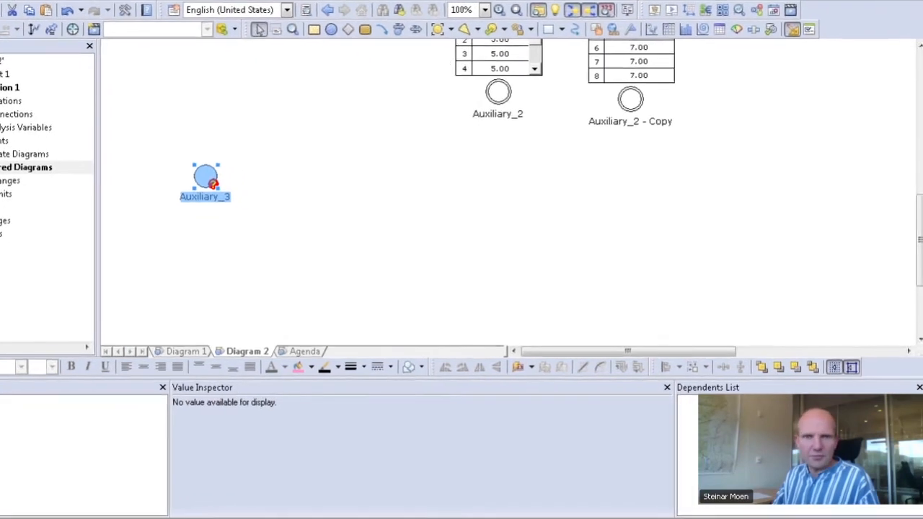
# Define Auxiliary_3 as FOR(1..2 | 1) and apply the definition.
pyautogui.doubleClick(246, 189)
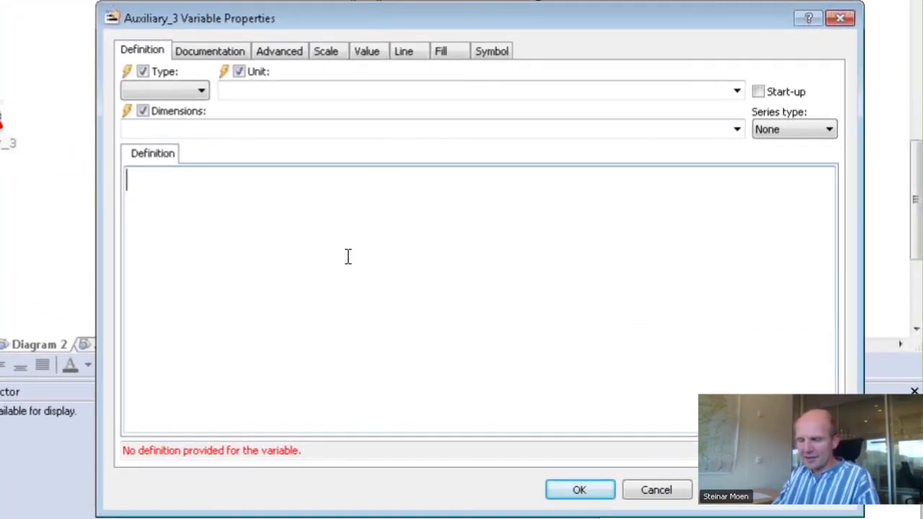
pyautogui.write('for (')
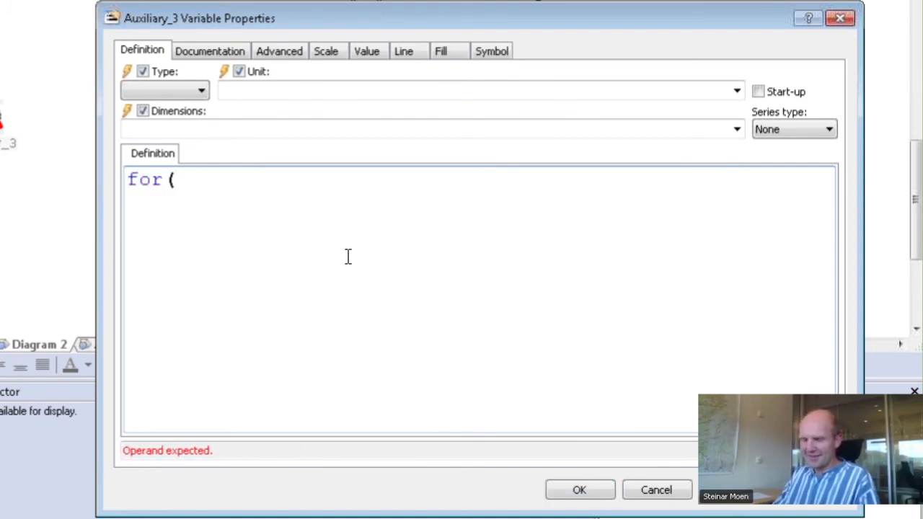
pyautogui.write('1..2')
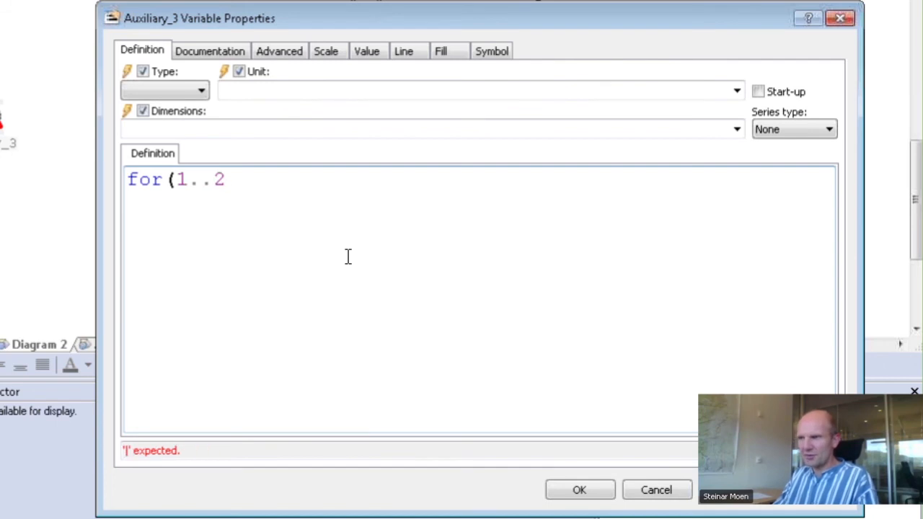
pyautogui.write(' |')
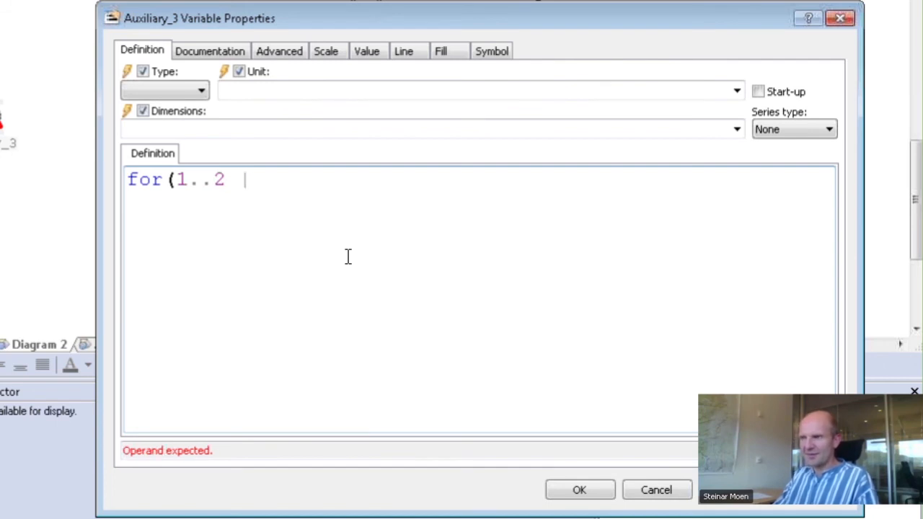
pyautogui.write(' 1')
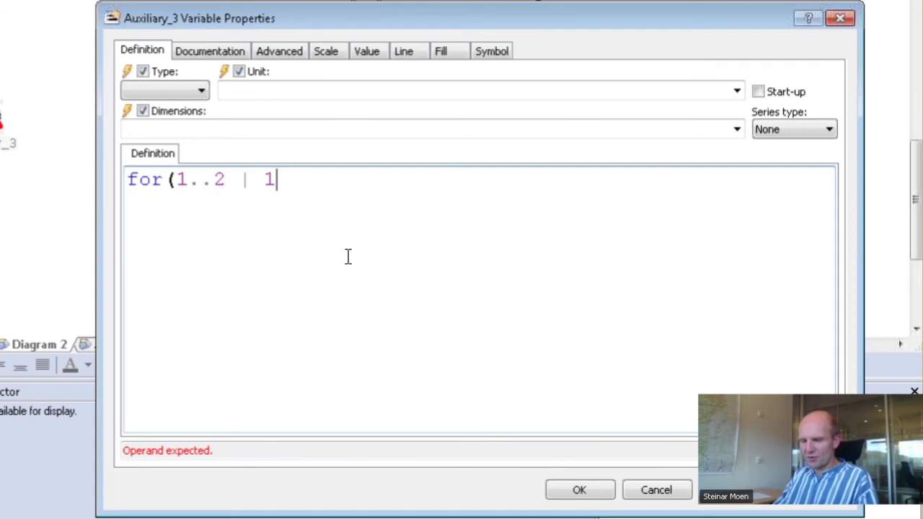
pyautogui.write(')')
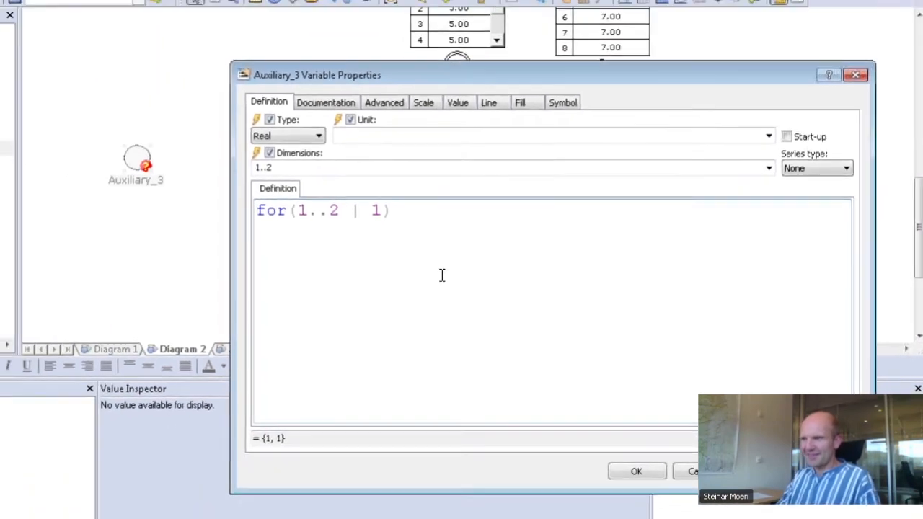
pyautogui.press('Return')
pyautogui.press('Return')
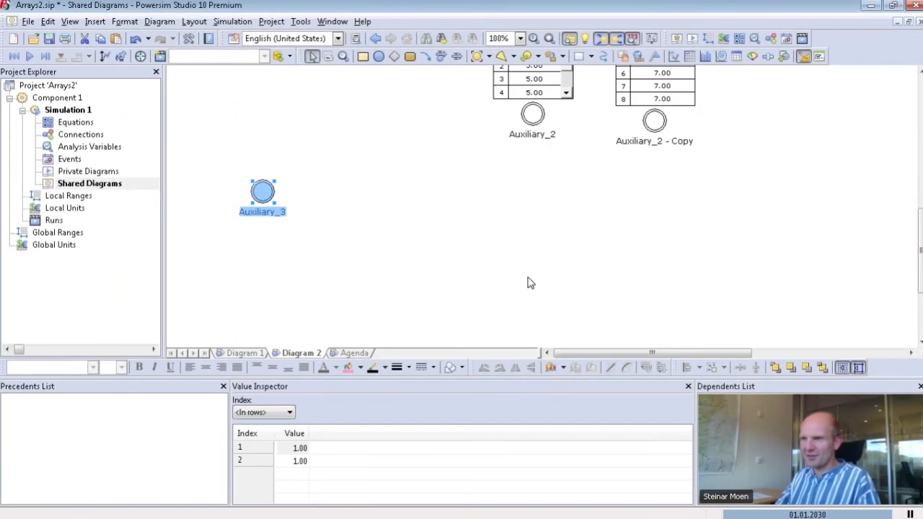
# Show the auto report on Auxiliary_3 and change the value in its FOR definition to 13.
pyautogui.rightClick(259, 192)
pyautogui.click(318, 226)
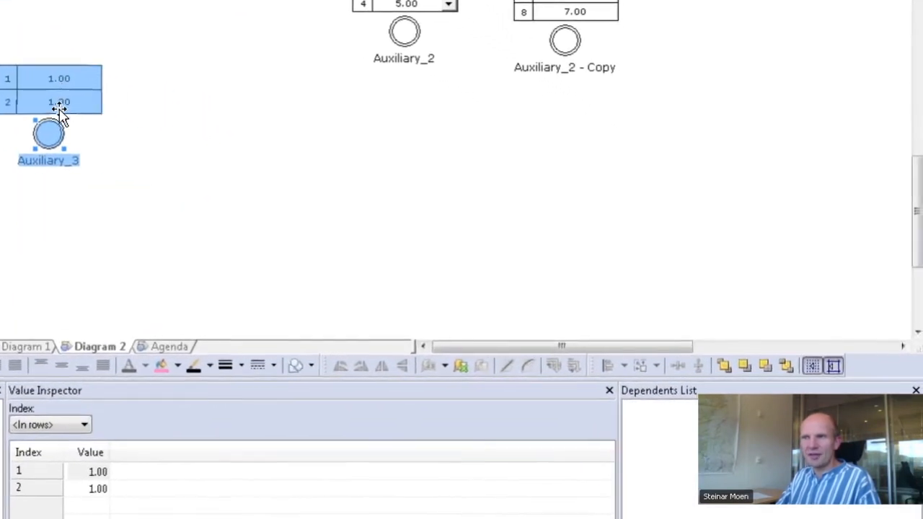
pyautogui.doubleClick(48, 133)
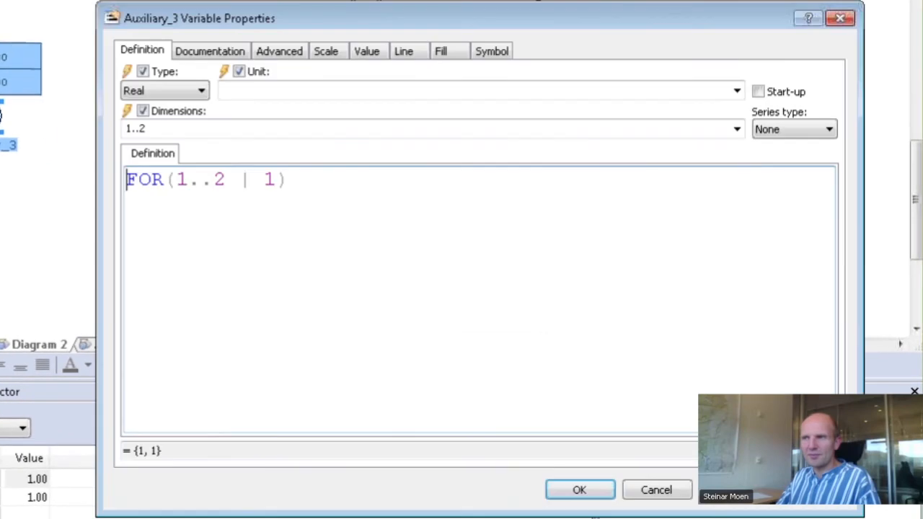
pyautogui.click(276, 180)
pyautogui.write('3')
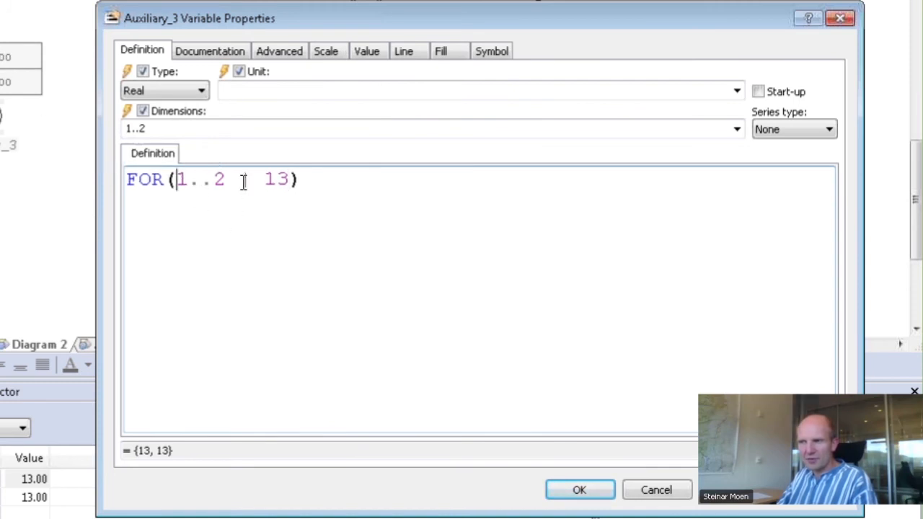
# Add the loop index ind= in front of the 1..2 range in the Auxiliary_3 definition and highlight it.
pyautogui.click(176, 179)
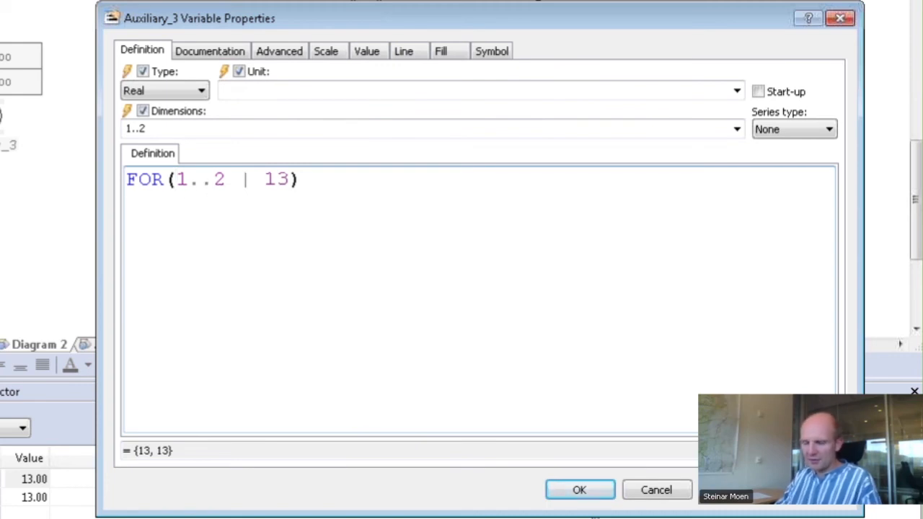
pyautogui.write('ind')
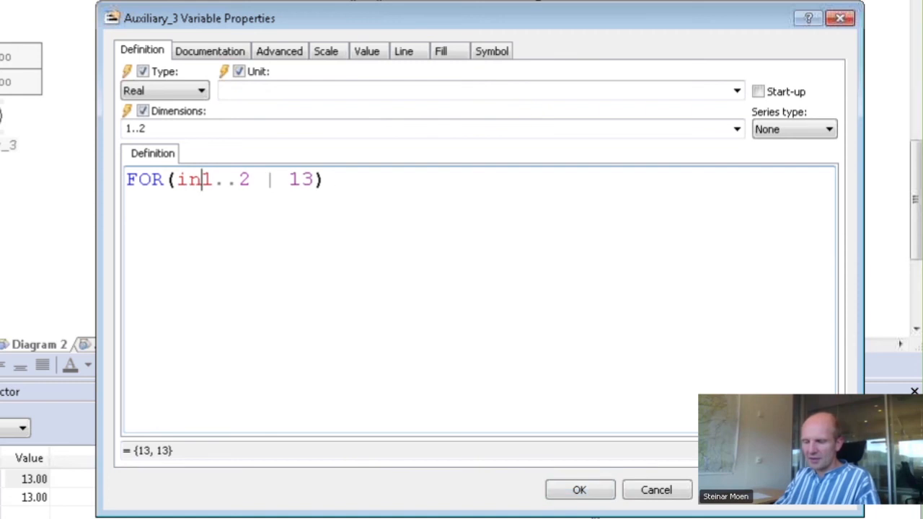
pyautogui.write('=')
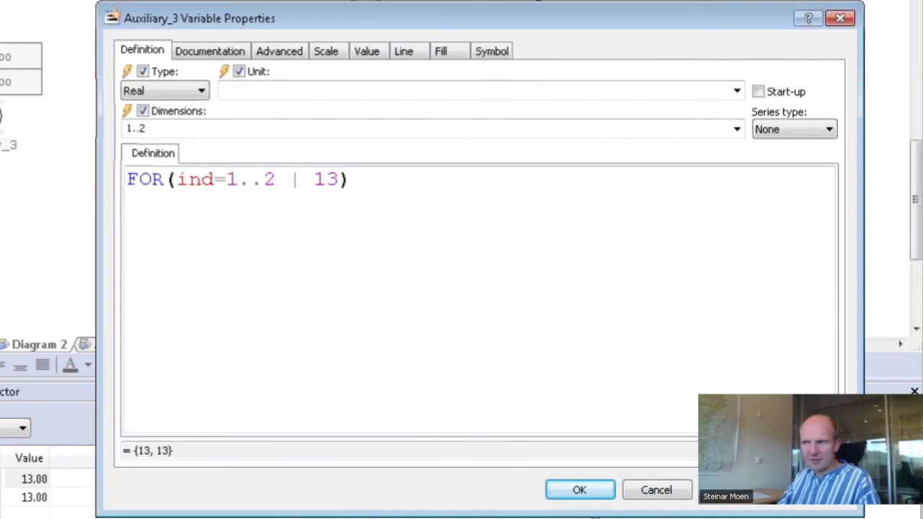
pyautogui.moveTo(315, 179); pyautogui.dragTo(340, 179)
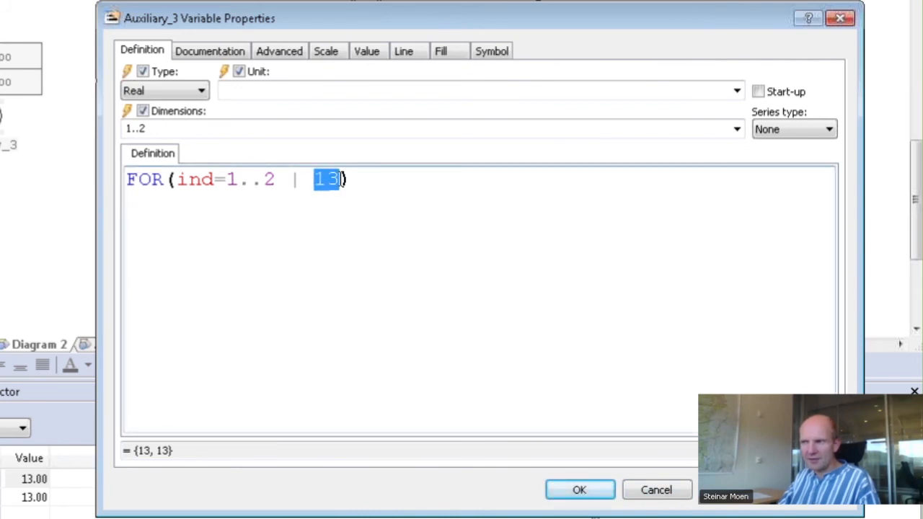
pyautogui.click(178, 181)
pyautogui.moveTo(177, 180); pyautogui.dragTo(227, 181)
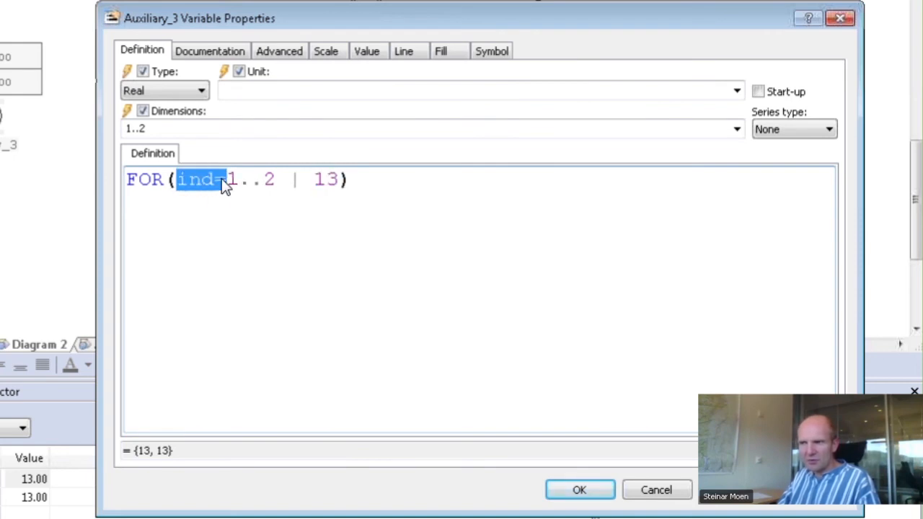
# Multiply the 13 in the FOR loop by the index ind.
pyautogui.click(338, 181)
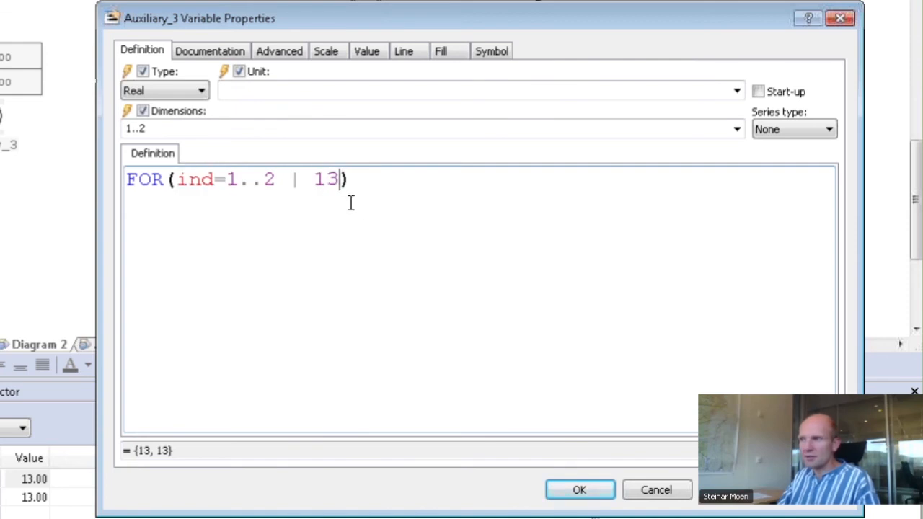
pyautogui.write('* ')
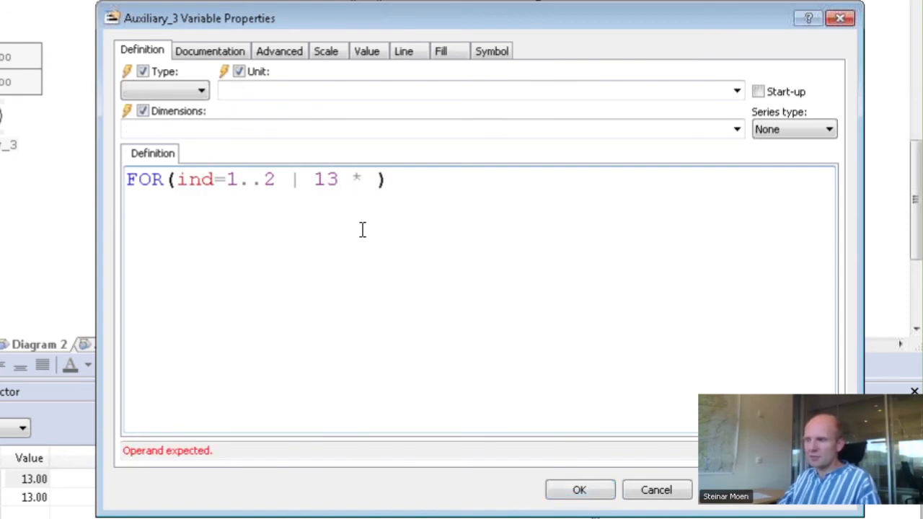
pyautogui.write('ind')
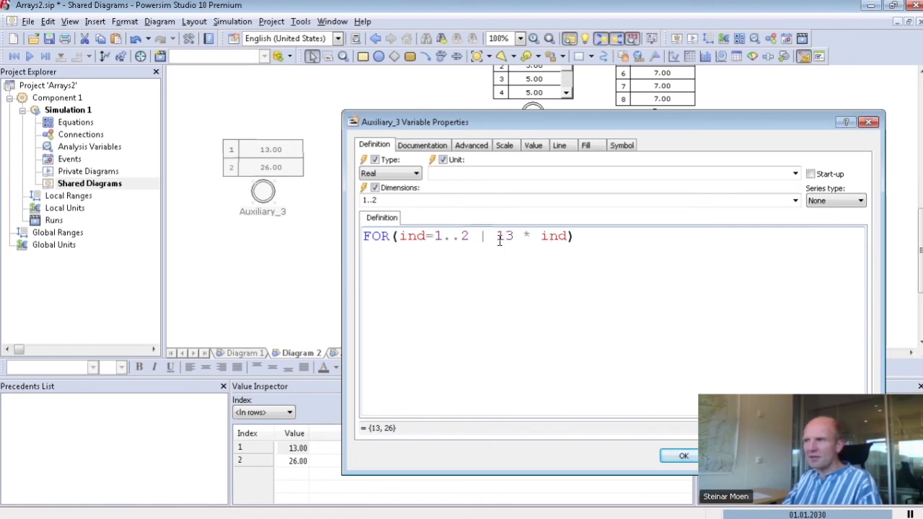
# Lay out the FOR expression on separate lines, with 13 * ind indented and the closing parenthesis on its own line.
pyautogui.moveTo(561, 248)
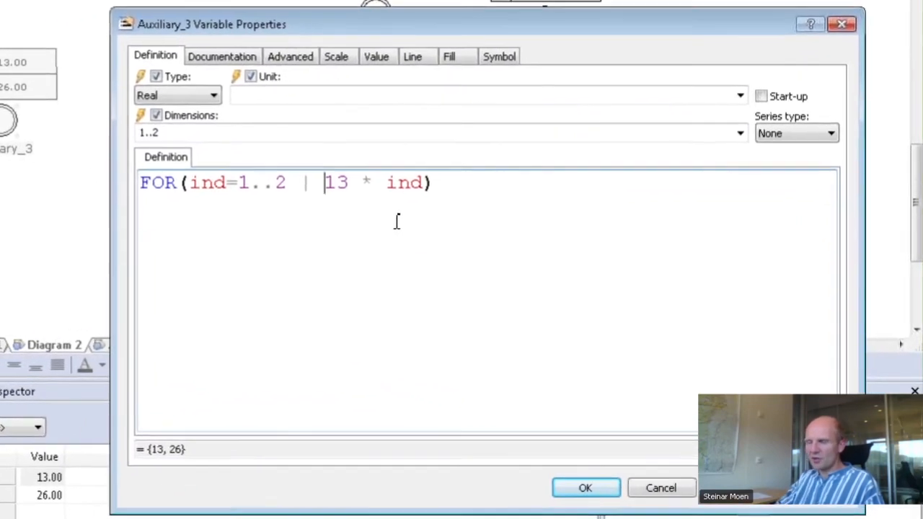
pyautogui.press('Return')
pyautogui.press('Tab')
pyautogui.press('End')
pyautogui.press('Left')
pyautogui.press('Return')
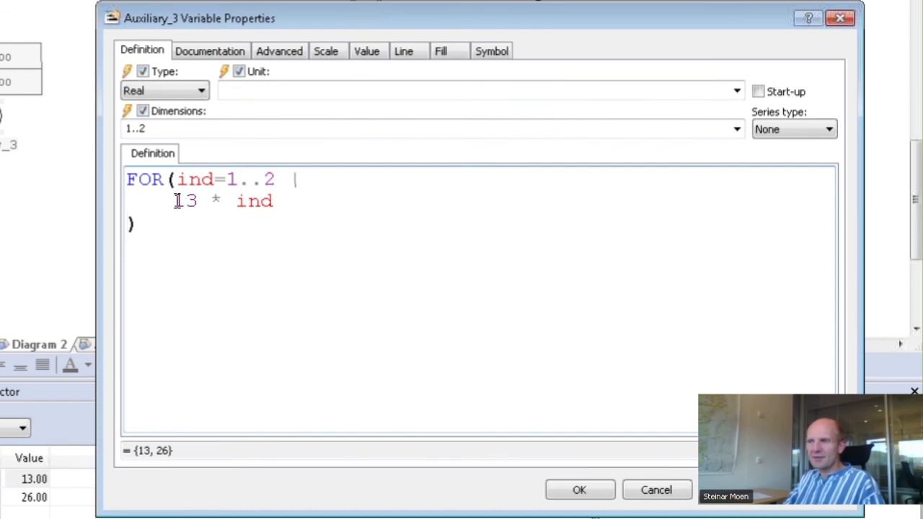
# Replace 13 with the start of a nested FOR loop over i=2015..2020.
pyautogui.moveTo(174, 201); pyautogui.dragTo(201, 201)
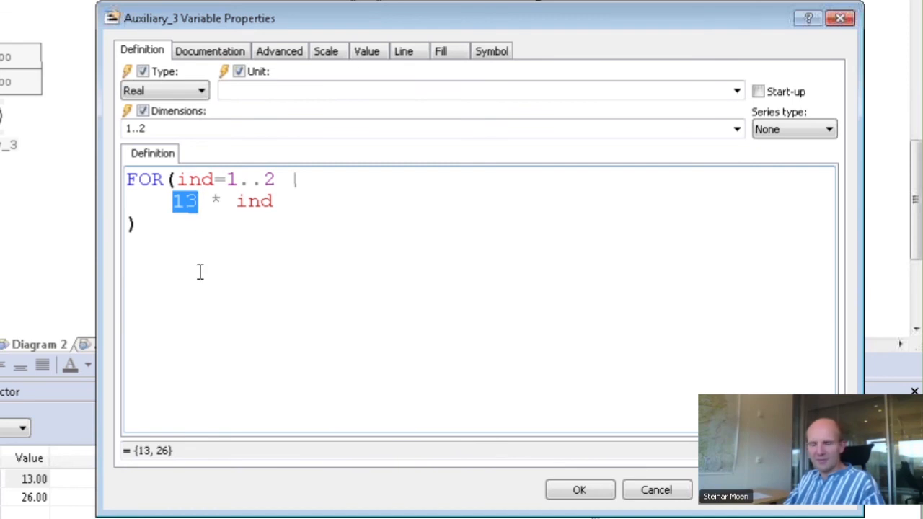
pyautogui.write('FOR(')
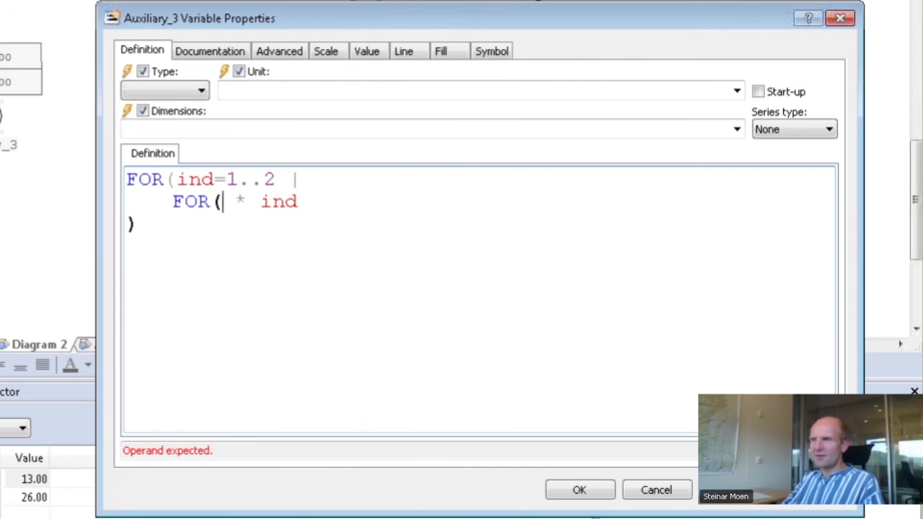
pyautogui.write('i')
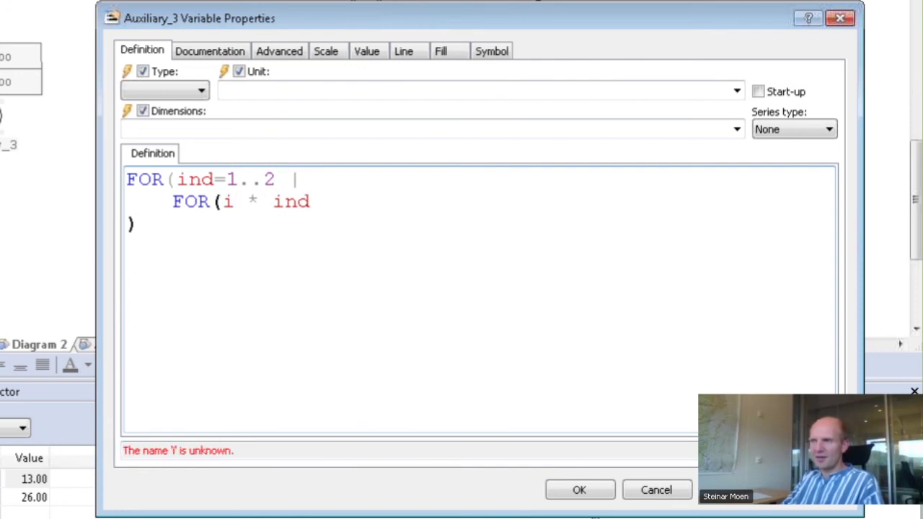
pyautogui.write('=')
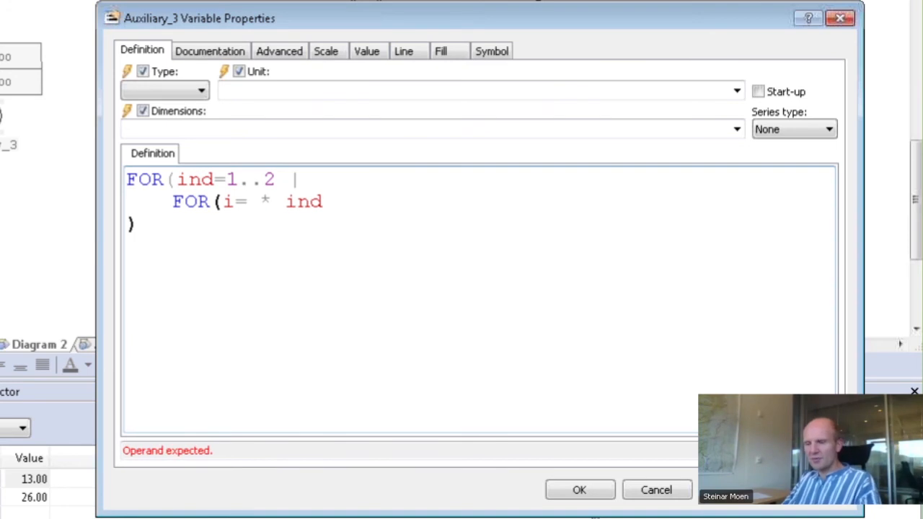
pyautogui.write('2015')
pyautogui.write('..201')
pyautogui.write('20')
pyautogui.press('BackSpace')
pyautogui.press('BackSpace')
pyautogui.press('BackSpace')
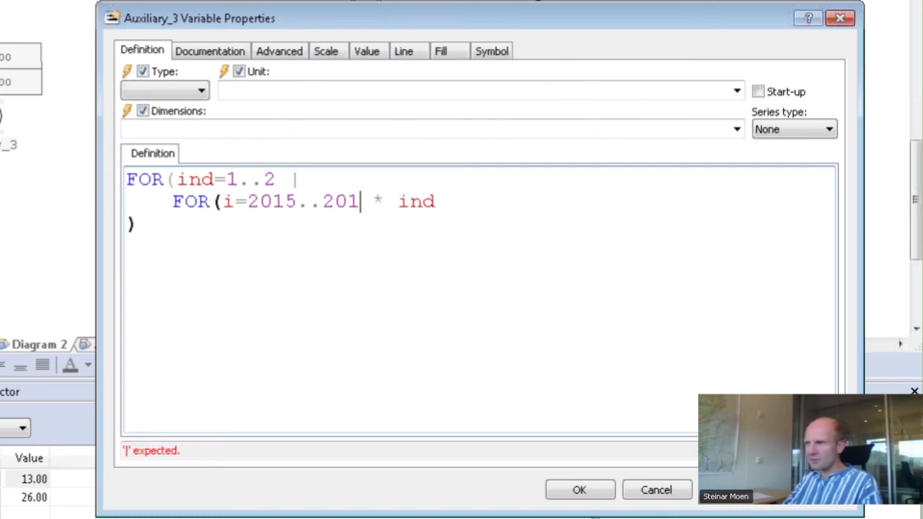
pyautogui.write('20')
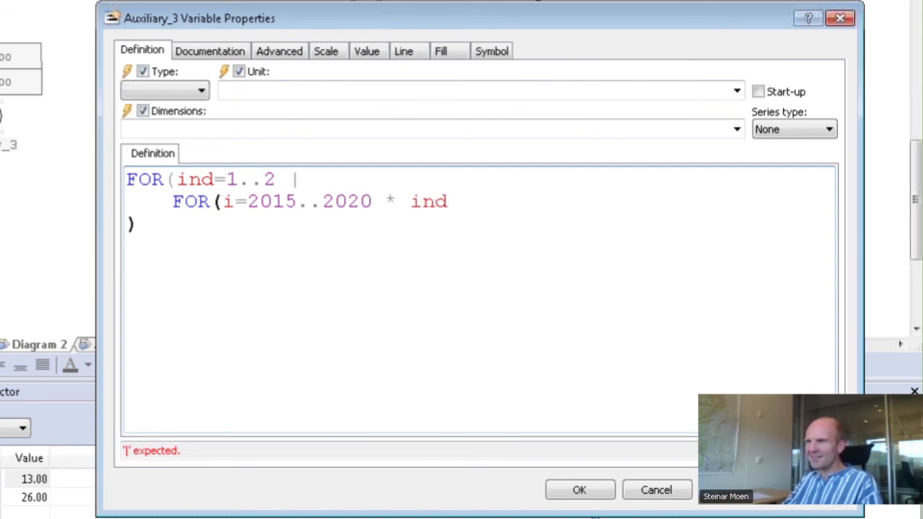
# Complete the nested loop with the value 4 and a closing parenthesis, and highlight the inner FOR expression.
pyautogui.write(' |')
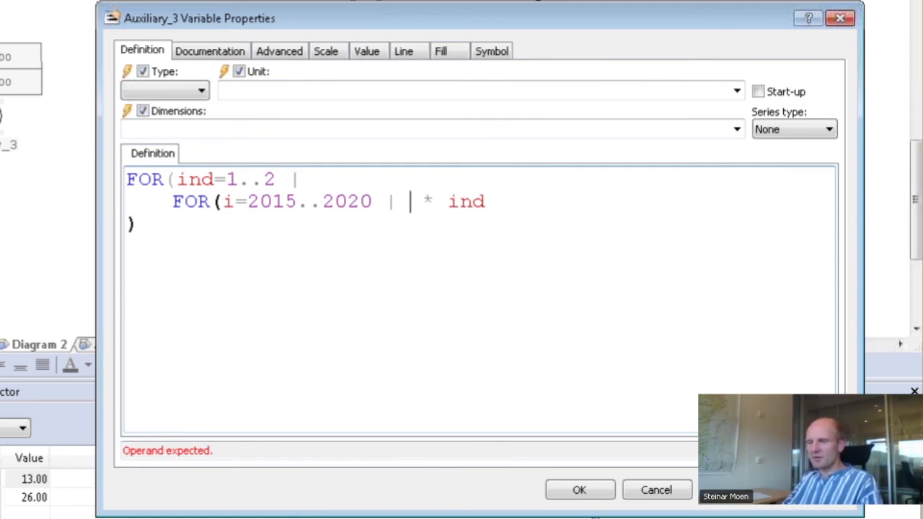
pyautogui.write('4')
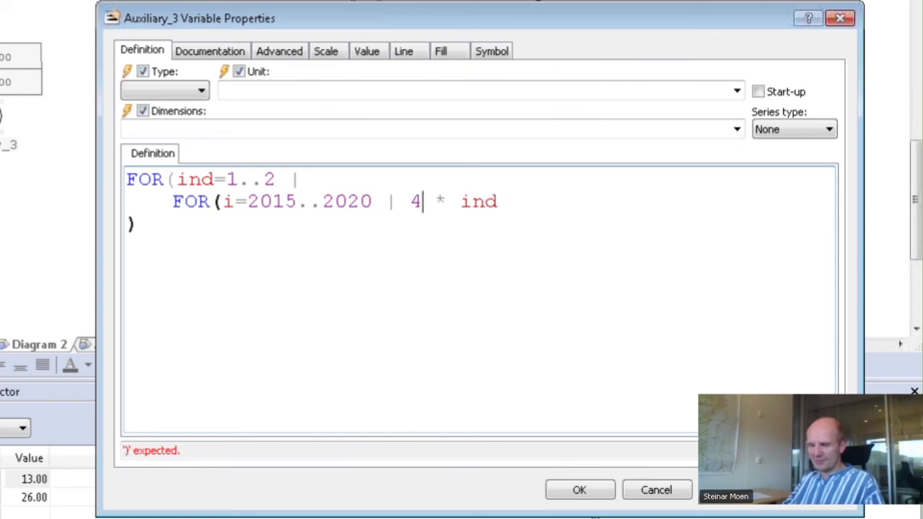
pyautogui.write(')')
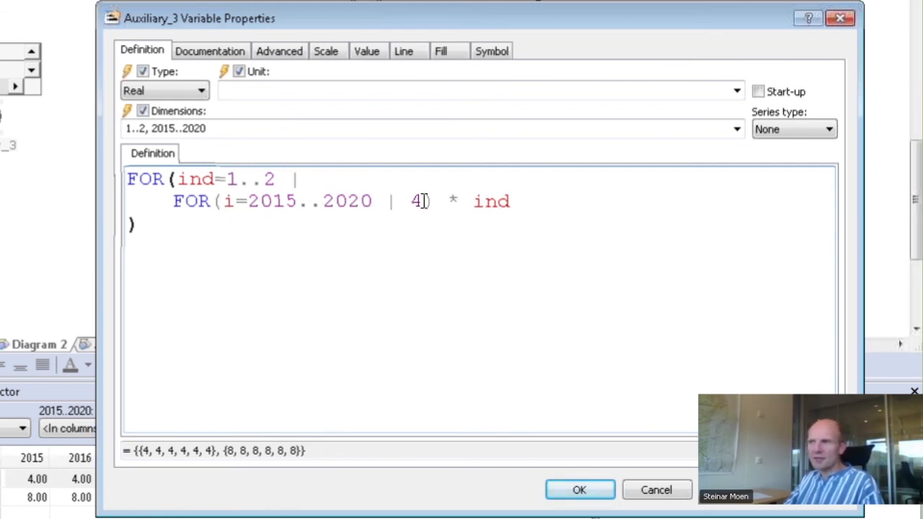
pyautogui.moveTo(173, 201); pyautogui.dragTo(437, 201)
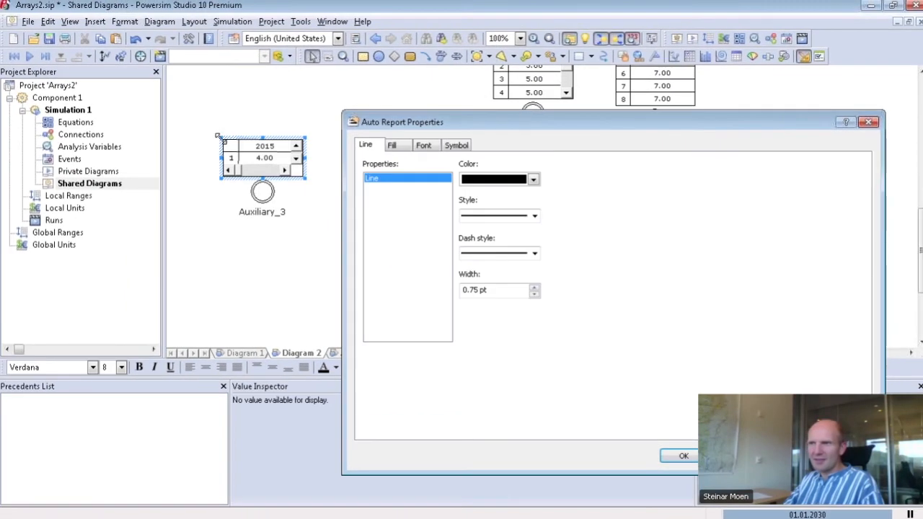
# Enlarge the auto report above Auxiliary_3 to show more year columns, moving the properties window and the variable to make room.
pyautogui.moveTo(196, 91); pyautogui.dragTo(193, 88)
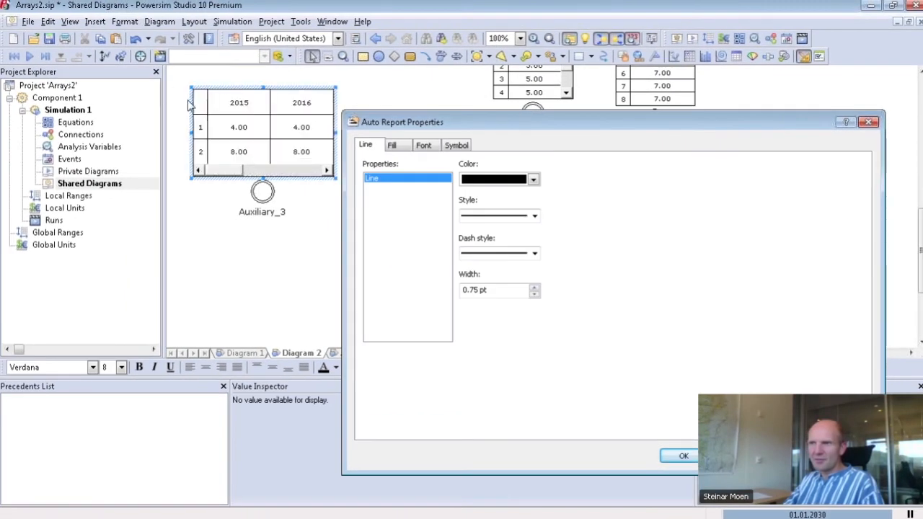
pyautogui.moveTo(441, 131); pyautogui.dragTo(479, 132)
pyautogui.moveTo(373, 121); pyautogui.dragTo(531, 203)
pyautogui.click(294, 128)
pyautogui.moveTo(336, 133); pyautogui.dragTo(392, 154)
pyautogui.click(278, 194)
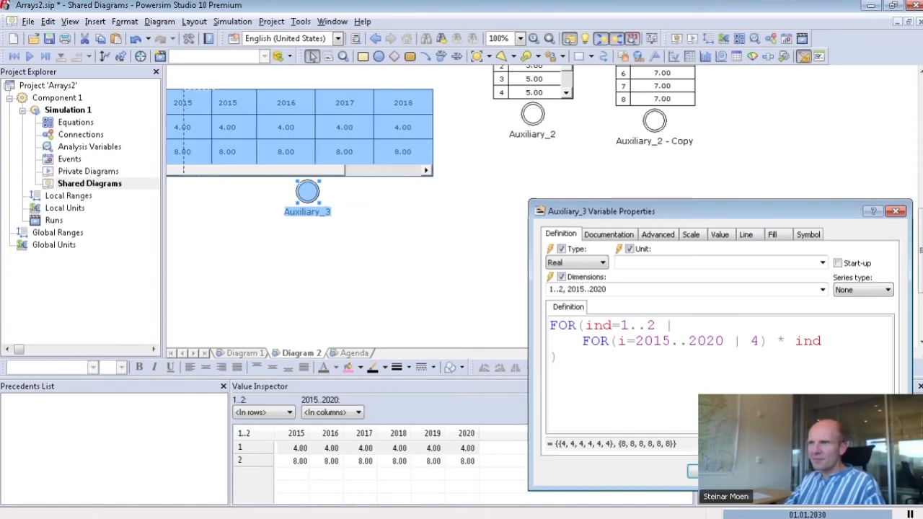
# Reselect Auxiliary_3 and examine the outer FOR range in its definition.
pyautogui.click(316, 268)
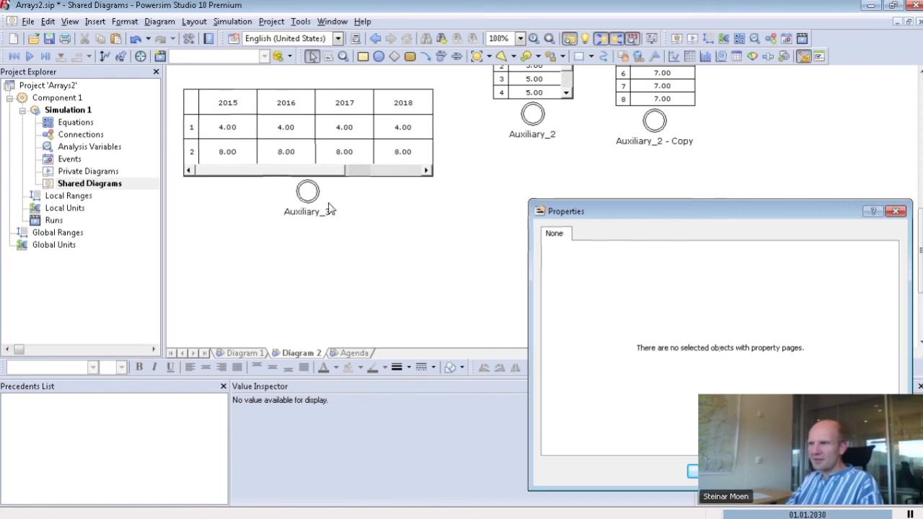
pyautogui.click(308, 192)
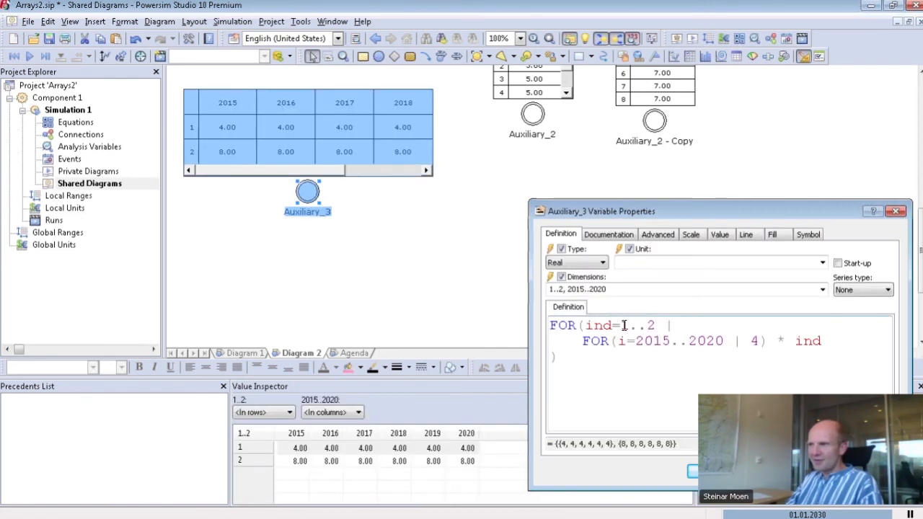
pyautogui.click(624, 325)
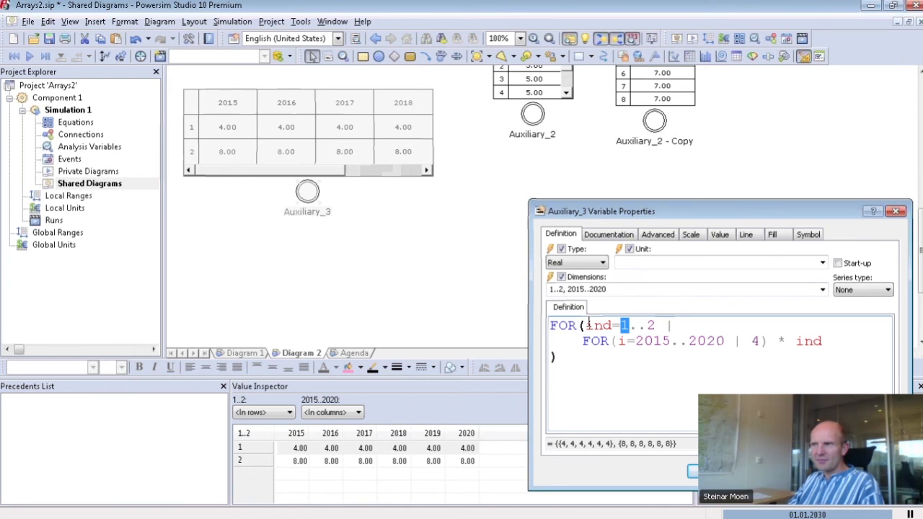
# Widen the Auxiliary_3 auto report to fit all columns from 2015 to 2020, and shift the variable and report down and right.
pyautogui.click(402, 142)
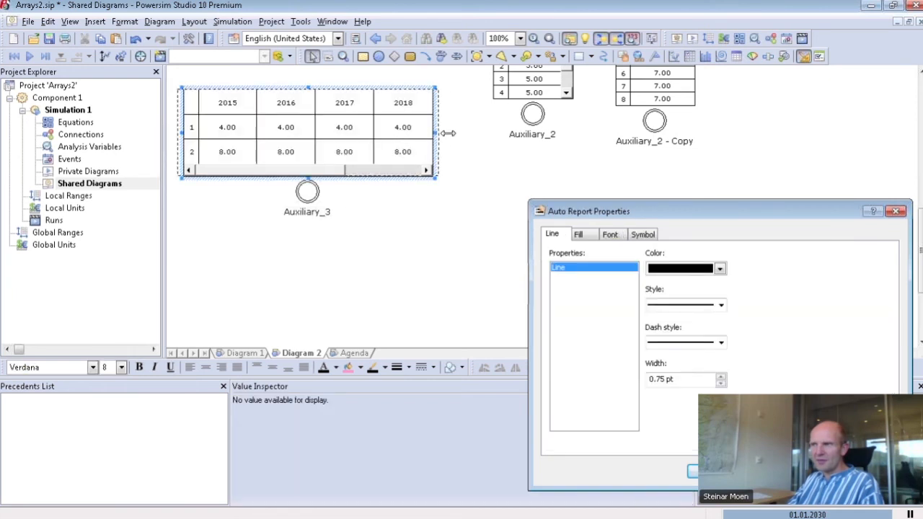
pyautogui.moveTo(477, 133); pyautogui.dragTo(476, 133)
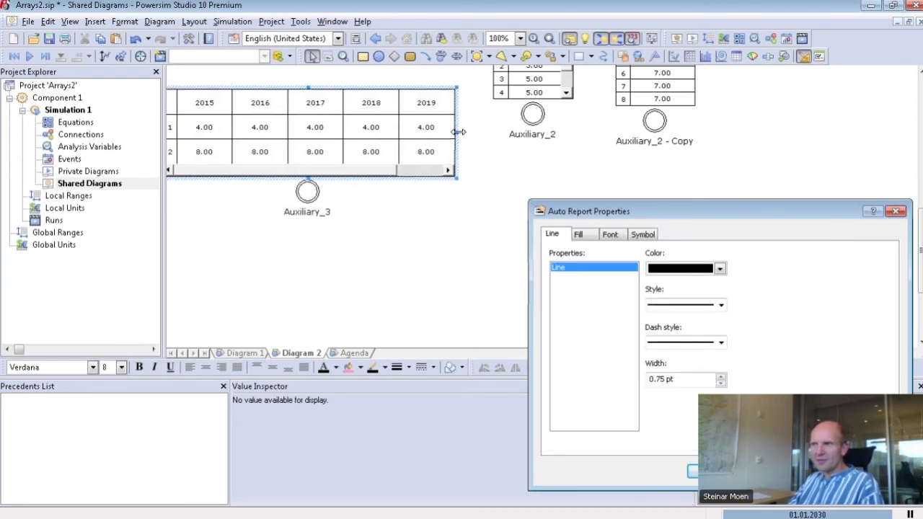
pyautogui.moveTo(457, 132); pyautogui.dragTo(491, 140)
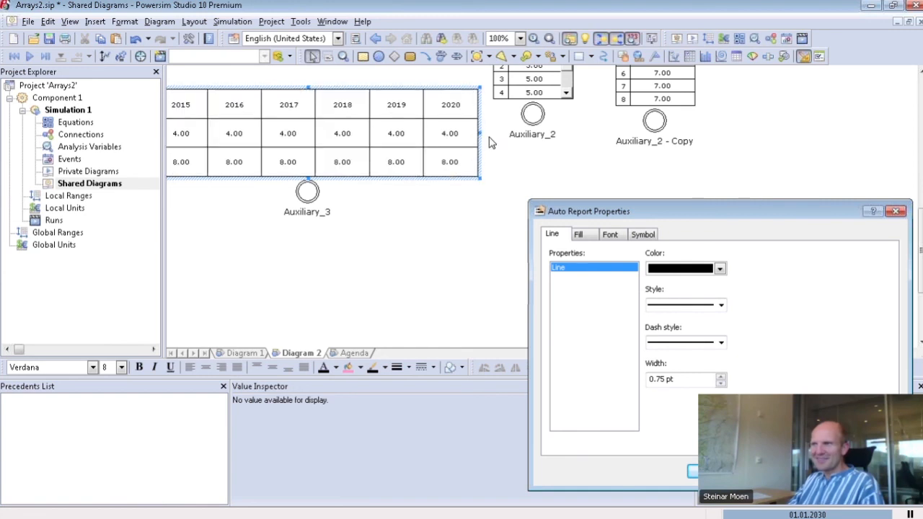
pyautogui.moveTo(306, 191); pyautogui.dragTo(347, 218)
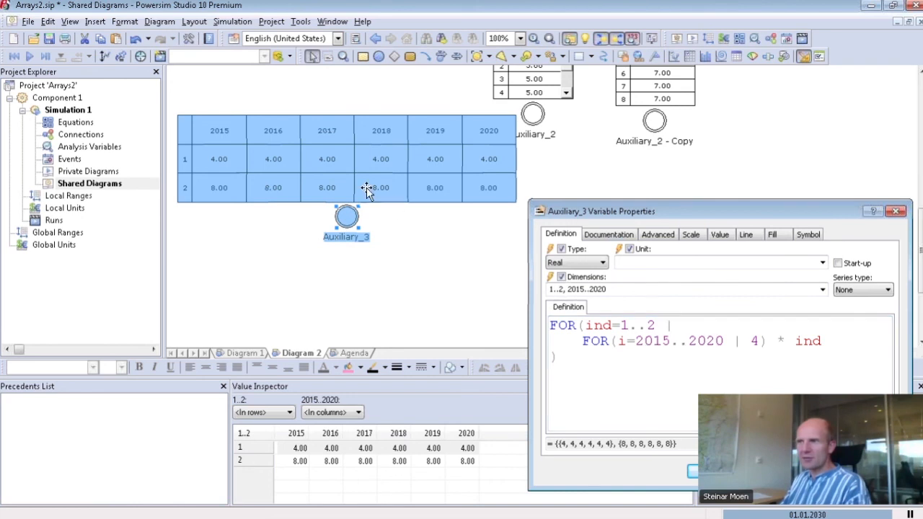
# Move the * ind factor inside the inner FOR loop's parentheses, directly after the 4.
pyautogui.click(755, 341)
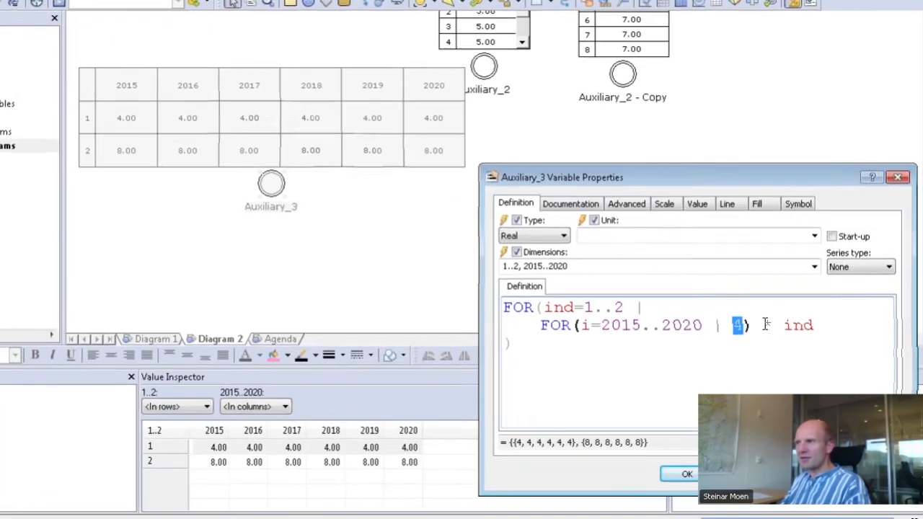
pyautogui.moveTo(777, 342); pyautogui.dragTo(822, 342)
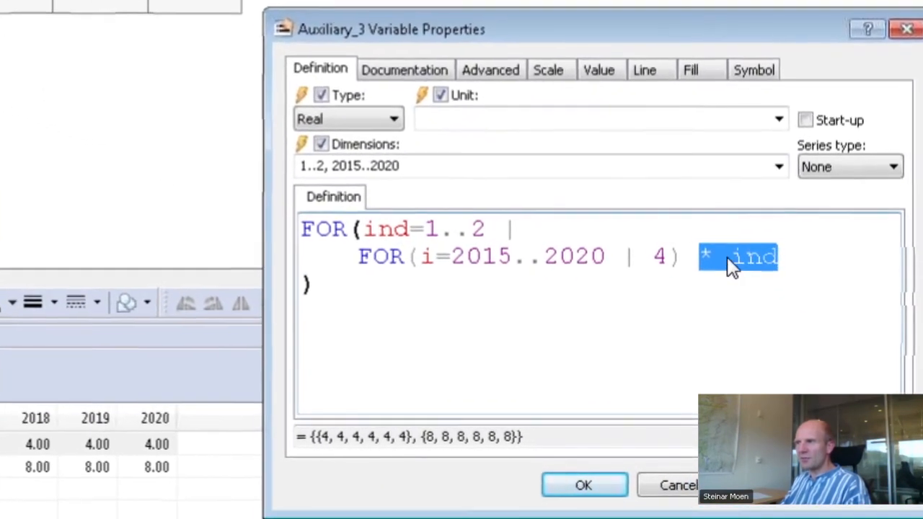
pyautogui.moveTo(736, 287); pyautogui.dragTo(717, 293)
pyautogui.moveTo(683, 261); pyautogui.dragTo(670, 261)
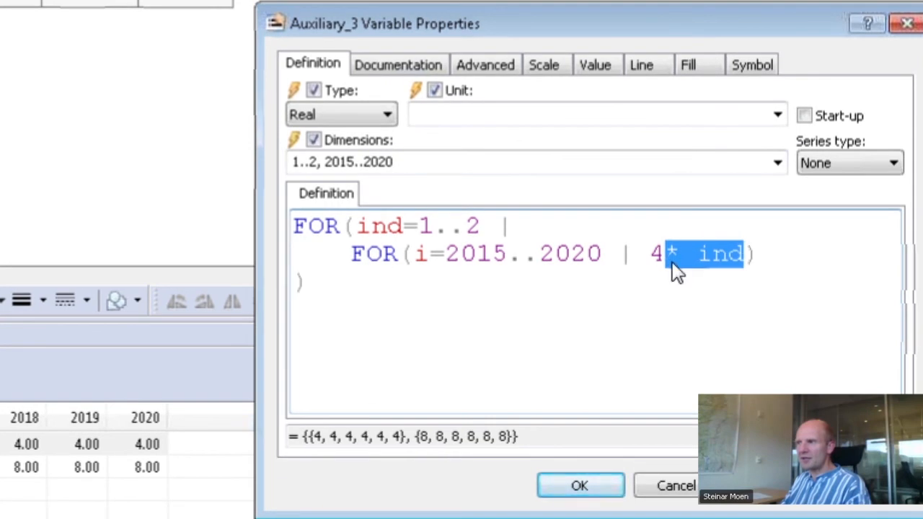
# Replace the 4 in Auxiliary_3's inner FOR loop with i so the expression reads i * ind.
pyautogui.click(666, 254)
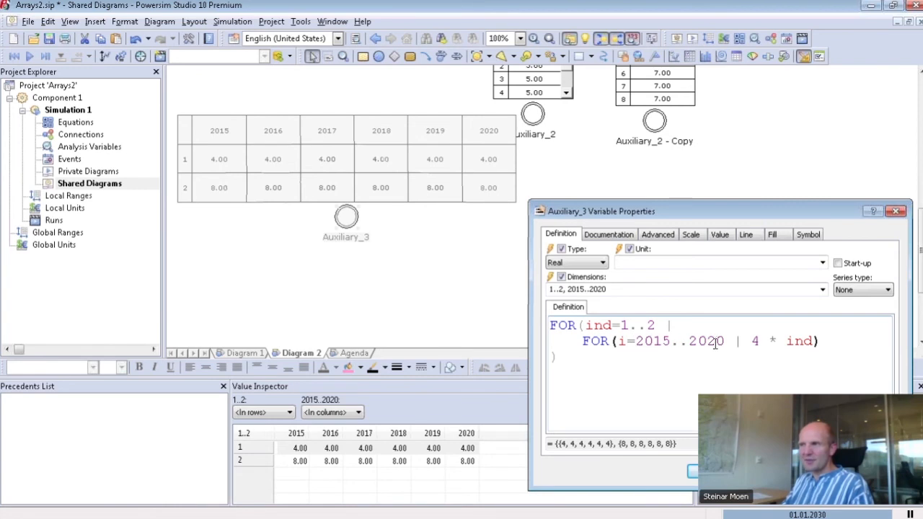
pyautogui.click(755, 341)
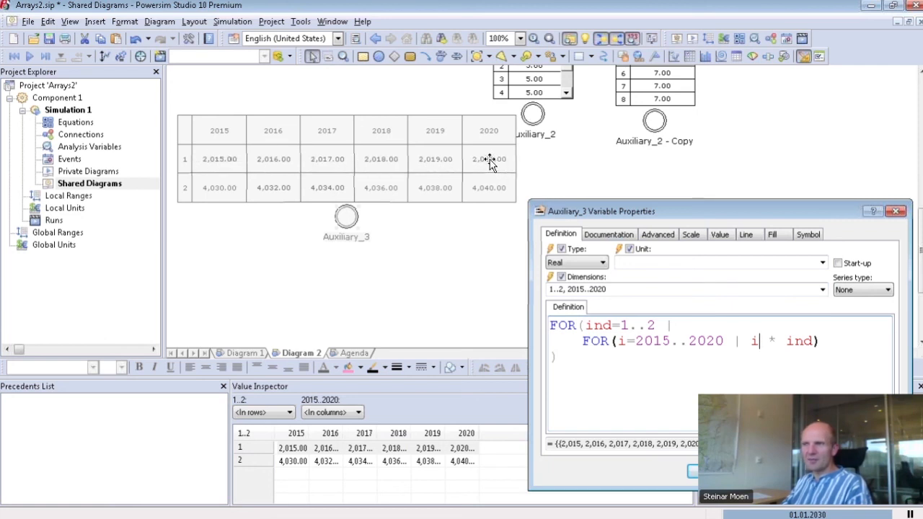
pyautogui.click(772, 334)
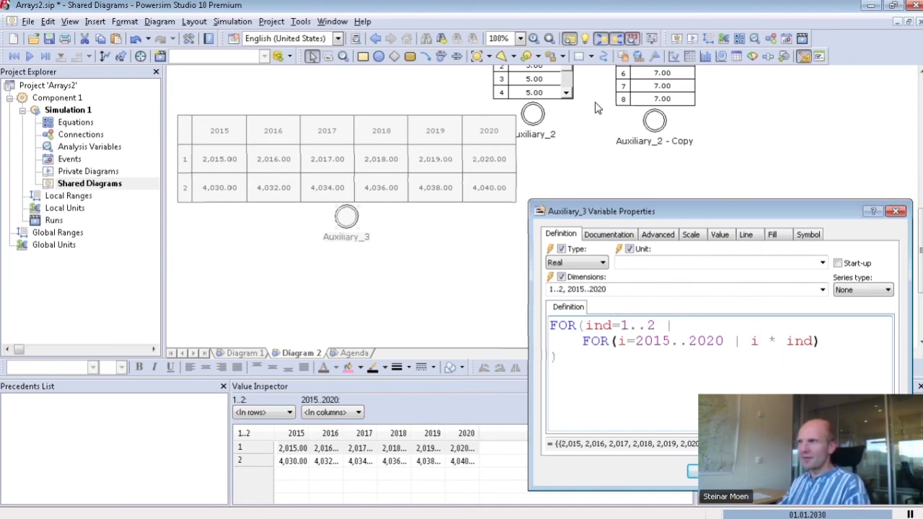
pyautogui.click(712, 164)
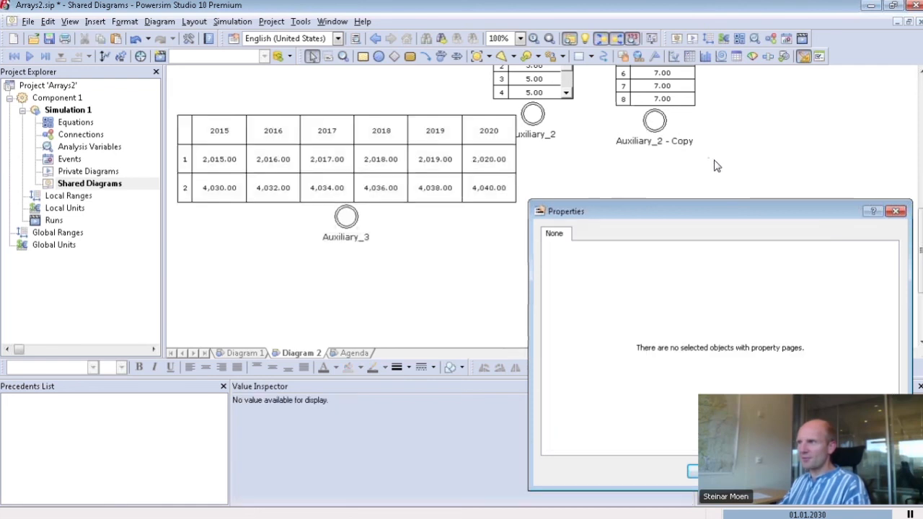
# Review the definitions of the Dont do this and Do it this way variables, focusing on the Bank reference in the latter.
pyautogui.scroll(4, 750, 152)
pyautogui.click(869, 107)
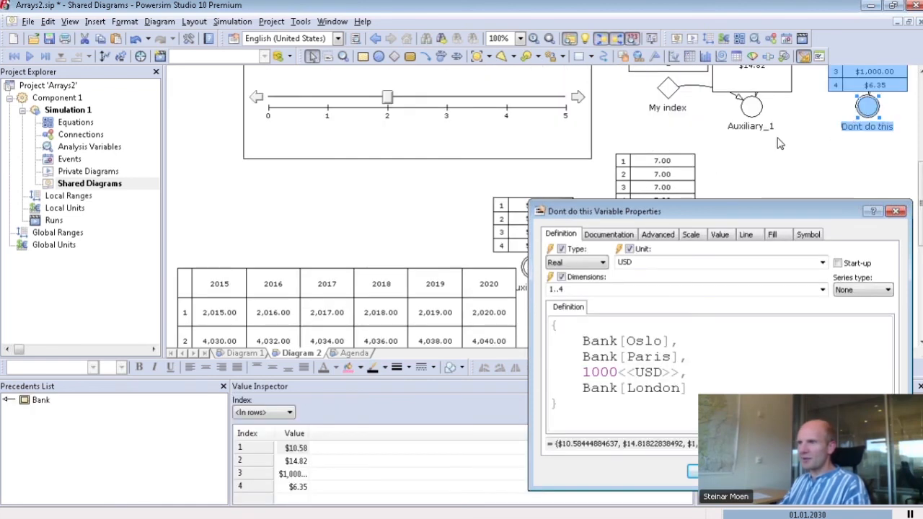
pyautogui.middleClick(735, 133)
pyautogui.click(697, 109)
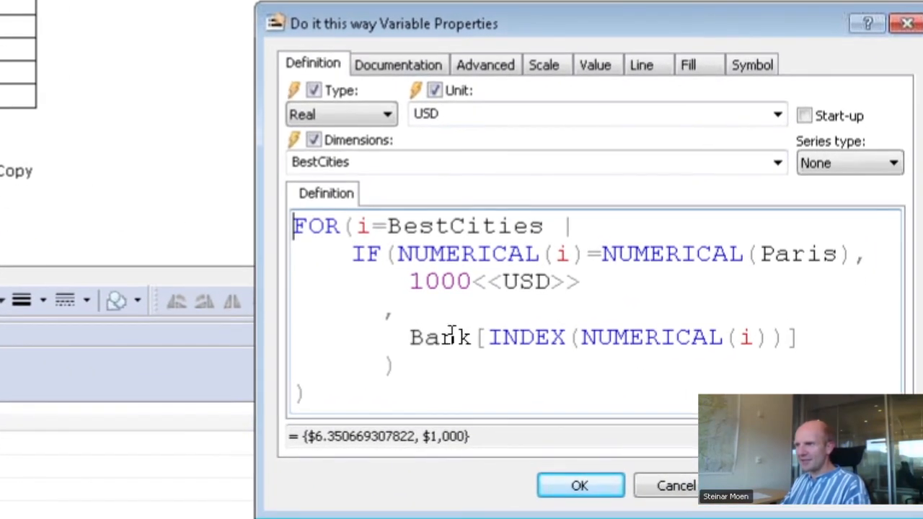
pyautogui.moveTo(410, 337); pyautogui.dragTo(478, 338)
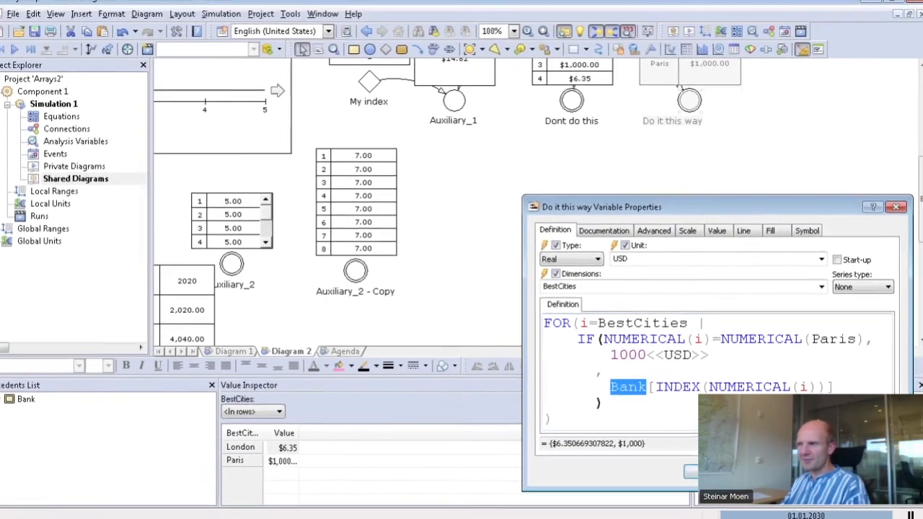
pyautogui.press('Escape')
# Examine Auxiliary_3's definition against its auto report, including both FOR loops and the | separator after each range.
pyautogui.scroll(-2, 541, 183)
pyautogui.scroll(-2, 620, 248)
pyautogui.middleClick(637, 233)
pyautogui.scroll(1, 405, 194)
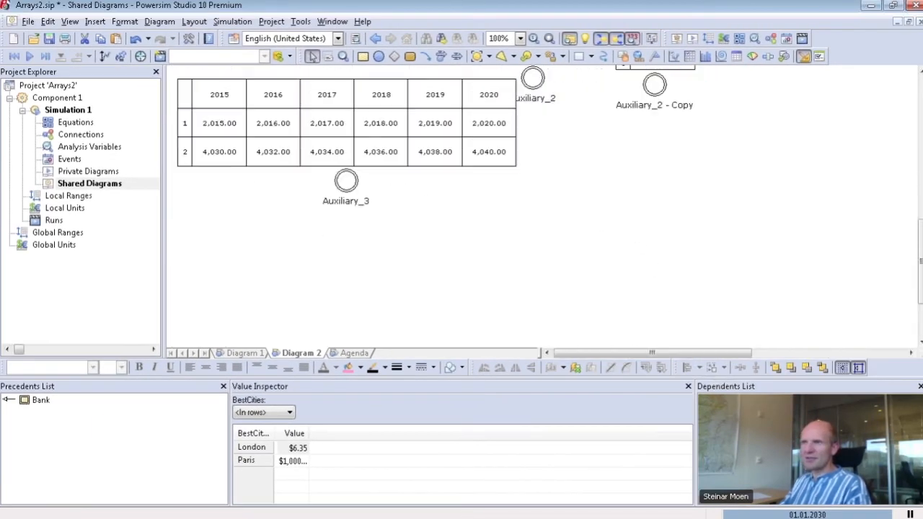
pyautogui.doubleClick(347, 182)
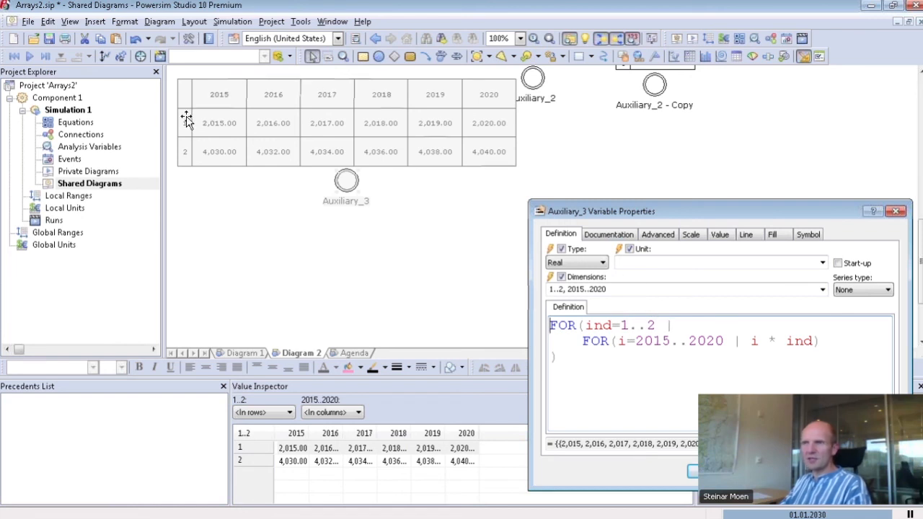
pyautogui.click(549, 326)
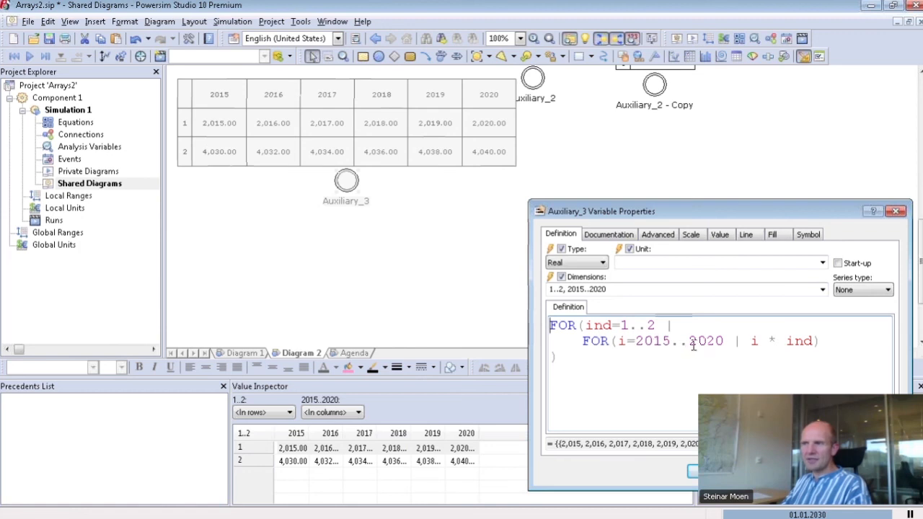
pyautogui.click(199, 122)
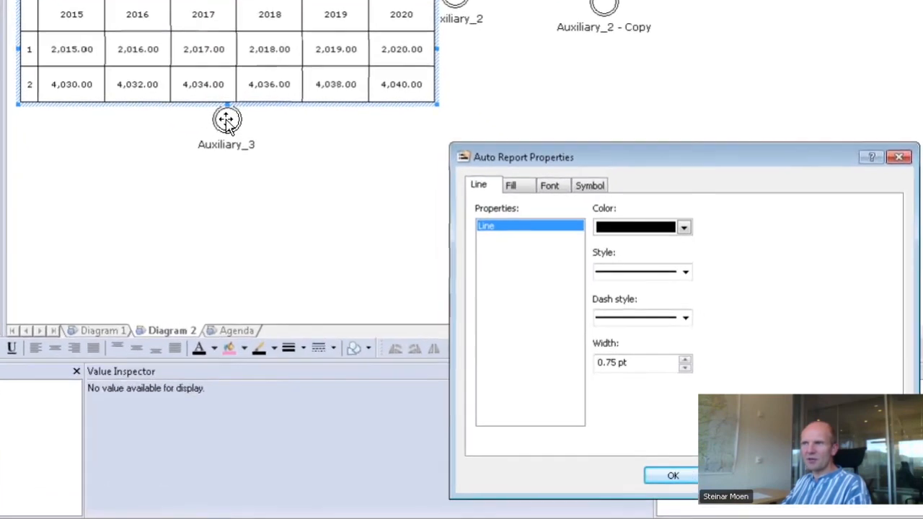
pyautogui.click(307, 161)
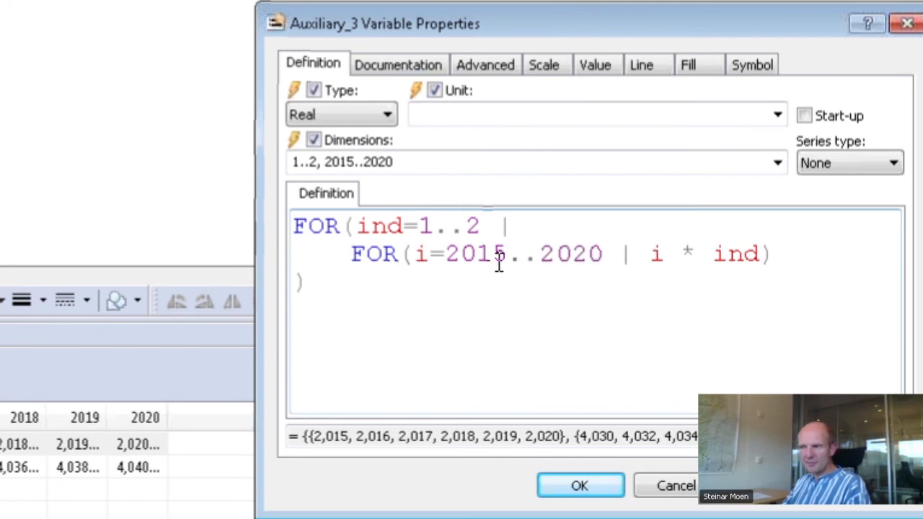
pyautogui.click(505, 224)
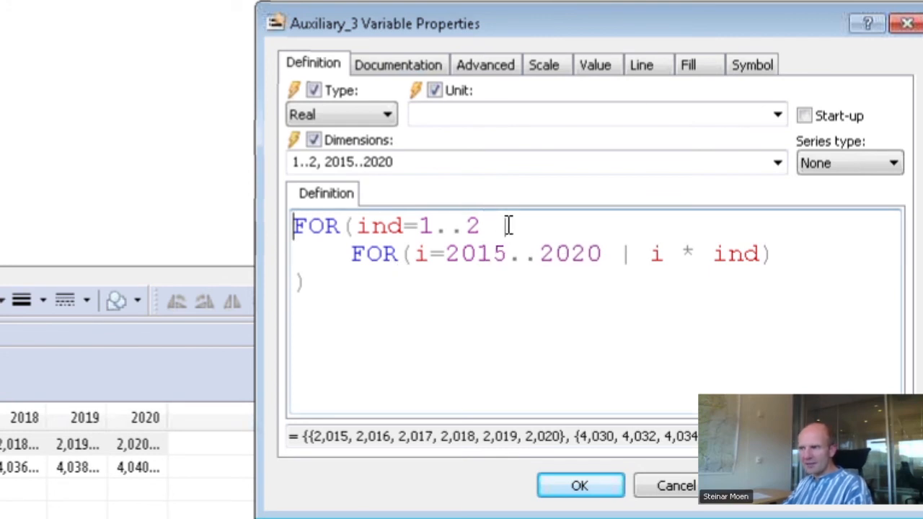
pyautogui.moveTo(507, 227); pyautogui.dragTo(511, 228)
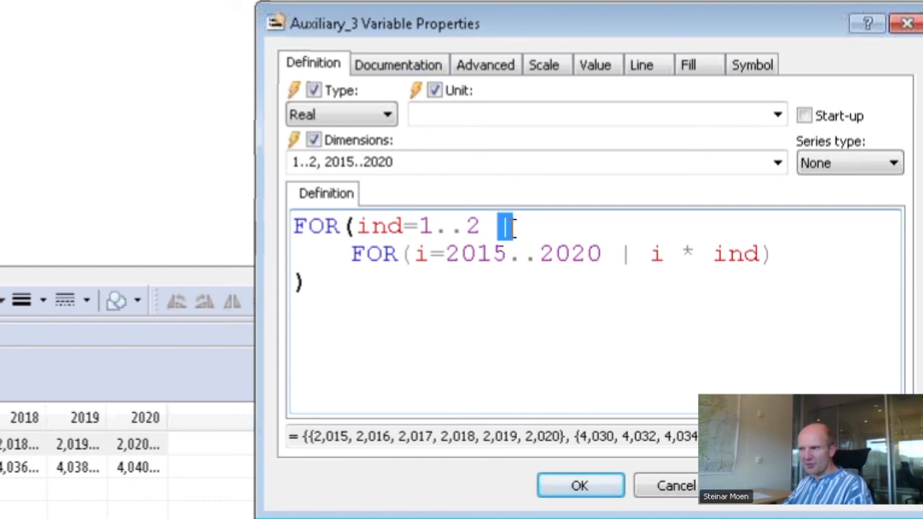
pyautogui.click(619, 258)
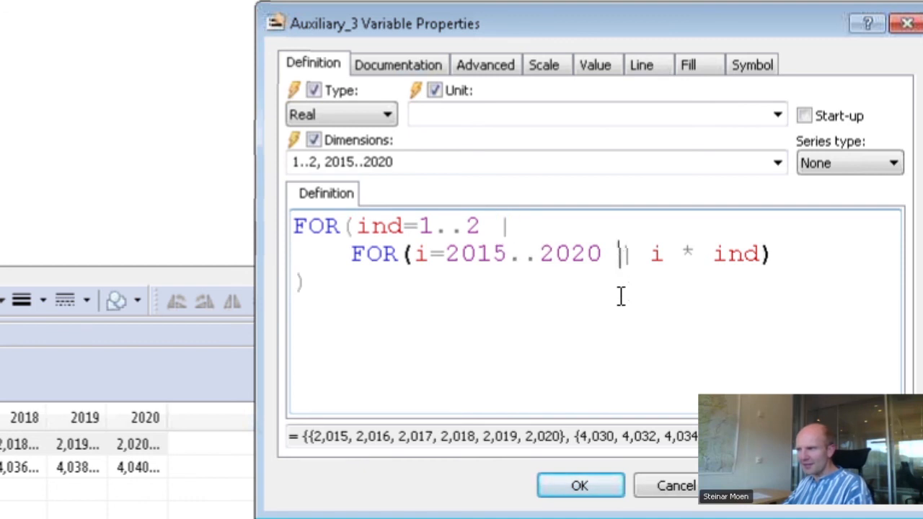
pyautogui.moveTo(619, 256); pyautogui.dragTo(630, 256)
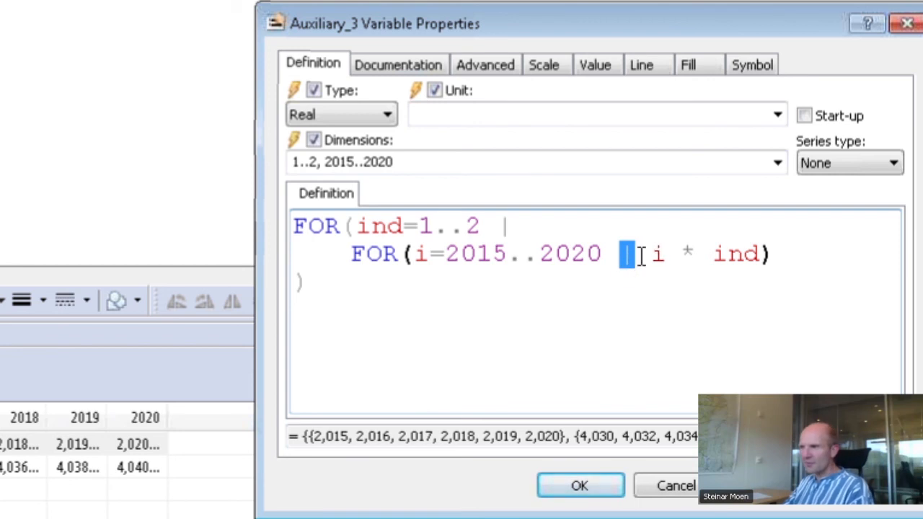
pyautogui.moveTo(626, 253)
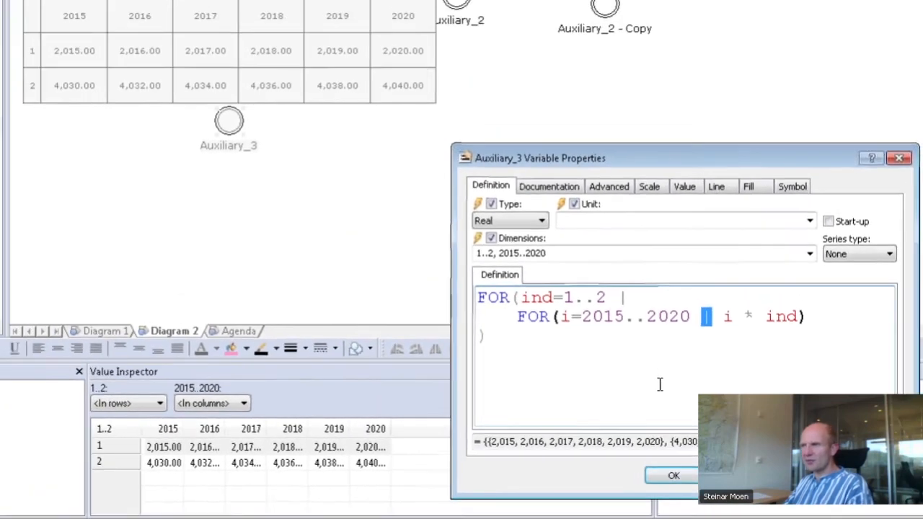
pyautogui.press('Escape')
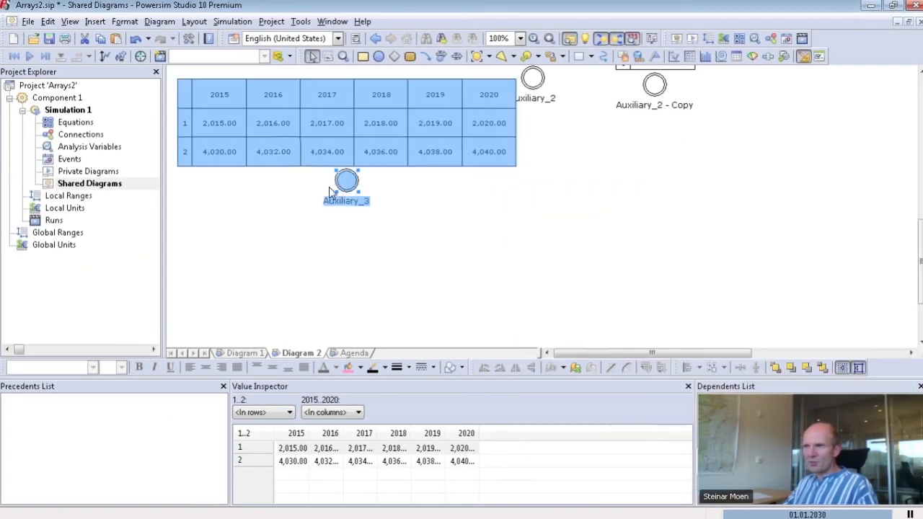
# Duplicate Auxiliary_3 below the original and give the copy an auto report widened to fit all columns from 2015 to 2020.
pyautogui.moveTo(344, 184); pyautogui.dragTo(342, 317)
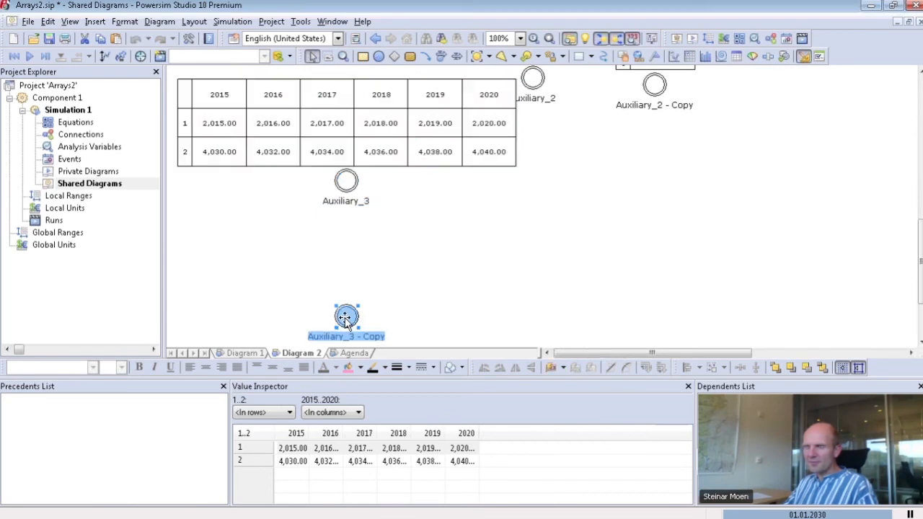
pyautogui.rightClick(342, 321)
pyautogui.click(395, 230)
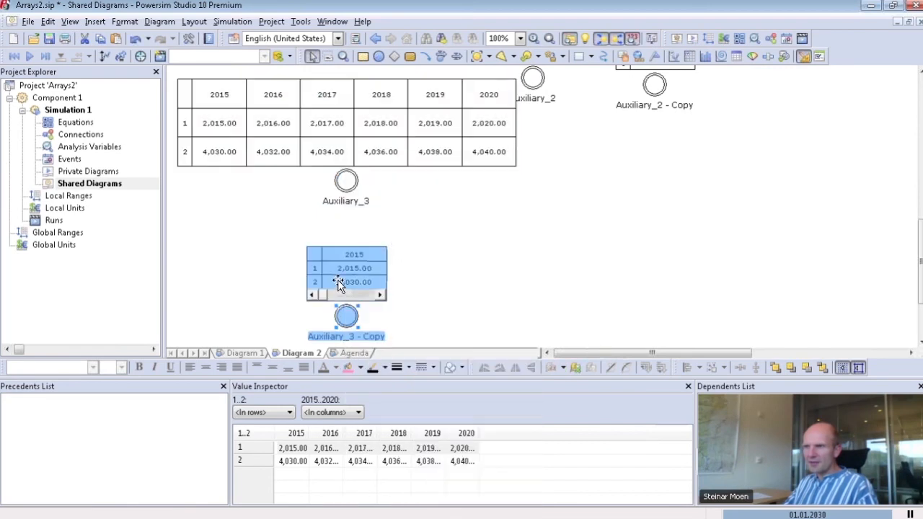
pyautogui.moveTo(435, 230); pyautogui.dragTo(636, 221)
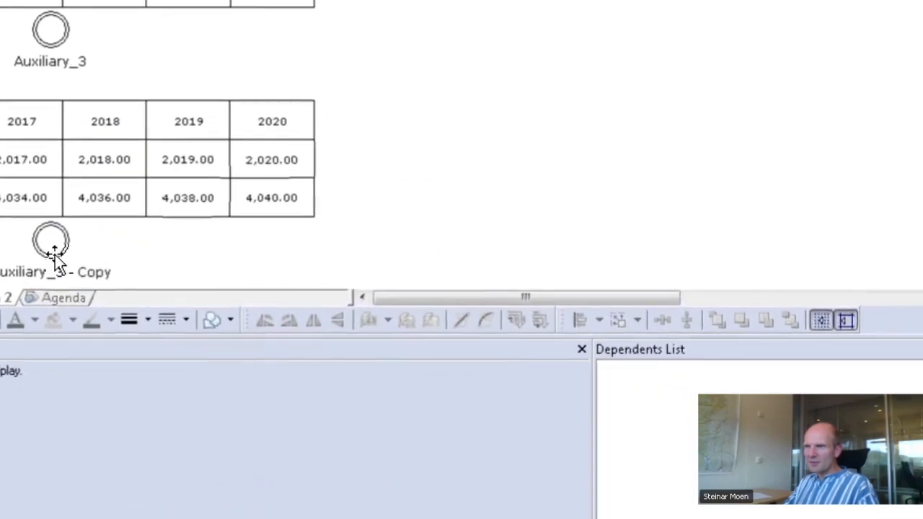
# Rewrite the definition of Auxiliary_3 - Copy as the single loop FOR(ind=1..2,i=2015..2020 | i * ind) and accept it.
pyautogui.doubleClick(54, 248)
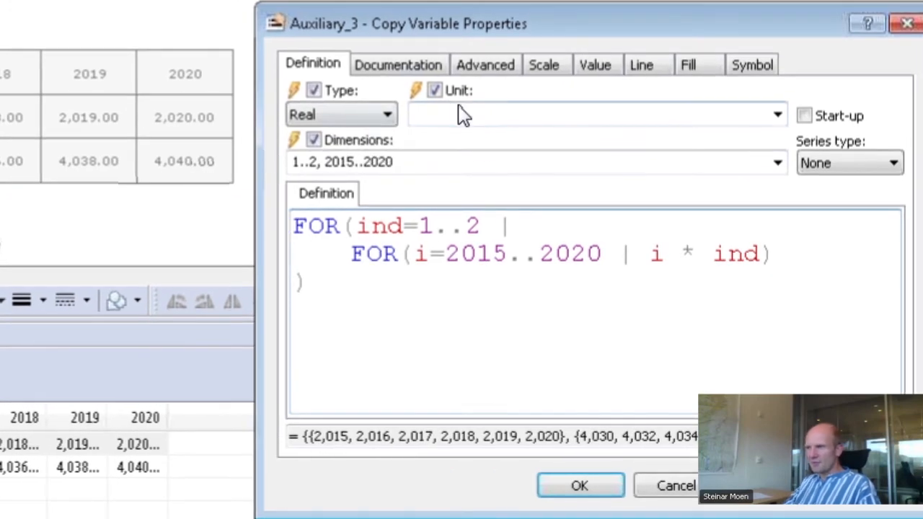
pyautogui.moveTo(415, 252); pyautogui.dragTo(482, 235)
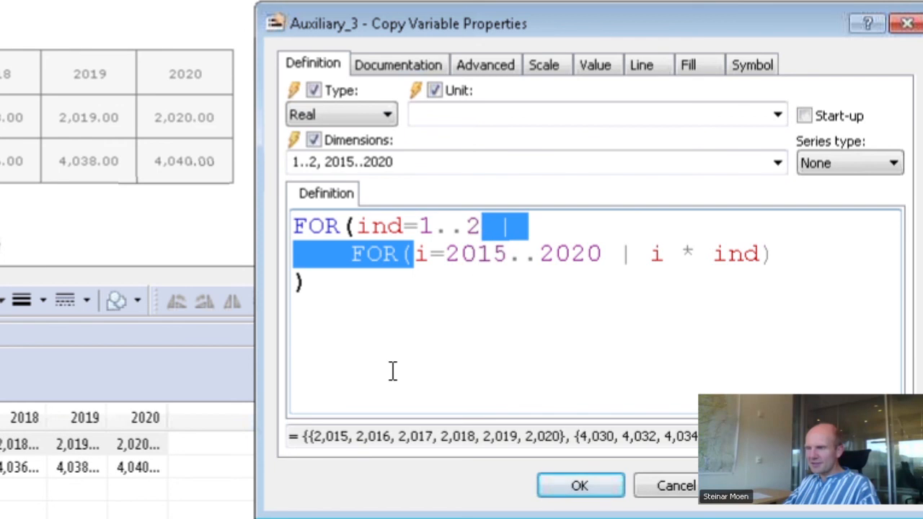
pyautogui.write(',i=2015..2020')
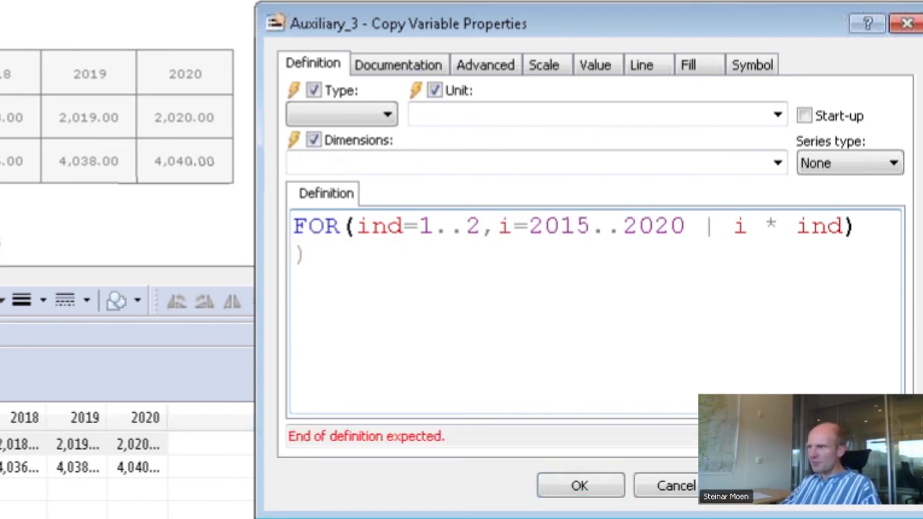
pyautogui.press('BackSpace')
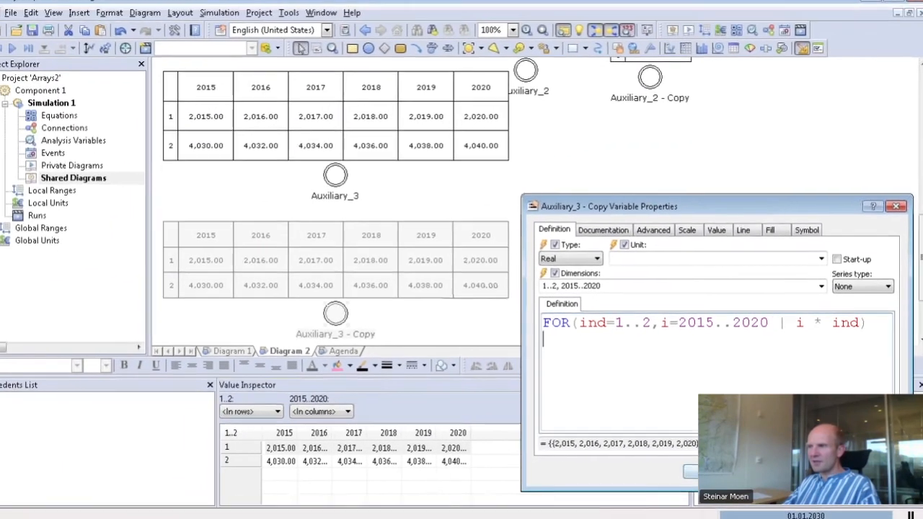
pyautogui.click(636, 479)
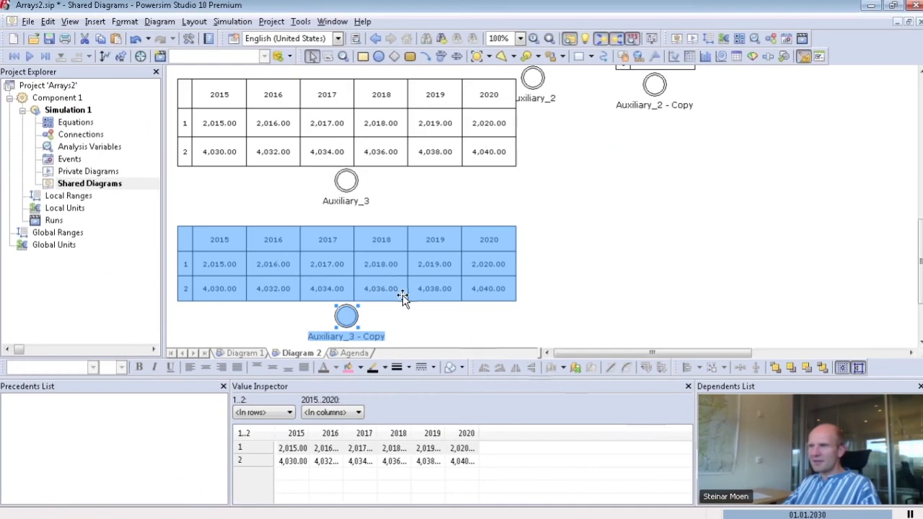
# Compare the single-loop definition and dimensions of Auxiliary_3 - Copy with the nested FOR loops of Auxiliary_3.
pyautogui.doubleClick(345, 317)
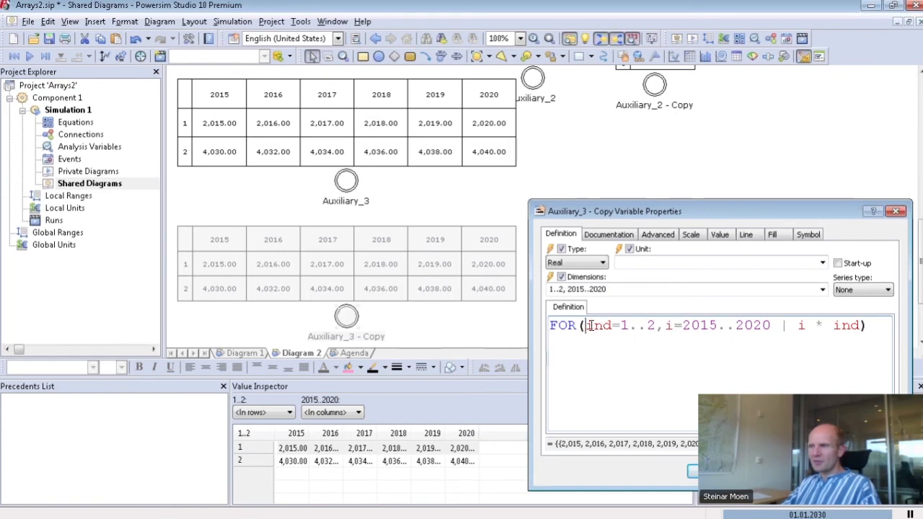
pyautogui.moveTo(589, 326); pyautogui.dragTo(651, 327)
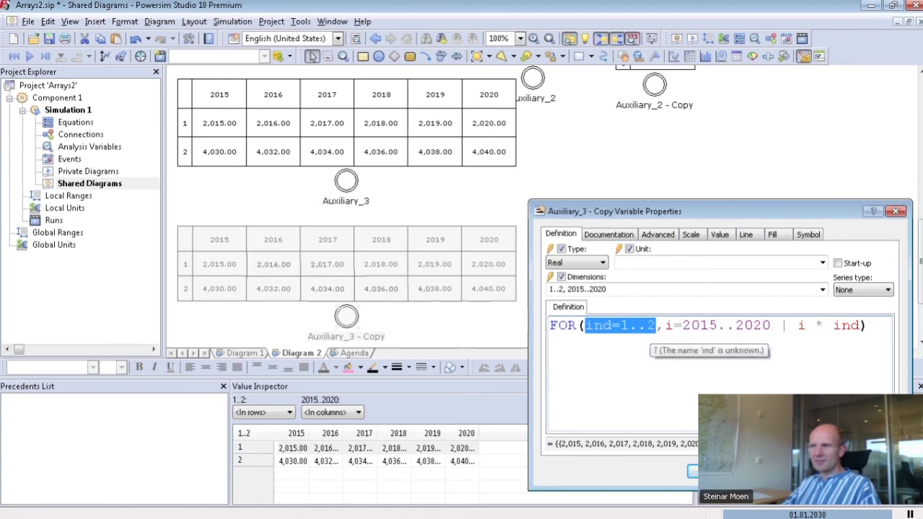
pyautogui.click(345, 180)
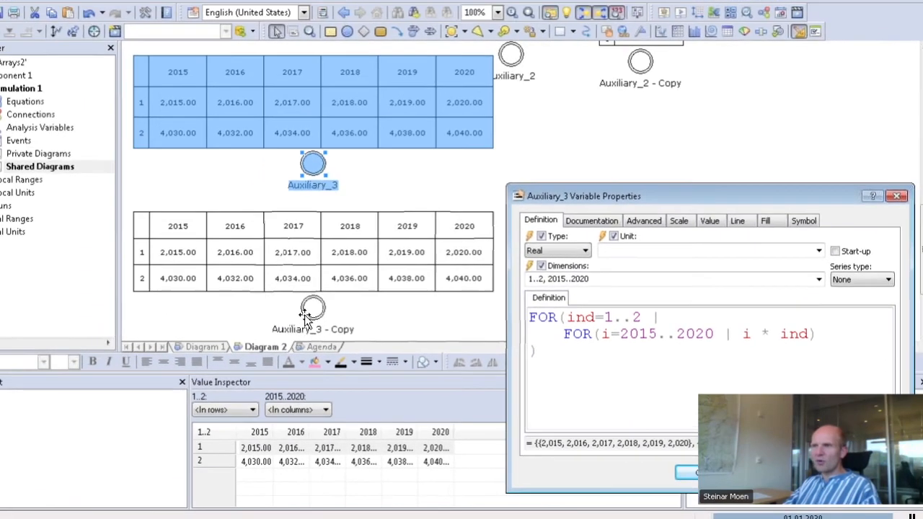
pyautogui.click(240, 291)
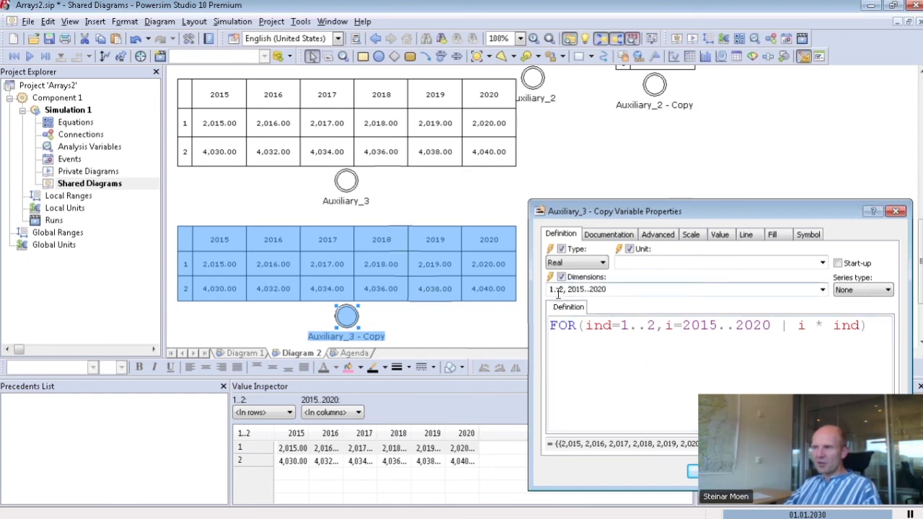
pyautogui.moveTo(549, 290); pyautogui.dragTo(621, 288)
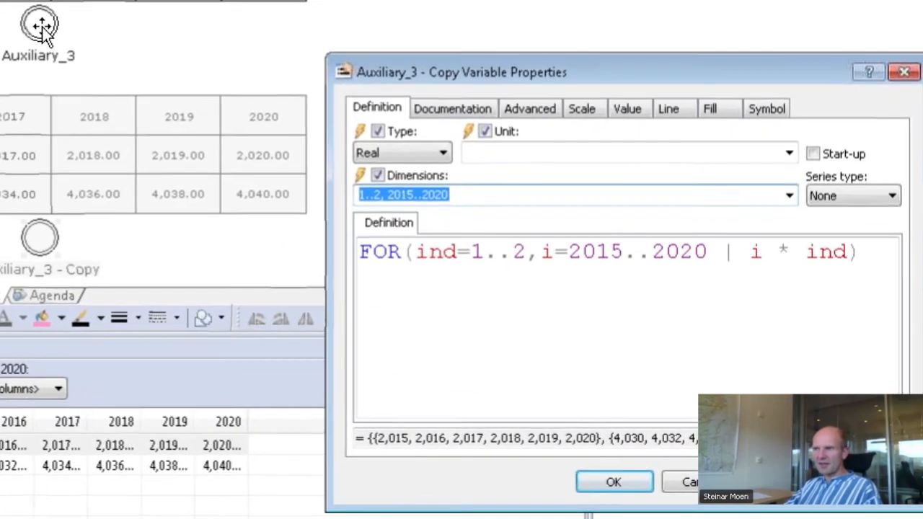
pyautogui.click(226, 119)
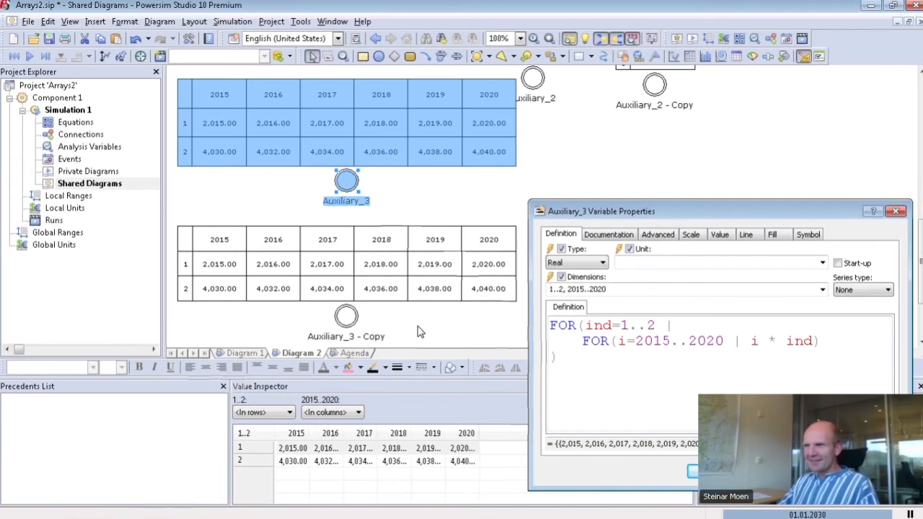
pyautogui.click(420, 332)
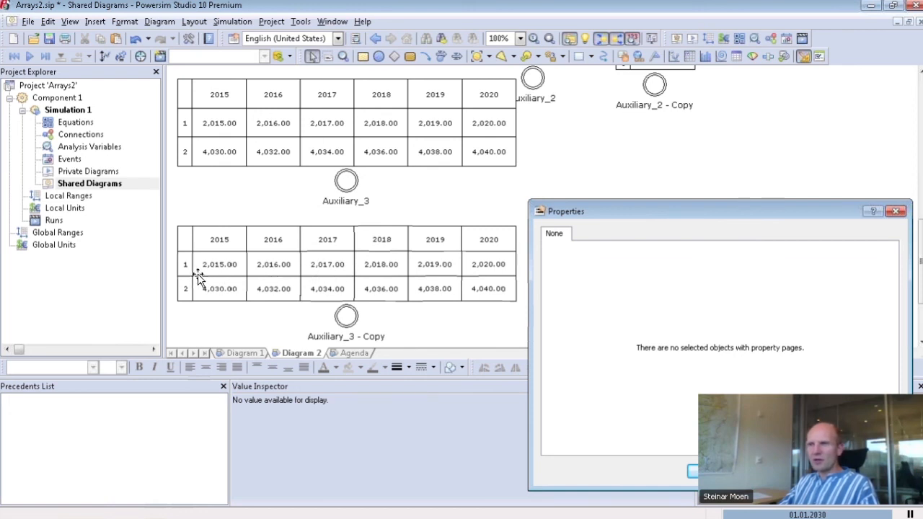
# Reselect Auxiliary_3 - Copy and examine the =1..2 range of the ind index in its FOR definition.
pyautogui.click(348, 317)
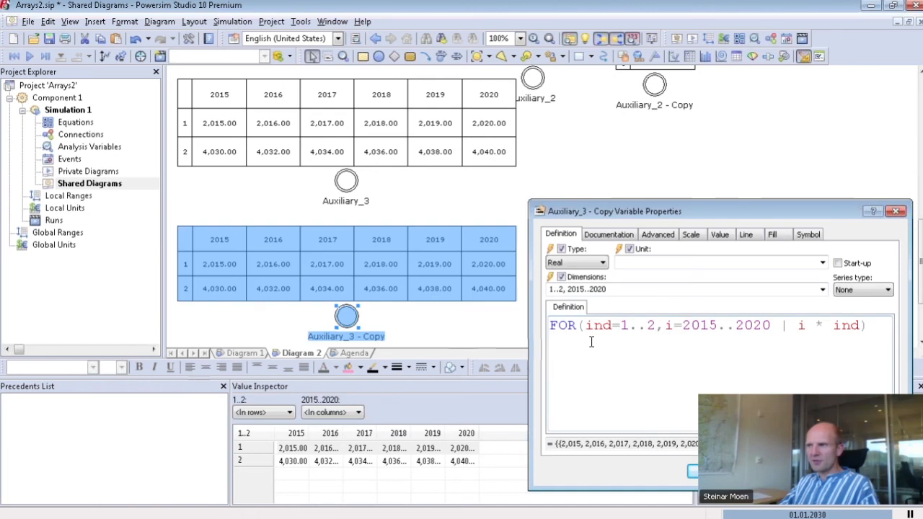
pyautogui.click(656, 326)
pyautogui.moveTo(655, 326); pyautogui.dragTo(611, 326)
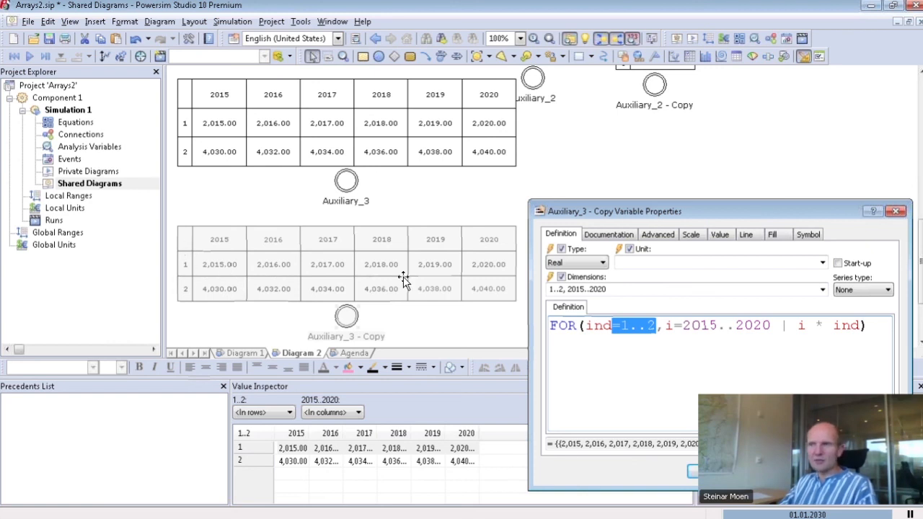
# Widen the year columns in the Value Inspector for Auxiliary_3 - Copy and close its properties dialog.
pyautogui.click(322, 270)
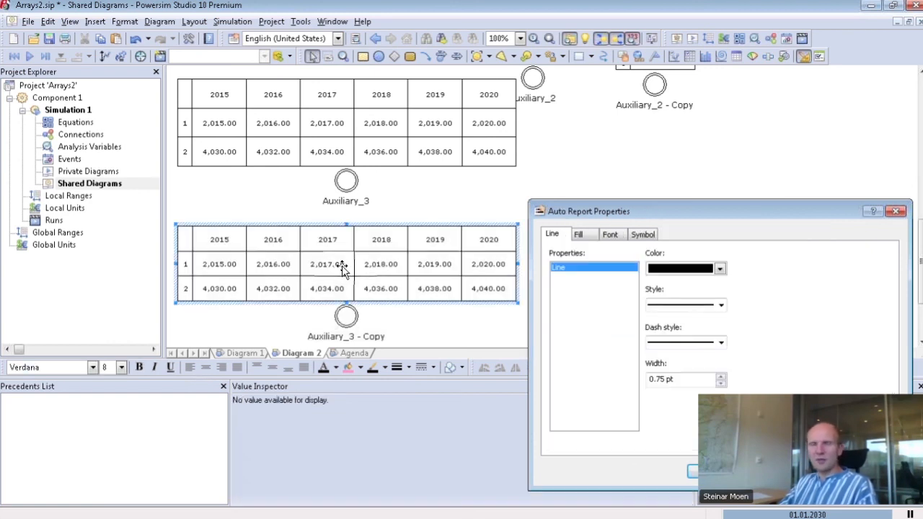
pyautogui.click(347, 314)
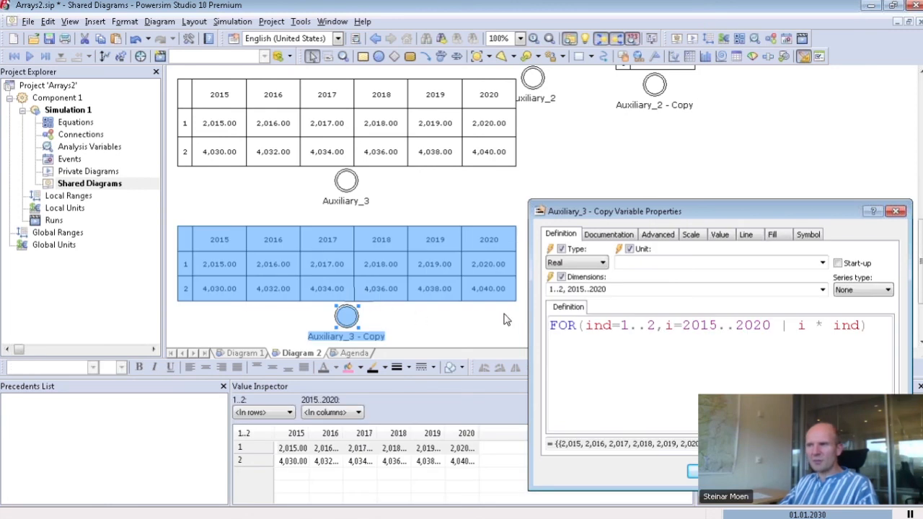
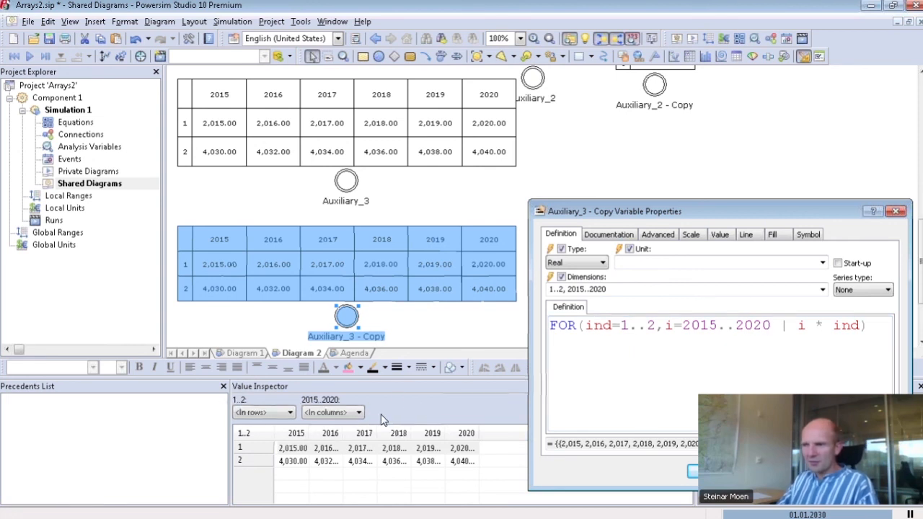
pyautogui.moveTo(312, 433); pyautogui.dragTo(327, 434)
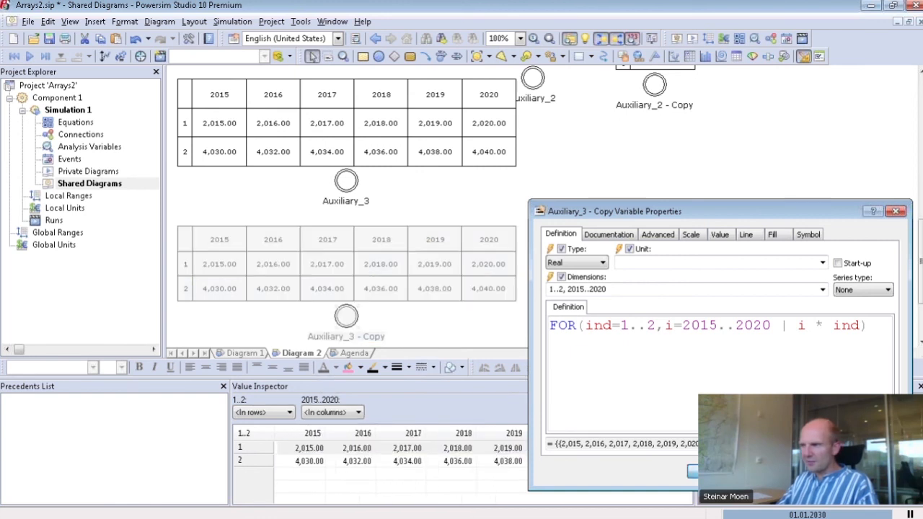
pyautogui.click(712, 472)
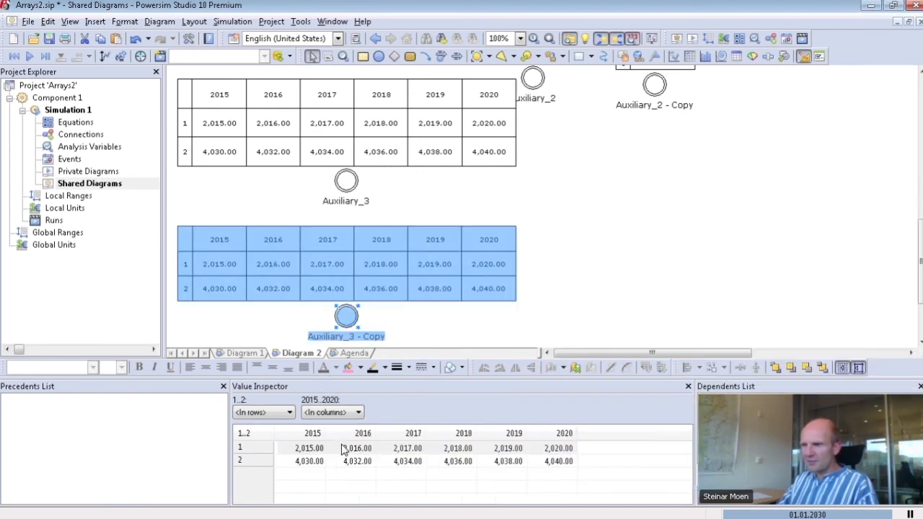
# Hide the Value Inspector, show it again, and view the options for restoring the user interface.
pyautogui.click(632, 39)
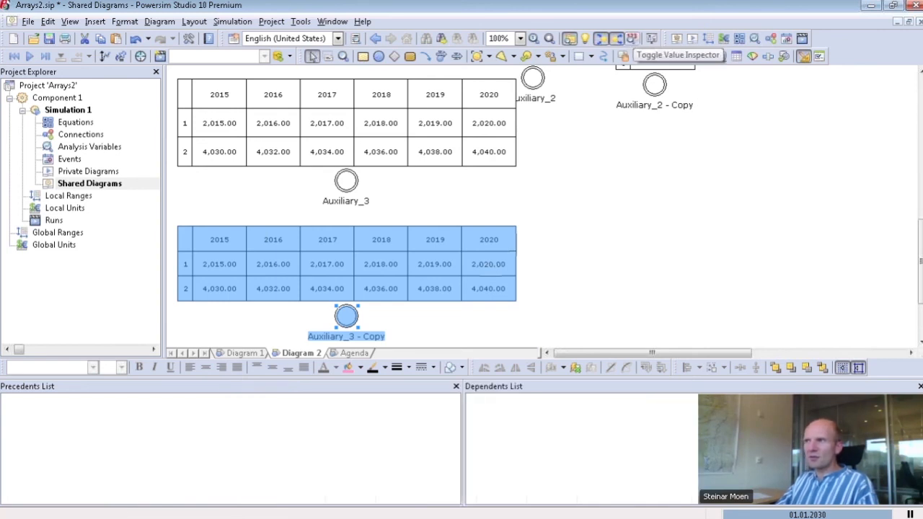
pyautogui.click(633, 39)
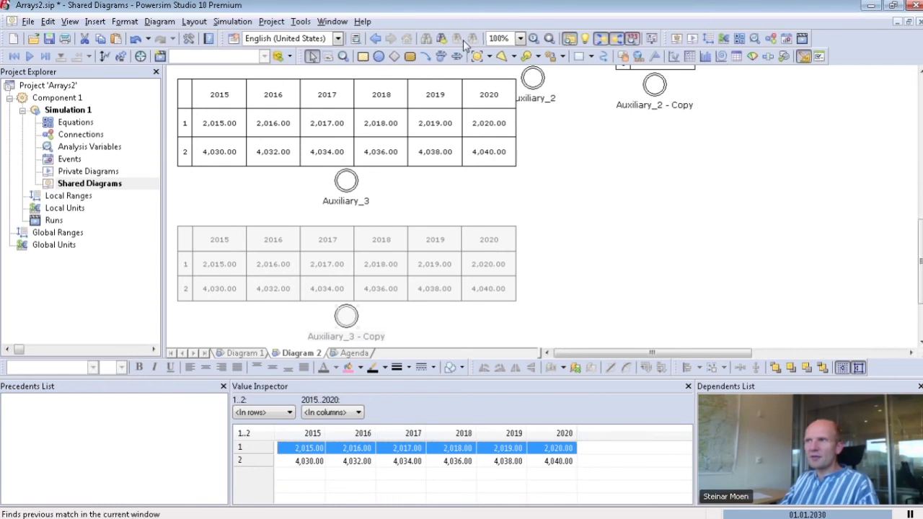
pyautogui.rightClick(634, 41)
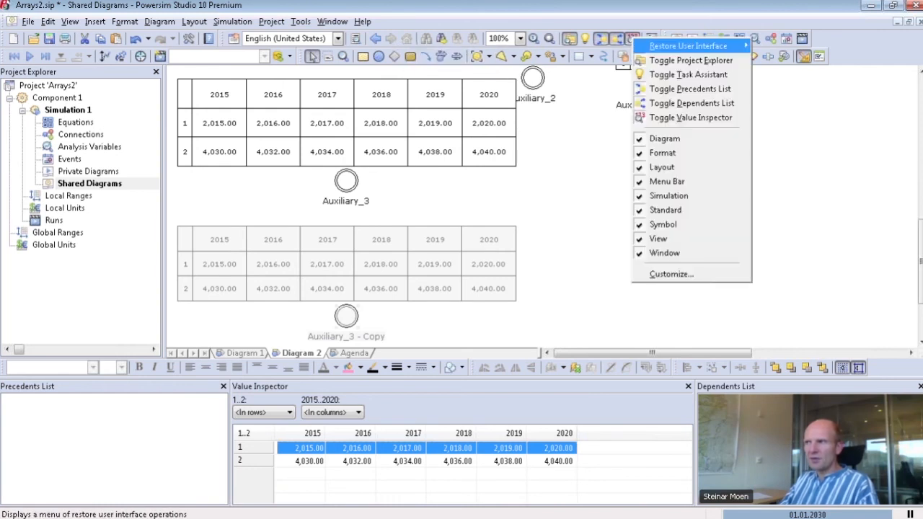
pyautogui.moveTo(693, 46)
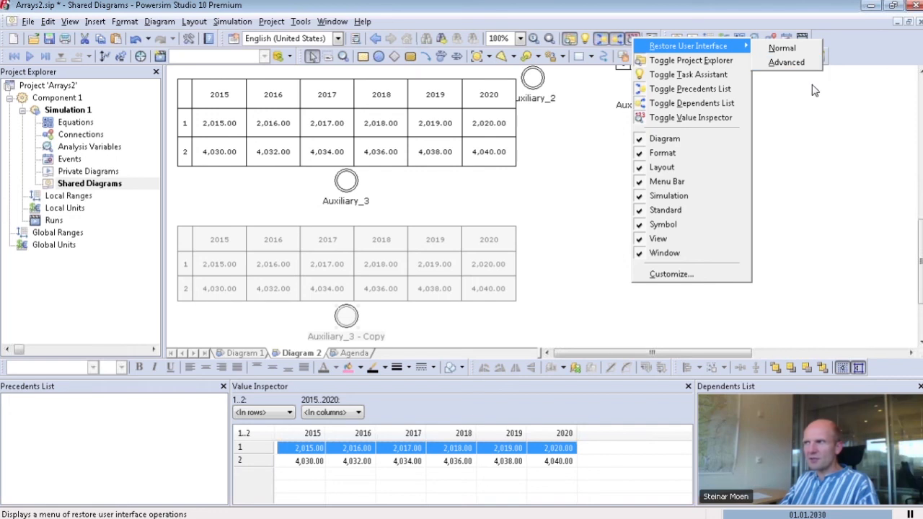
pyautogui.click(810, 121)
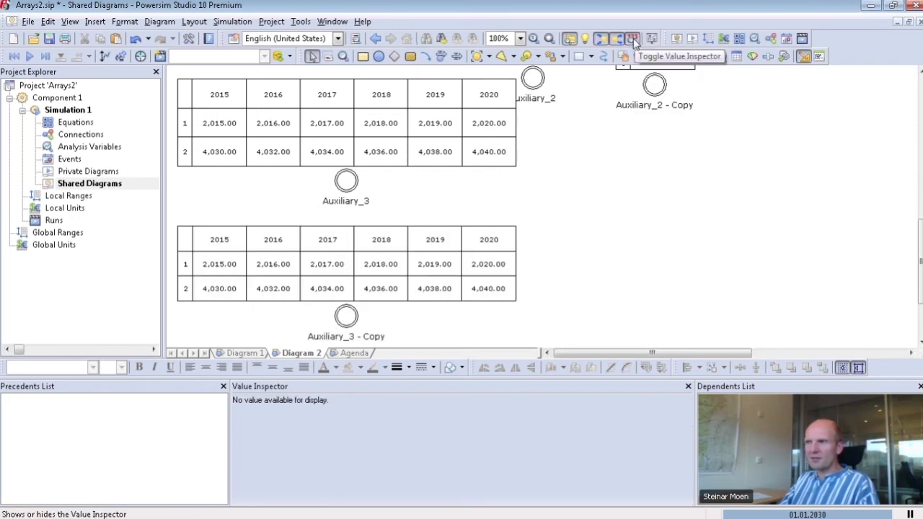
# Set the Value Inspector for Auxiliary_3 - Copy to show 1..2 in columns and 2015..2020 in rows.
pyautogui.click(346, 318)
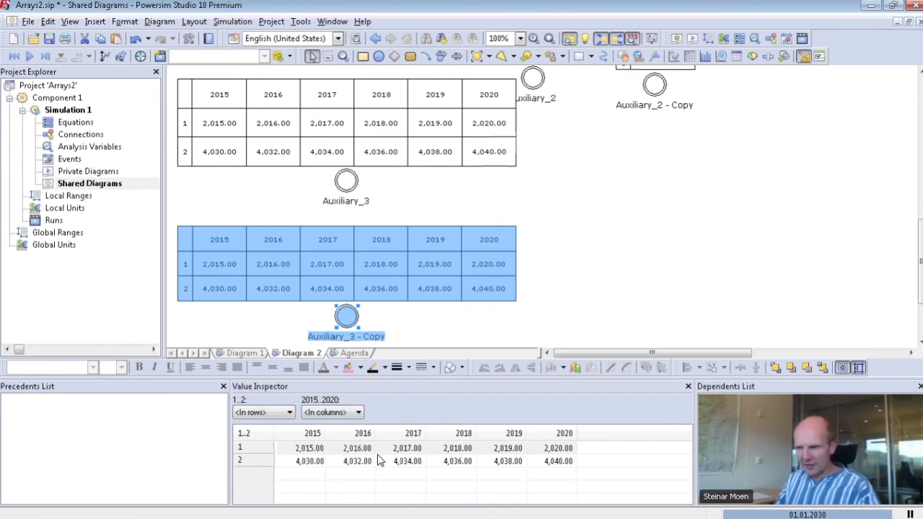
pyautogui.click(289, 413)
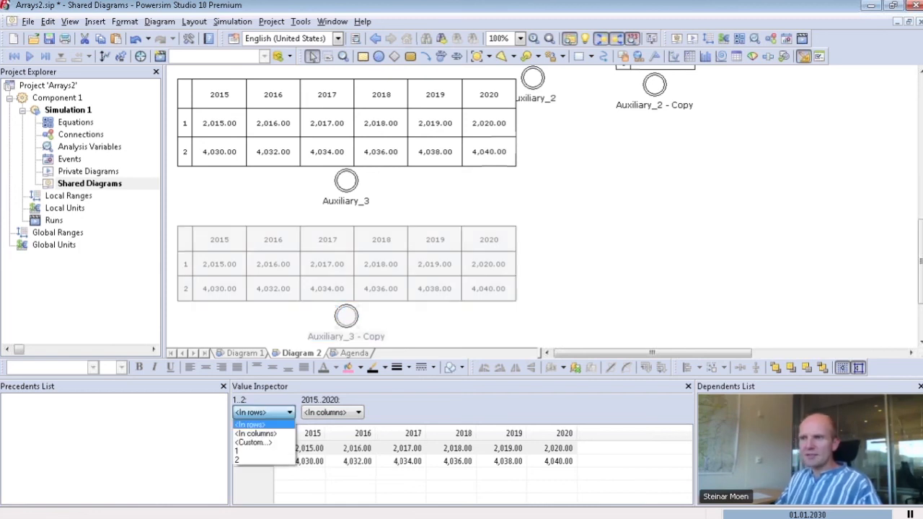
pyautogui.click(256, 434)
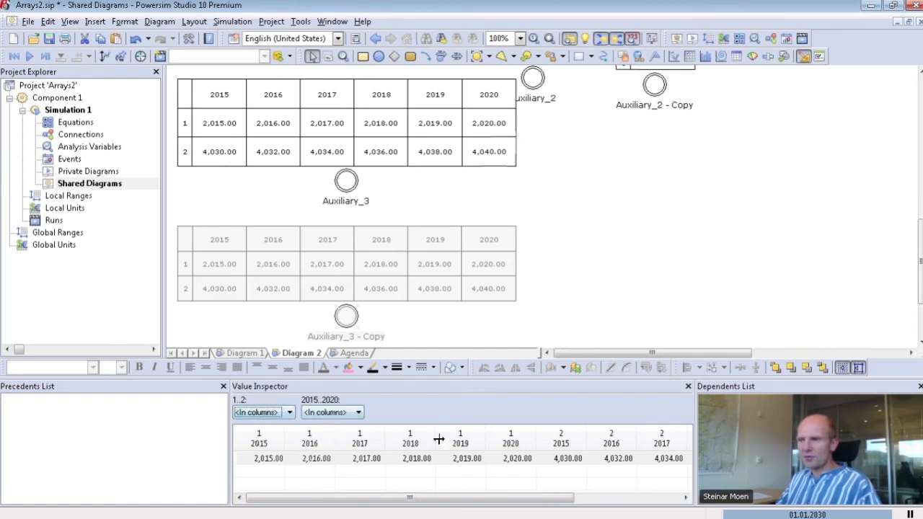
pyautogui.moveTo(313, 498)
pyautogui.mouseDown()
pyautogui.moveTo(382, 502)
pyautogui.moveTo(320, 502)
pyautogui.mouseUp()
pyautogui.click(354, 413)
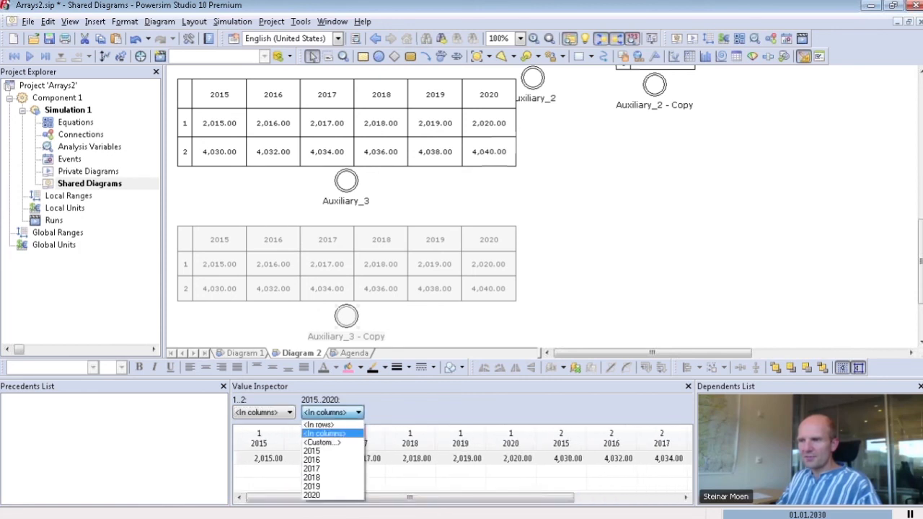
pyautogui.click(324, 426)
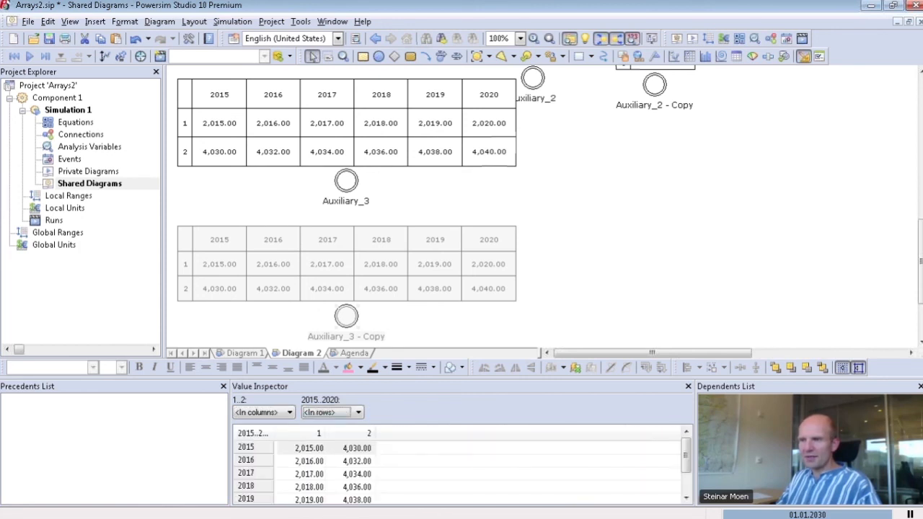
# Enlarge the Value Inspector to view all rows, widen its 2015..2020 header column, and shrink the pane again.
pyautogui.moveTo(380, 380); pyautogui.dragTo(381, 322)
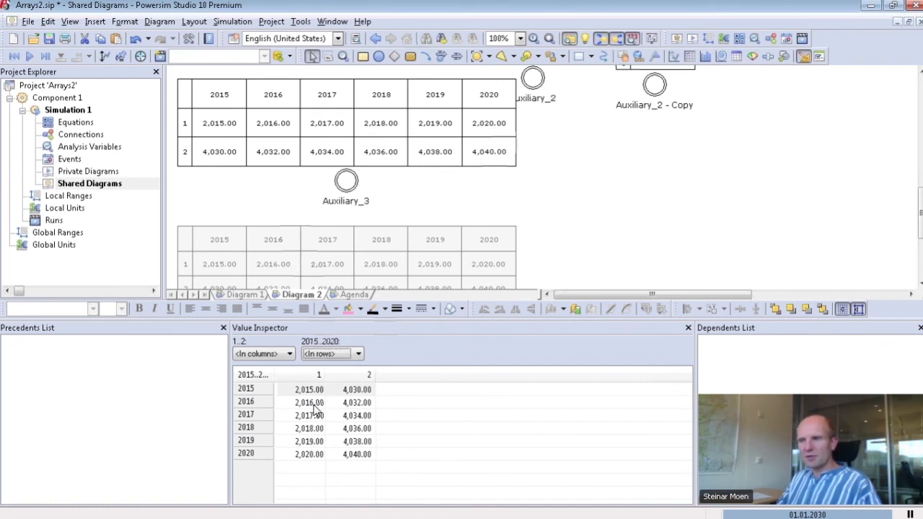
pyautogui.moveTo(273, 373); pyautogui.dragTo(292, 373)
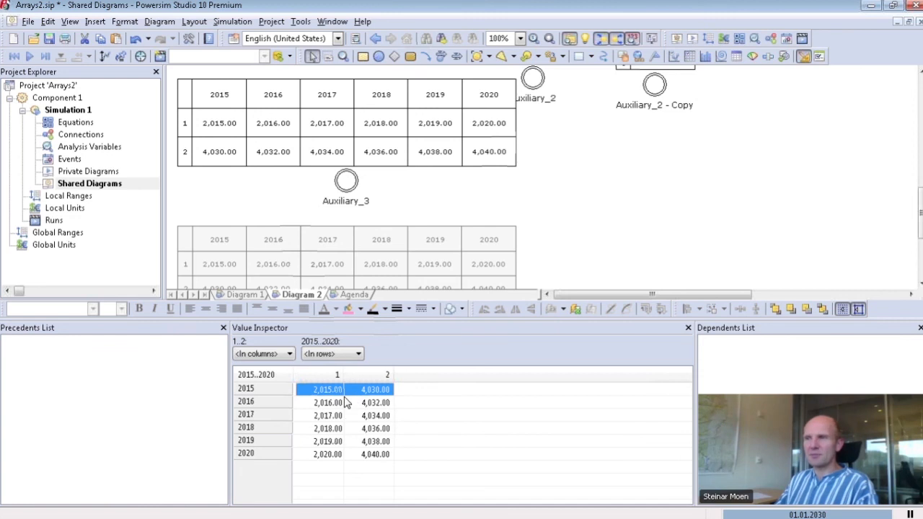
pyautogui.moveTo(462, 321); pyautogui.dragTo(463, 400)
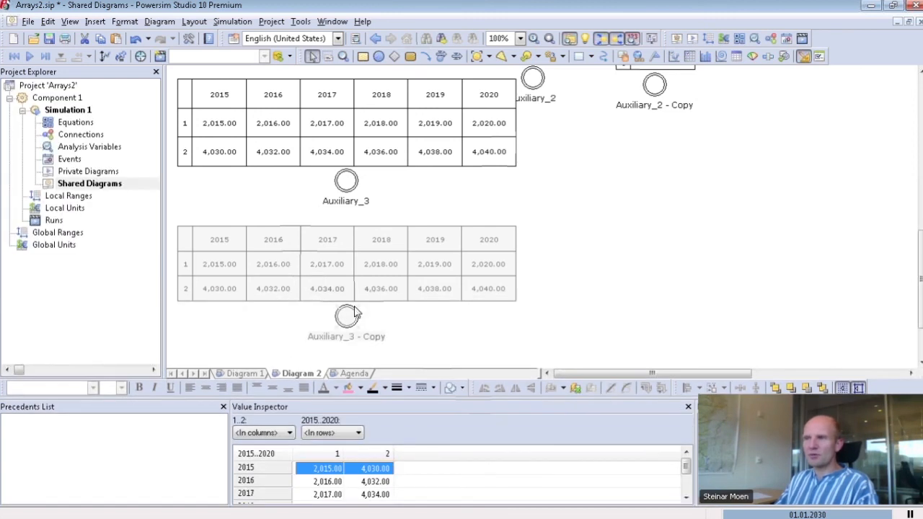
# Place a new auxiliary to the right of Auxiliary_3 - Copy and link Auxiliary_3 - Copy to it.
pyautogui.click(378, 56)
pyautogui.click(624, 310)
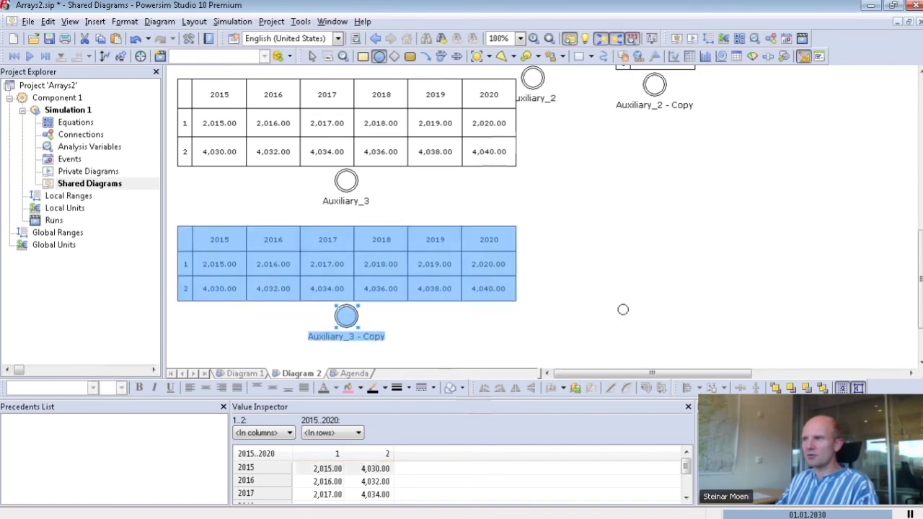
pyautogui.click(427, 58)
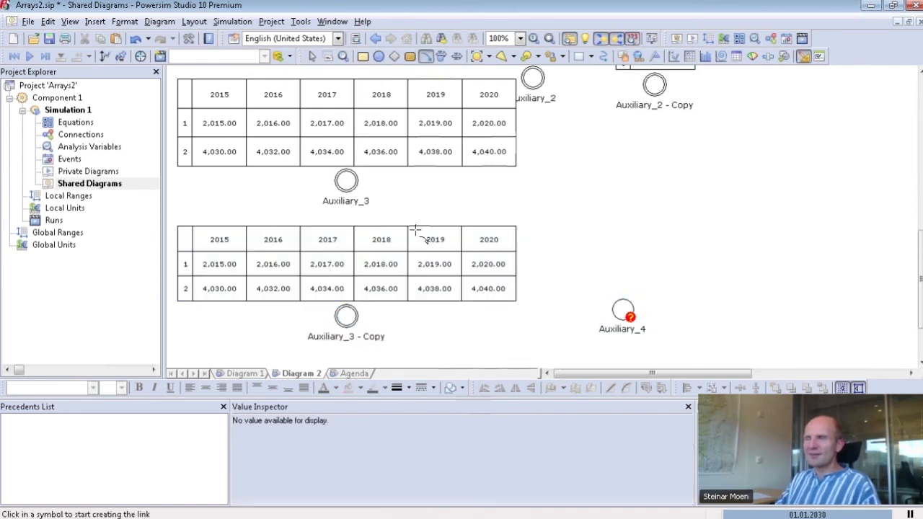
pyautogui.click(343, 316)
pyautogui.click(620, 312)
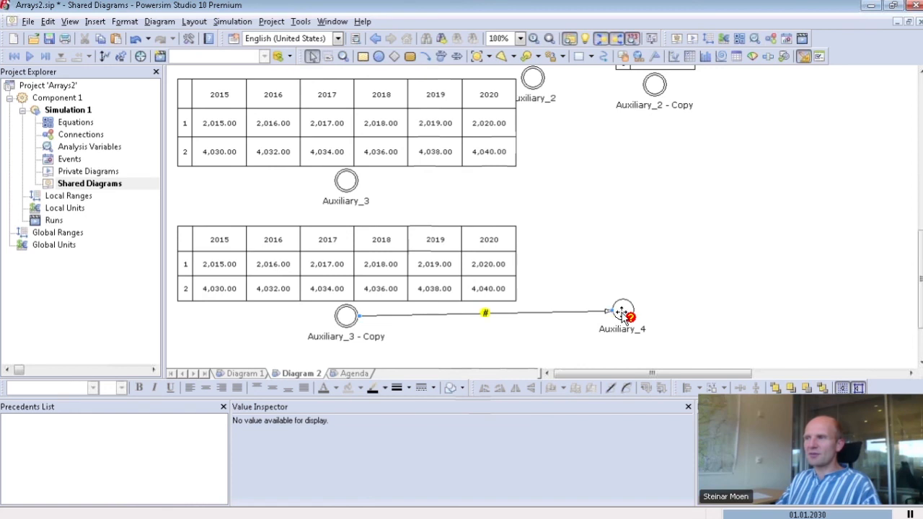
# Define Auxiliary_4 as TRANSPOSE('Auxiliary_3 - Copy') and accept the definition.
pyautogui.click(624, 311)
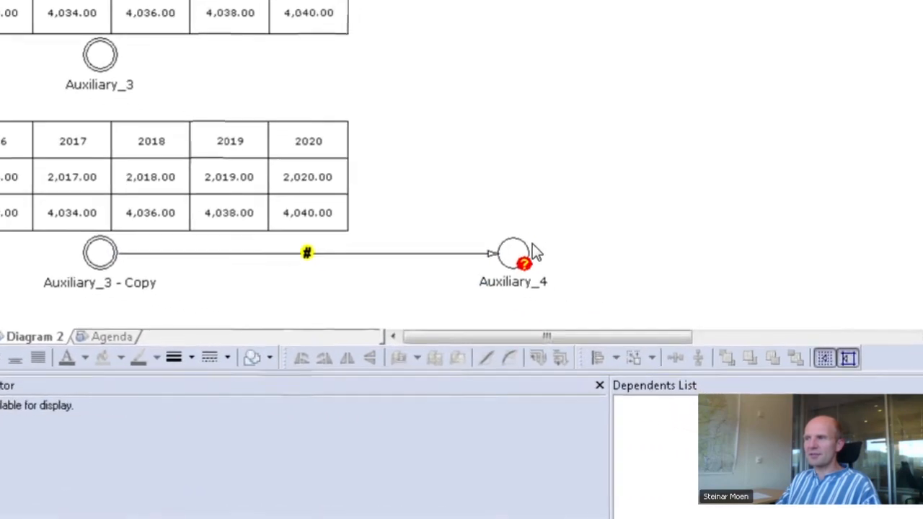
pyautogui.doubleClick(555, 276)
pyautogui.click(390, 217)
pyautogui.write('transpose(')
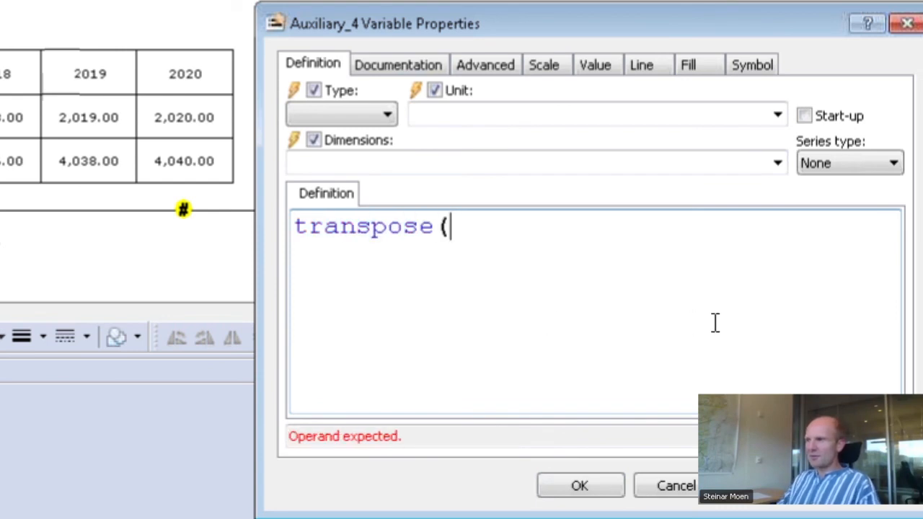
pyautogui.doubleClick(332, 363)
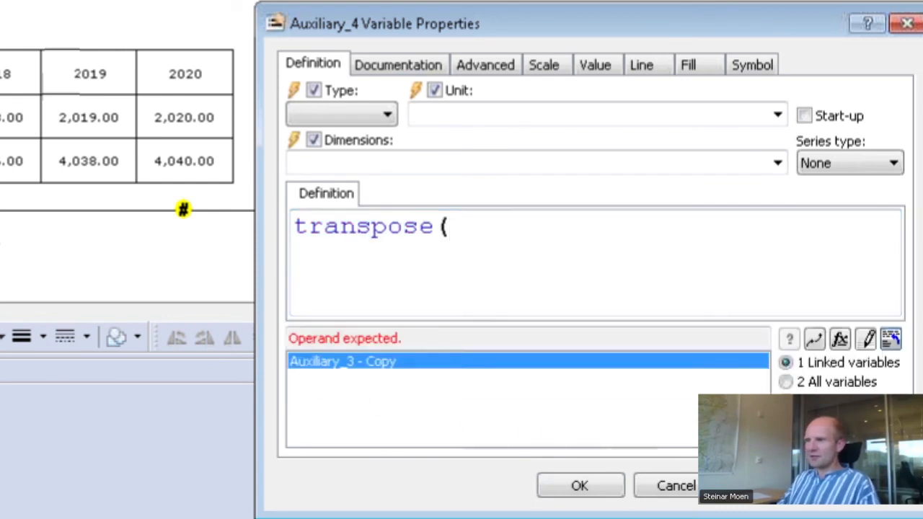
pyautogui.write(')')
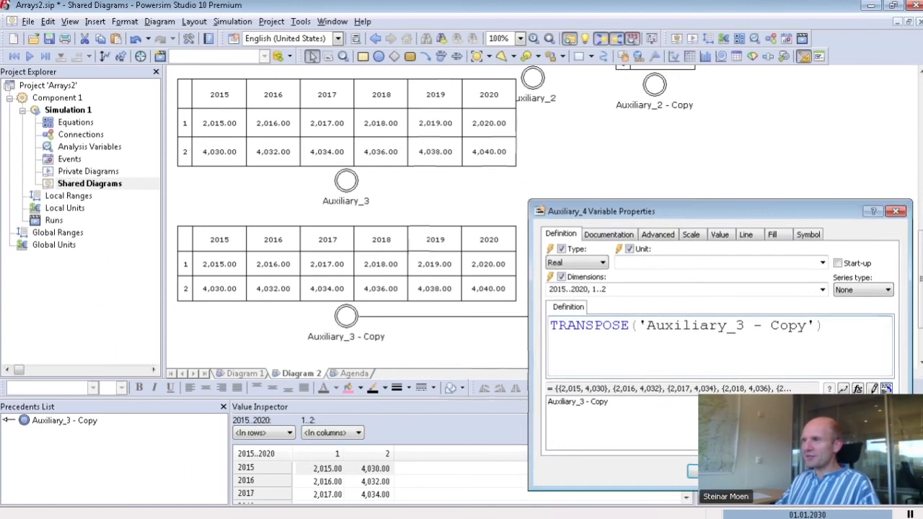
pyautogui.click(713, 472)
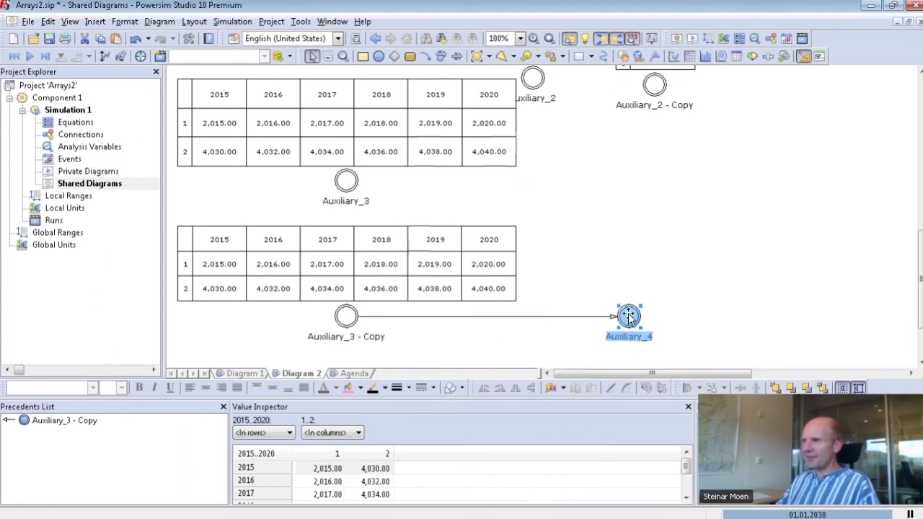
# Give Auxiliary_4 an auto report enlarged to show all rows from 2015 to 2020, and level the auxiliary with Auxiliary_3 - Copy.
pyautogui.rightClick(630, 318)
pyautogui.click(691, 229)
pyautogui.moveTo(632, 318); pyautogui.dragTo(671, 325)
pyautogui.click(663, 281)
pyautogui.moveTo(627, 251); pyautogui.dragTo(560, 145)
pyautogui.click(839, 235)
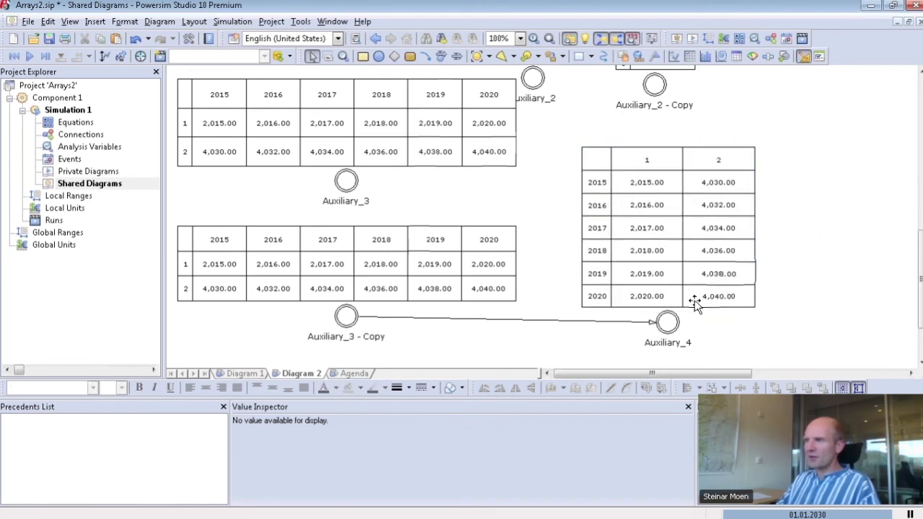
pyautogui.moveTo(667, 323); pyautogui.dragTo(666, 316)
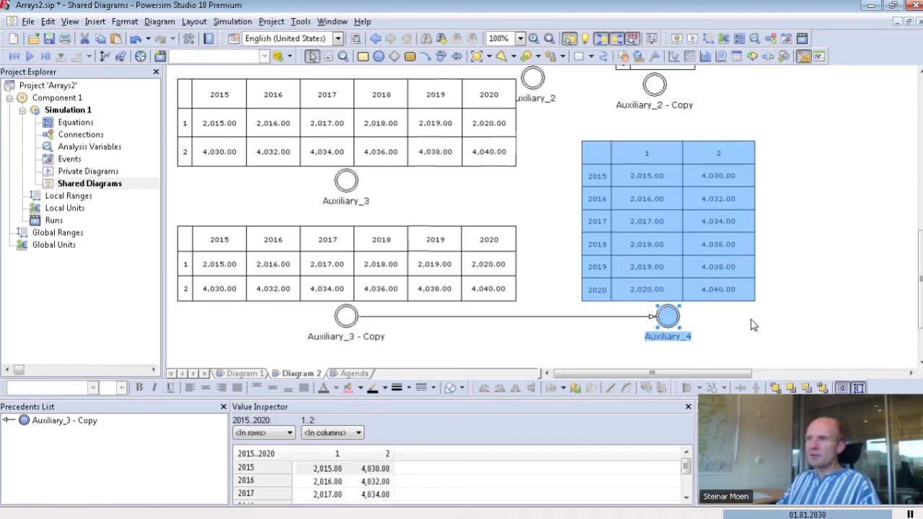
pyautogui.click(754, 326)
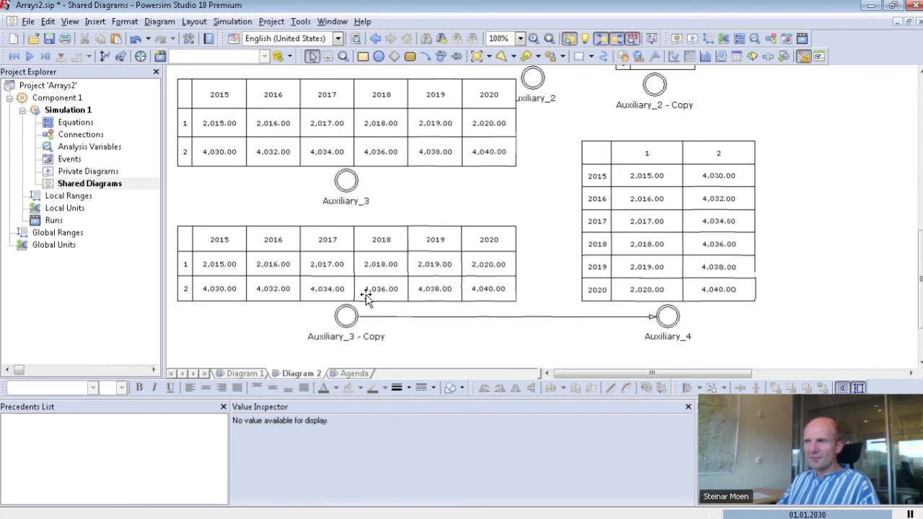
# Examine the TRANSPOSE definition and the dimensions of Auxiliary_4.
pyautogui.doubleClick(666, 315)
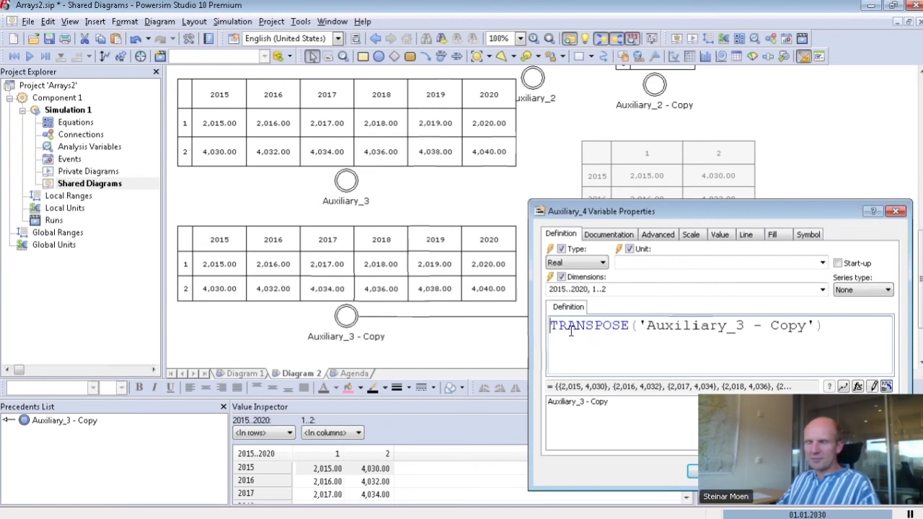
pyautogui.click(572, 331)
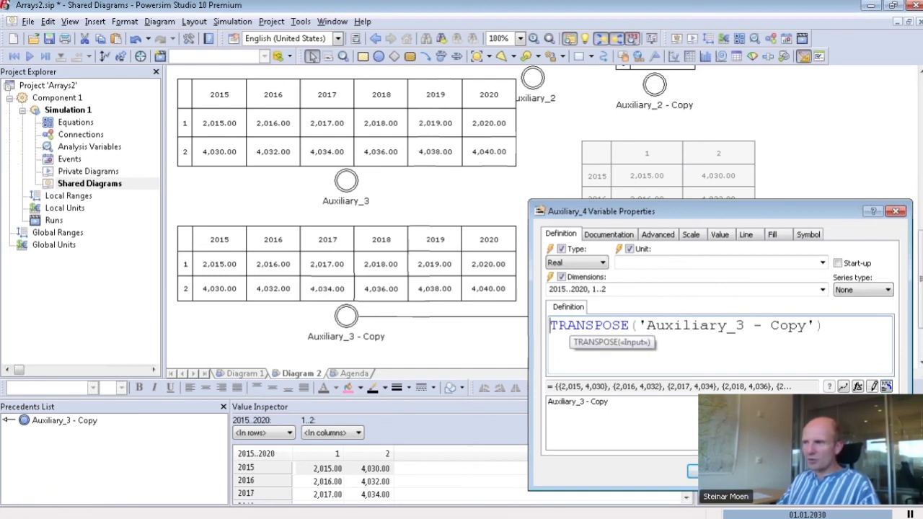
pyautogui.click(718, 472)
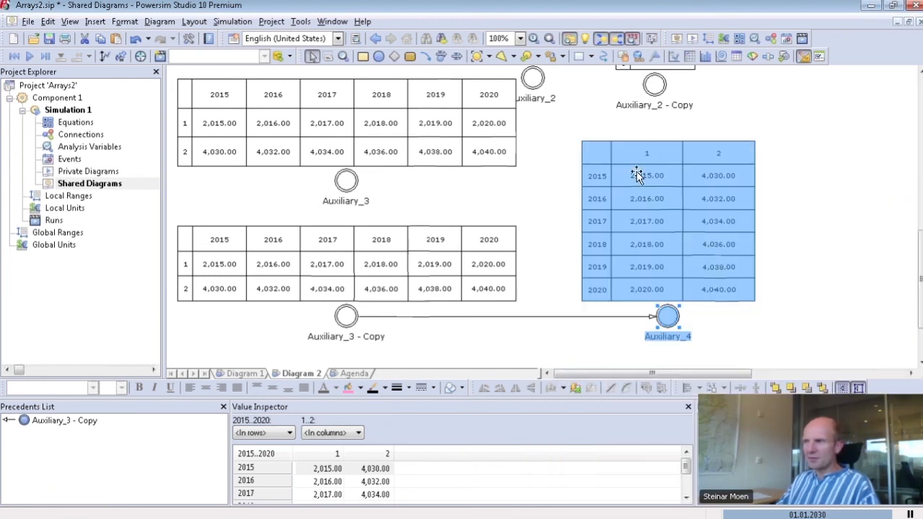
# Place another auxiliary in the empty area below the link to Auxiliary_4 and link Auxiliary_3 - Copy to it.
pyautogui.scroll(-3, 725, 265)
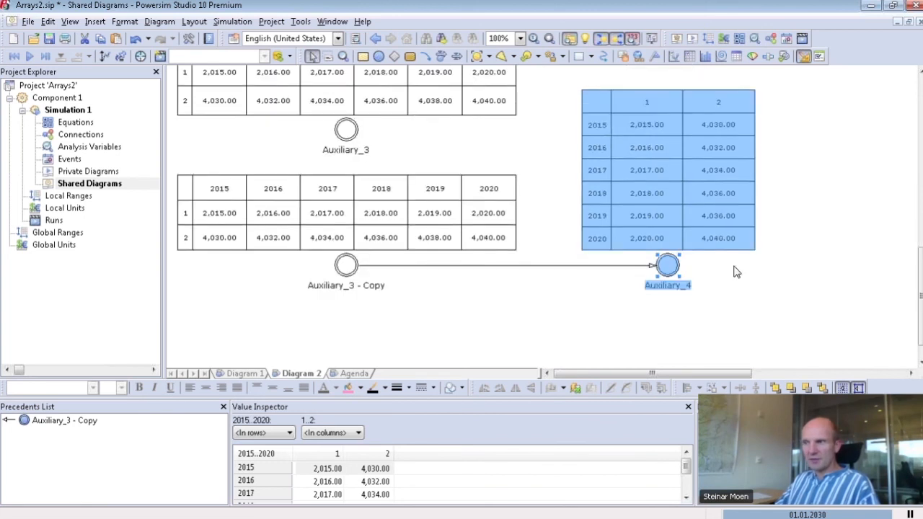
pyautogui.click(378, 56)
pyautogui.click(566, 347)
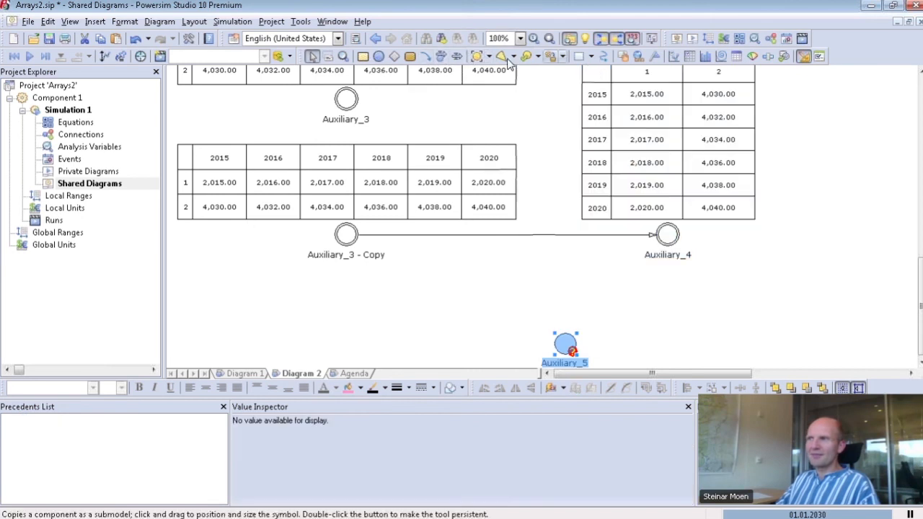
pyautogui.click(425, 56)
pyautogui.click(351, 236)
pyautogui.click(565, 344)
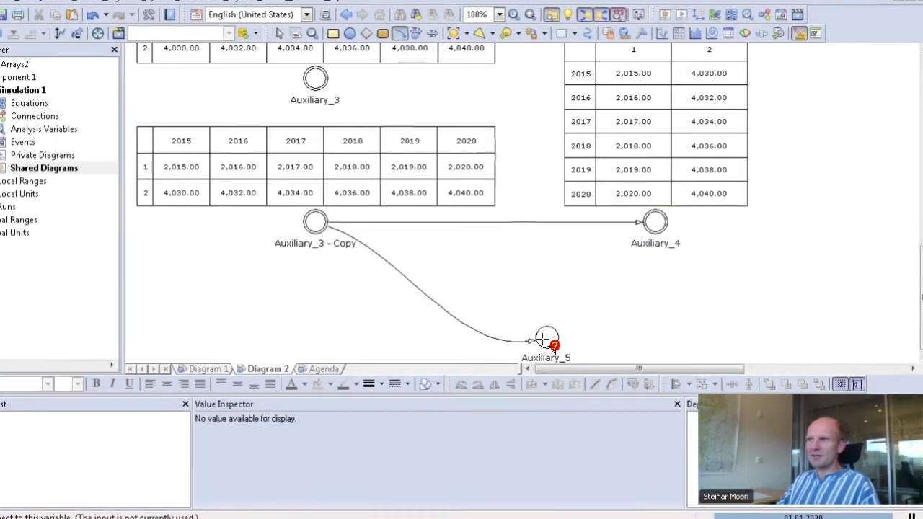
# Begin the definition of Auxiliary_5 as a FOR loop over i=2015..2020 and i=1..2.
pyautogui.doubleClick(565, 345)
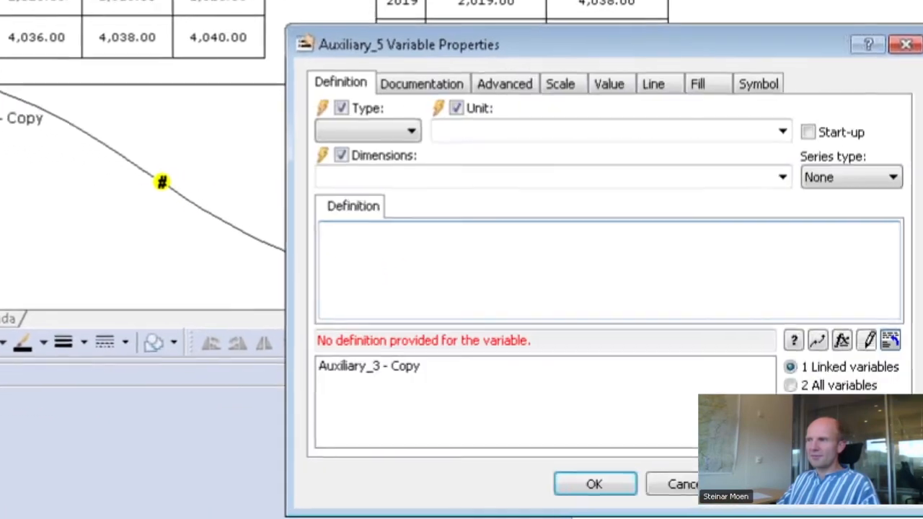
pyautogui.write('for (')
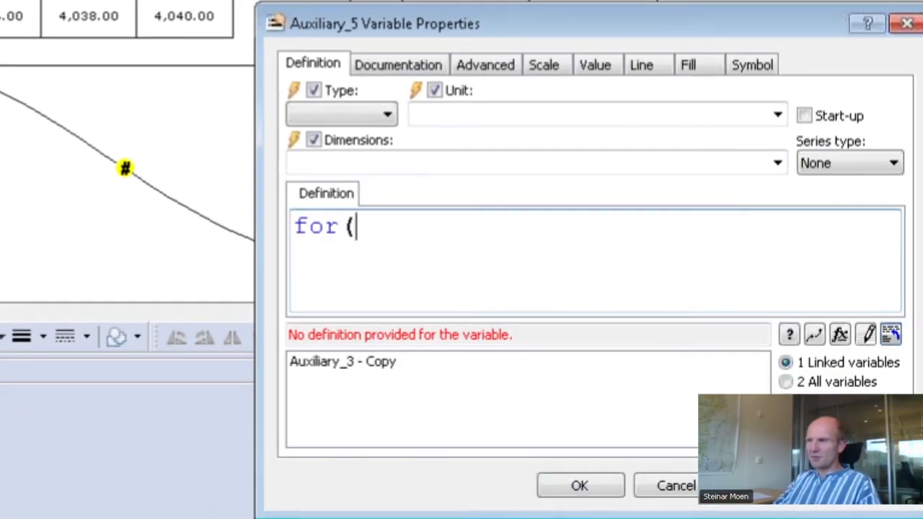
pyautogui.write('ind')
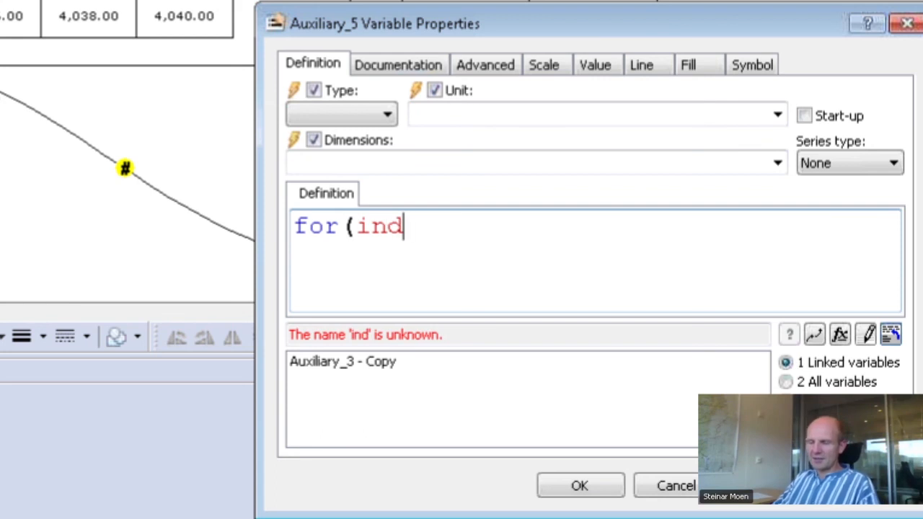
pyautogui.press('BackSpace')
pyautogui.press('BackSpace')
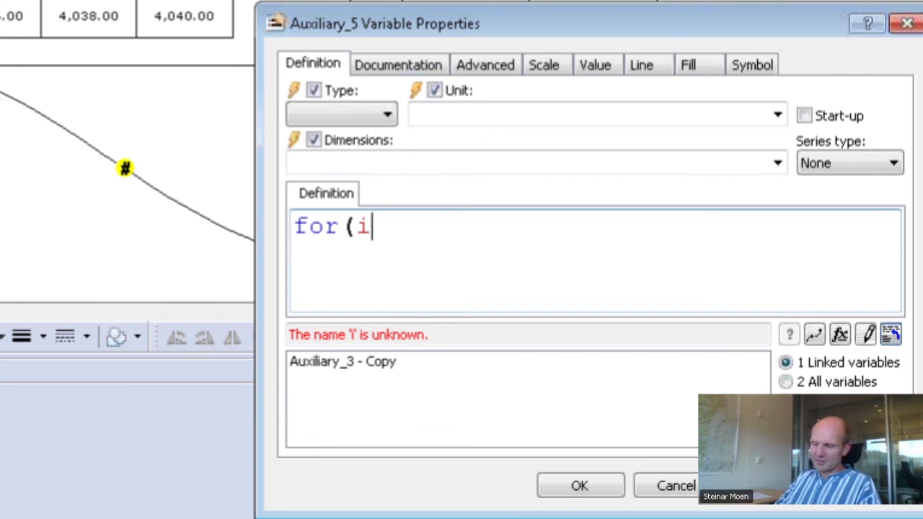
pyautogui.write('=2015..1')
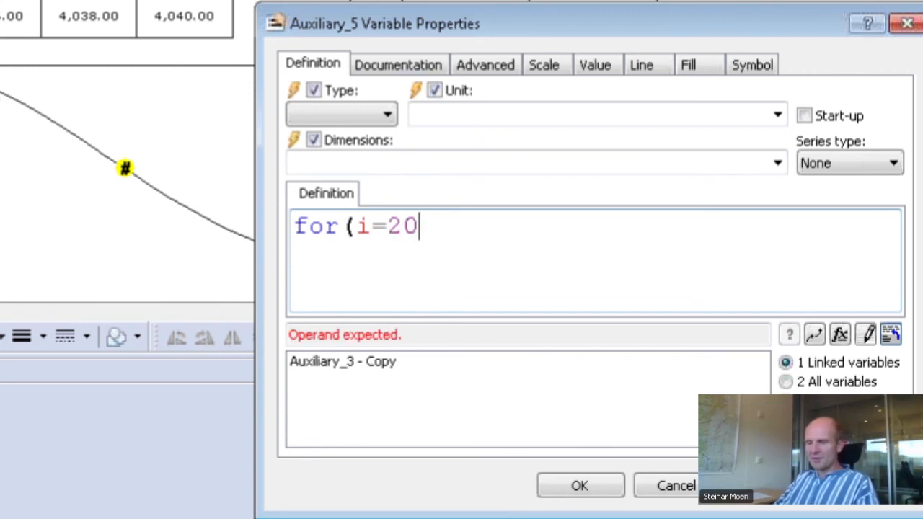
pyautogui.press('BackSpace')
pyautogui.write('210')
pyautogui.press('BackSpace')
pyautogui.press('BackSpace')
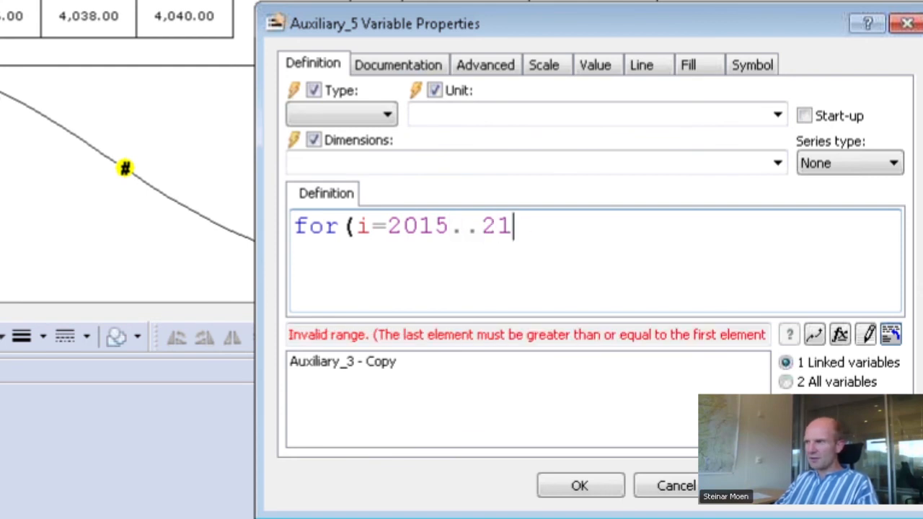
pyautogui.write('020 ,')
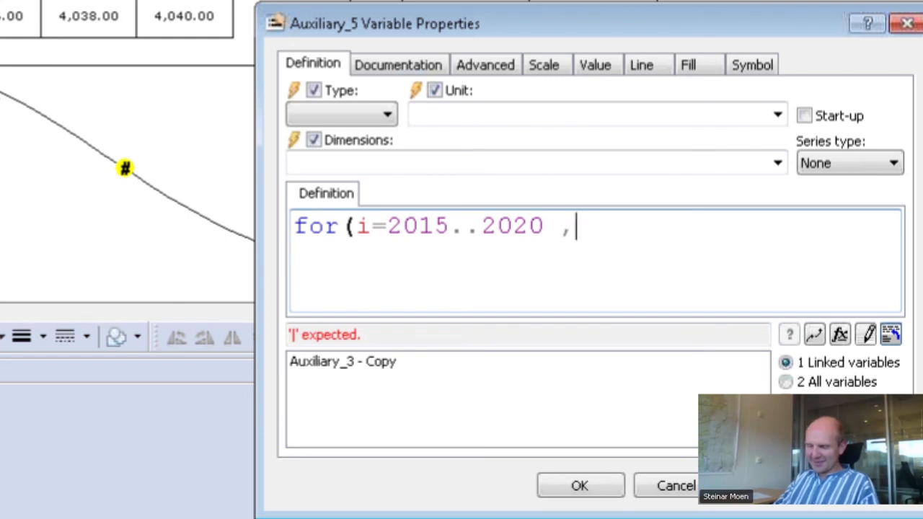
pyautogui.write(' i=1..2')
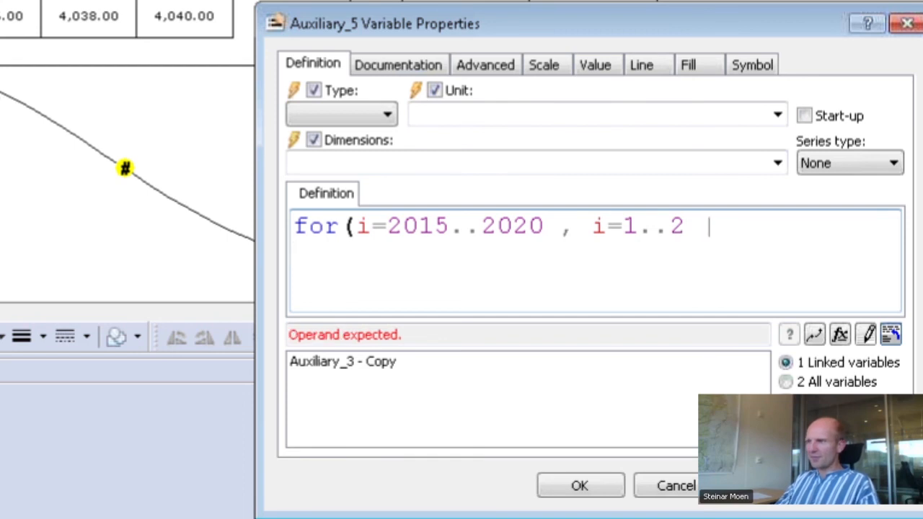
# Complete the loop with 'Auxiliary_3 - Copy'[ind, i] as its body and try to accept the definition, declining to create a range.
pyautogui.doubleClick(317, 362)
pyautogui.write('[ind')
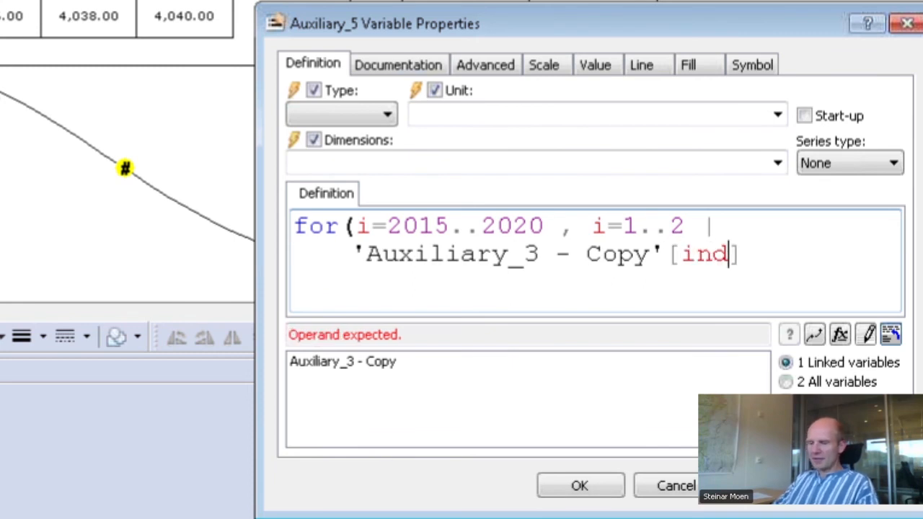
pyautogui.write(', i')
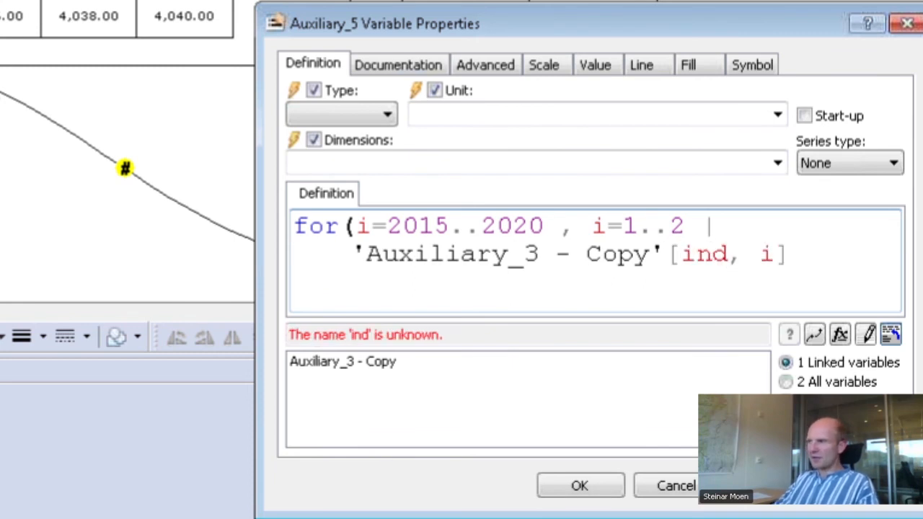
pyautogui.press('Return')
pyautogui.write(')')
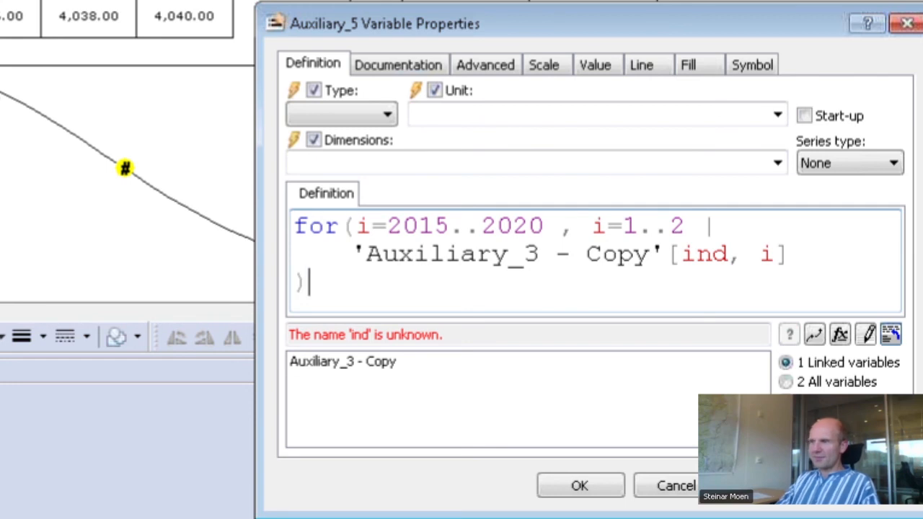
pyautogui.press('Return')
pyautogui.press('Return')
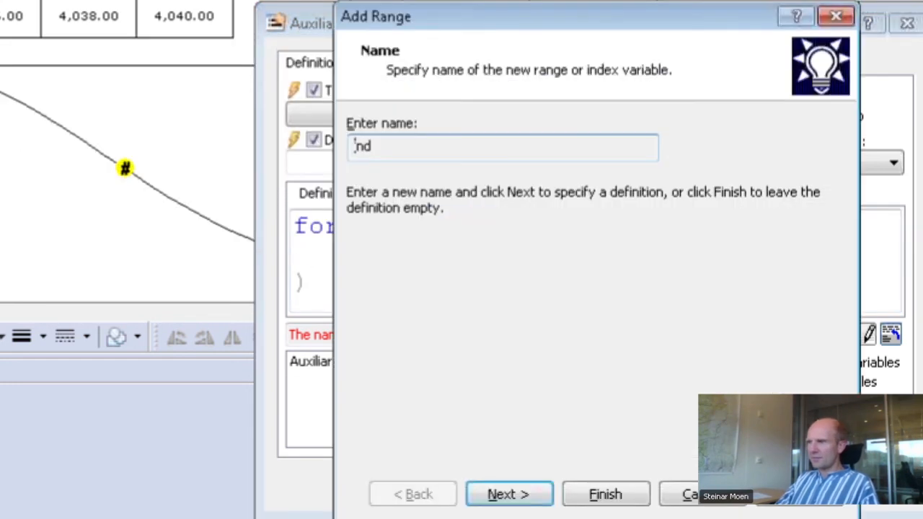
pyautogui.click(705, 493)
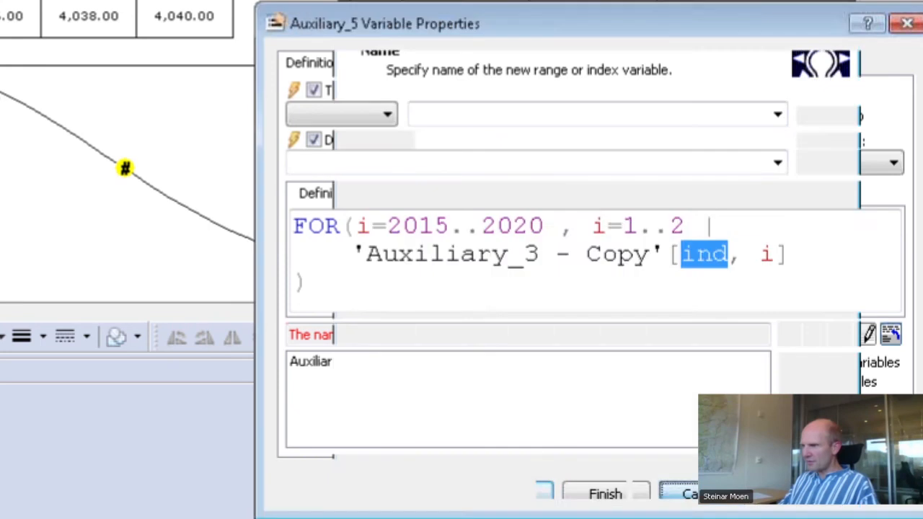
# Rename the loop index running over 1..2 to ind and accept the definition of Auxiliary_5.
pyautogui.click(612, 308)
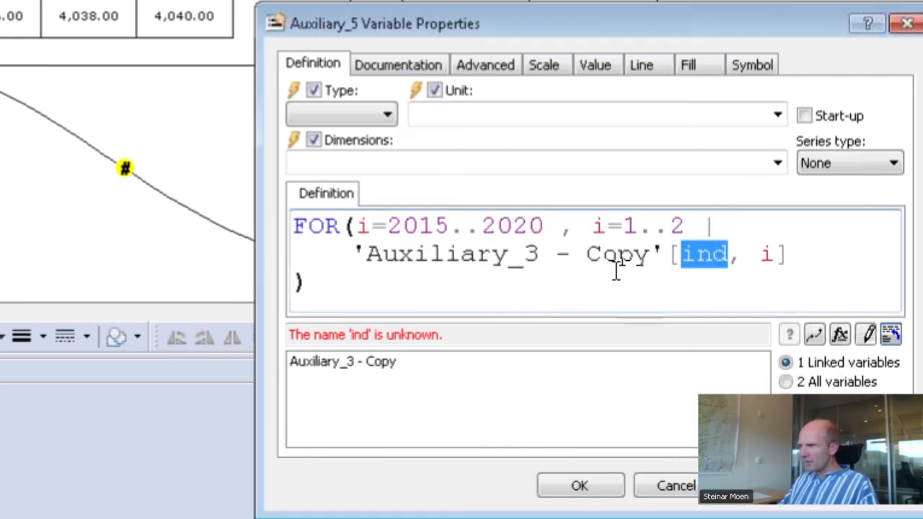
pyautogui.click(606, 228)
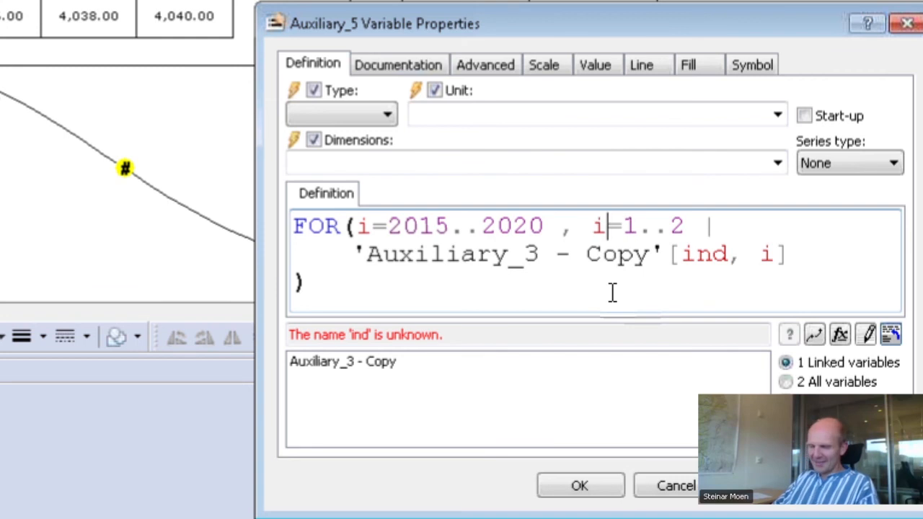
pyautogui.write('nd')
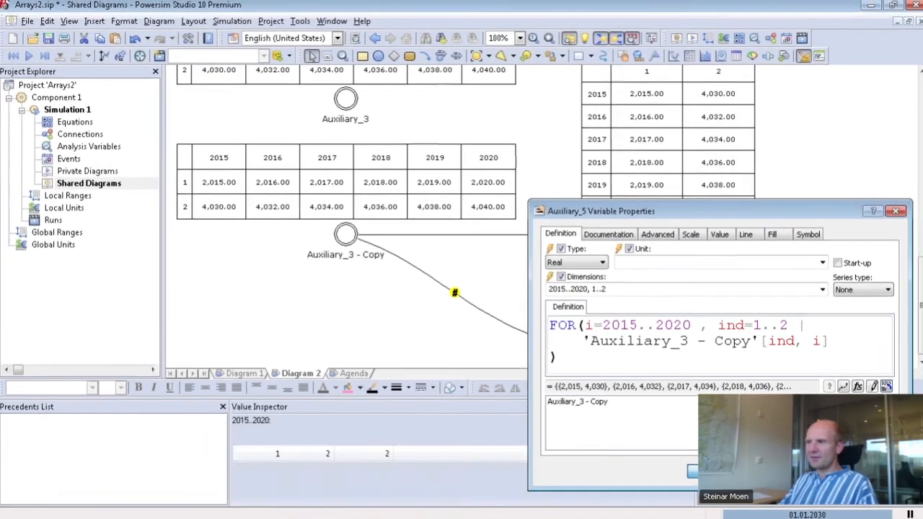
pyautogui.click(718, 471)
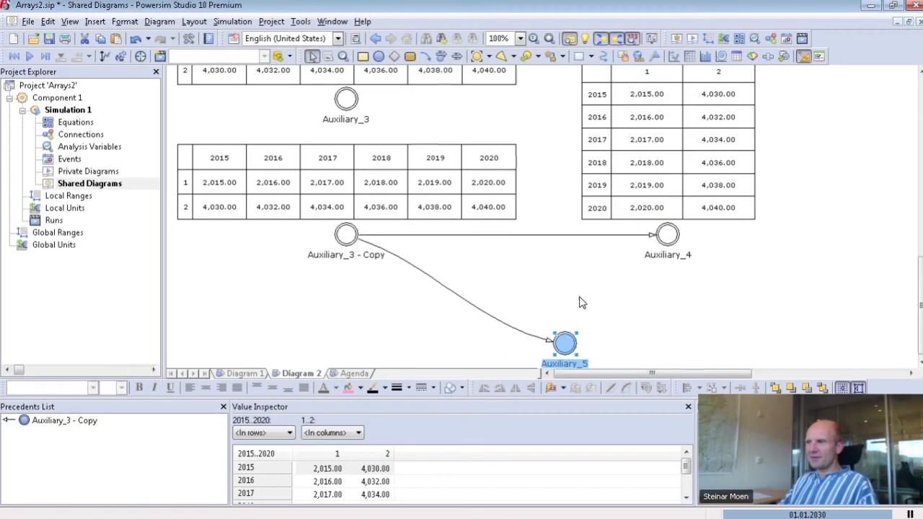
# Give Auxiliary_5 an auto report enlarged to show both columns and all rows from 2015 to 2020.
pyautogui.rightClick(562, 342)
pyautogui.click(593, 228)
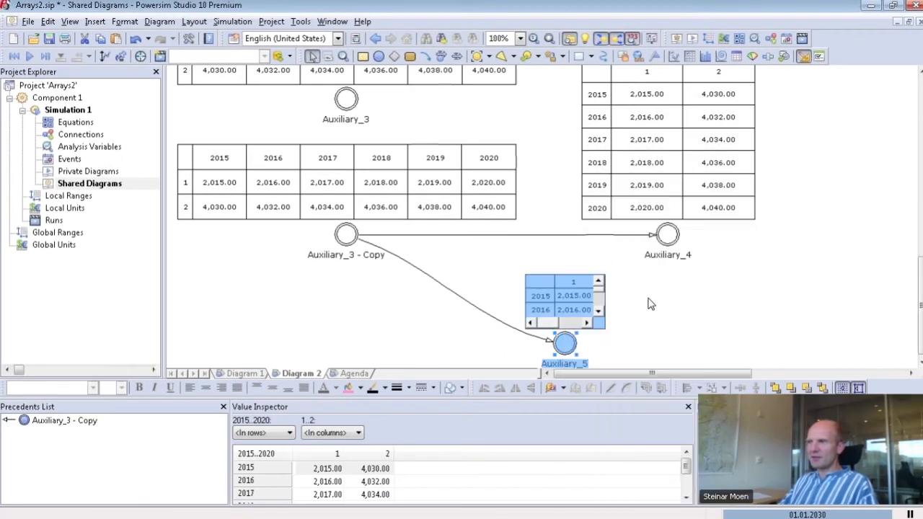
pyautogui.moveTo(608, 270); pyautogui.dragTo(708, 190)
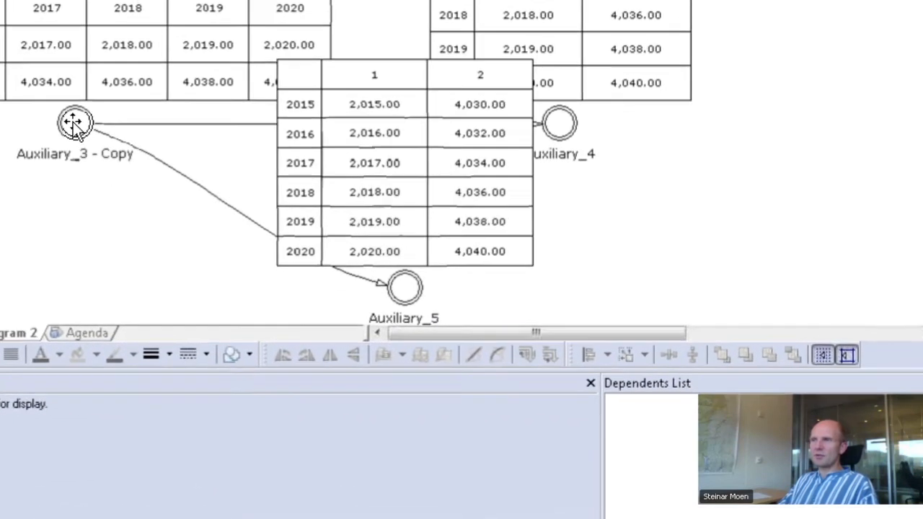
# Change the index range of i in the FOR definition of Auxiliary_3 - Copy to 2015..2019 and accept it.
pyautogui.doubleClick(165, 160)
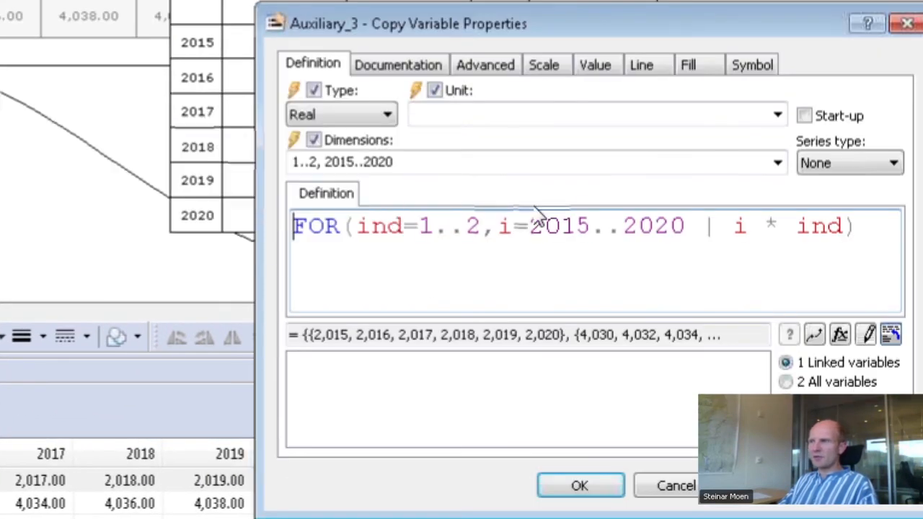
pyautogui.moveTo(678, 227); pyautogui.dragTo(686, 226)
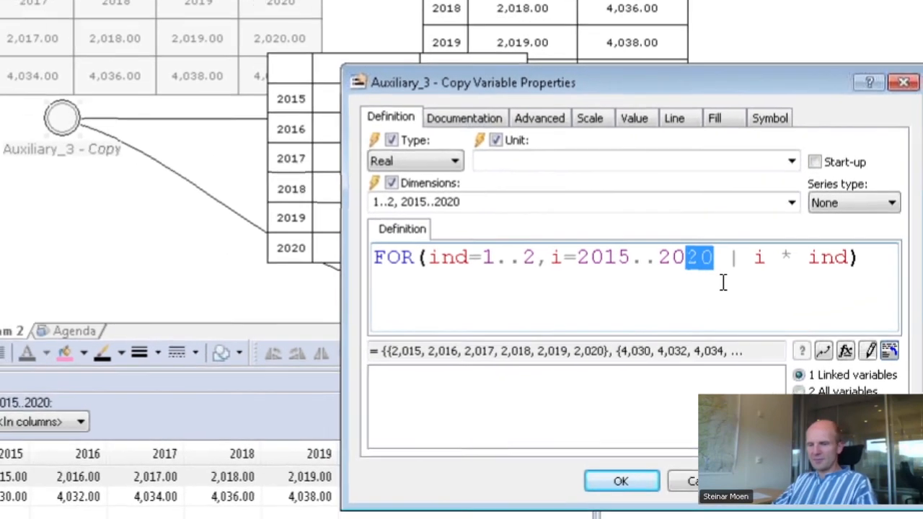
pyautogui.write('19')
pyautogui.press('Return')
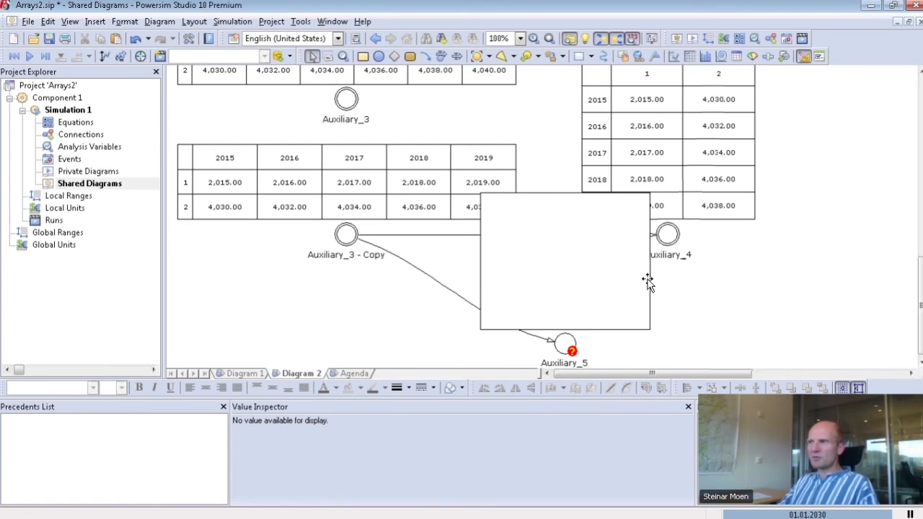
# Move Auxiliary_5 with its report down and slightly left so it clears the tables and link above.
pyautogui.moveTo(568, 349); pyautogui.dragTo(542, 340)
pyautogui.click(705, 193)
pyautogui.scroll(3, 650, 202)
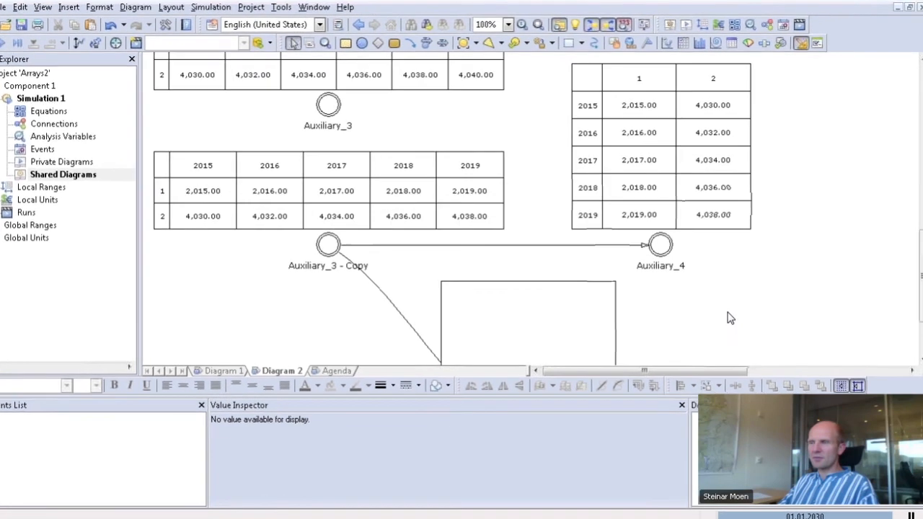
pyautogui.scroll(-3, 731, 318)
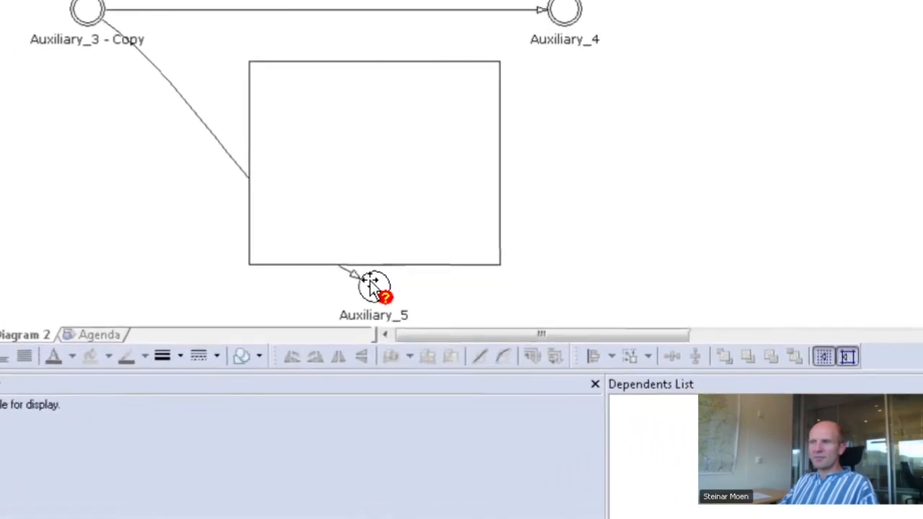
# Replace the fixed range of i in Auxiliary_5 with DIM('Auxiliary_3 - Copy',2) and accept the definition.
pyautogui.doubleClick(528, 337)
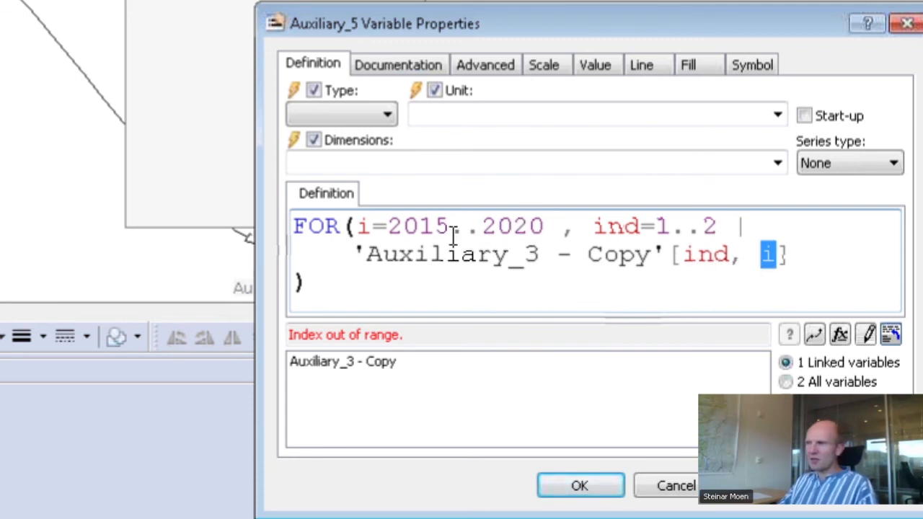
pyautogui.moveTo(389, 226); pyautogui.dragTo(544, 226)
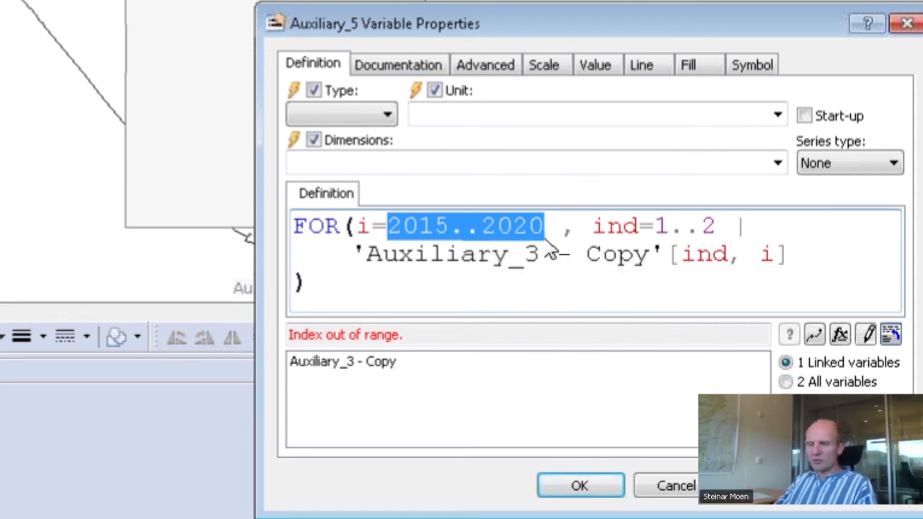
pyautogui.write('dim(')
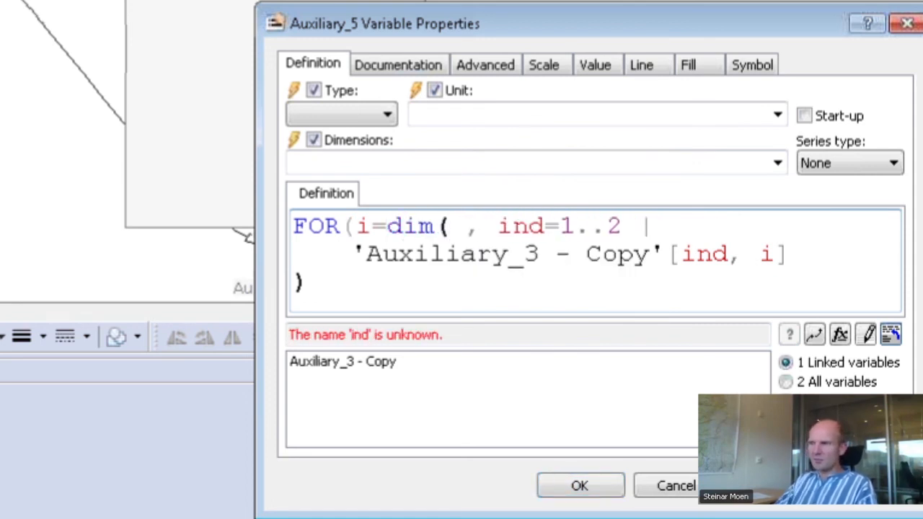
pyautogui.doubleClick(367, 365)
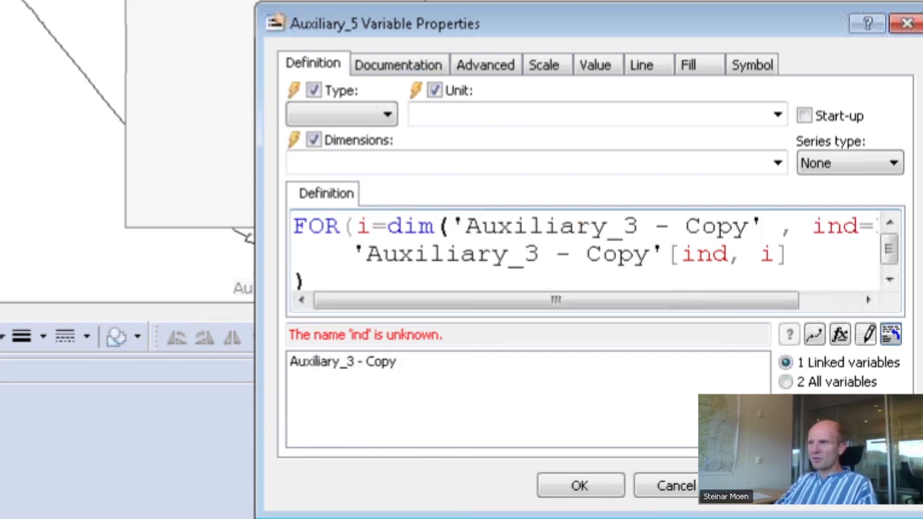
pyautogui.write(',')
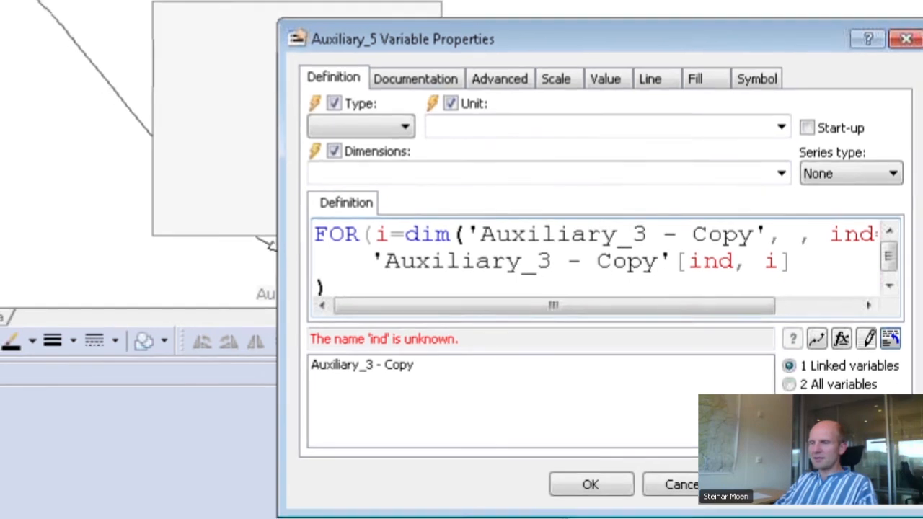
pyautogui.write('2)')
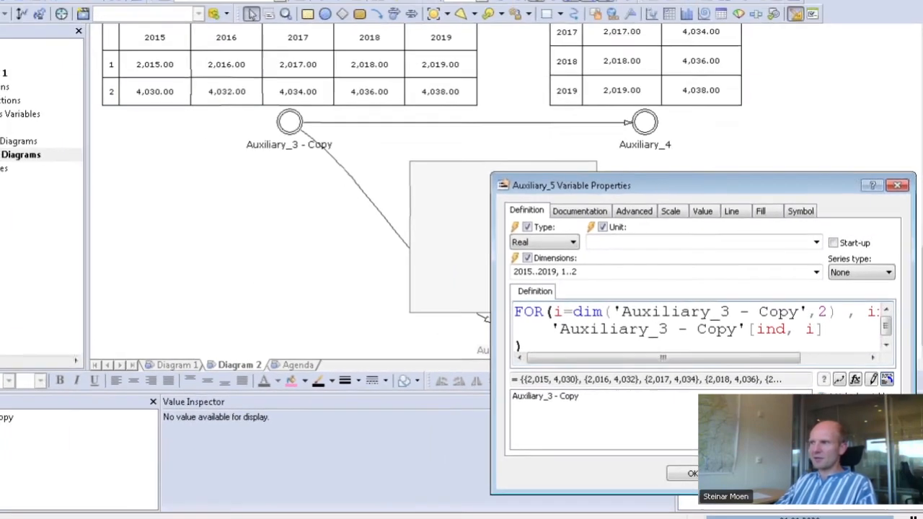
pyautogui.press('Return')
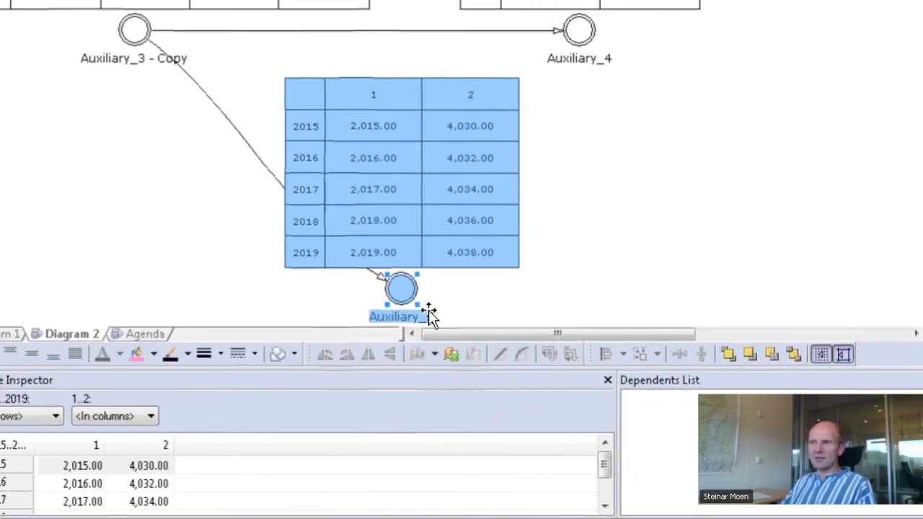
# Examine the DIM expression and the dimensions of Auxiliary_5 in a widened properties dialog, then close it without changes.
pyautogui.doubleClick(401, 289)
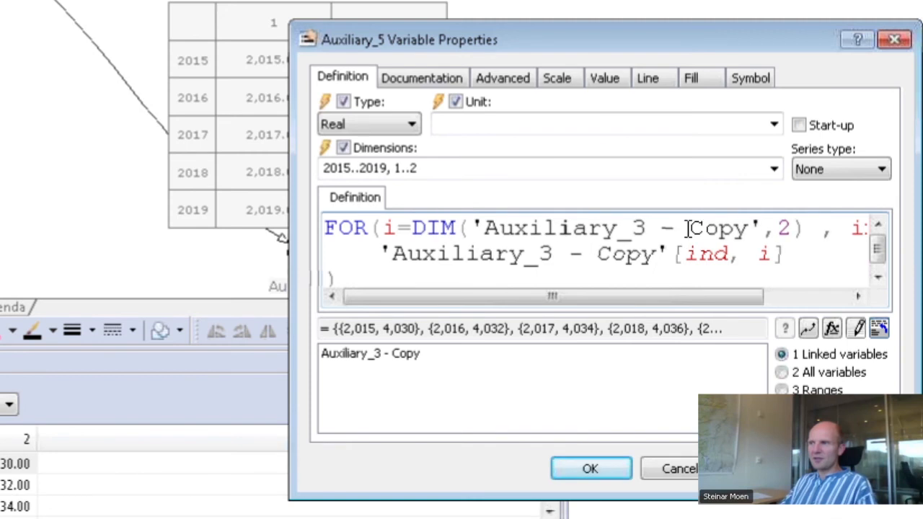
pyautogui.moveTo(292, 267); pyautogui.dragTo(6, 267)
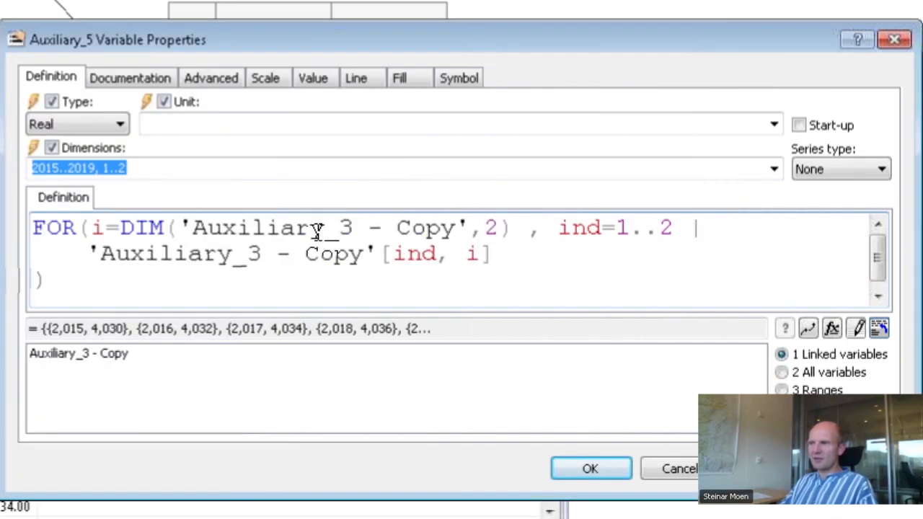
pyautogui.moveTo(509, 228); pyautogui.dragTo(130, 236)
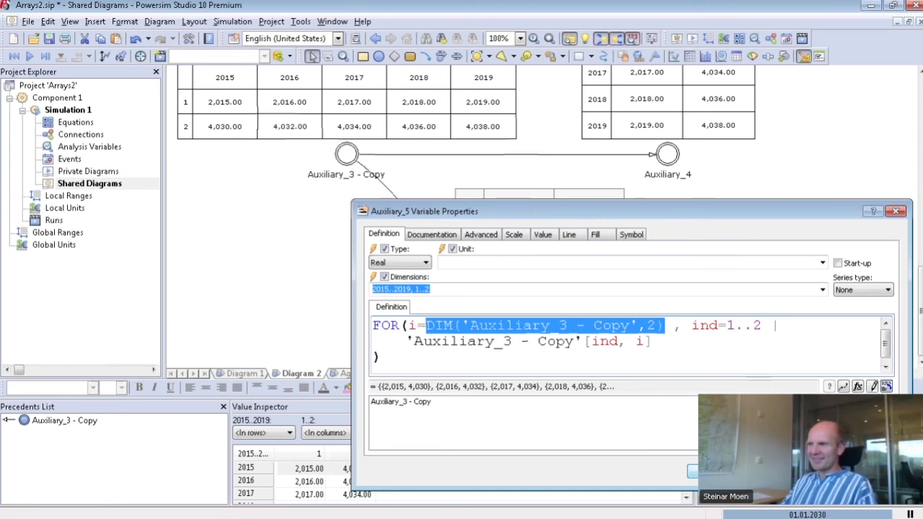
pyautogui.press('Escape')
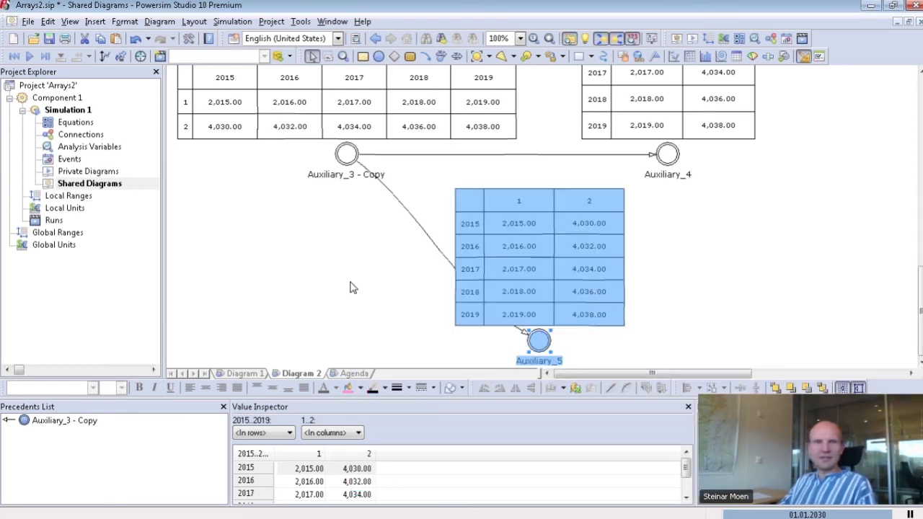
# Add a constant to the empty area below and to the left of the Auxiliary_5 table.
pyautogui.click(300, 294)
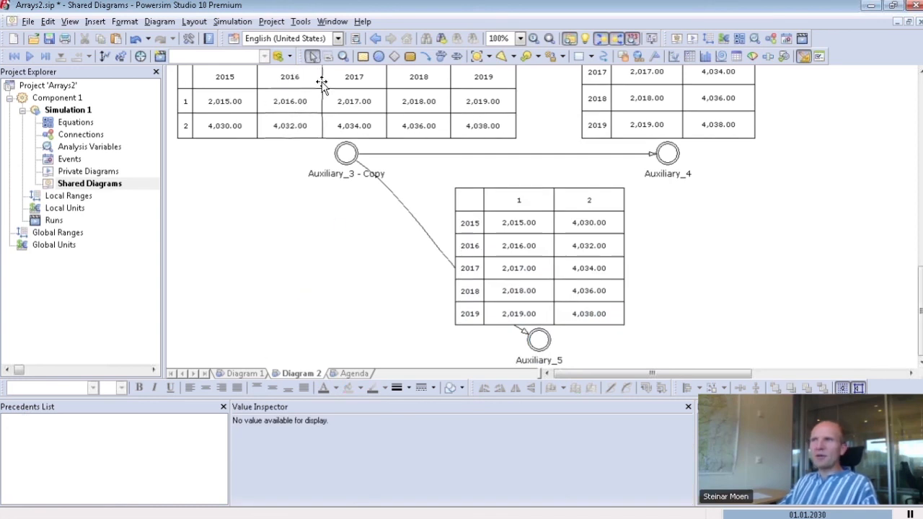
pyautogui.click(395, 57)
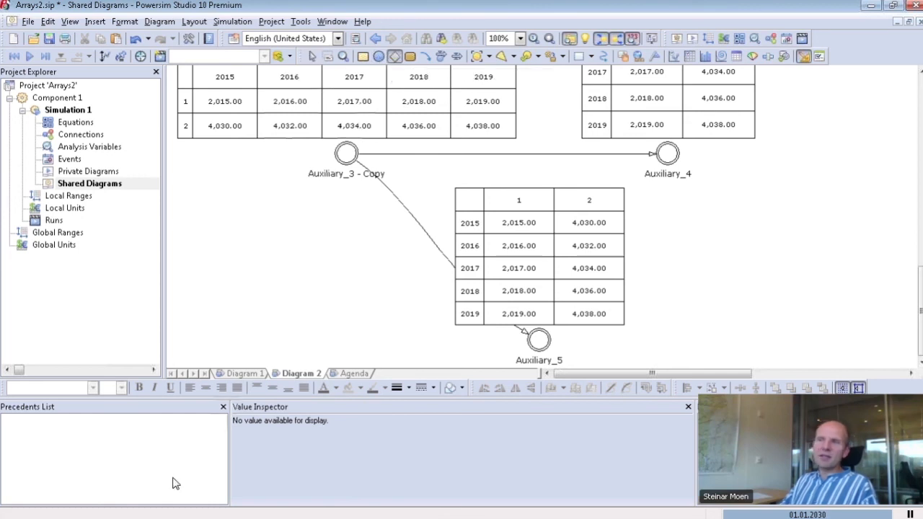
pyautogui.click(215, 355)
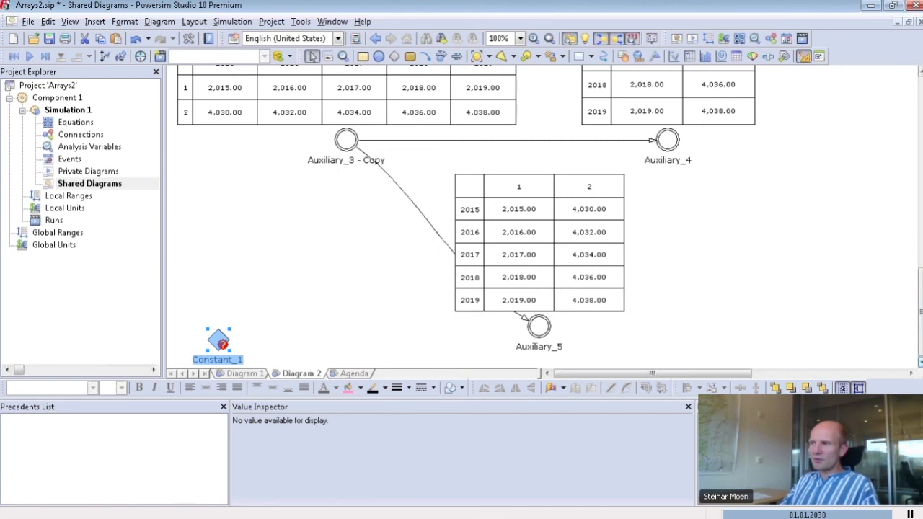
pyautogui.moveTo(222, 223); pyautogui.dragTo(240, 257)
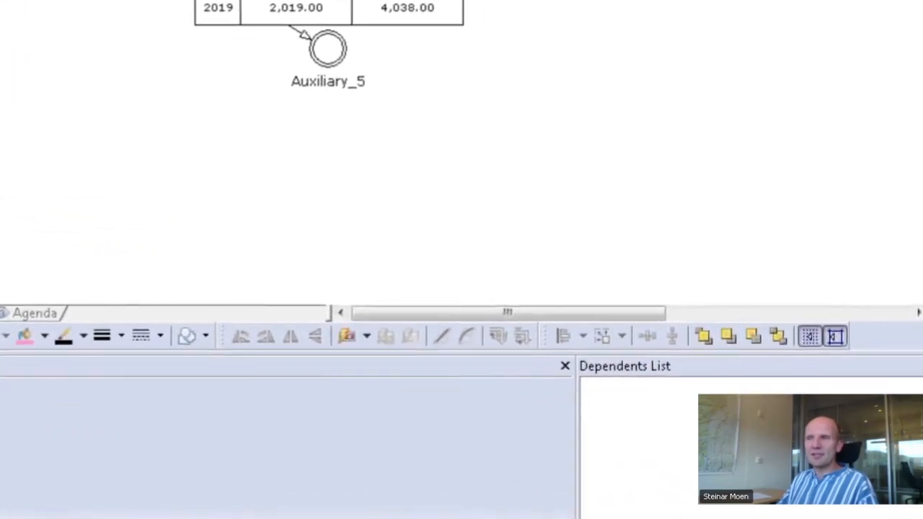
# Define Constant_1 as 55 with RangeTest as its dimension and accept the definition.
pyautogui.doubleClick(18, 192)
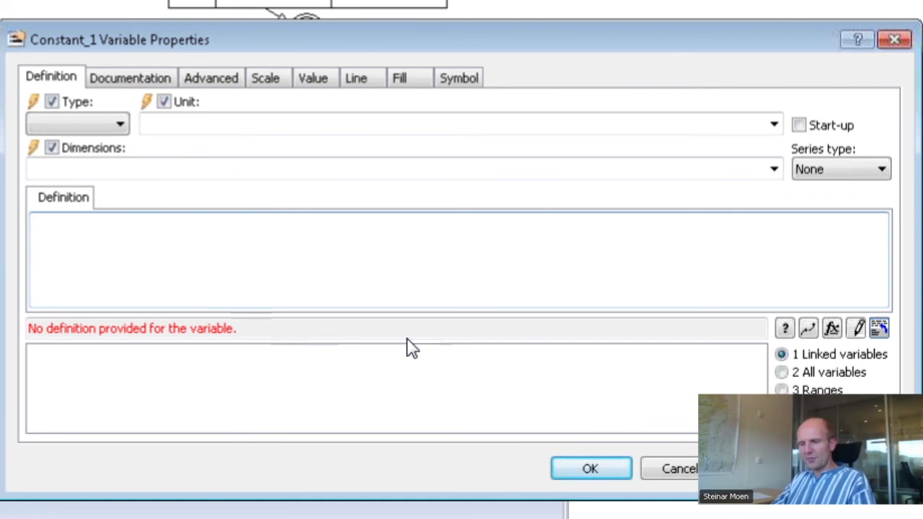
pyautogui.write('55')
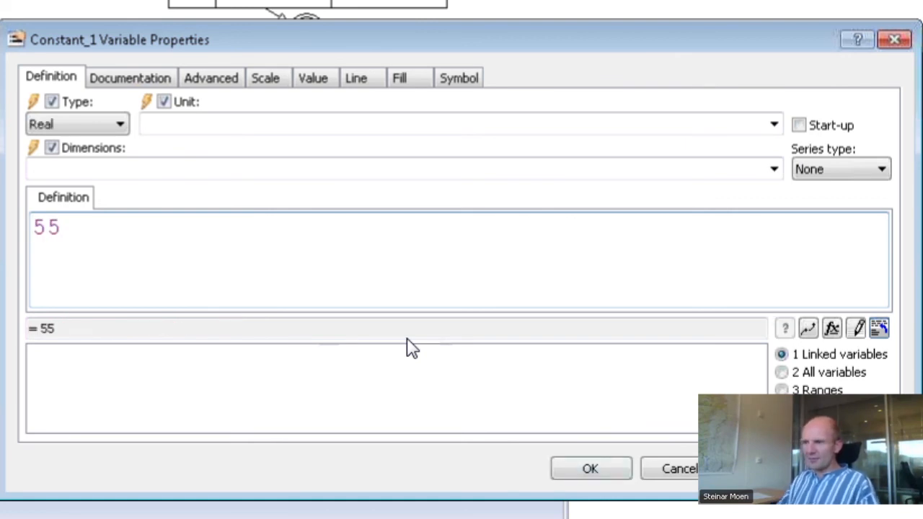
pyautogui.click(32, 168)
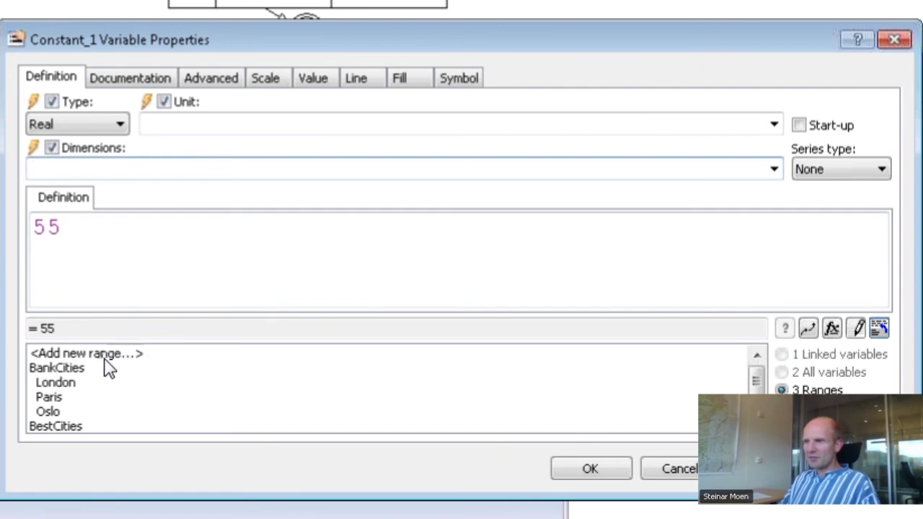
pyautogui.moveTo(756, 380); pyautogui.dragTo(756, 388)
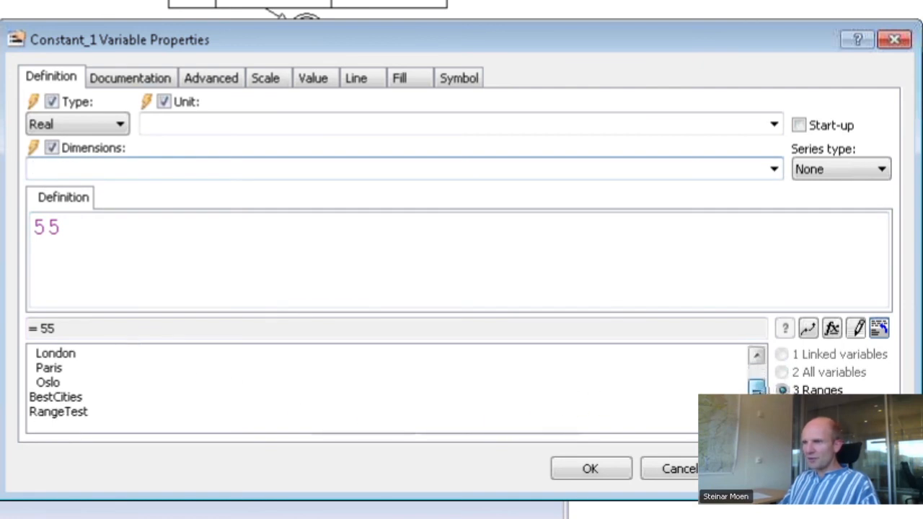
pyautogui.click(61, 413)
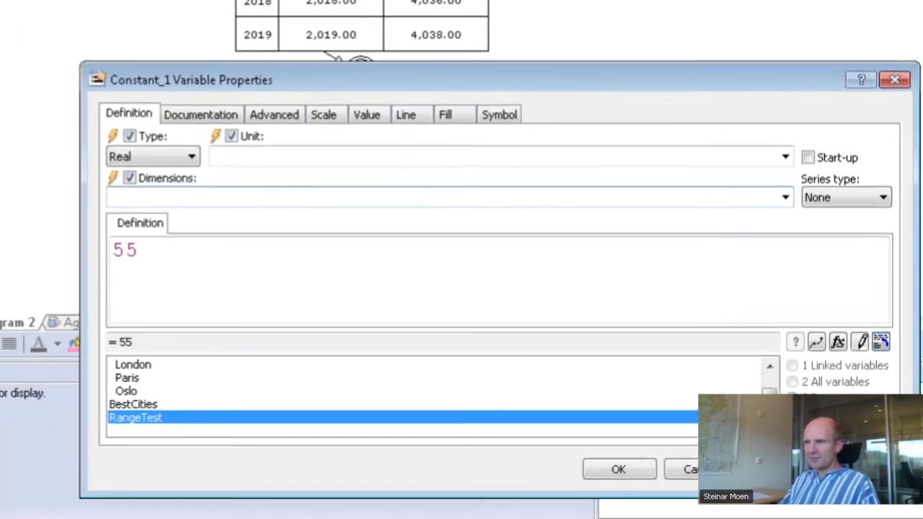
pyautogui.doubleClick(140, 417)
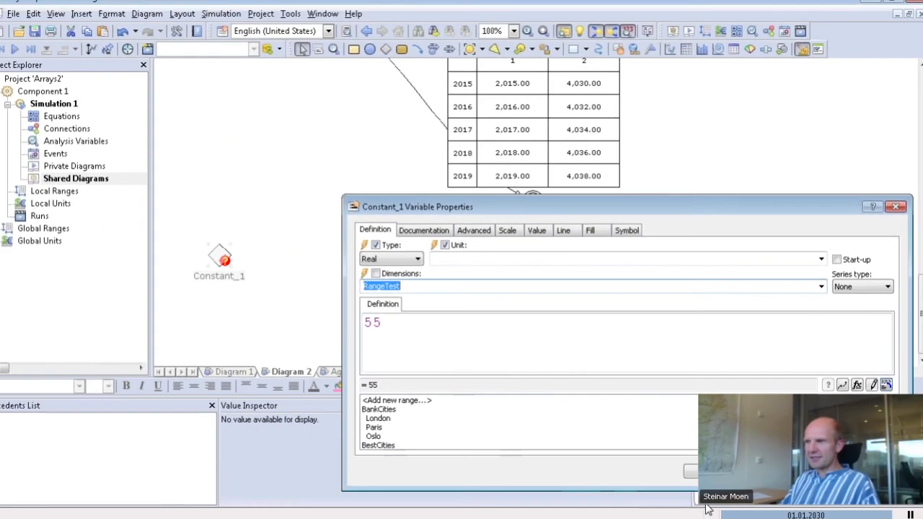
pyautogui.press('Return')
# Show an auto report for Constant_1, reset the simulation, and heighten the report until all its elements fit.
pyautogui.rightClick(220, 258)
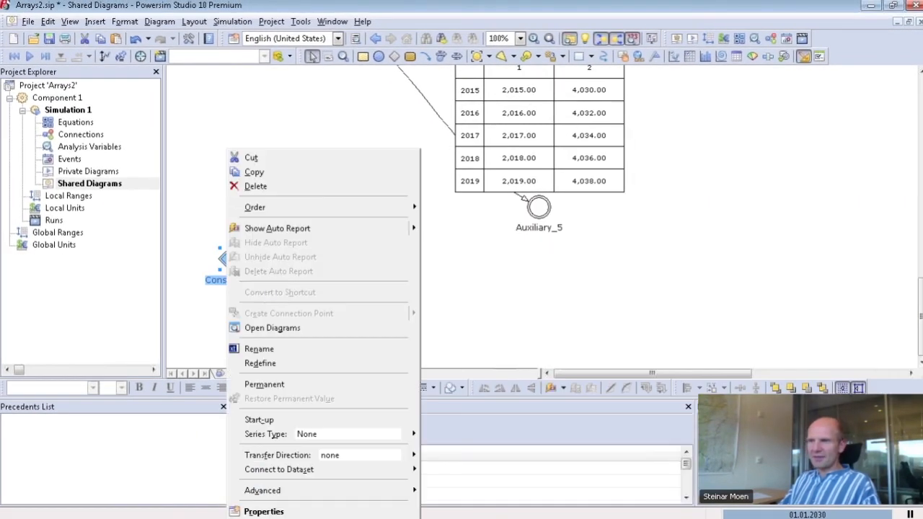
pyautogui.click(297, 228)
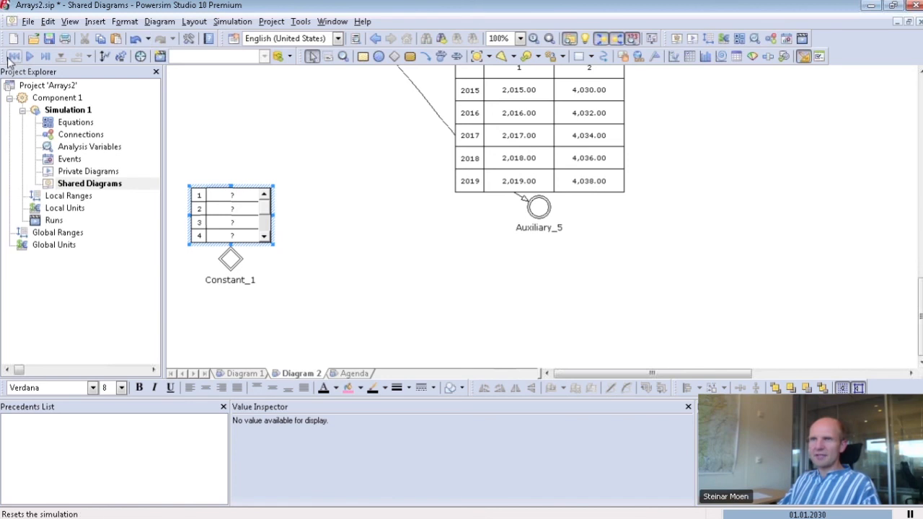
pyautogui.click(14, 56)
pyautogui.moveTo(230, 186); pyautogui.dragTo(230, 115)
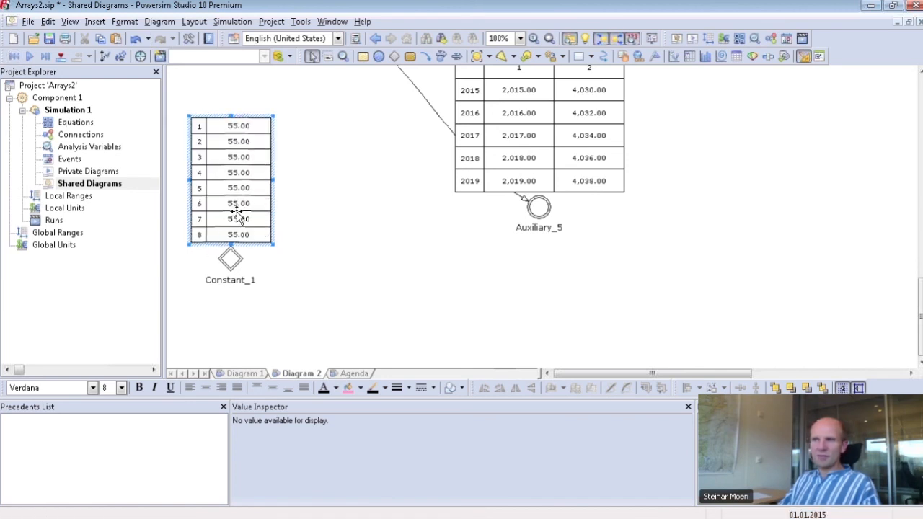
# Change the definition of the global range RangeTest to 1..3, accept it, and return to the shared diagram.
pyautogui.click(69, 233)
pyautogui.doubleClick(68, 232)
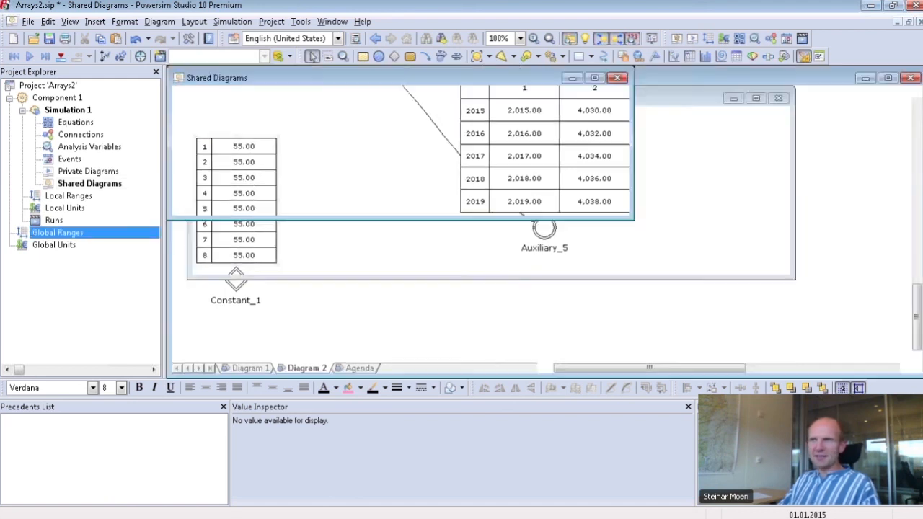
pyautogui.click(573, 85)
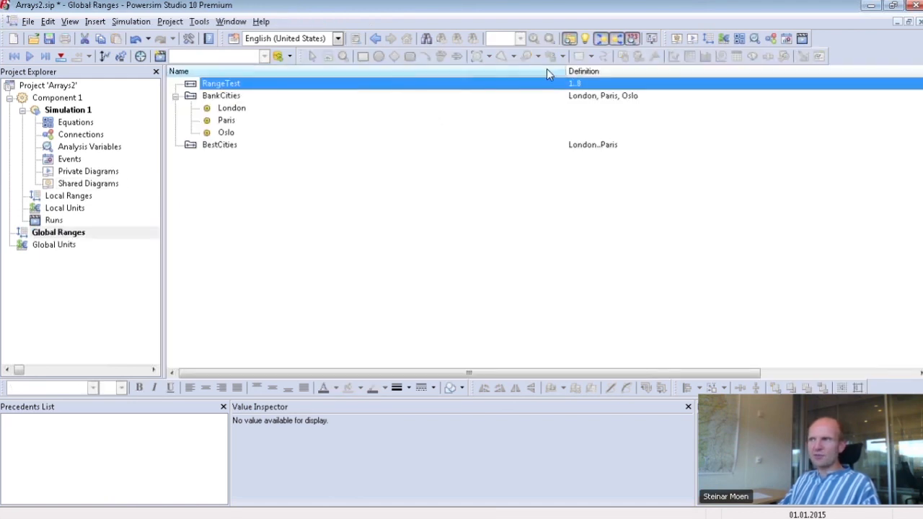
pyautogui.click(581, 85)
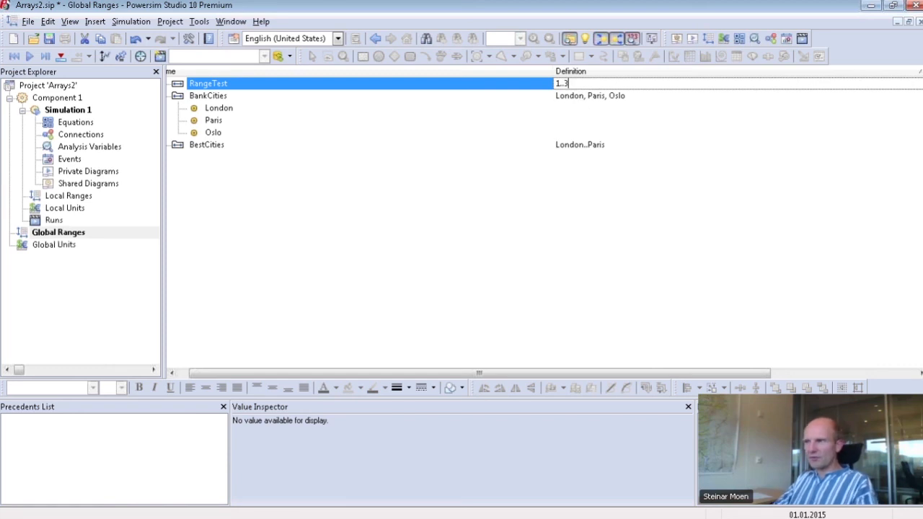
pyautogui.hotkey('alt', 'Return')
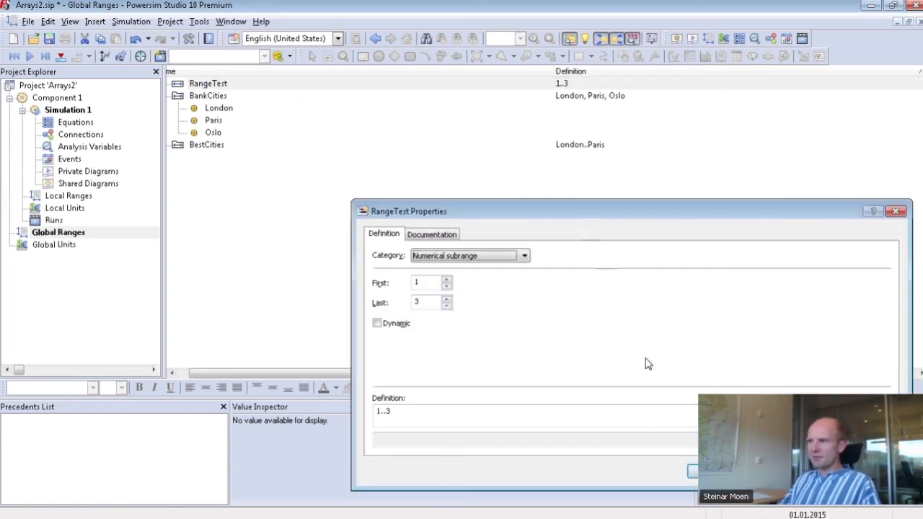
pyautogui.click(692, 471)
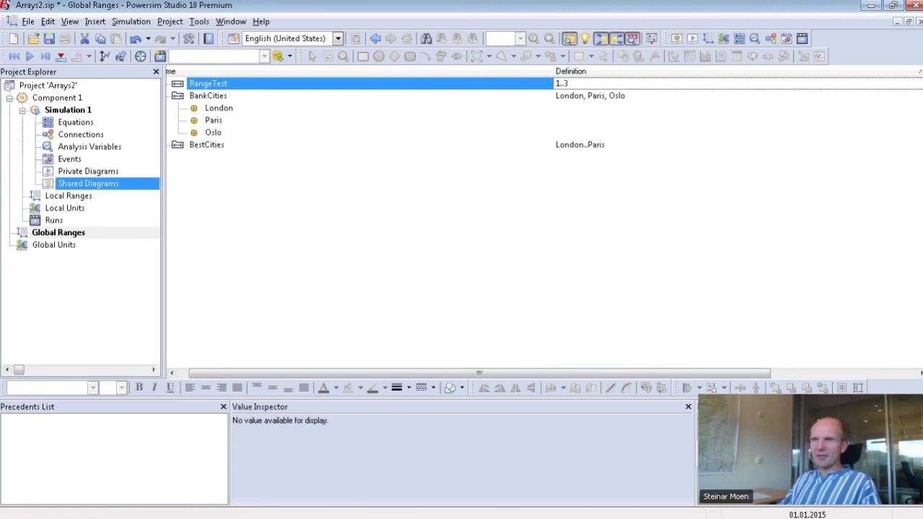
pyautogui.click(88, 183)
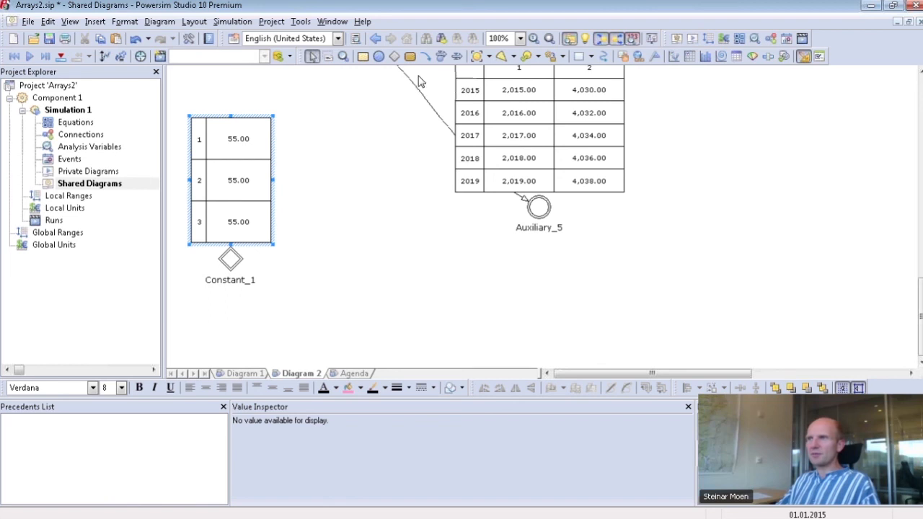
# Make the global numerical subrange RangeTest dynamic in its properties and accept the change.
pyautogui.click(51, 234)
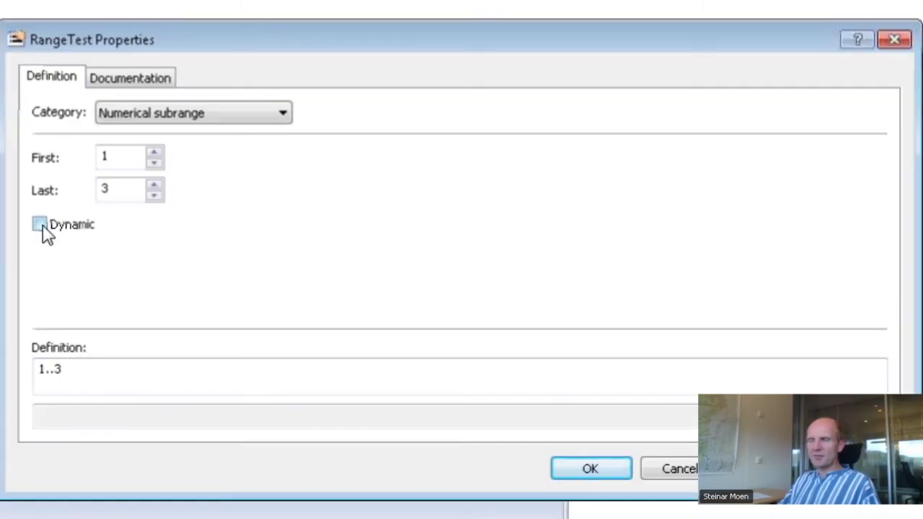
pyautogui.click(281, 114)
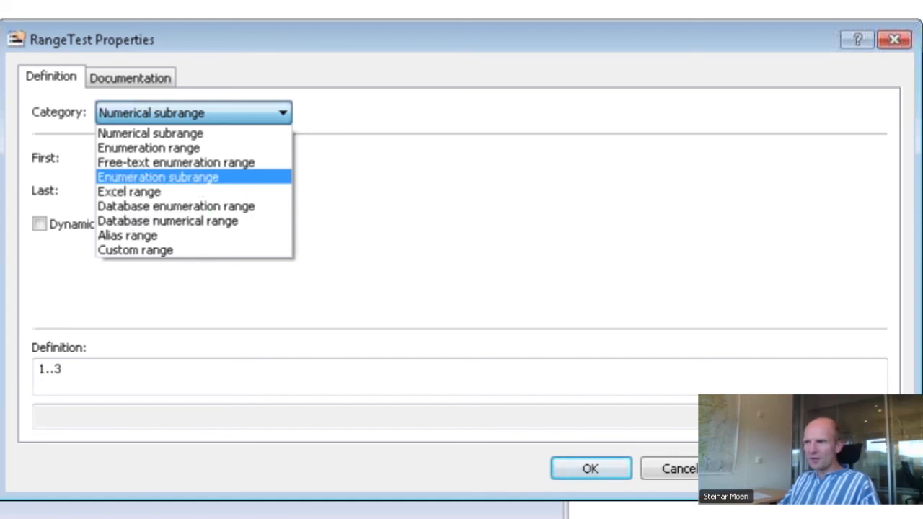
pyautogui.click(48, 237)
pyautogui.click(40, 226)
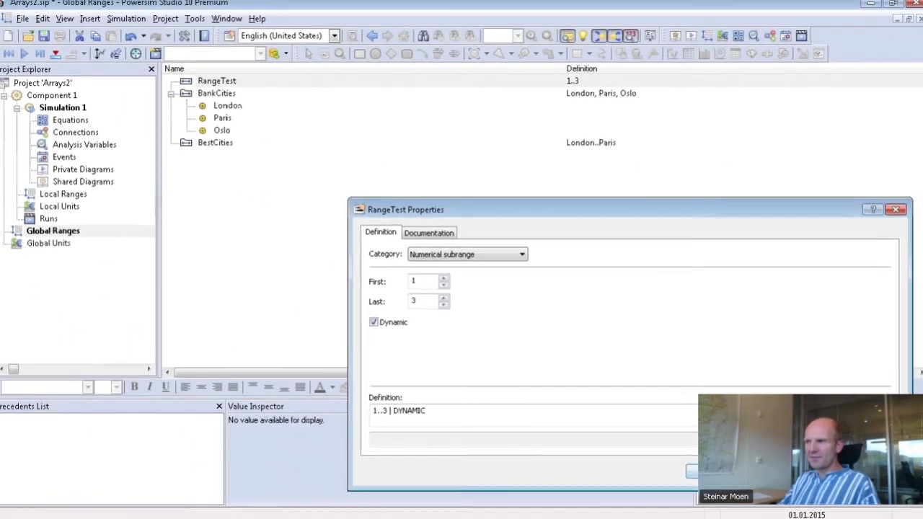
pyautogui.click(649, 470)
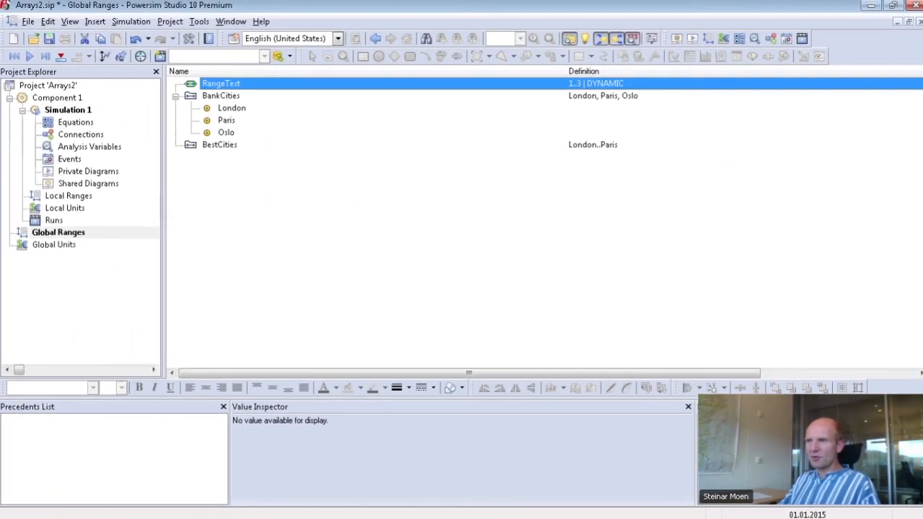
# Return to the shared diagram and draw a wide slider control below Auxiliary_5, beside Constant_1.
pyautogui.click(83, 185)
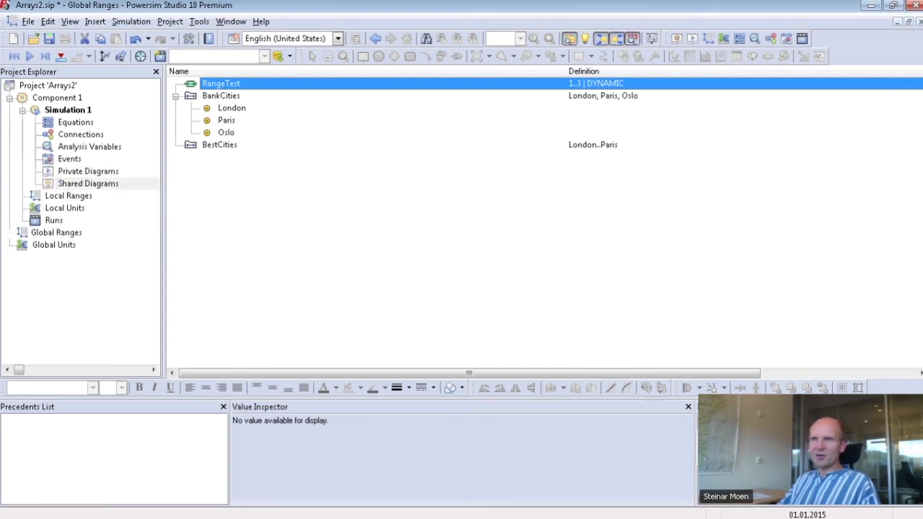
pyautogui.click(369, 305)
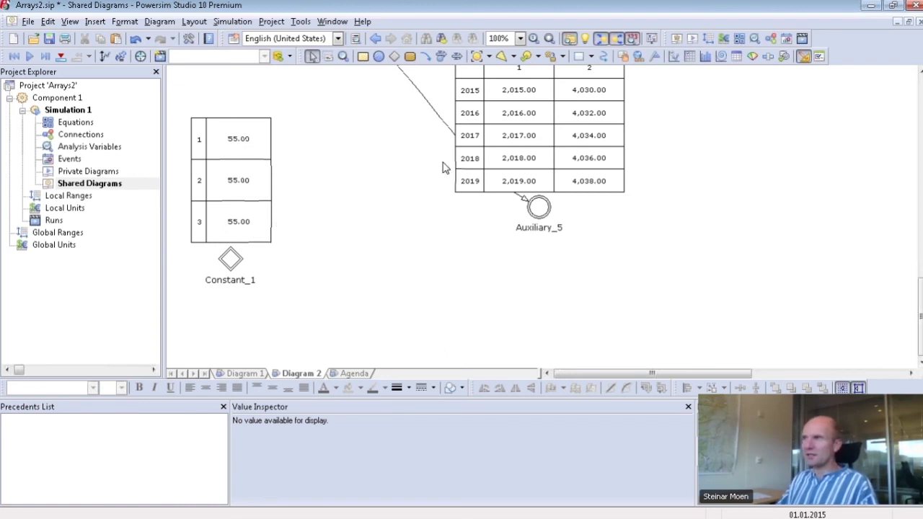
pyautogui.click(768, 56)
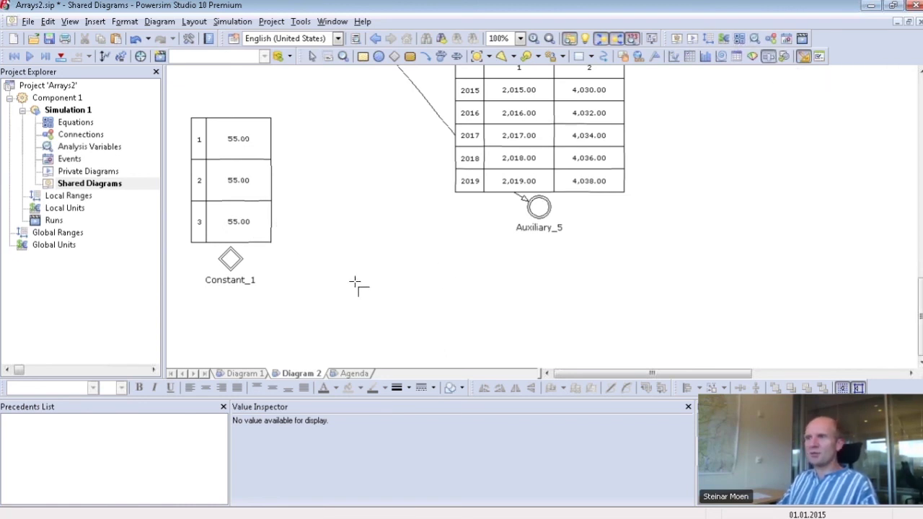
pyautogui.moveTo(302, 273); pyautogui.dragTo(662, 347)
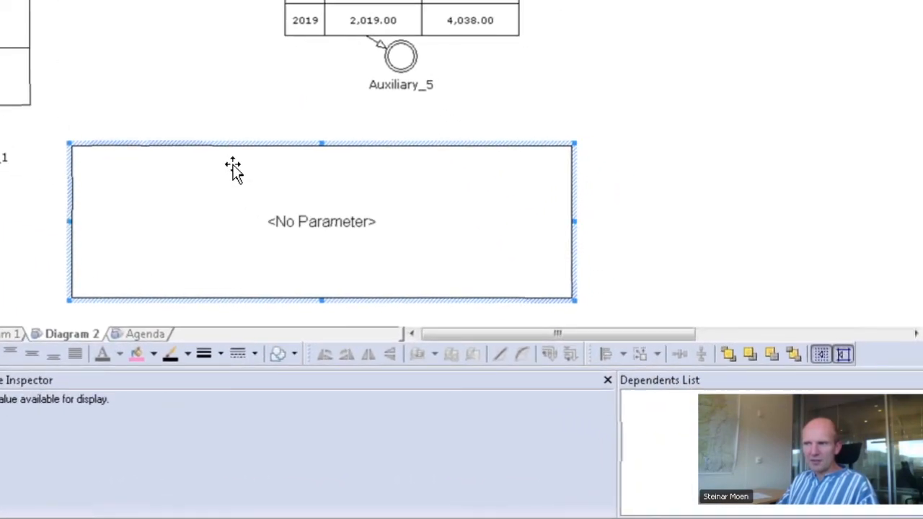
# Link the slider control to the Last parameter of the dynamic range RangeTest and accept its properties.
pyautogui.doubleClick(220, 151)
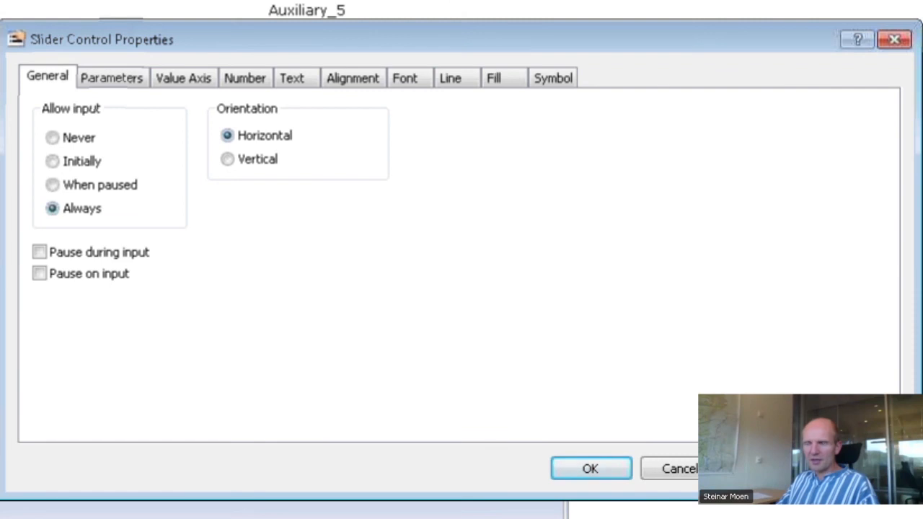
pyautogui.click(117, 85)
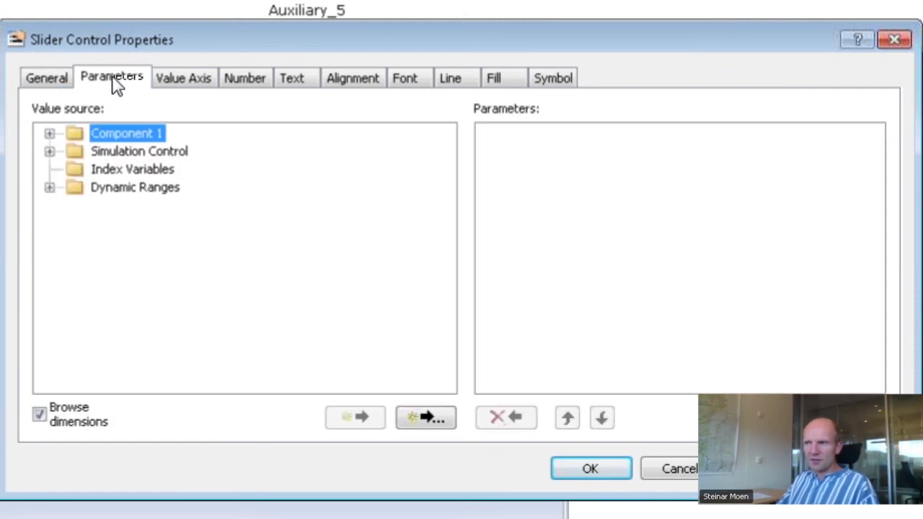
pyautogui.click(48, 134)
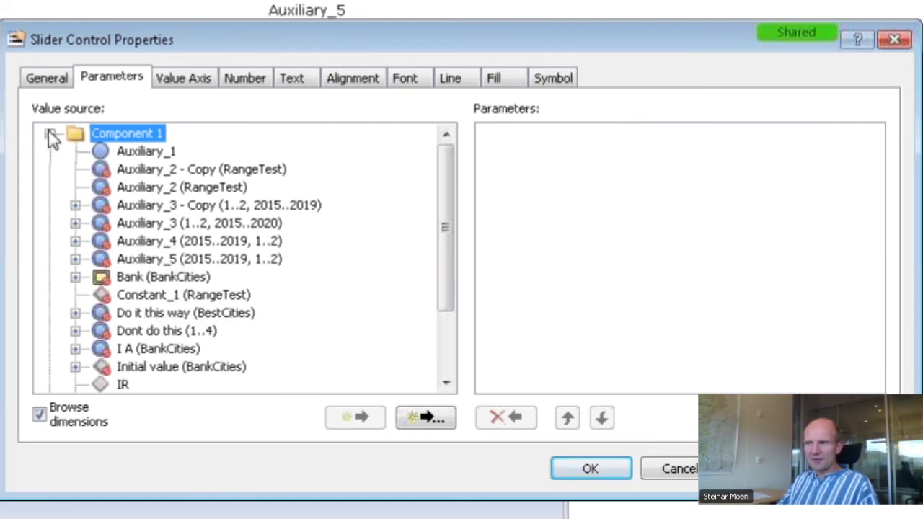
pyautogui.click(49, 134)
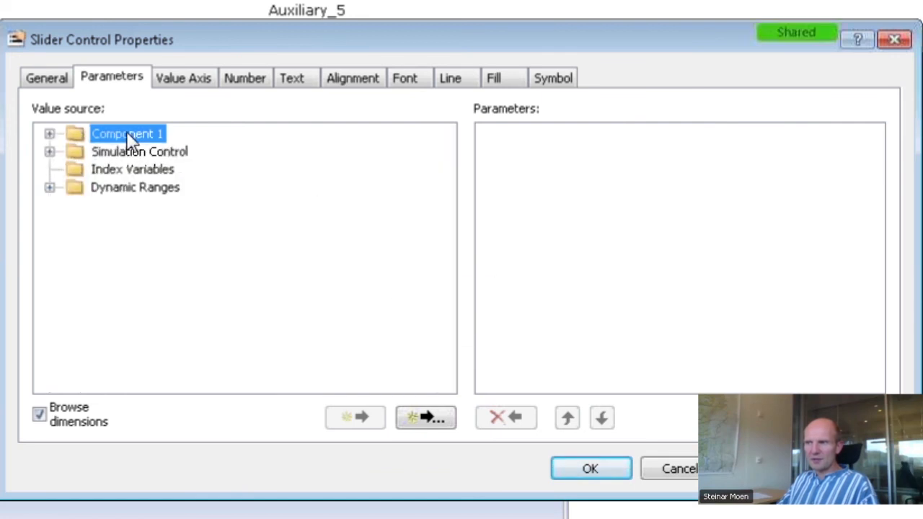
pyautogui.click(49, 151)
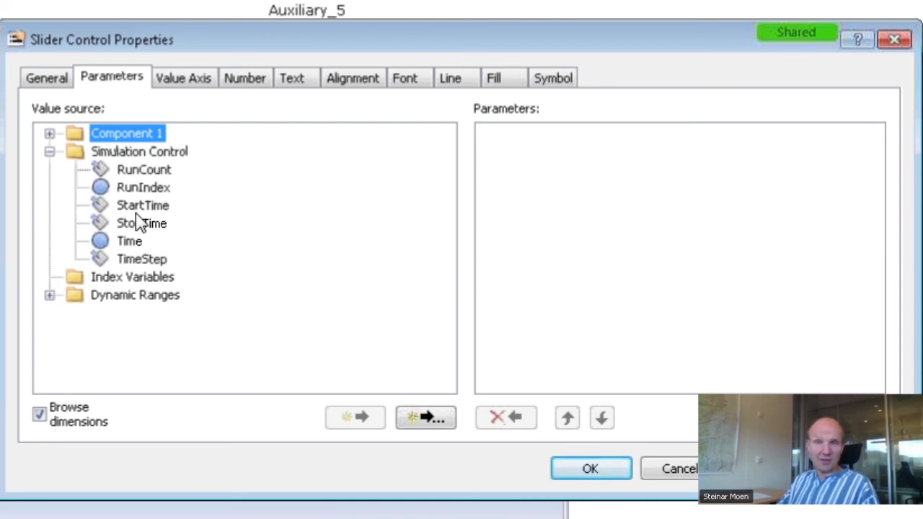
pyautogui.click(49, 151)
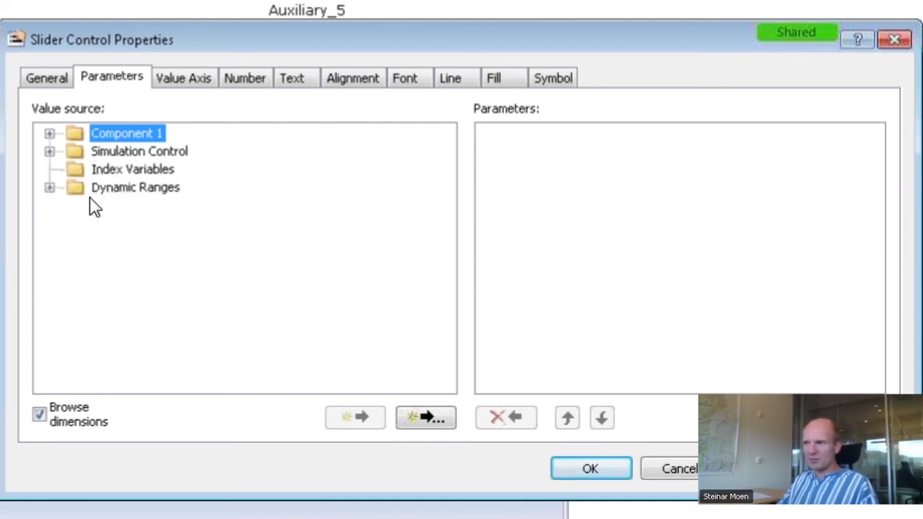
pyautogui.click(49, 187)
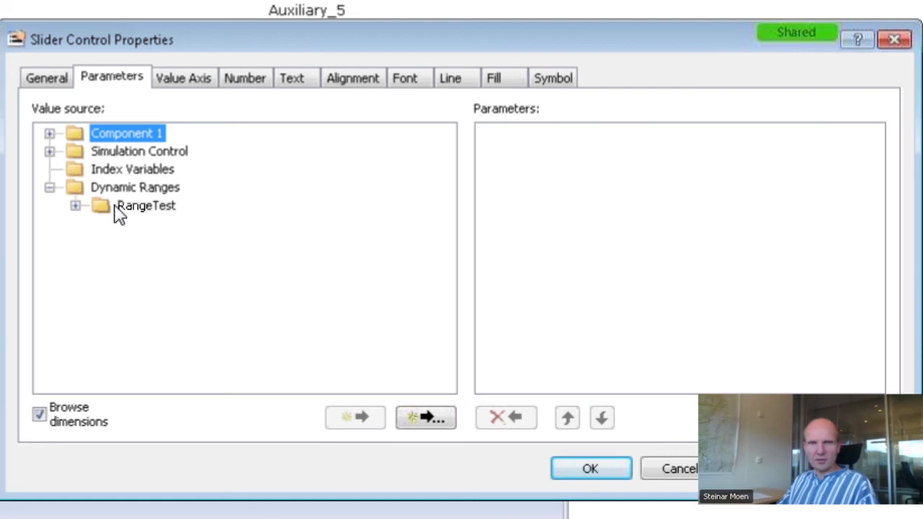
pyautogui.click(76, 207)
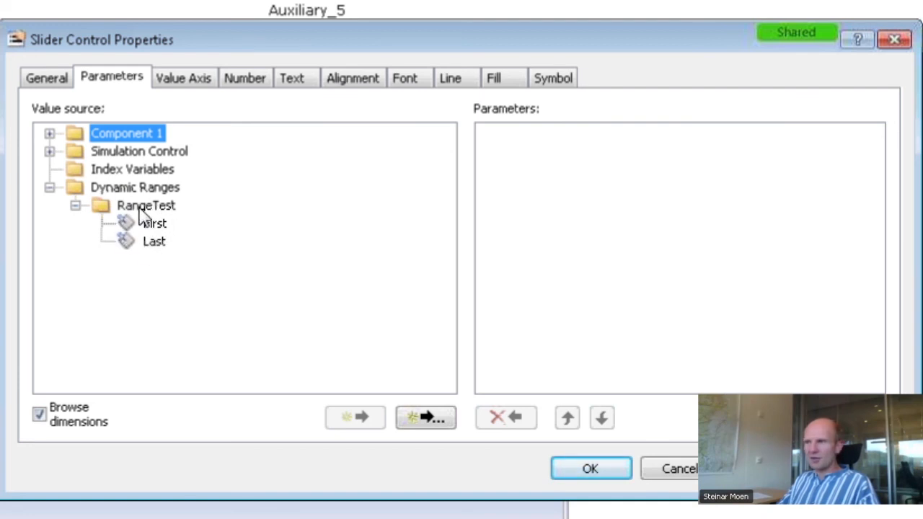
pyautogui.doubleClick(144, 243)
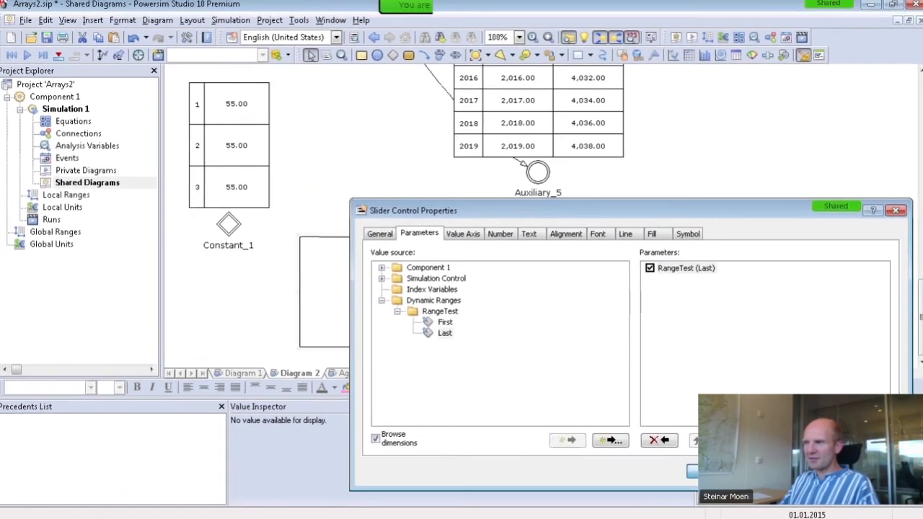
pyautogui.click(653, 470)
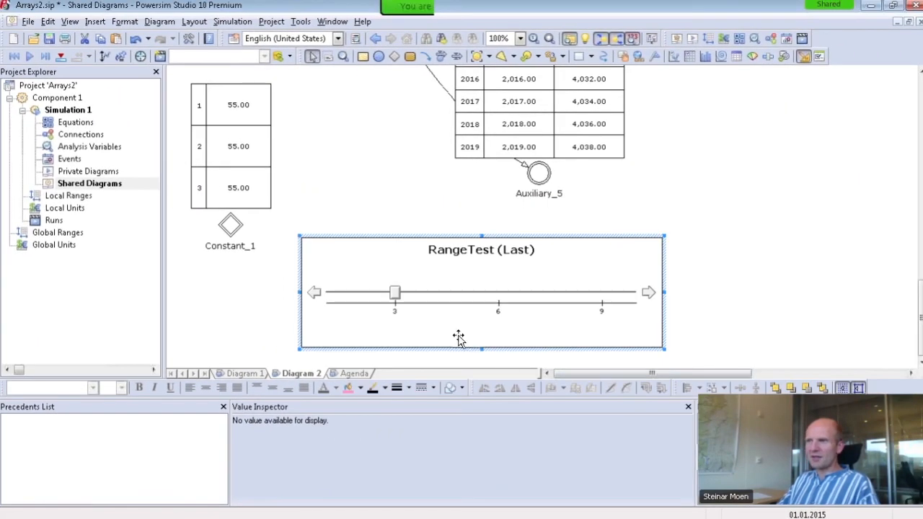
# Raise the RangeTest (Last) slider to 7, 20 and then 50, checking the elements of Constant_1 and its report along the way.
pyautogui.moveTo(403, 294); pyautogui.dragTo(532, 298)
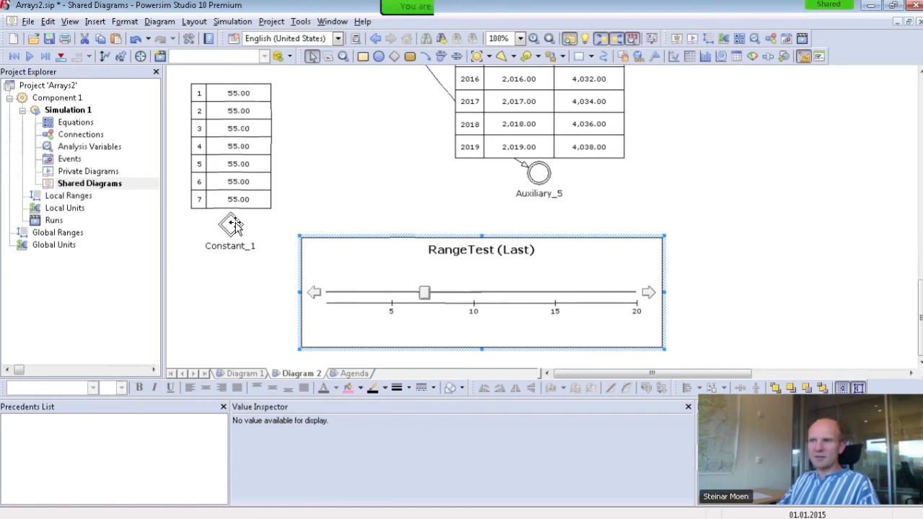
pyautogui.moveTo(231, 228)
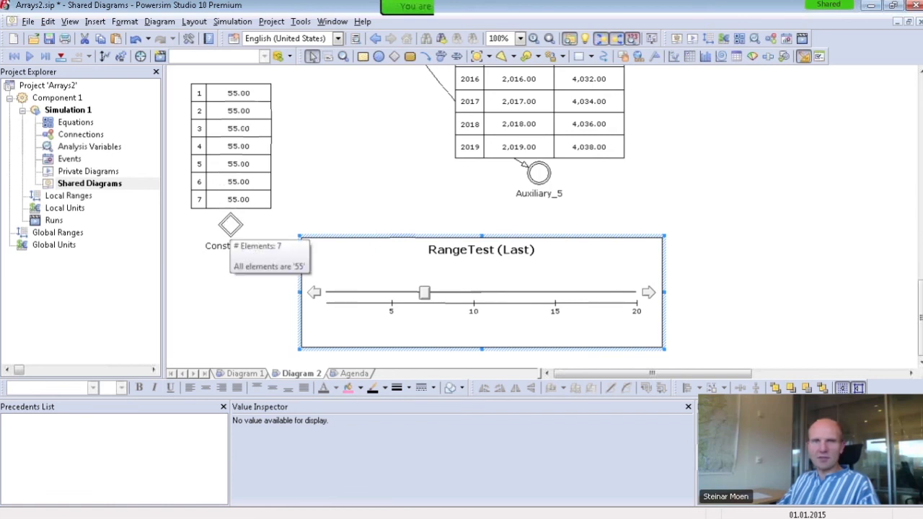
pyautogui.moveTo(424, 292); pyautogui.dragTo(685, 305)
pyautogui.moveTo(268, 118); pyautogui.dragTo(270, 200)
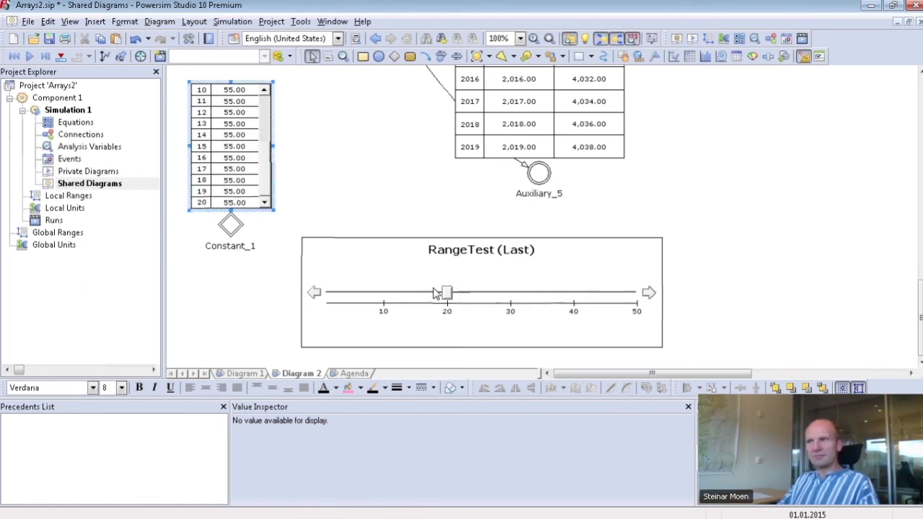
pyautogui.moveTo(446, 293); pyautogui.dragTo(700, 309)
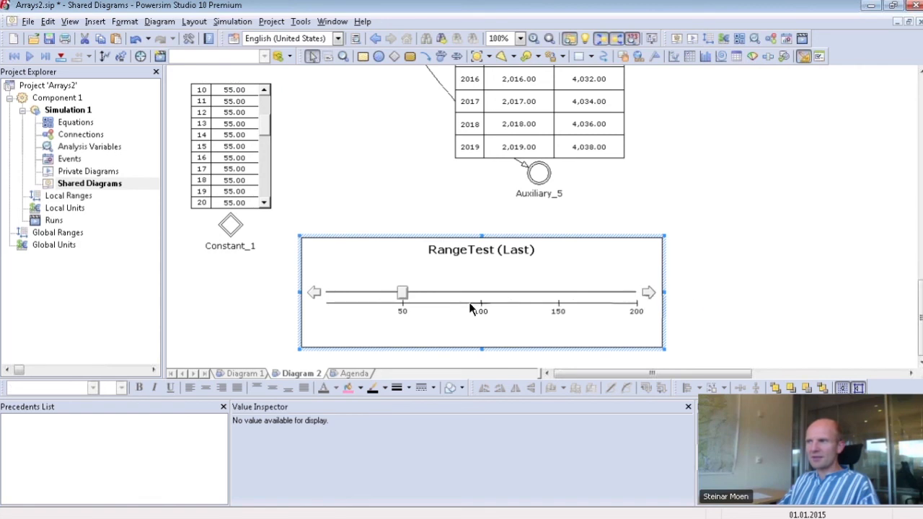
# Lower the RangeTest (Last) slider to 3 and then to 1 to shrink the Constant_1 array.
pyautogui.moveTo(402, 293); pyautogui.dragTo(346, 315)
pyautogui.moveTo(447, 299); pyautogui.dragTo(344, 320)
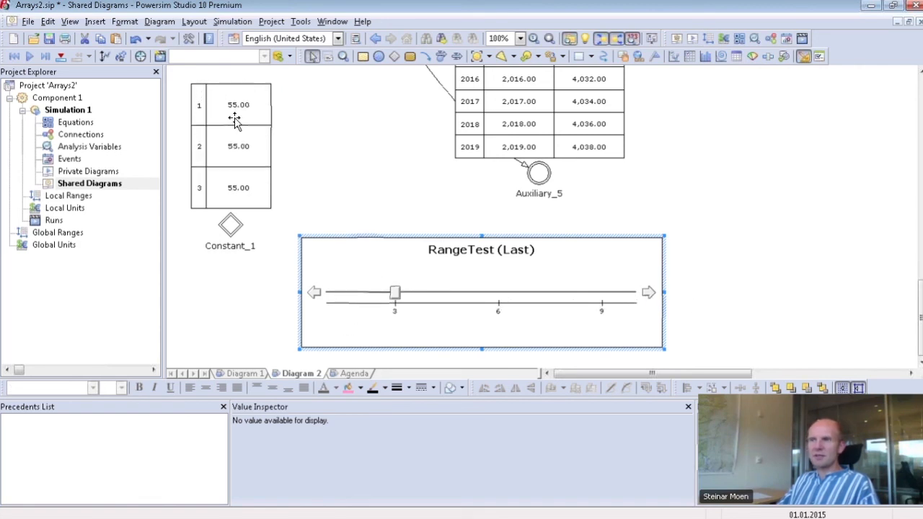
pyautogui.moveTo(395, 292); pyautogui.dragTo(313, 310)
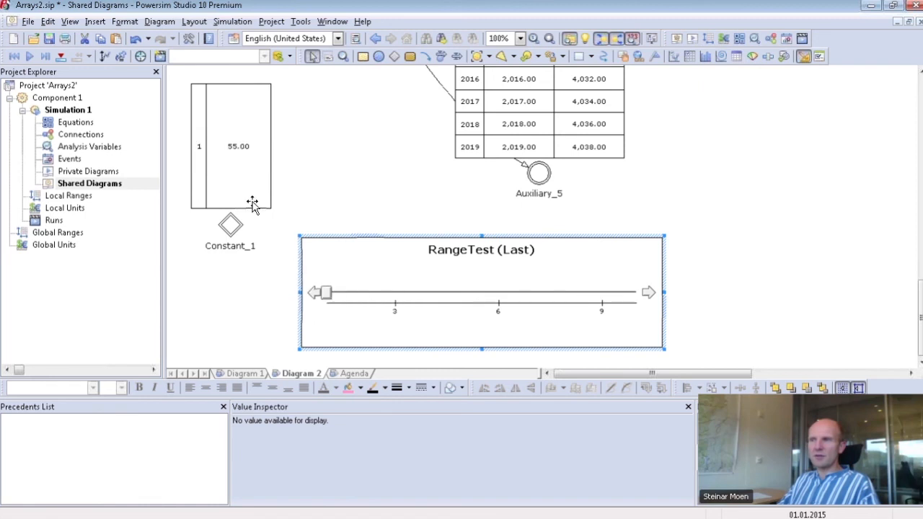